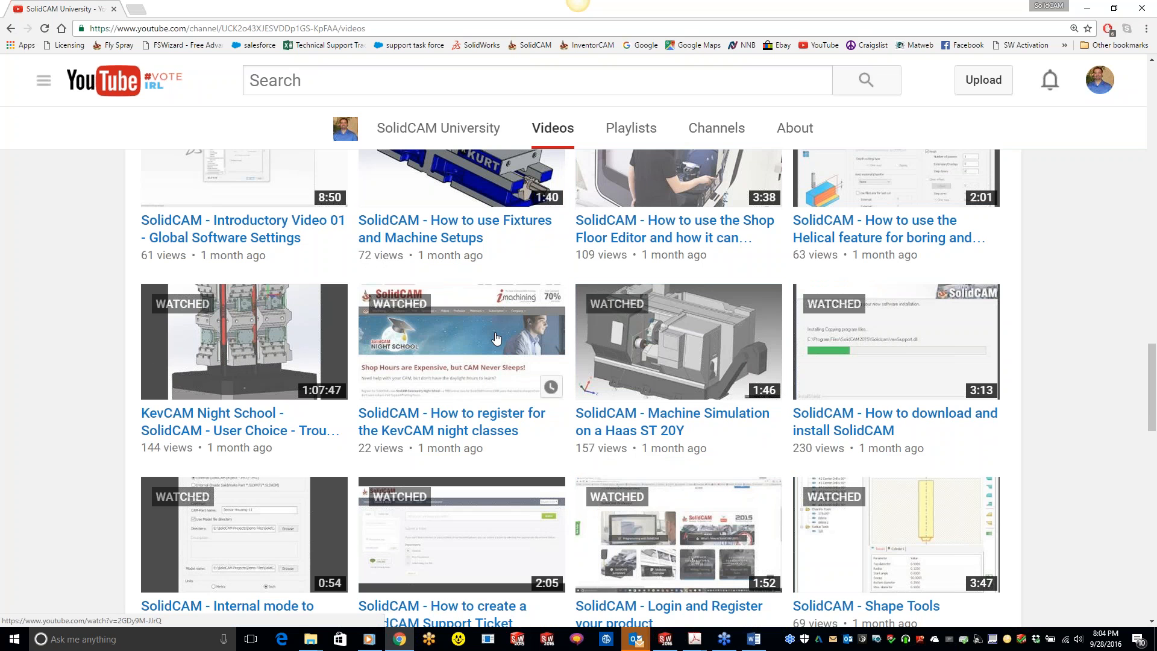
Switch from the channel's video list to the PART 3 for HSS assembly in SOLIDWORKS and dismiss all pending calendar reminders
scroll(571, 366, up, 8)
scroll(571, 366, up, 7)
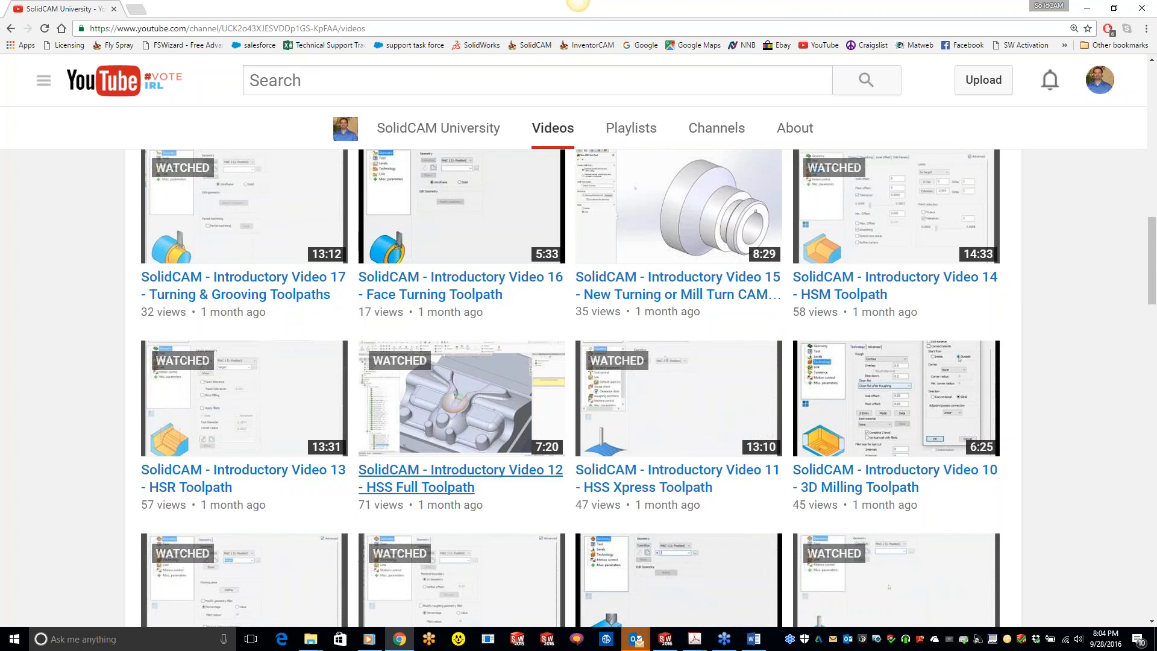
scroll(485, 341, up, 10)
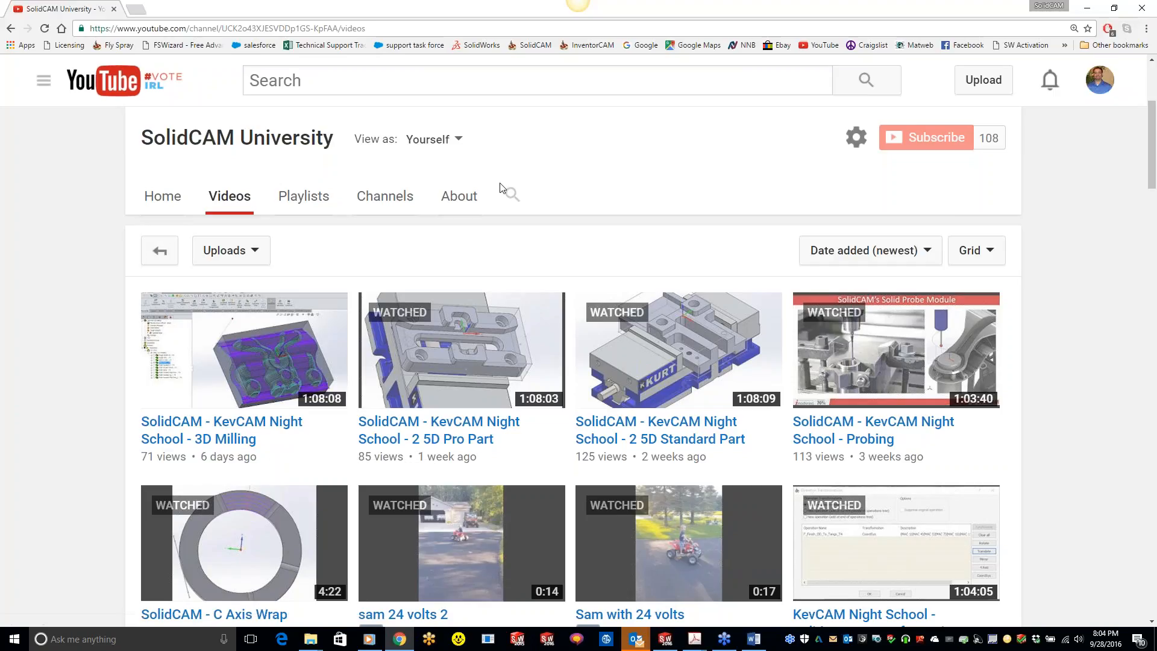
click(1086, 7)
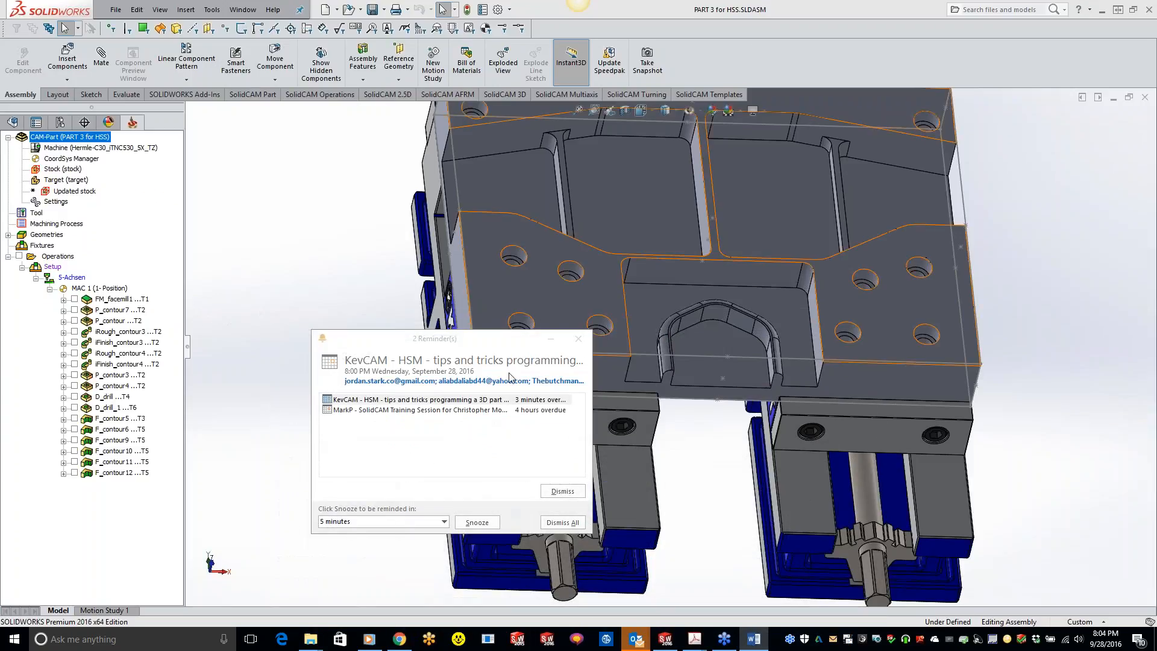
click(558, 523)
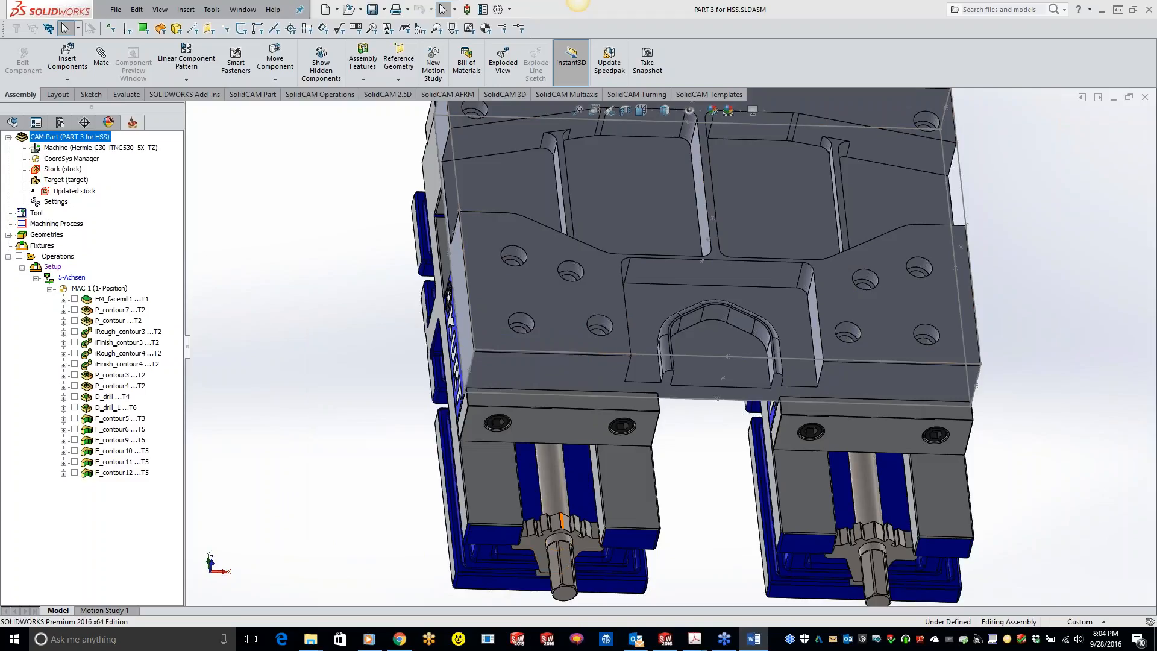
Add an HSS milling operation after F_contour12, the last operation in the CAM setup
scroll(520, 461, up, 3)
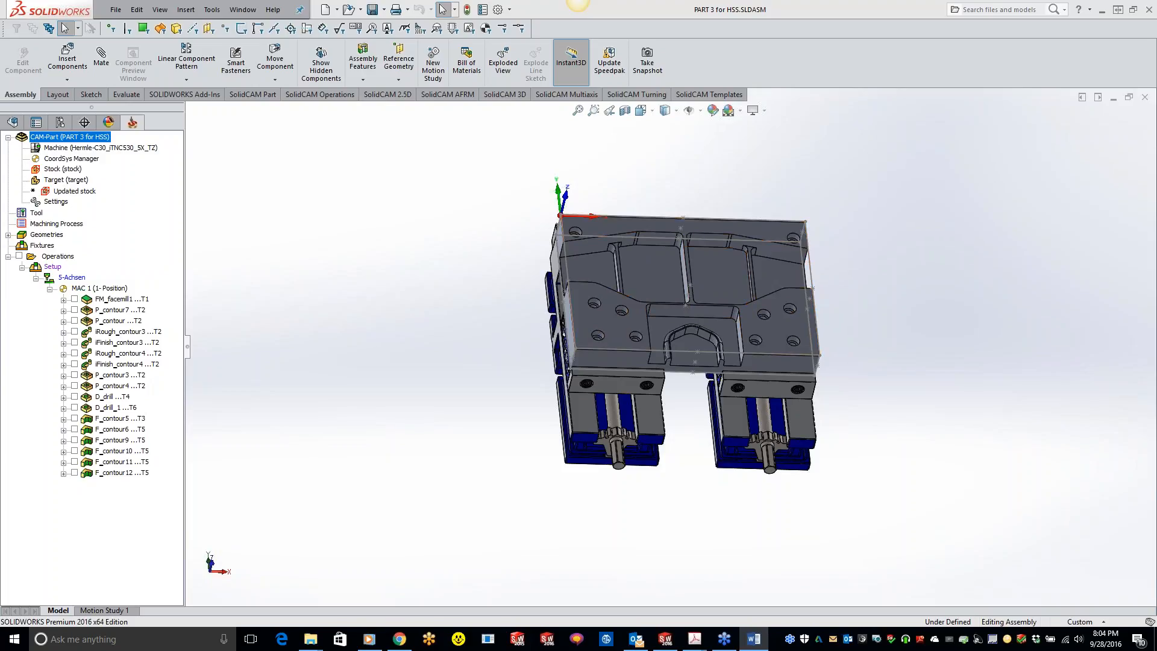
scroll(842, 289, down, 3)
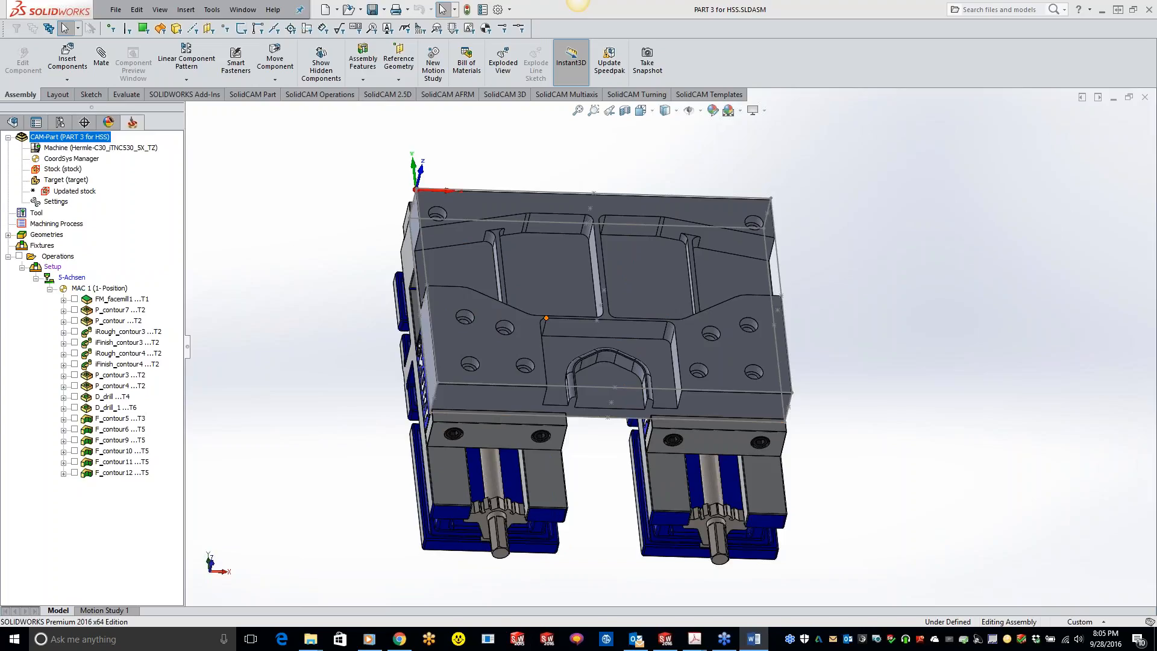
scroll(495, 307, down, 3)
scroll(495, 307, down, 4)
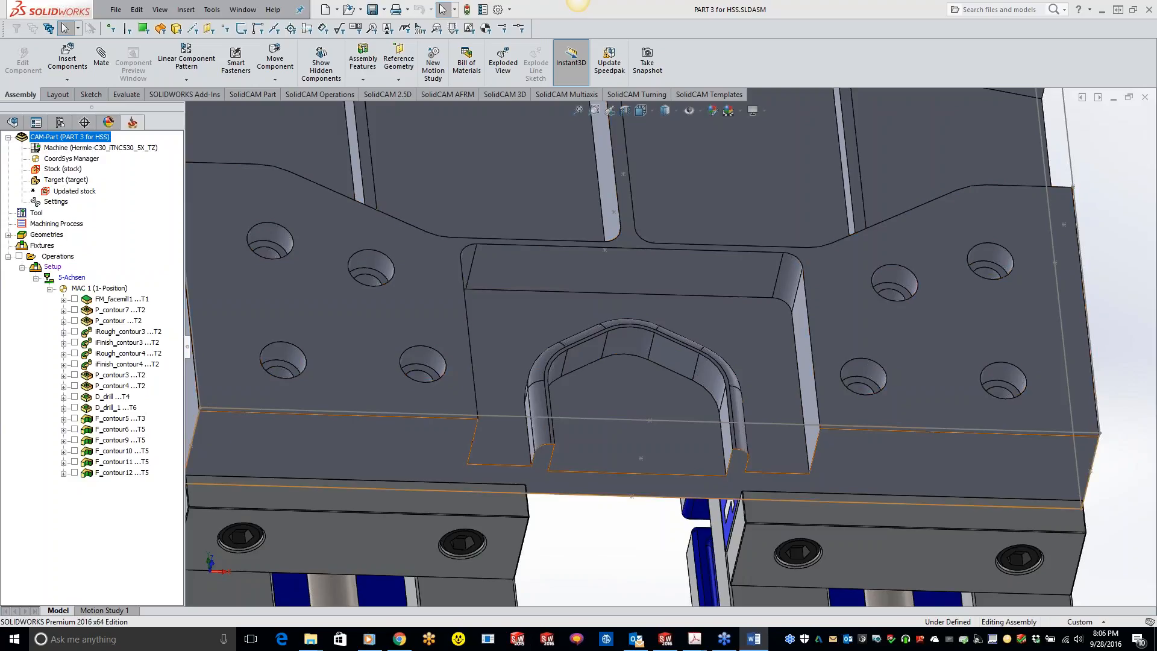
right_click(132, 474)
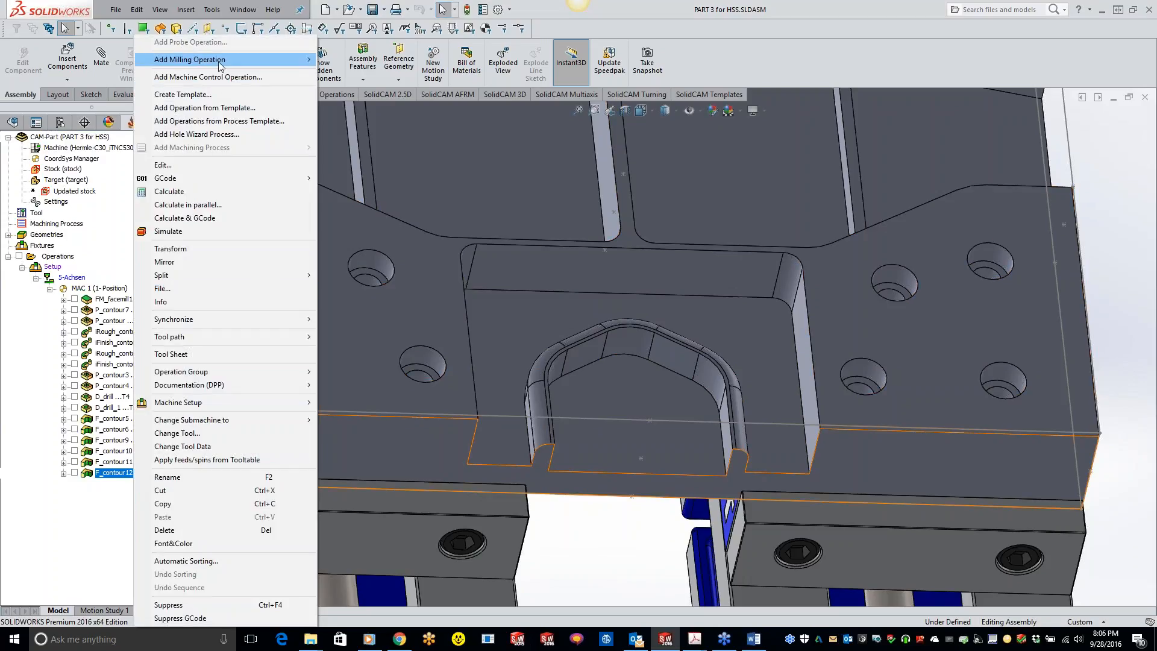
mouse_move(219, 65)
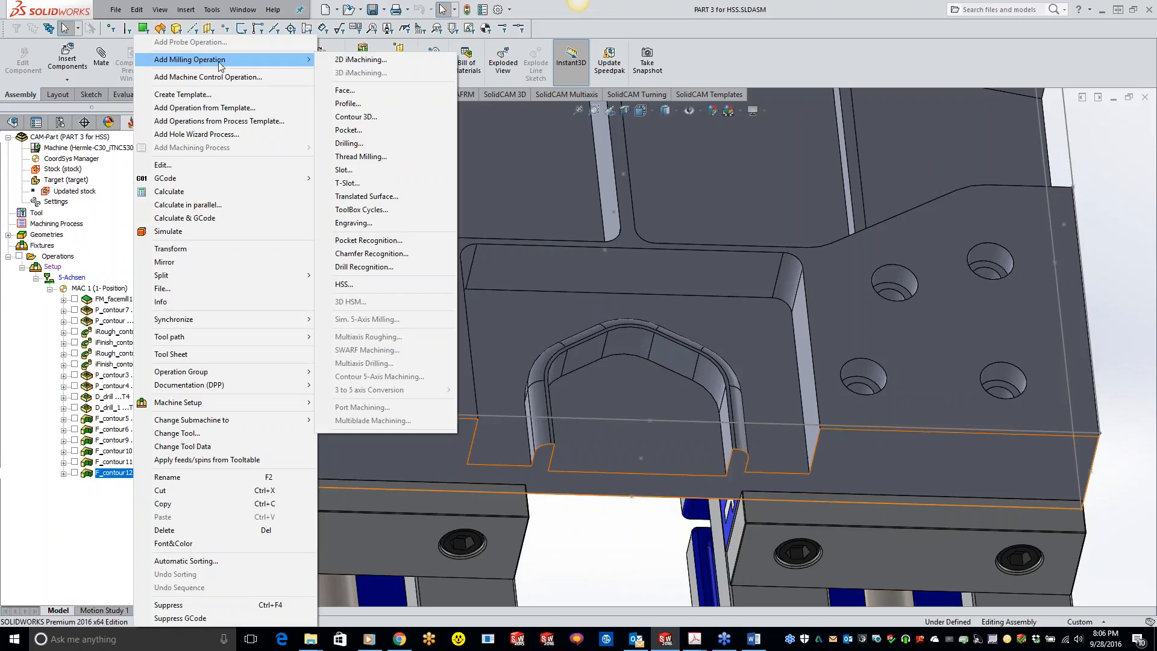
click(345, 285)
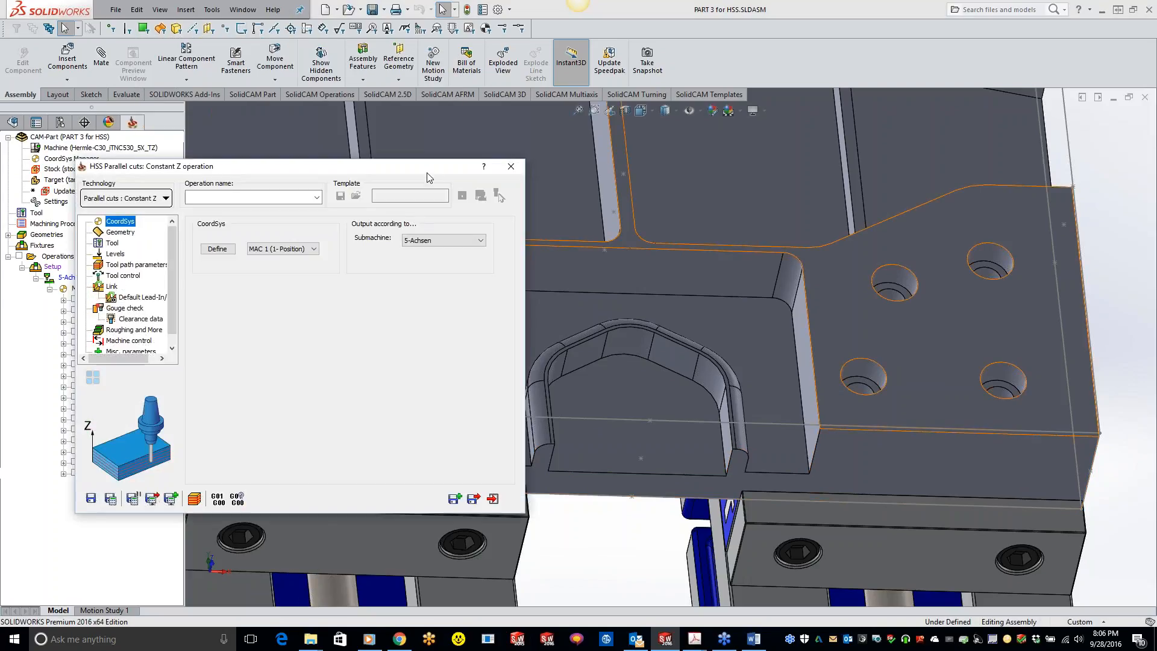
drag(433, 175, 533, 183)
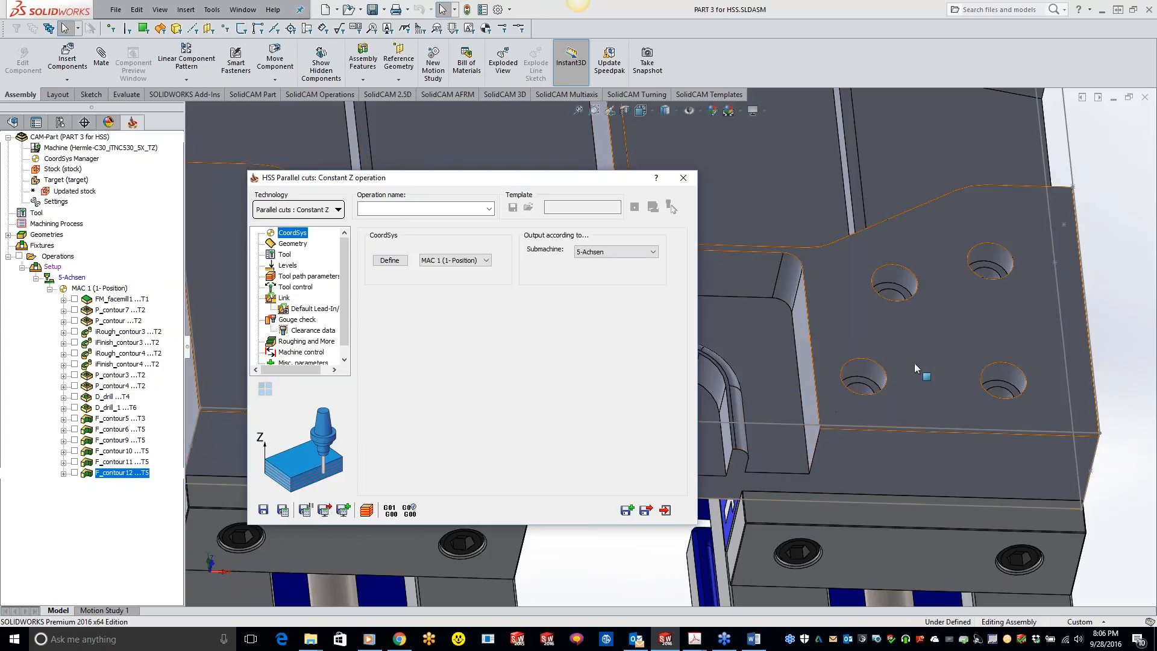
Define the HSS drive surface from the seven connected curved faces along the rim of the arched pocket, keeping the name faces1
scroll(750, 397, down, 3)
drag(553, 178, 435, 168)
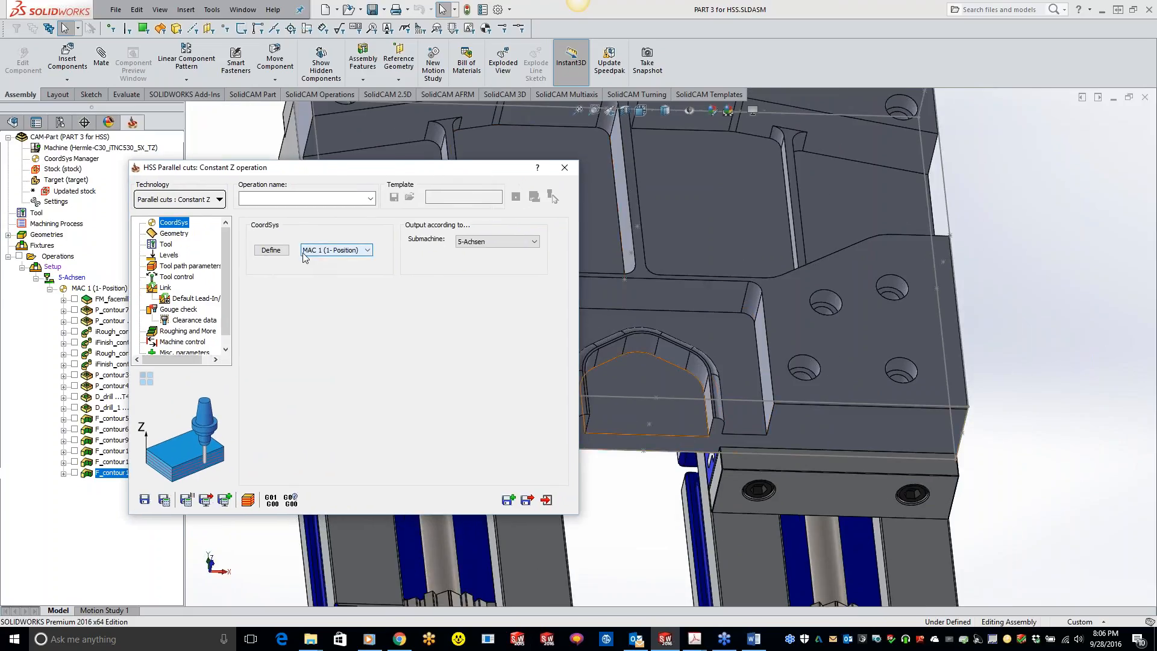
click(174, 234)
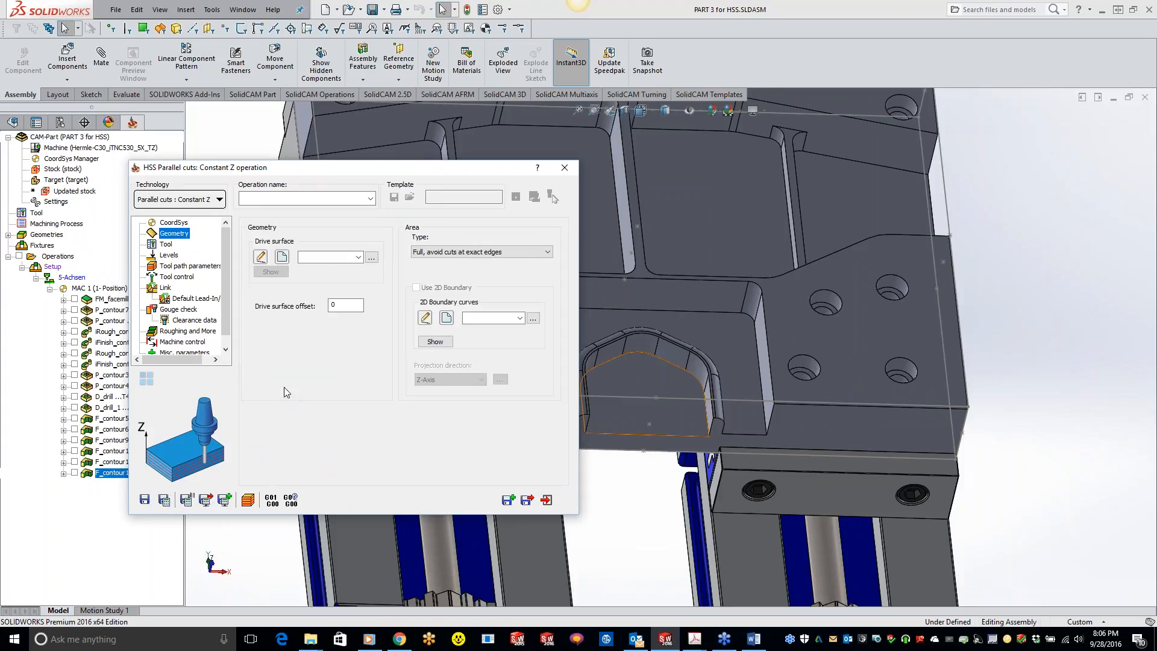
click(261, 257)
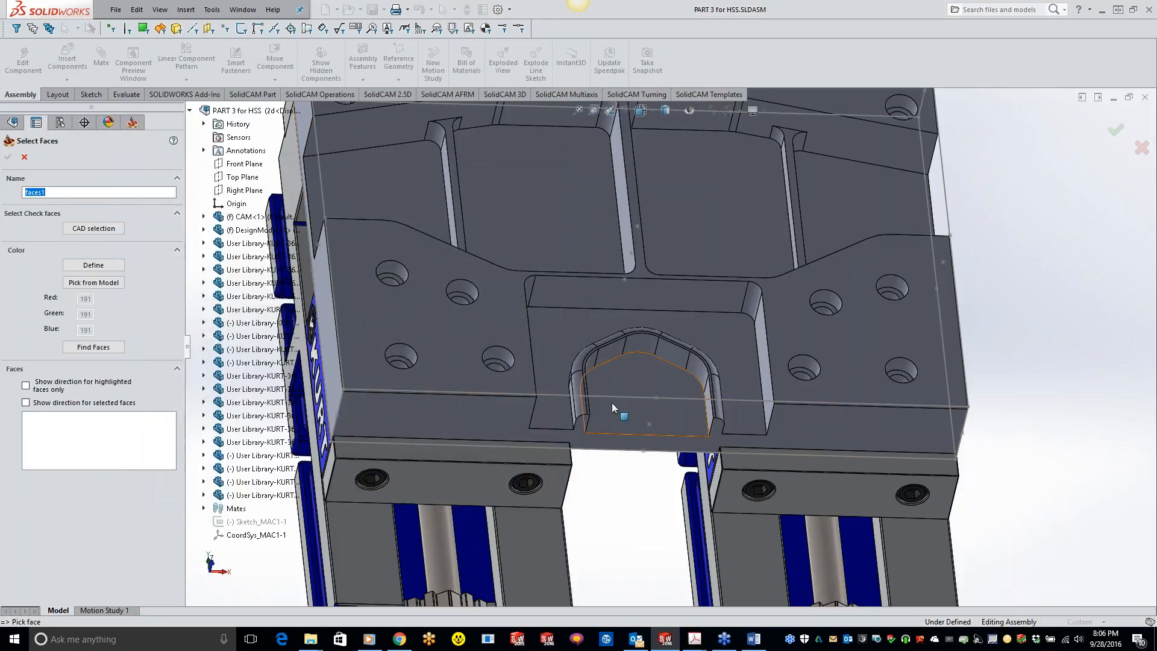
click(578, 386)
click(583, 356)
scroll(627, 352, down, 4)
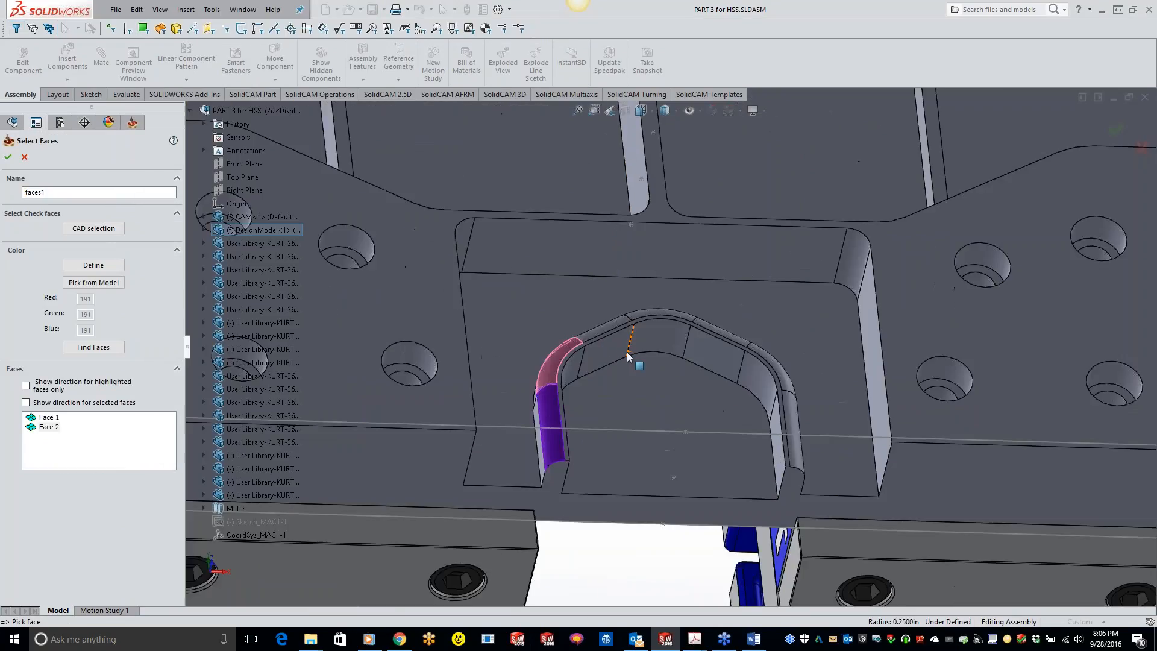
click(603, 323)
click(663, 309)
click(743, 331)
click(810, 369)
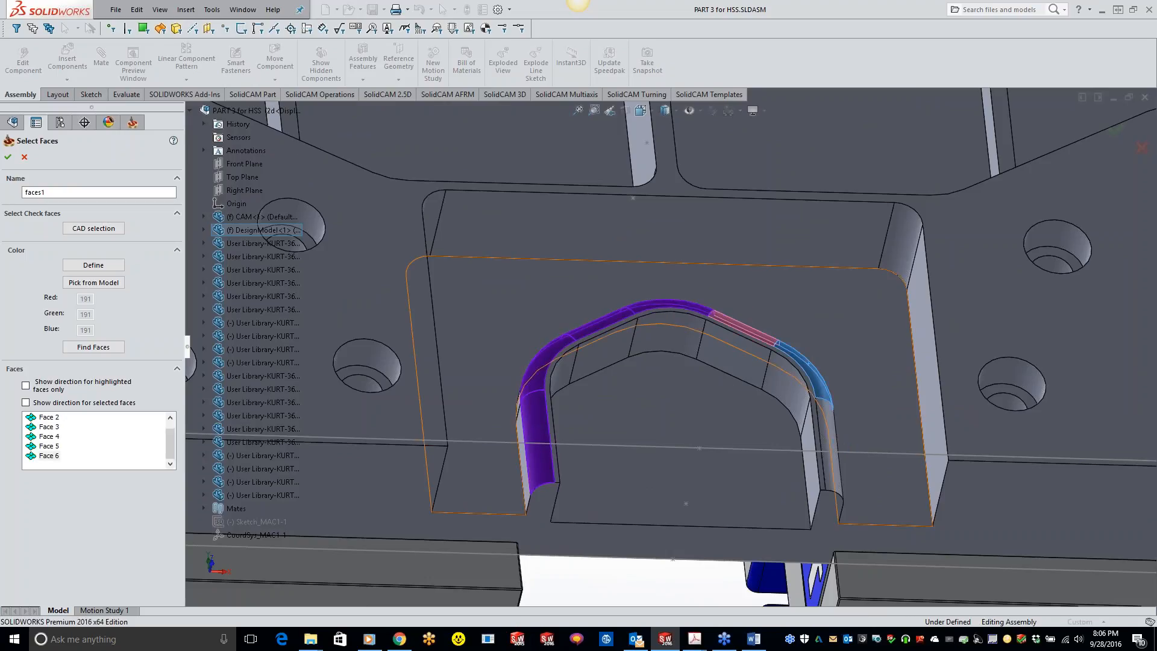
click(827, 434)
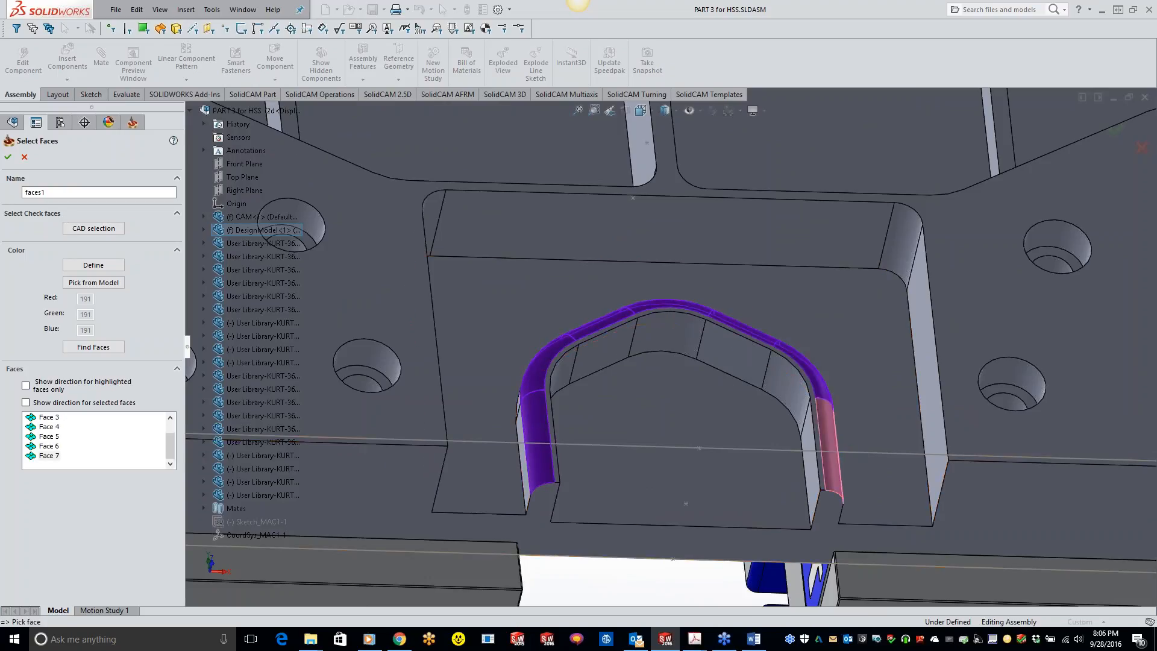
click(8, 156)
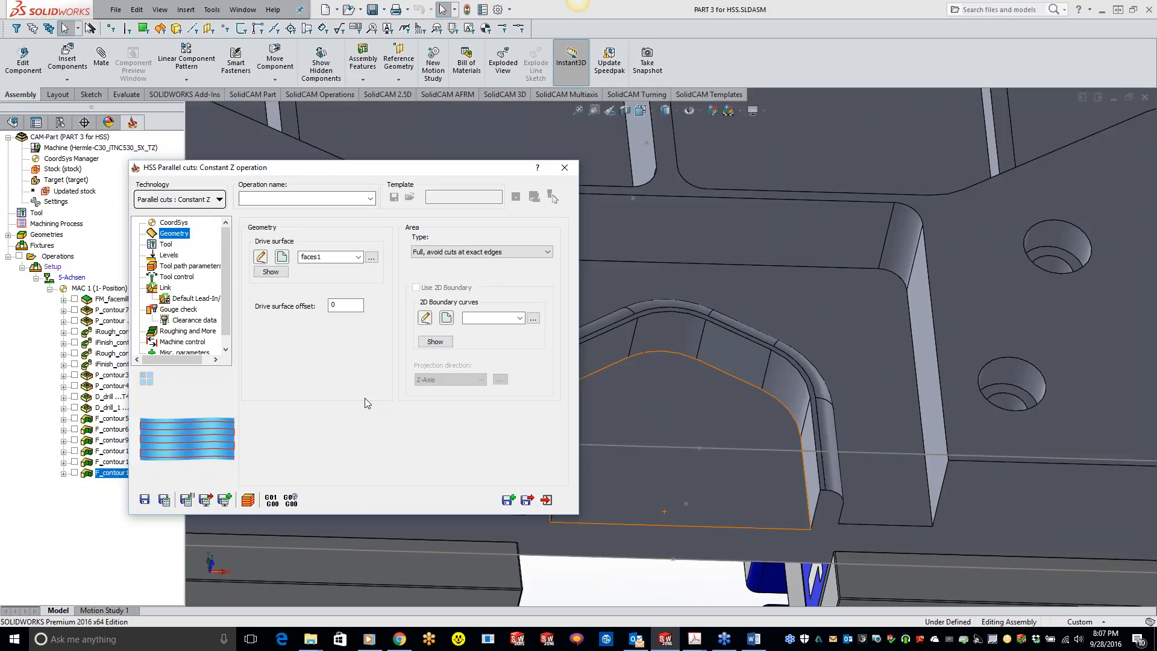
Compare the area type "Full, start and end at exact surface edges" with "Full, avoid cuts at exact edges", ending on the latter
click(441, 254)
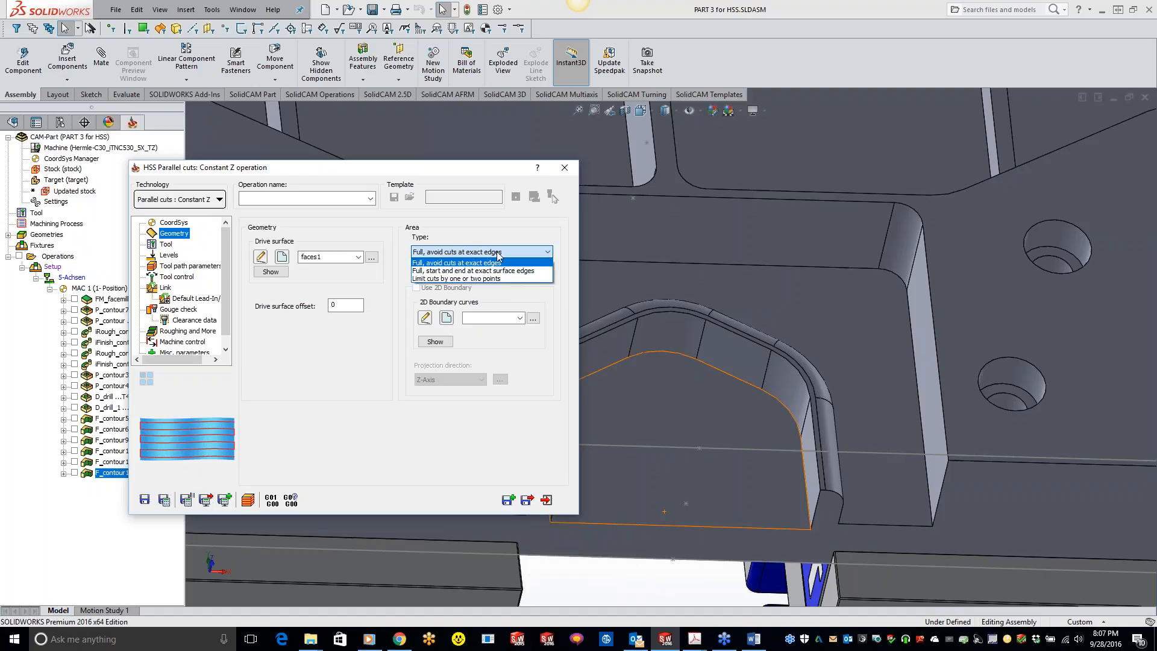
click(493, 270)
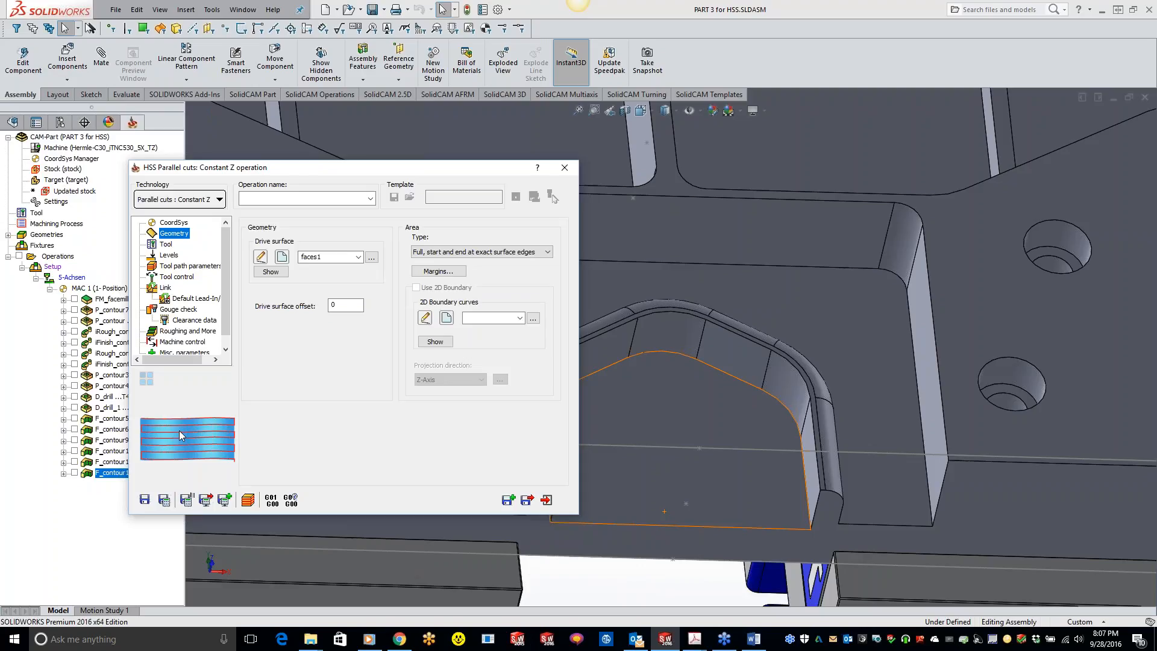
click(500, 252)
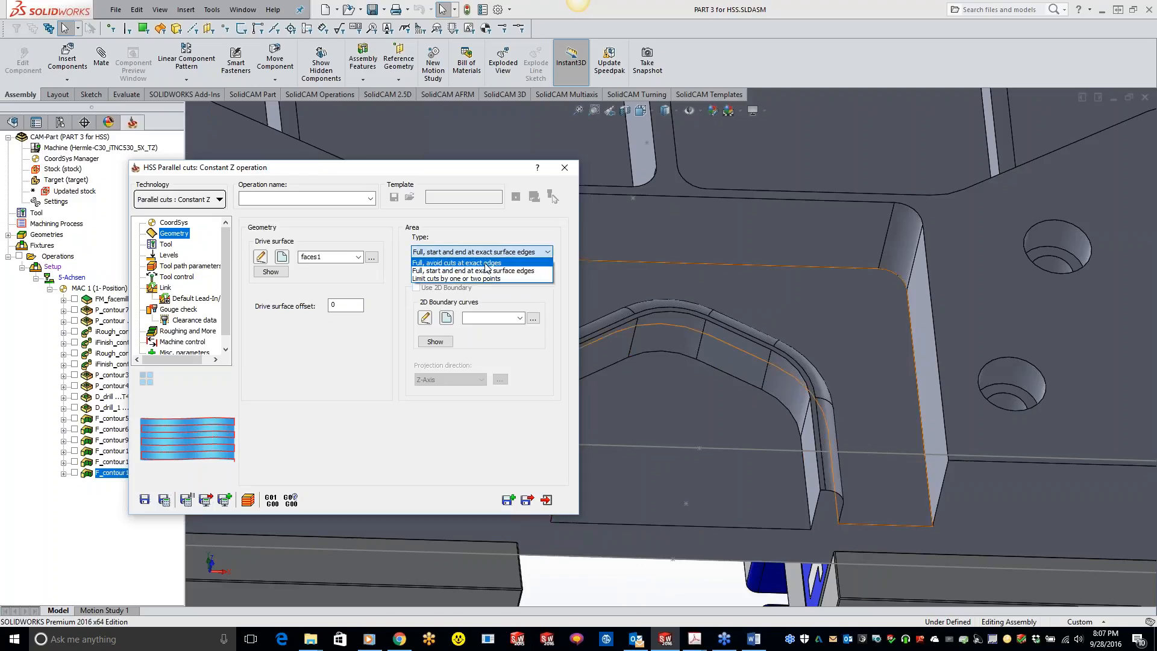
click(486, 264)
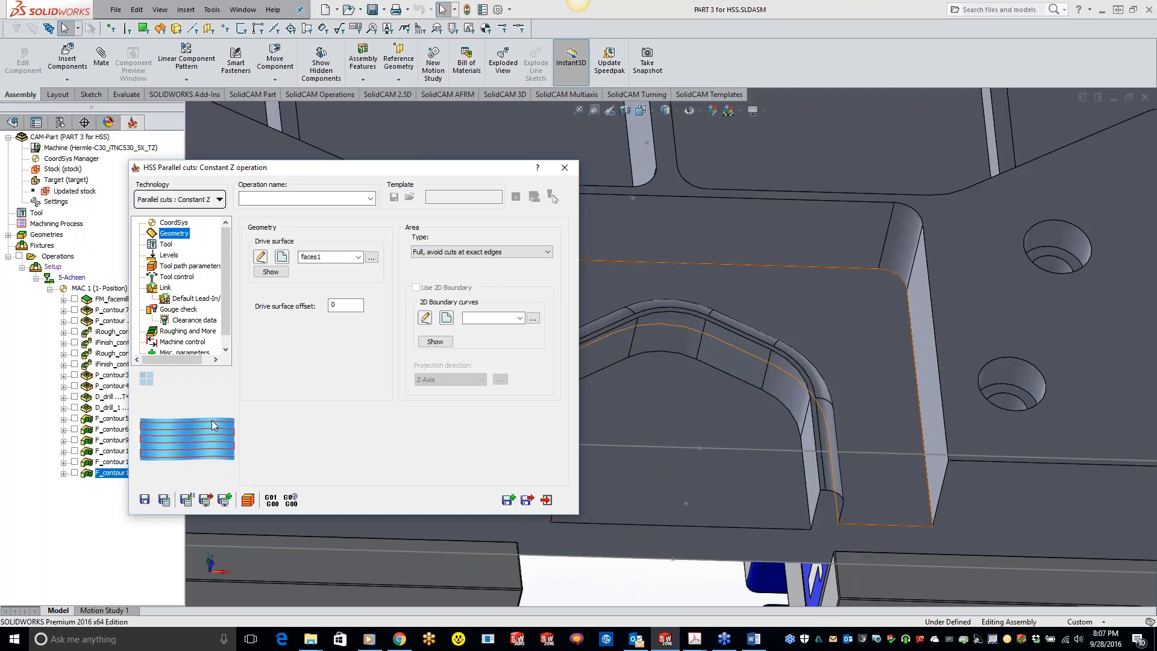
click(474, 253)
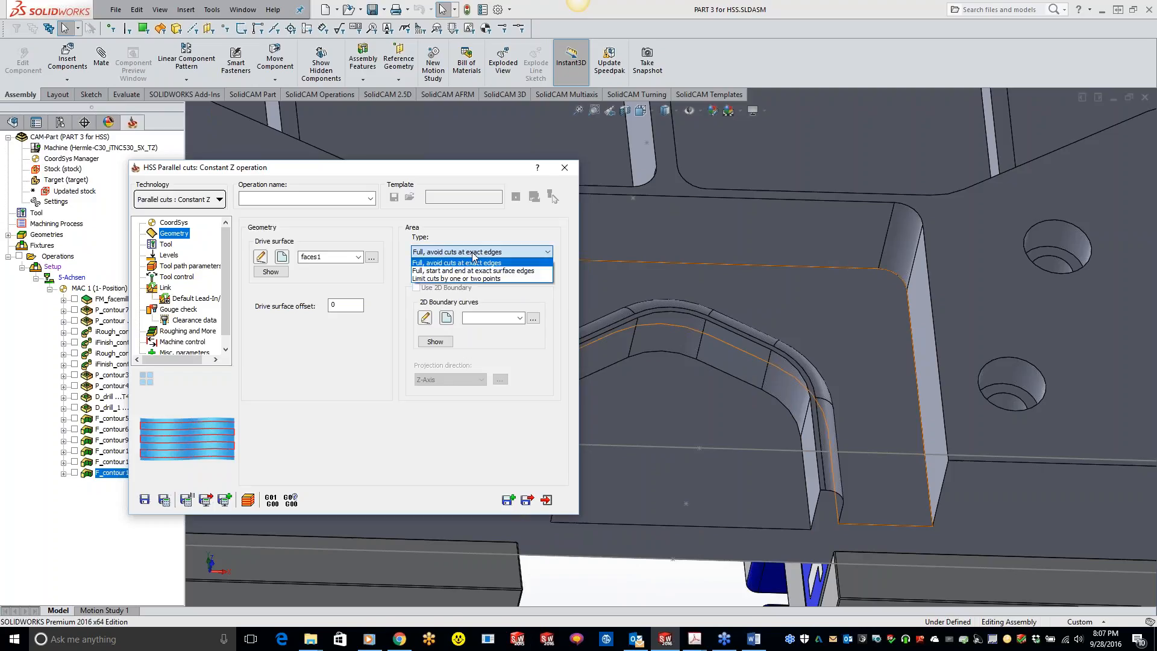
click(467, 271)
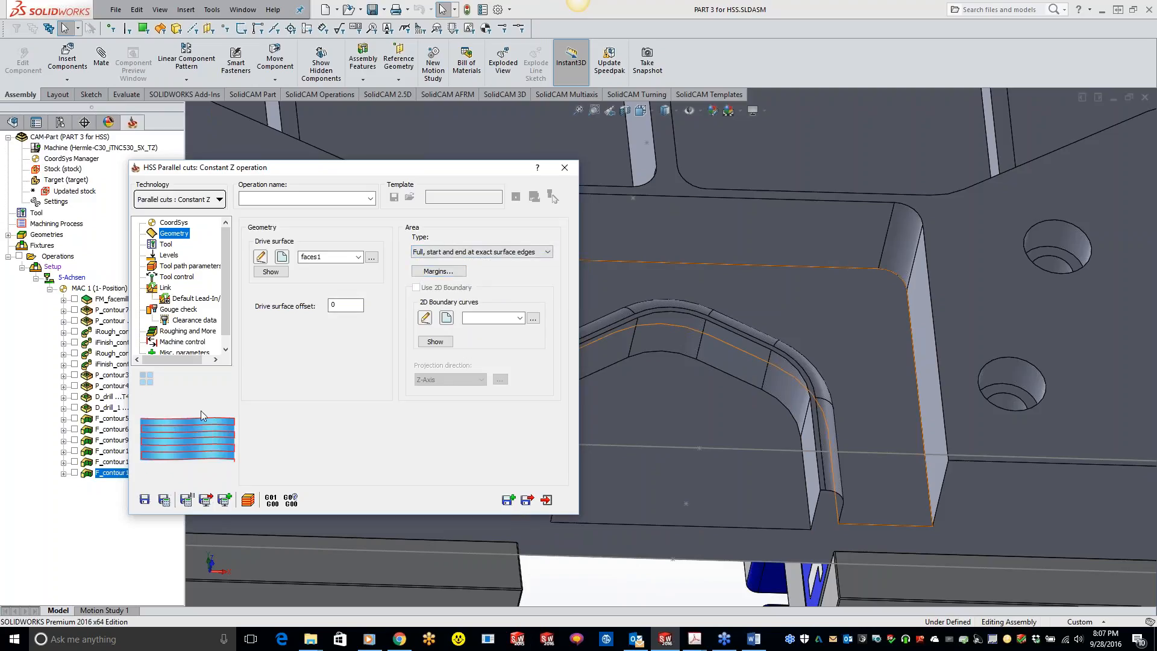
click(495, 253)
click(493, 263)
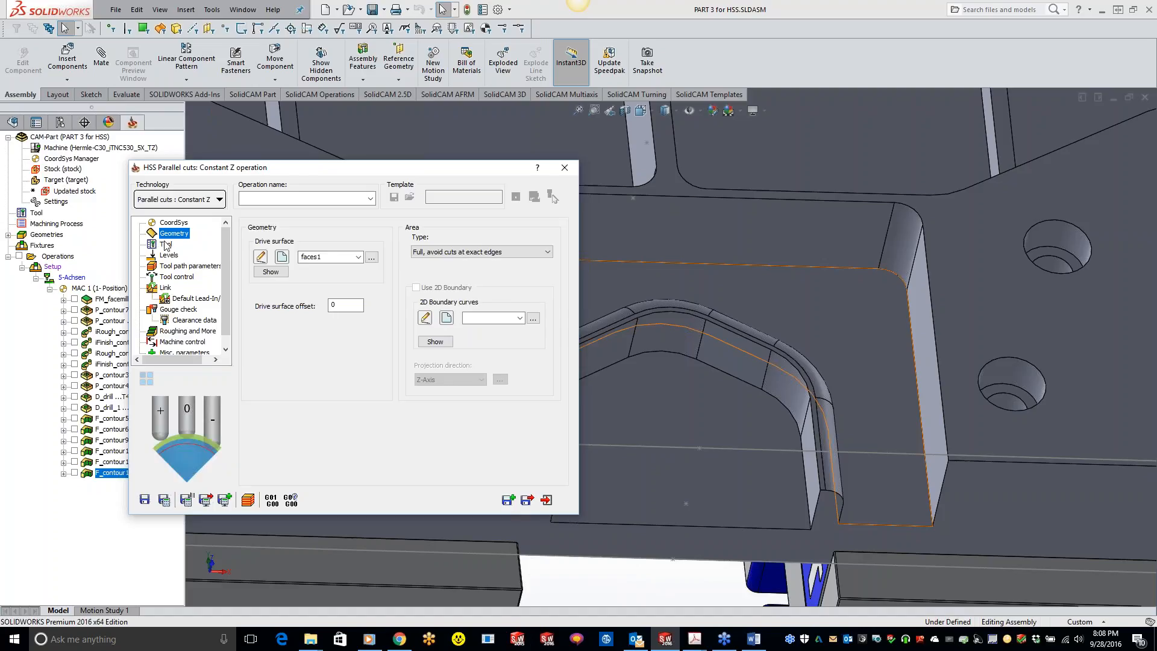
Assign tool number 7, the 0.25 inch ball nose mill, to the HSS operation
click(351, 305)
click(166, 245)
click(322, 410)
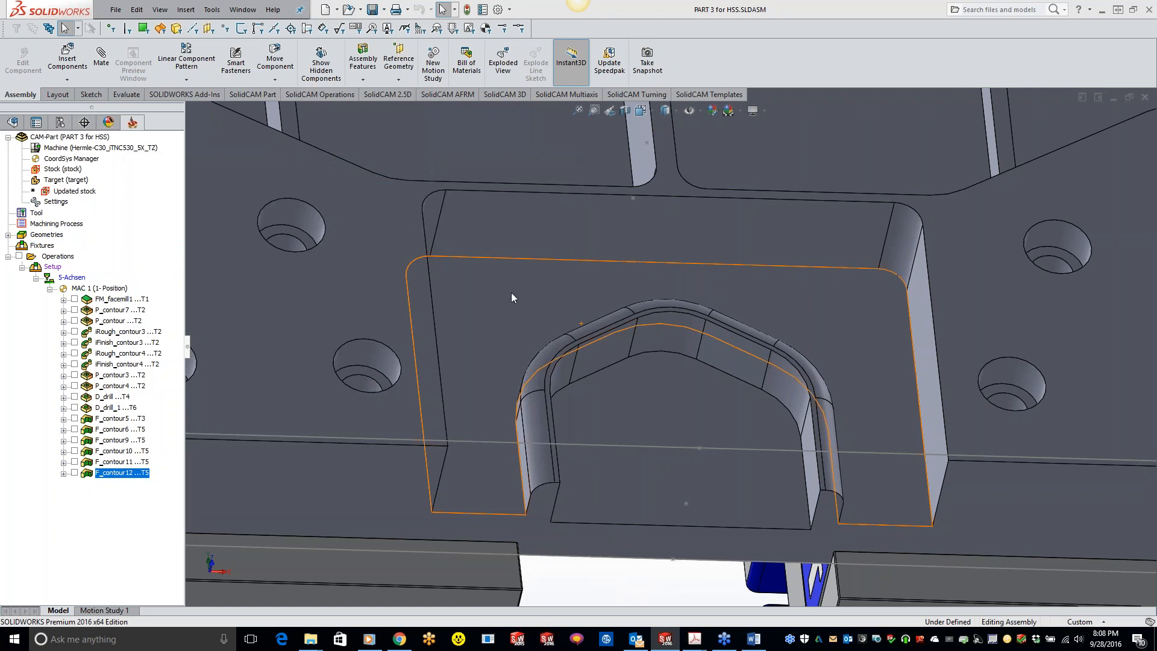
double_click(204, 194)
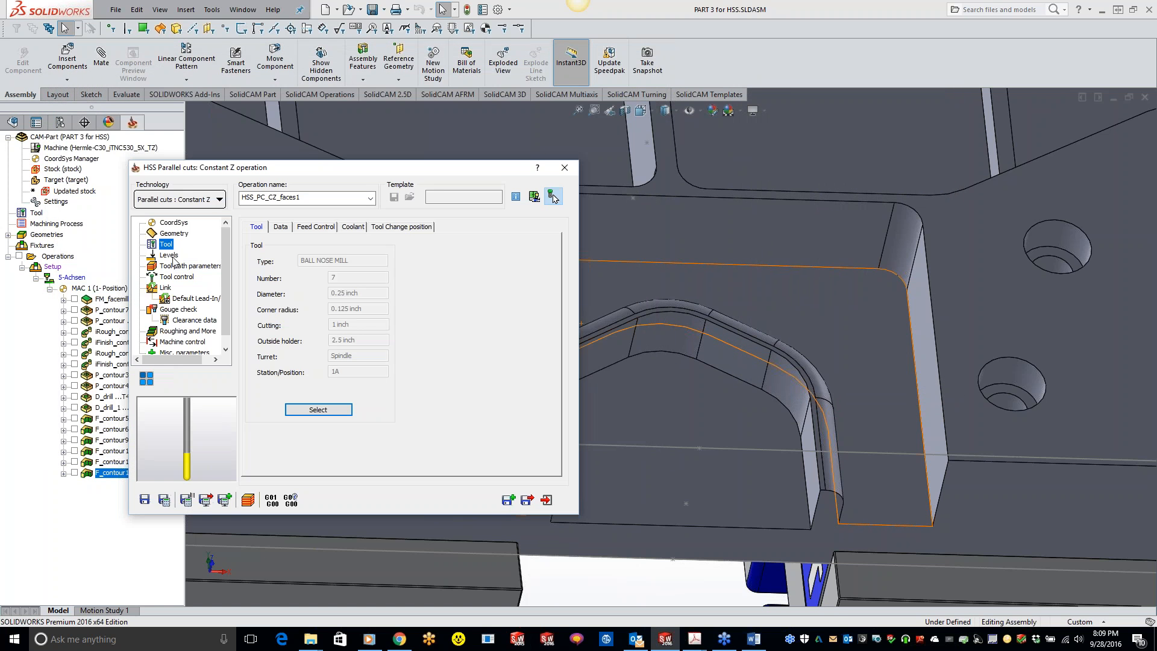
Set the maximum step over to 0.05, then save and calculate the Constant Z toolpath
click(169, 255)
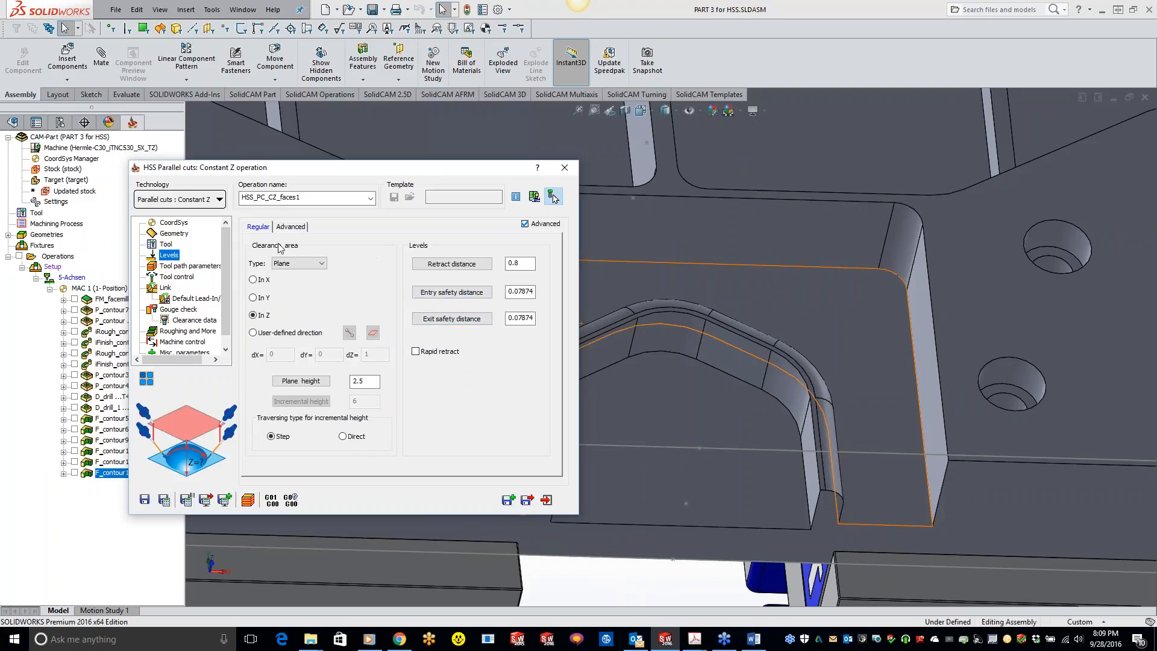
drag(365, 167, 409, 173)
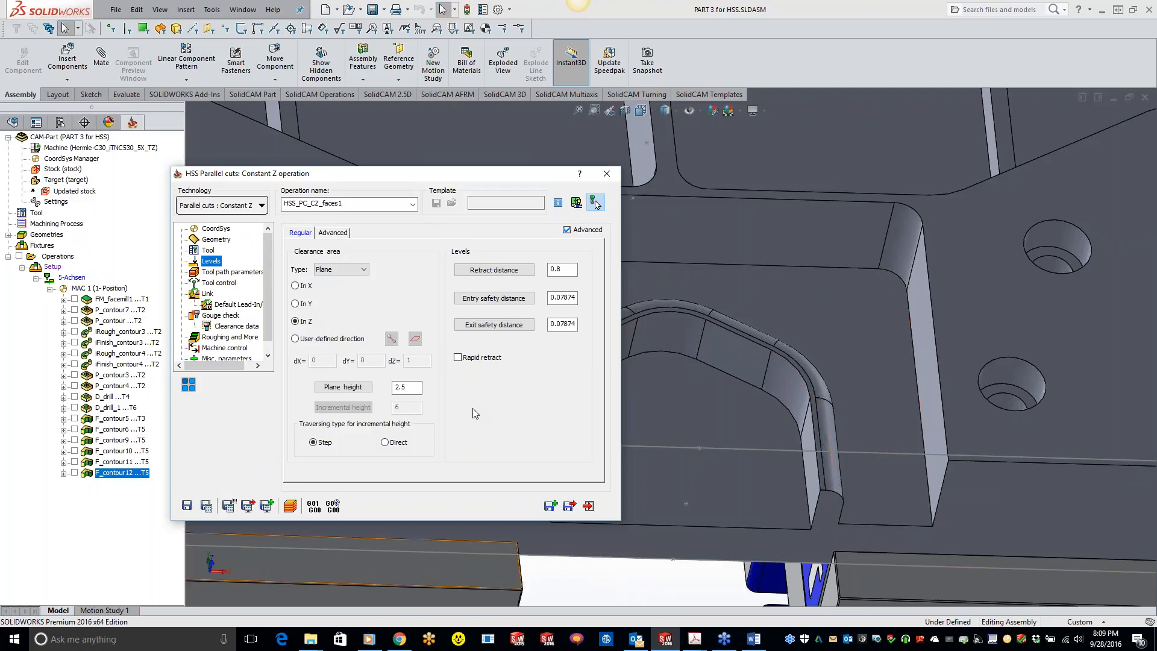
click(244, 272)
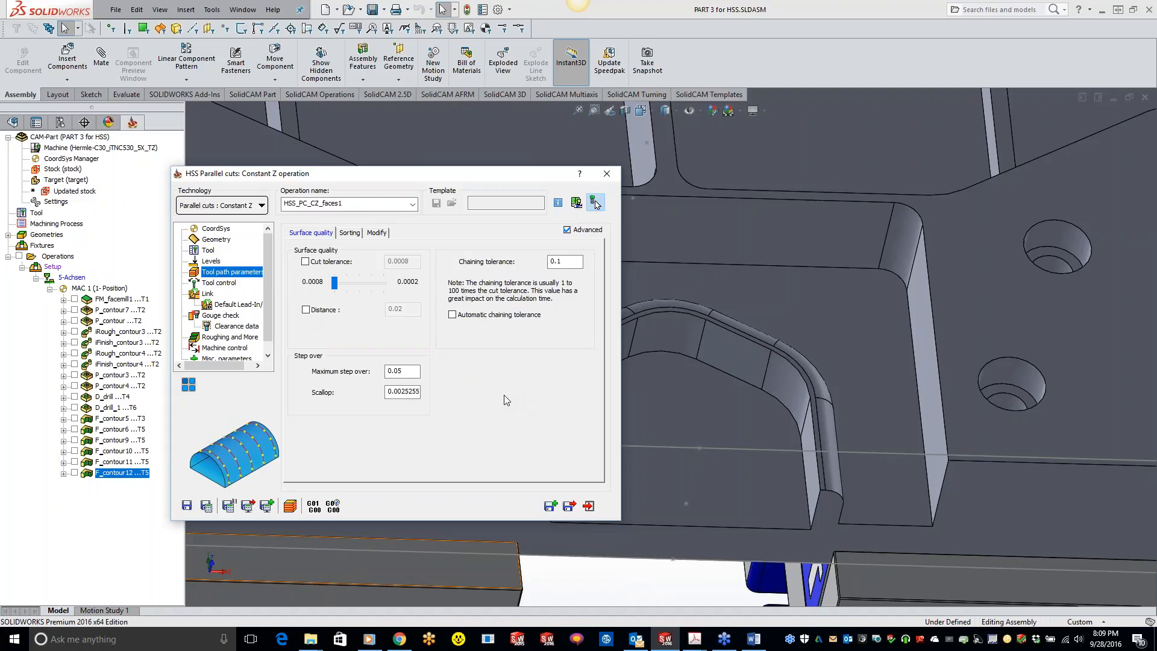
click(412, 372)
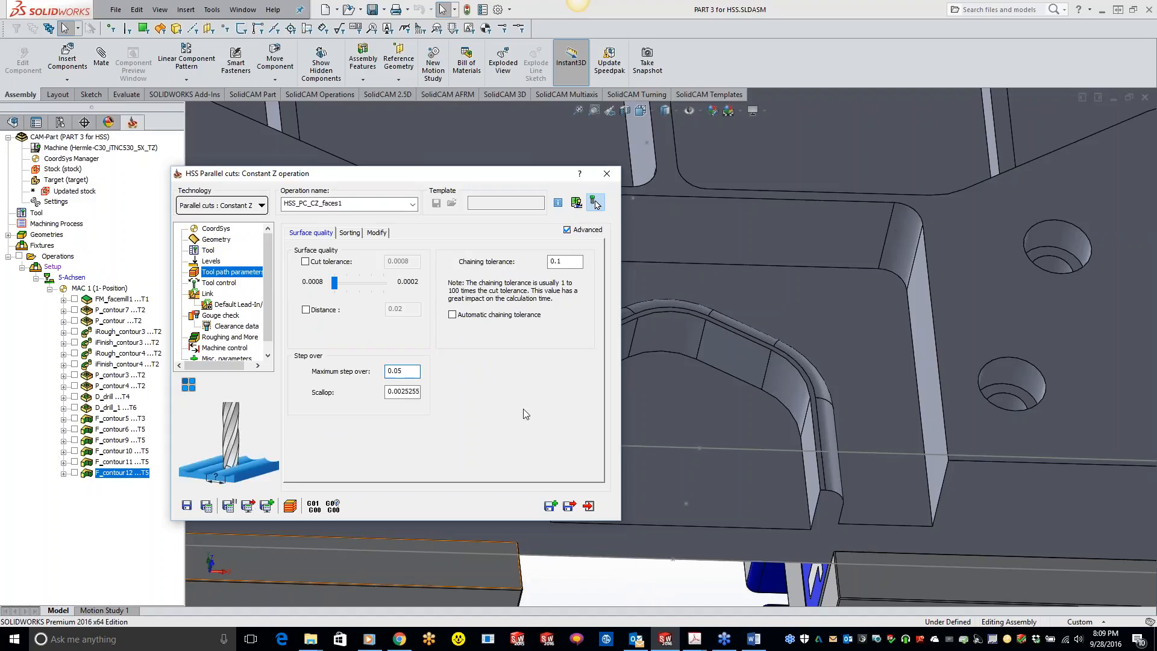
key(BackSpace)
text(05)
click(410, 392)
drag(409, 370, 395, 371)
text(5)
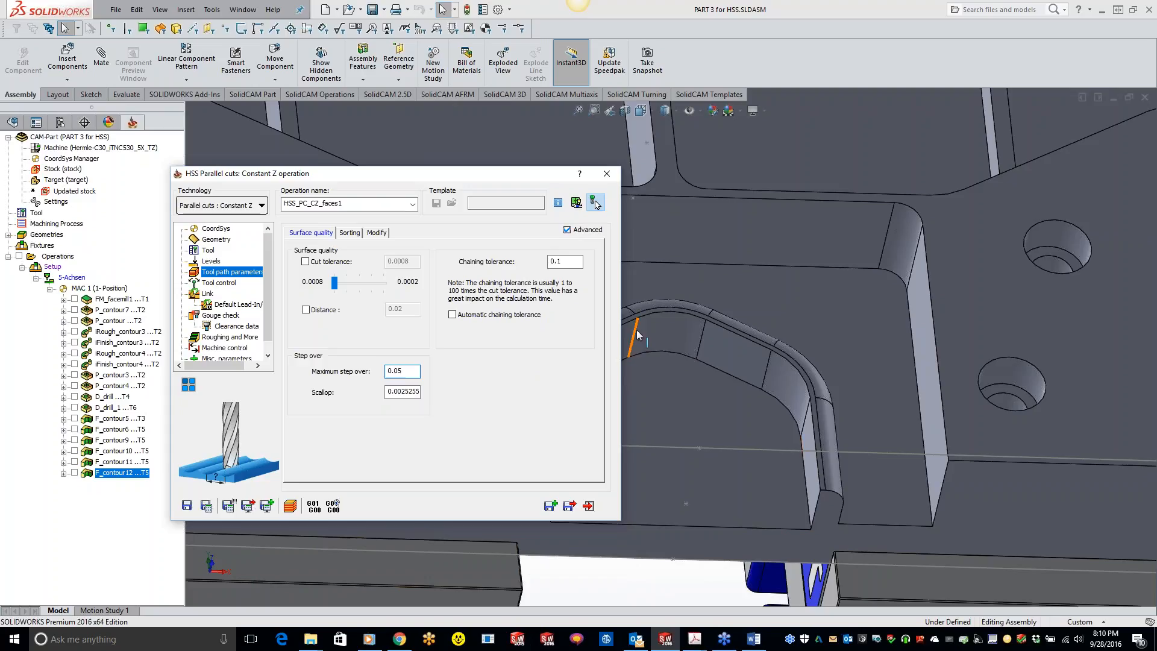
click(206, 506)
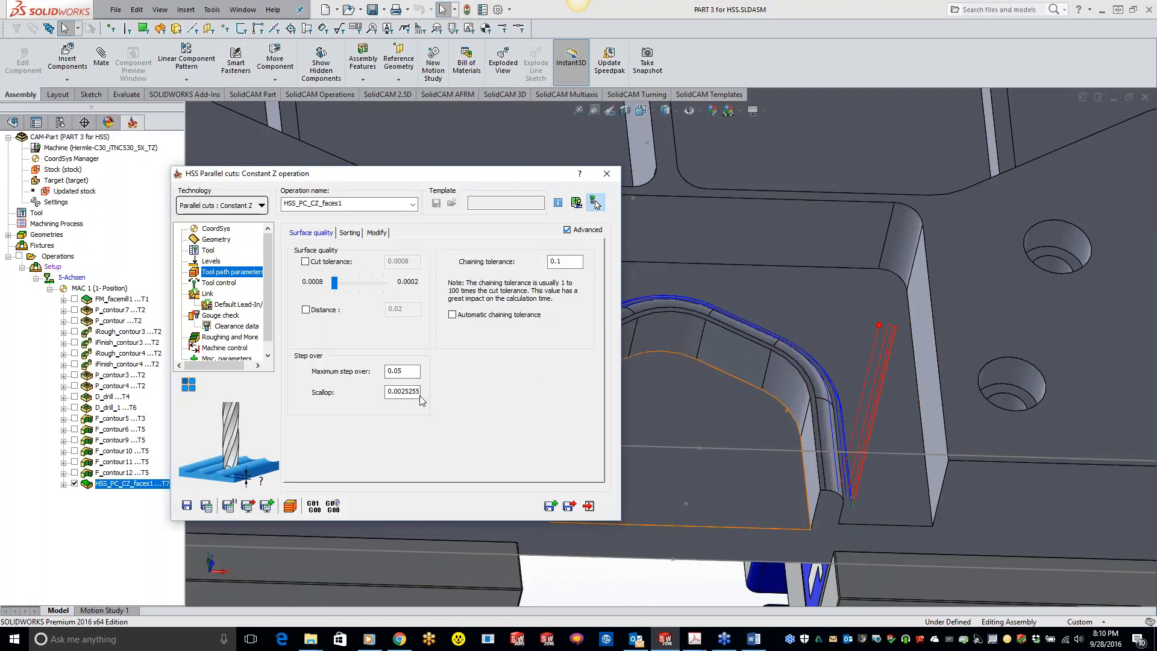
Try a finer cut tolerance of 0.0006 and return it to 0.0008
click(411, 371)
click(341, 287)
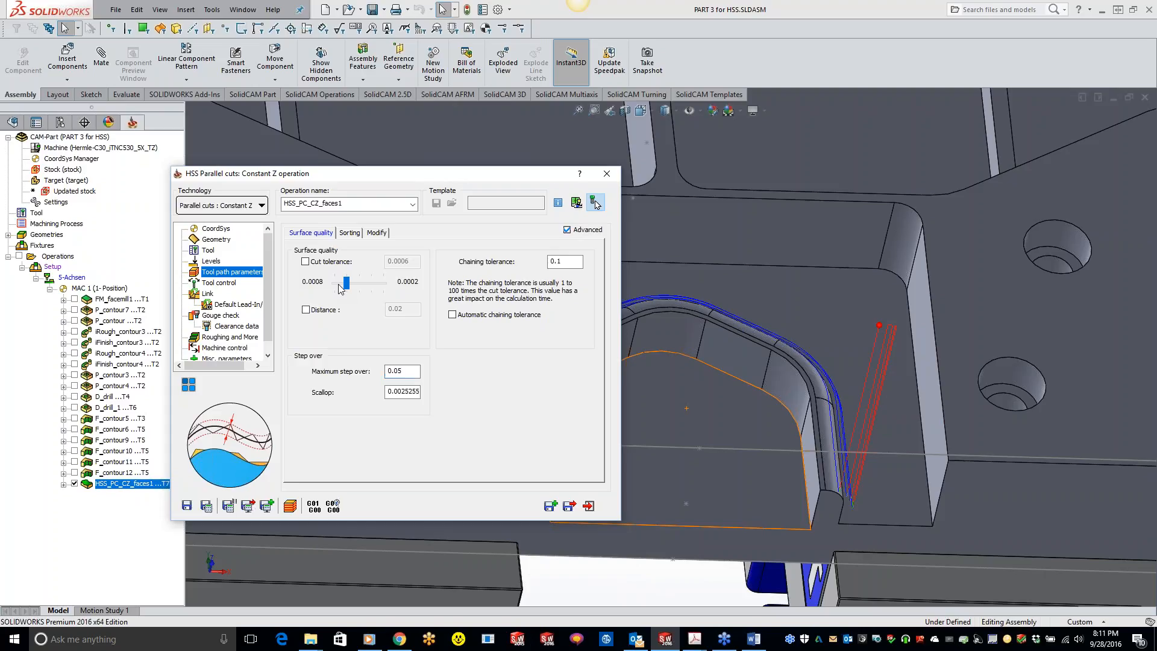
drag(349, 284, 338, 287)
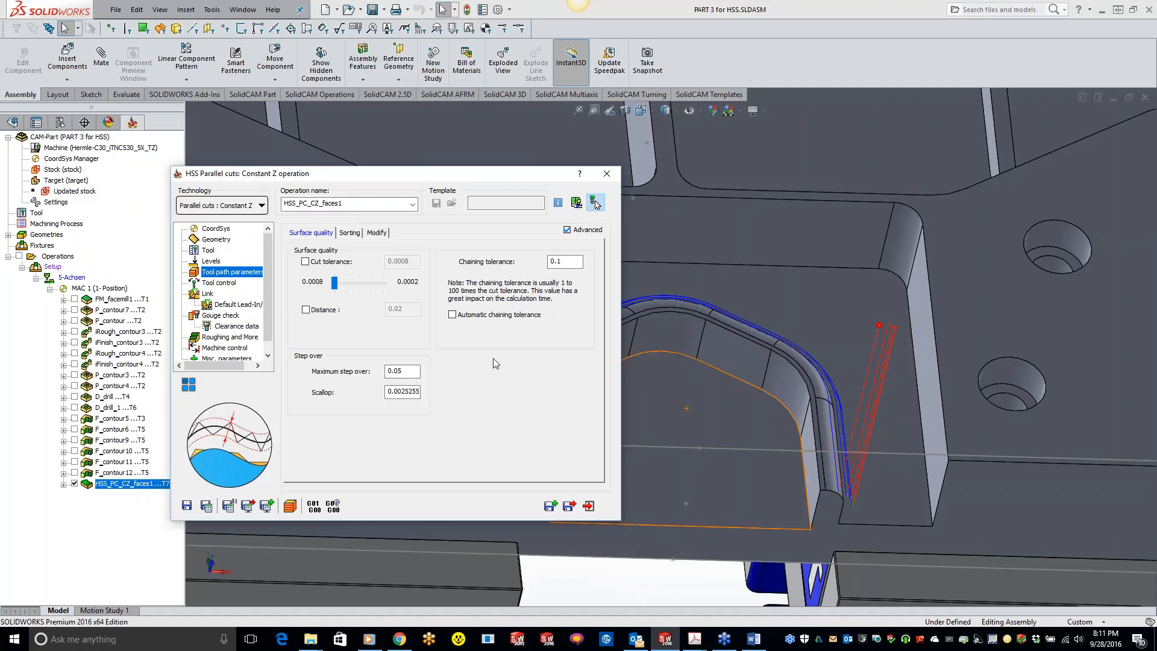
Review the chaining tolerance and the sorting choices for cutting method and Machine by
click(560, 261)
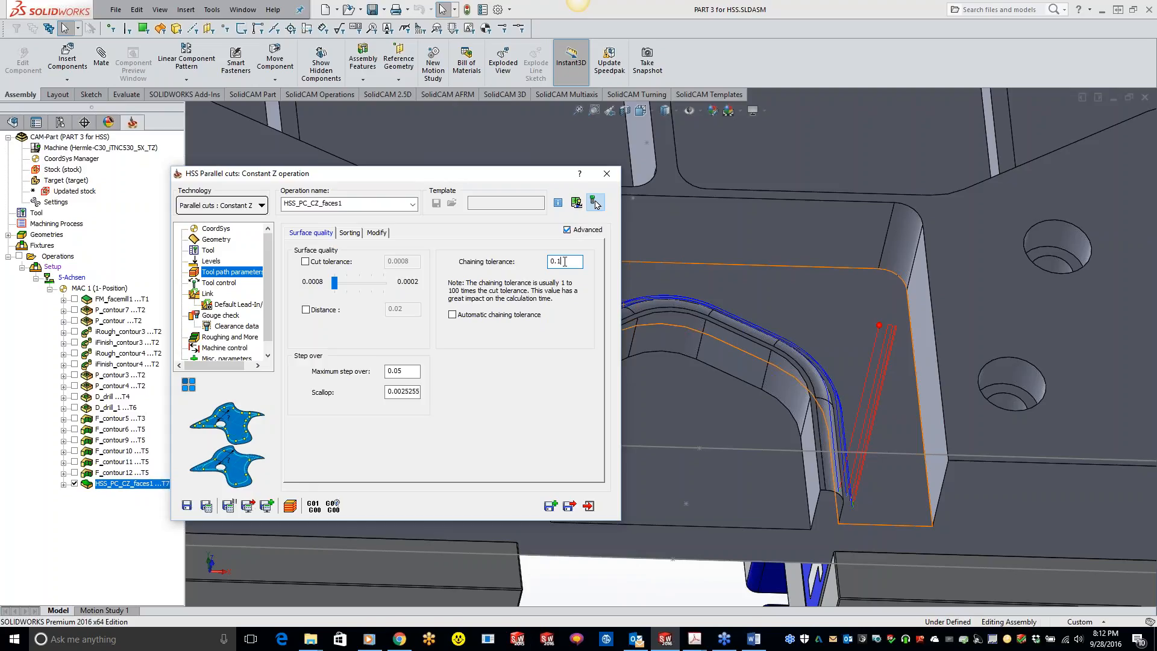
click(351, 233)
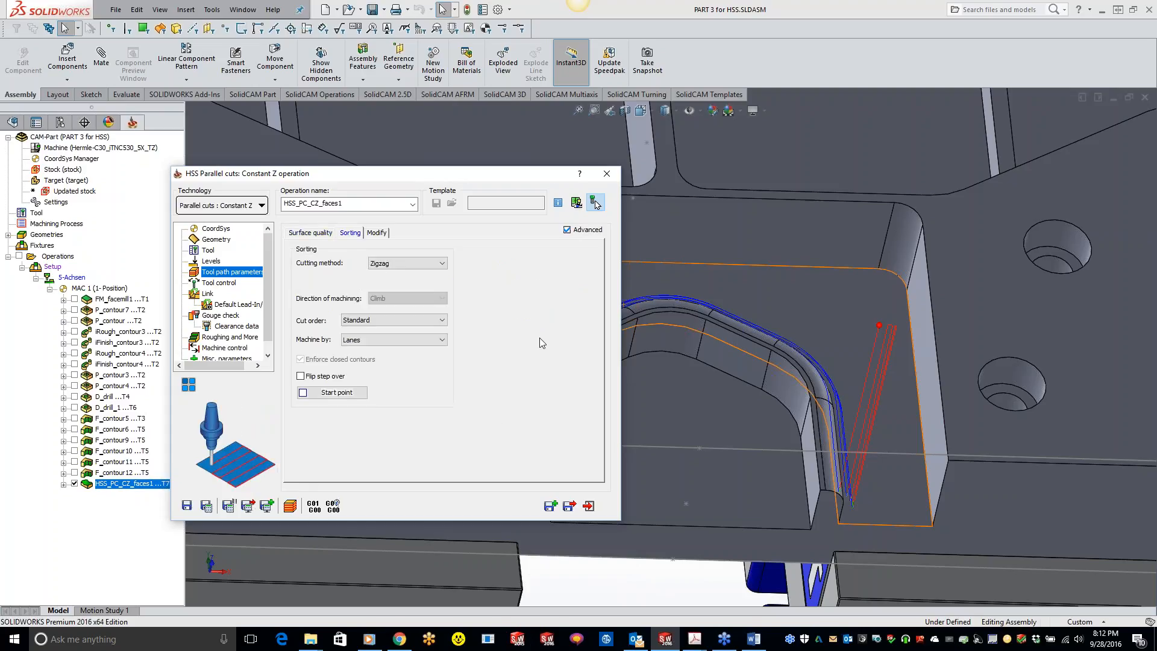
click(403, 266)
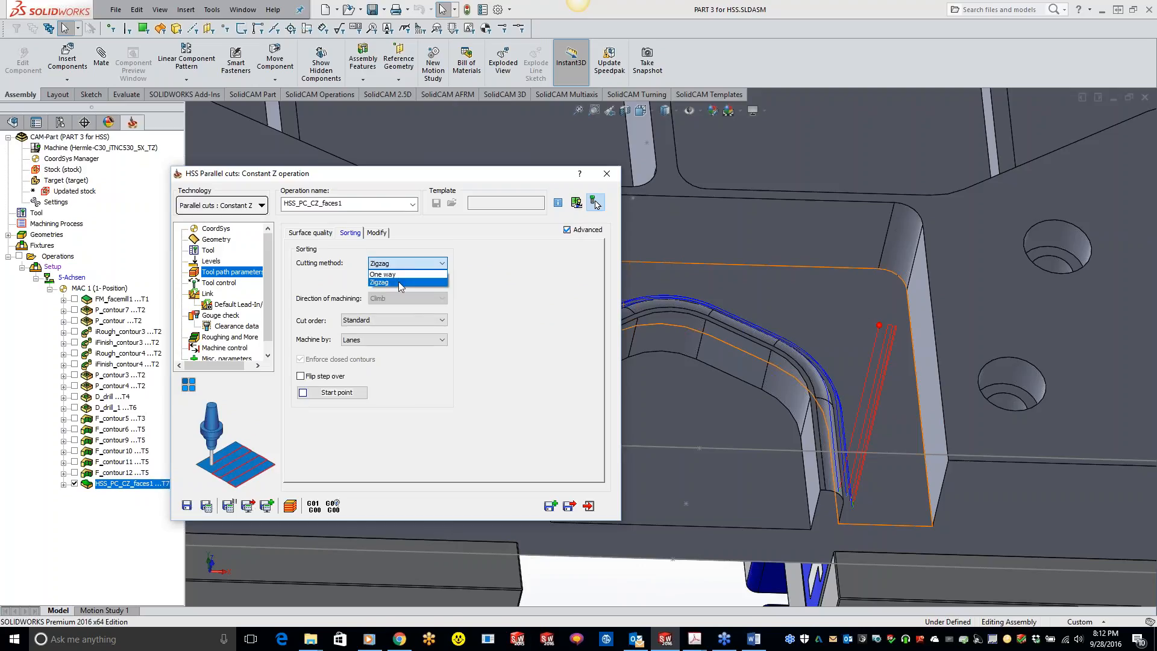
click(472, 323)
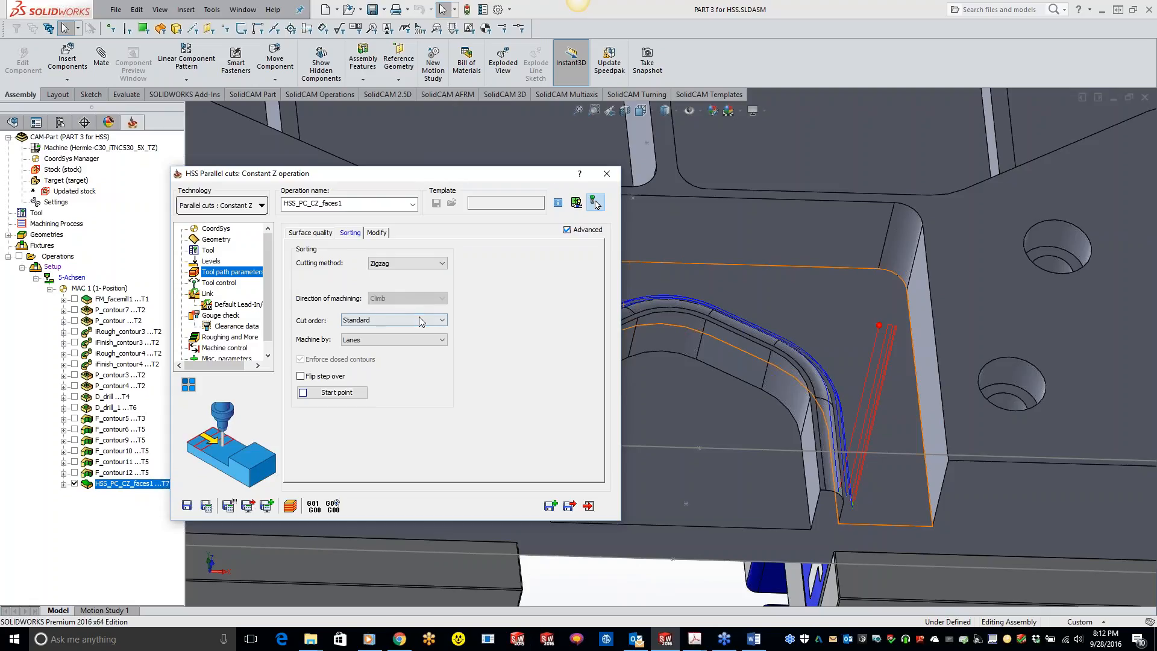
click(390, 341)
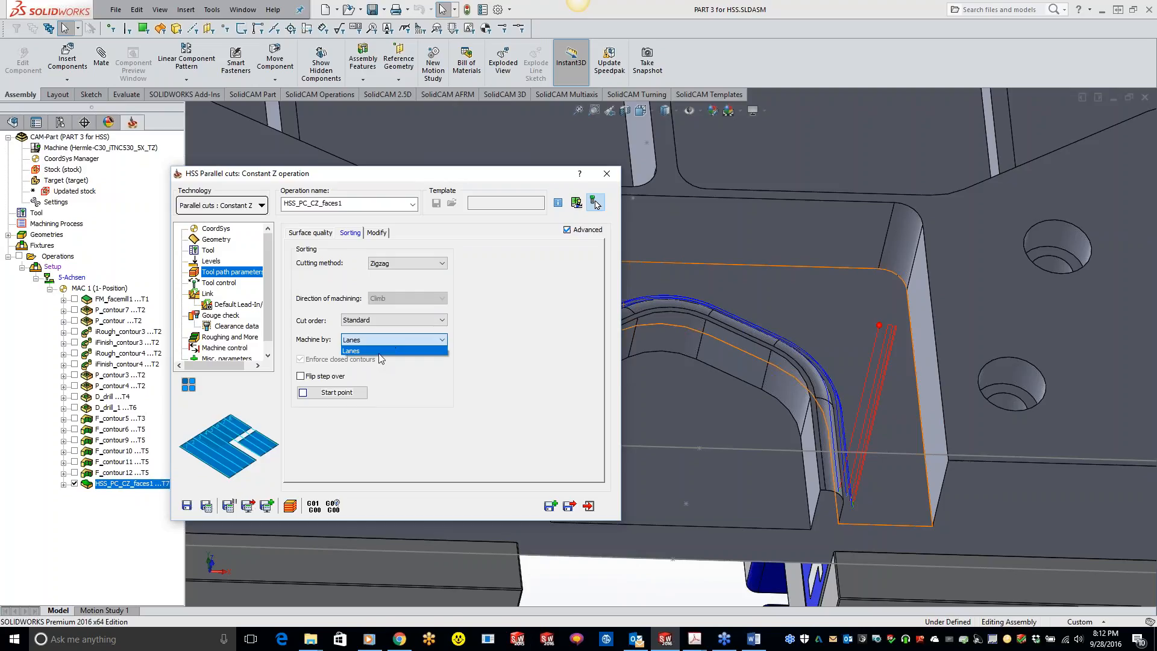
click(391, 342)
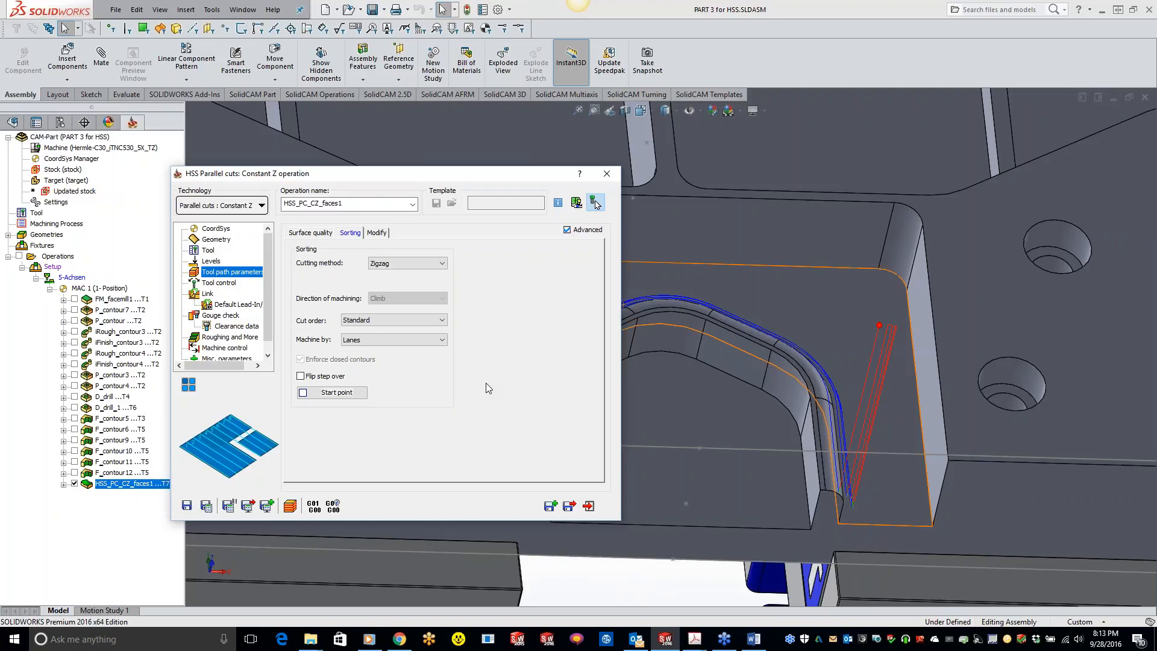
Set the maximum step over to 0.005, save and calculate the operation, and check the resulting passes along the rim
click(210, 262)
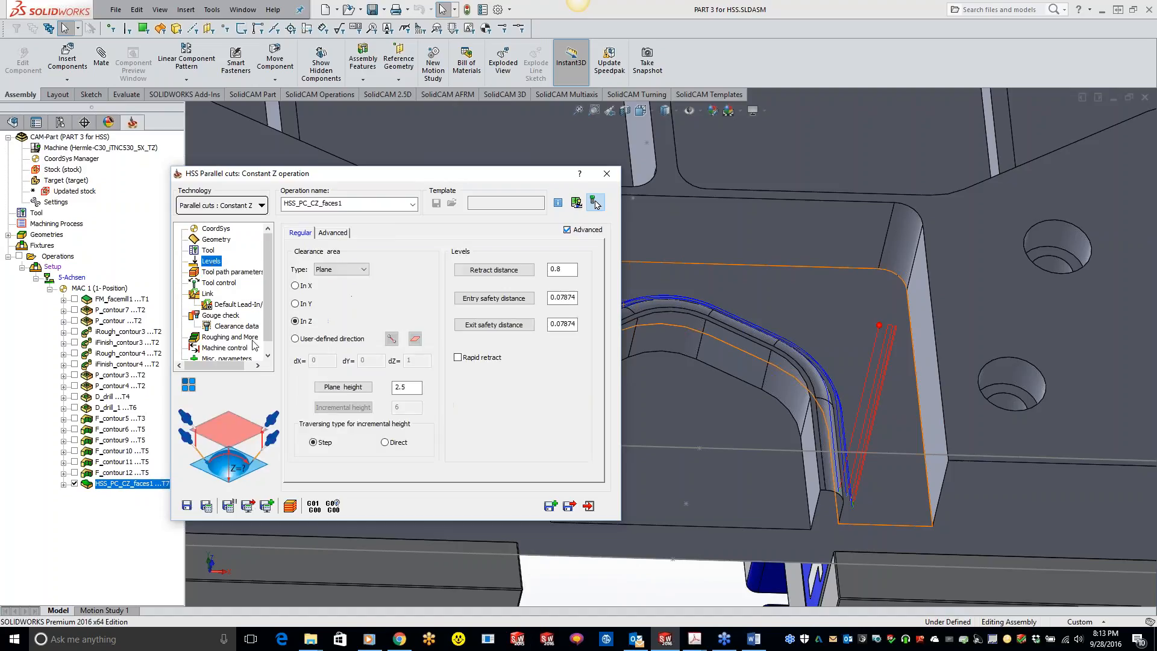
click(218, 272)
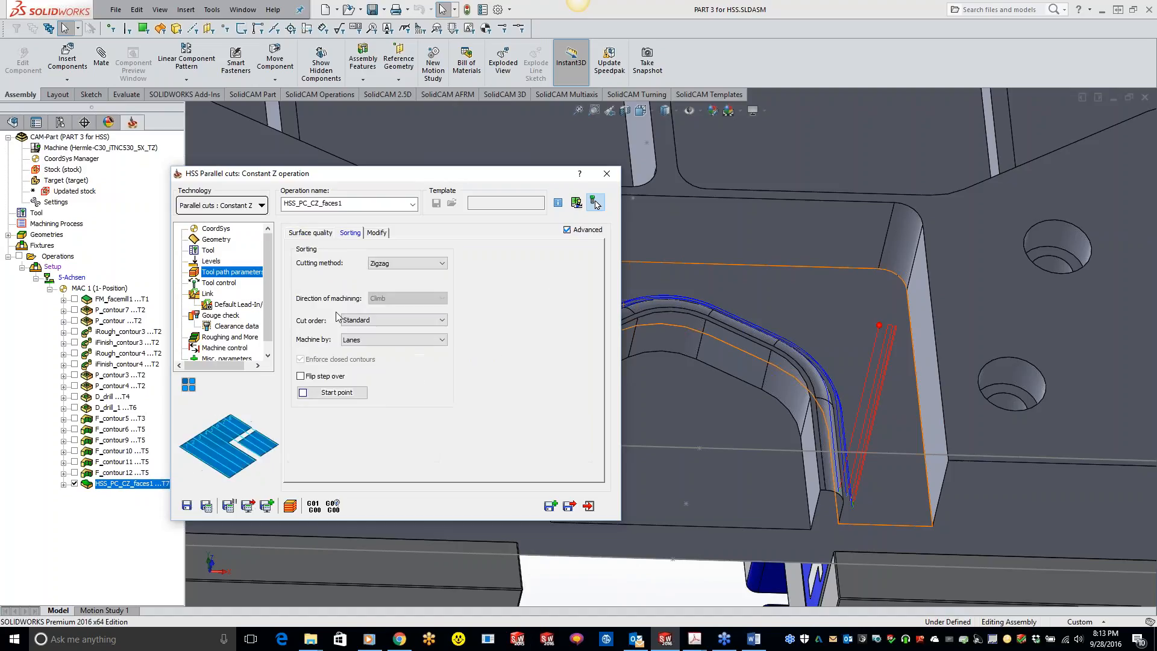
click(309, 233)
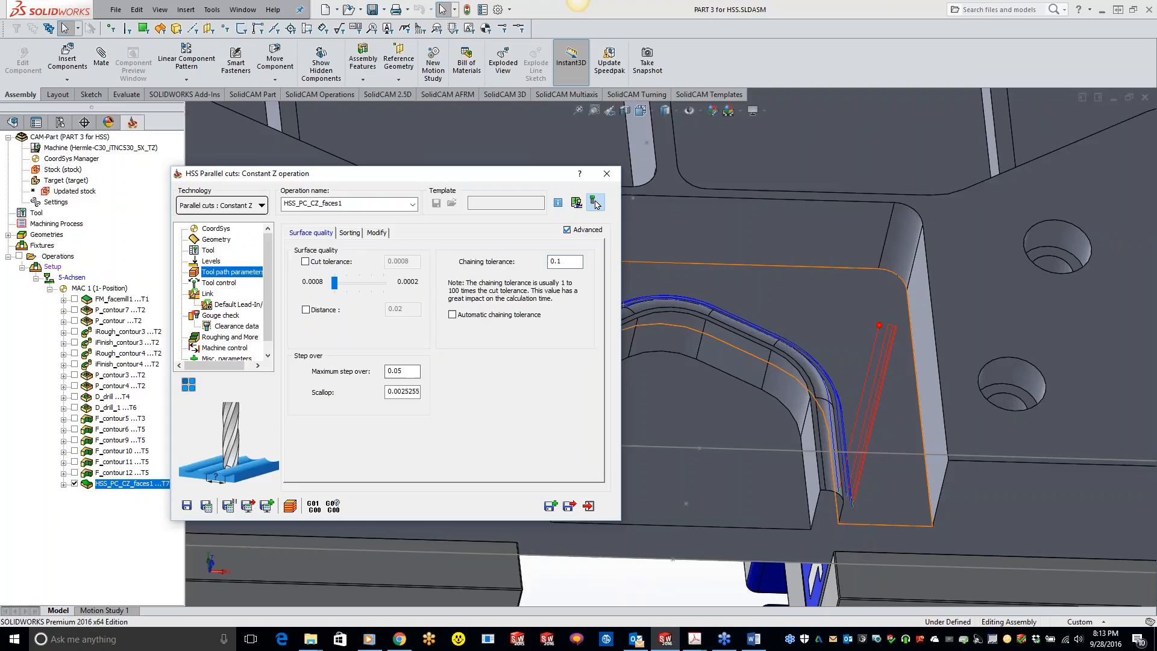
double_click(383, 371)
text(.00)
key(BackSpace)
text(5)
click(206, 506)
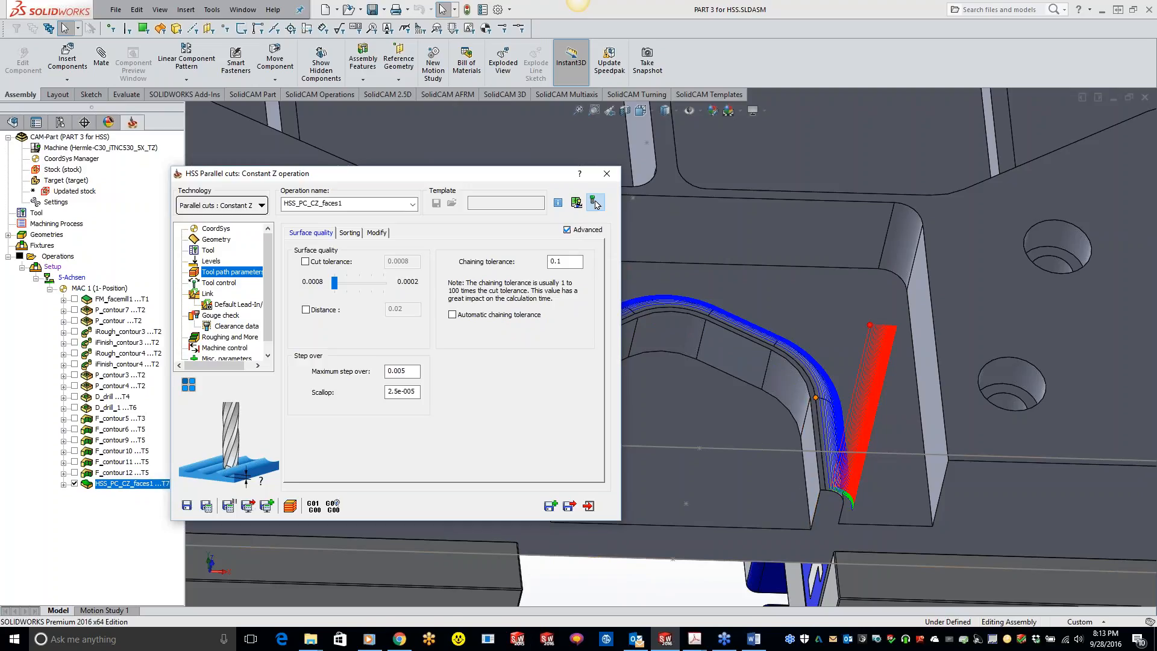
double_click(514, 177)
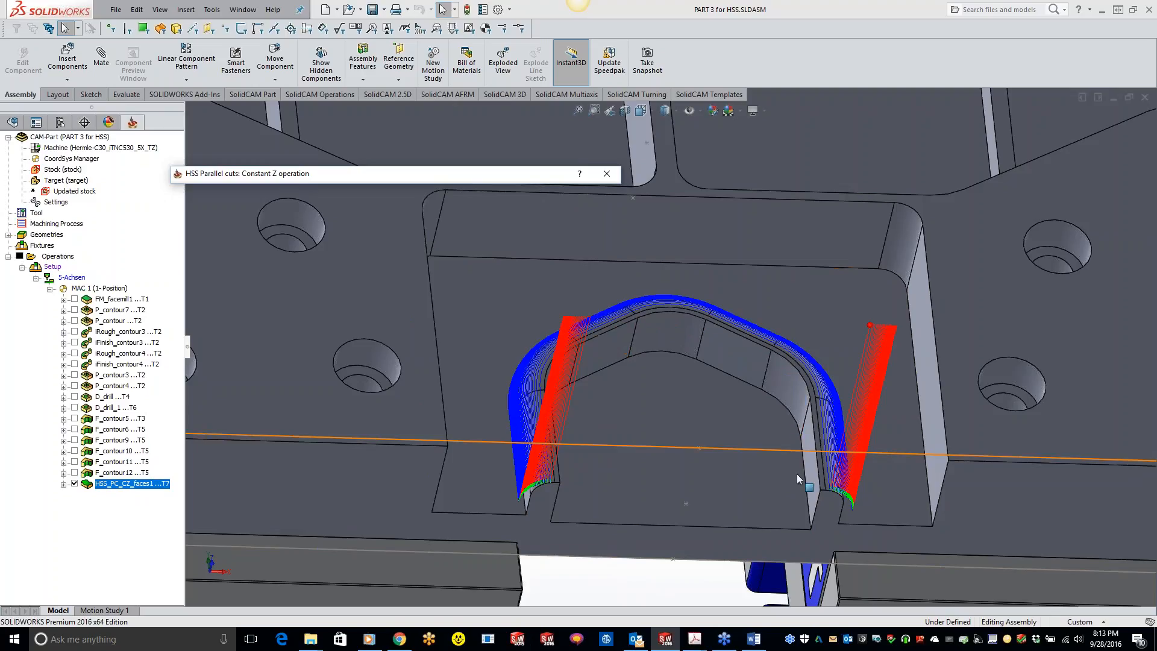
scroll(559, 480, down, 5)
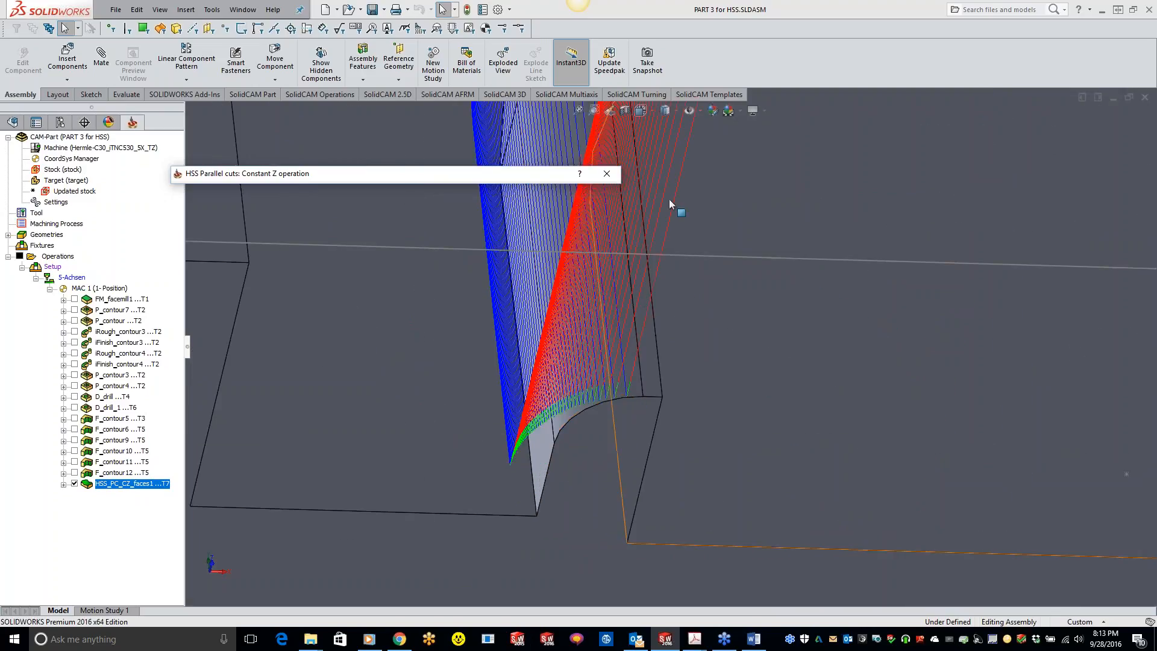
scroll(697, 296, up, 8)
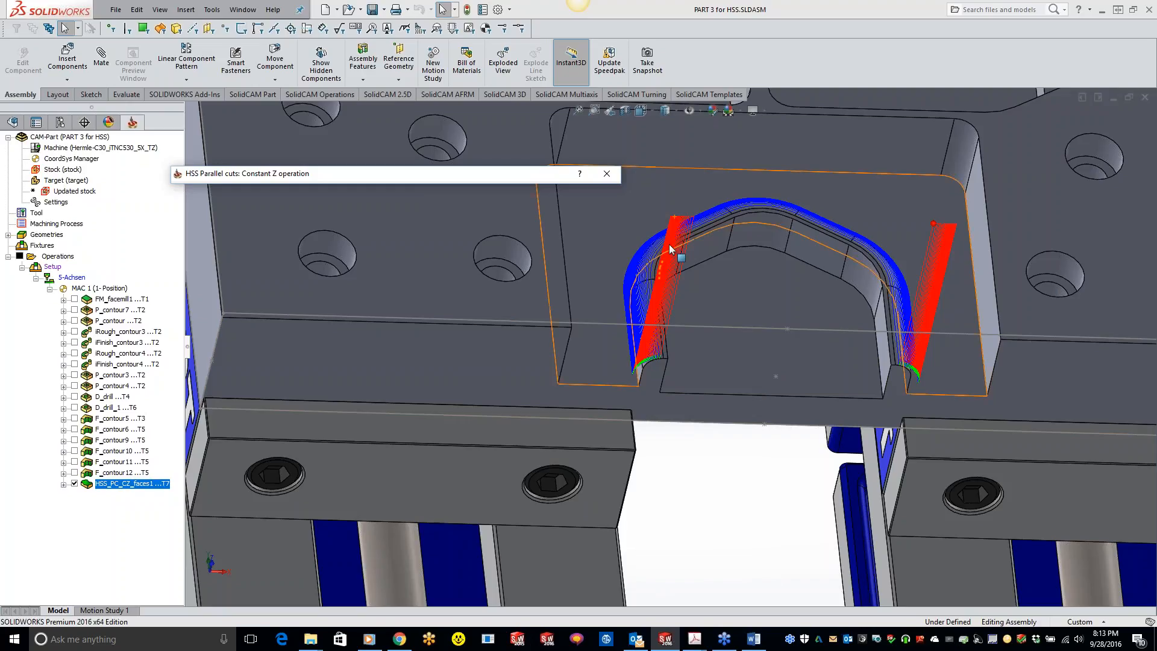
double_click(484, 179)
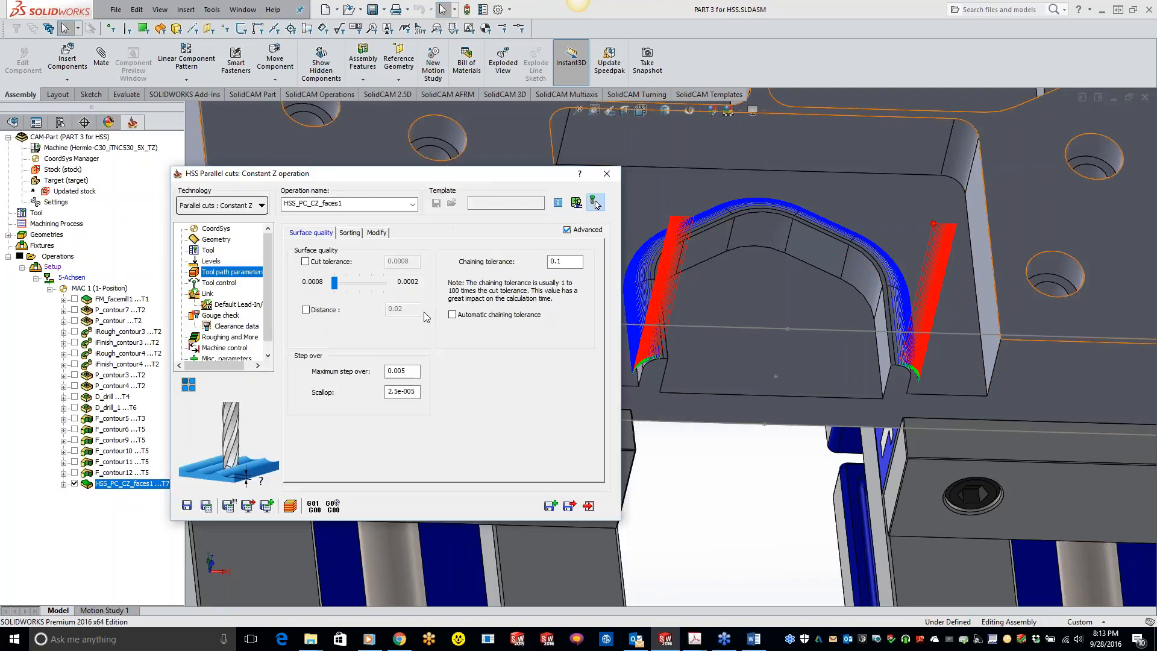
Set the large moves between slices to Blend spline, then save and calculate the toolpath
click(208, 294)
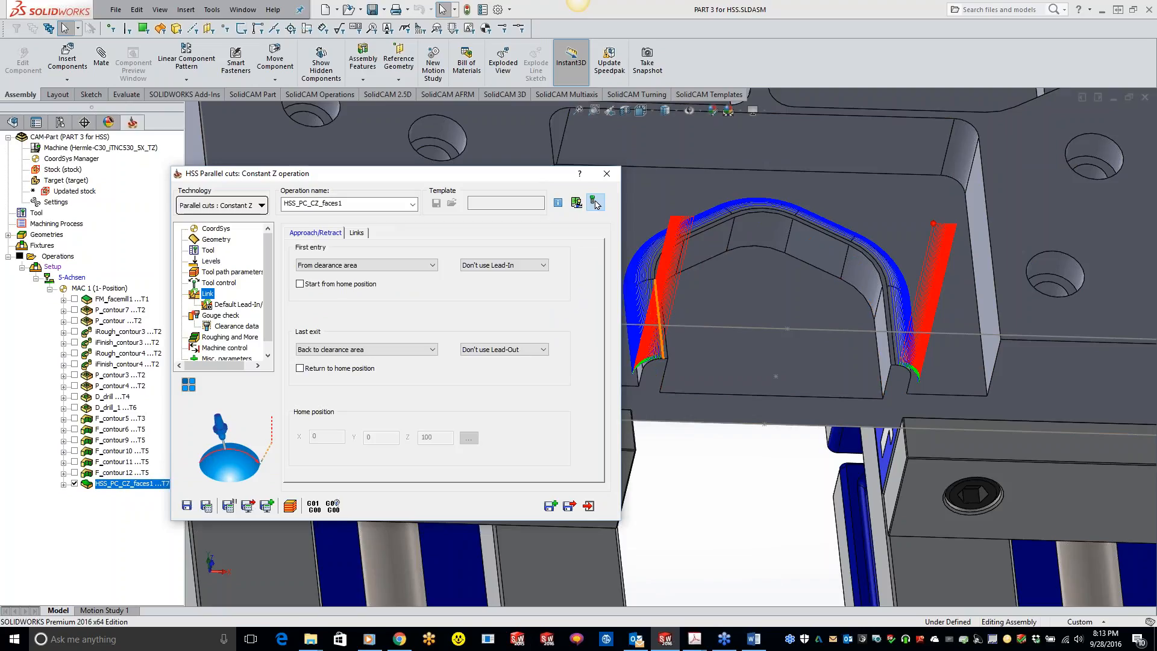
click(357, 234)
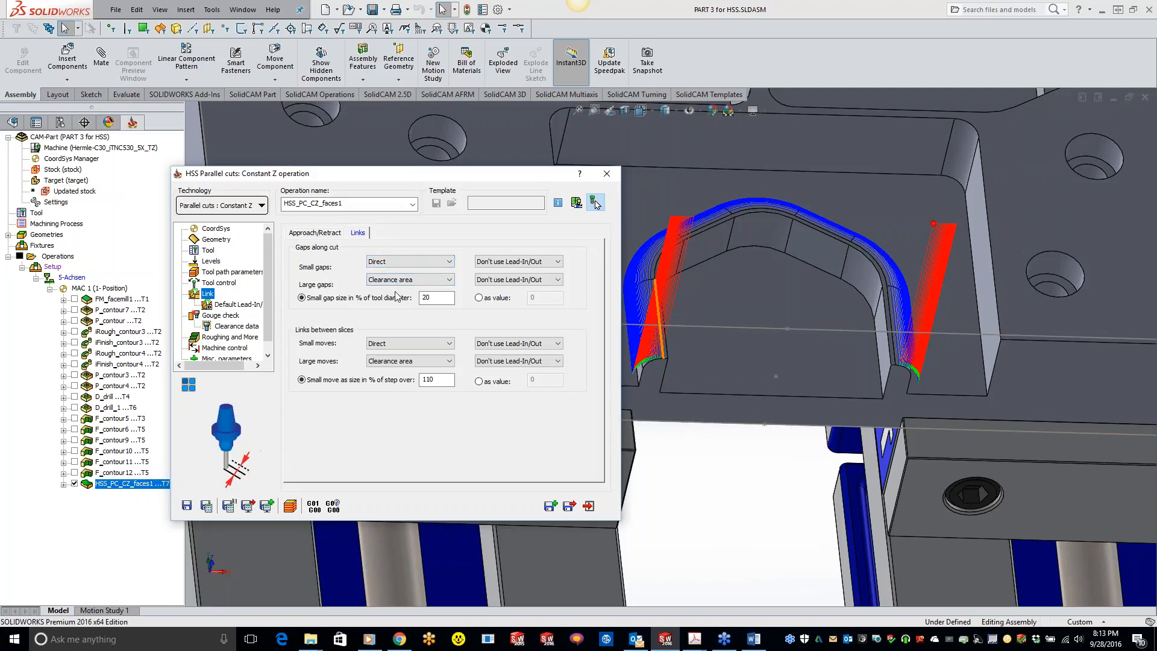
click(403, 361)
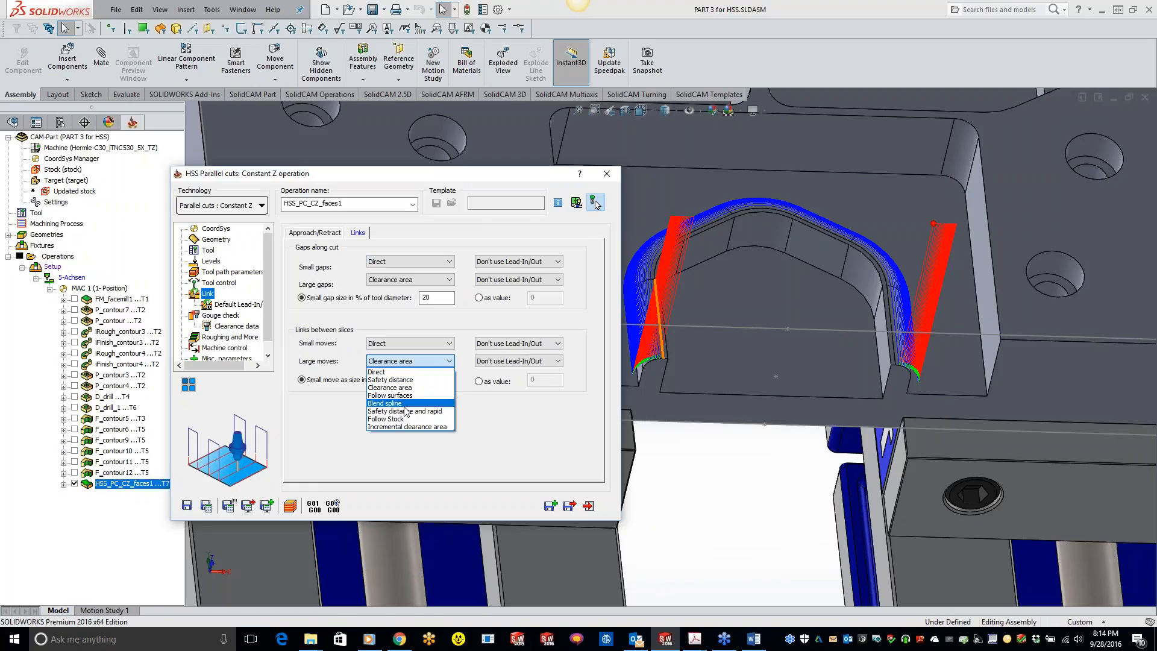
click(385, 403)
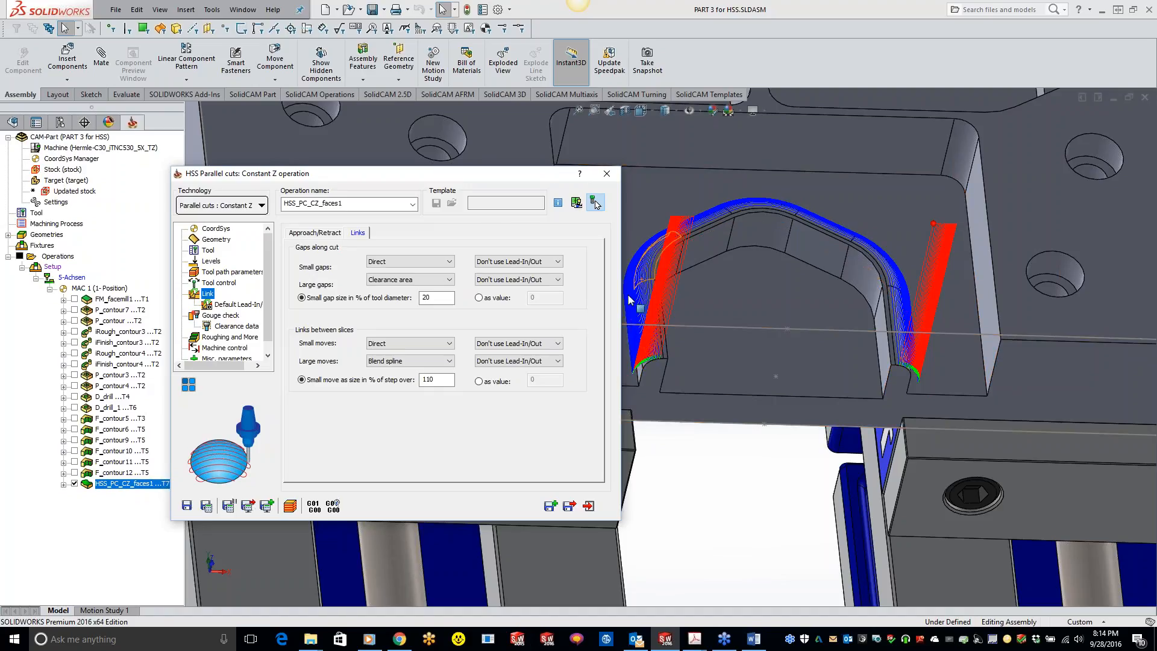
click(206, 506)
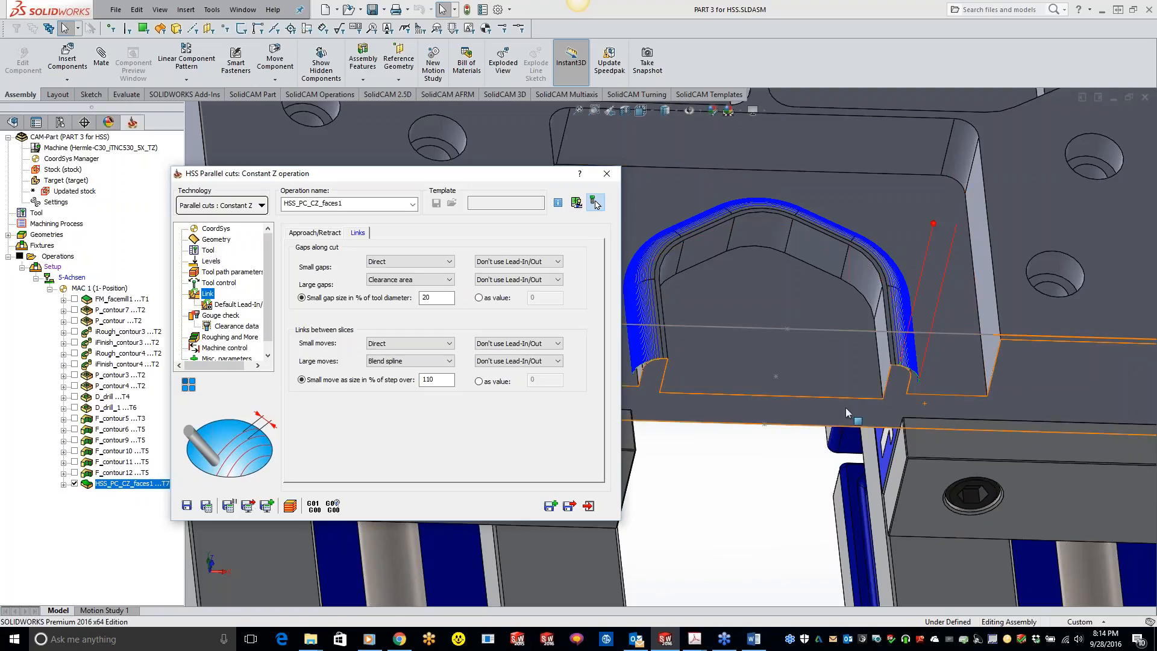
Examine the blend spline links between neighbouring passes at the open end of the arched rim
click(819, 378)
scroll(950, 405, down, 4)
middle_drag(950, 405, 899, 424)
scroll(895, 417, down, 8)
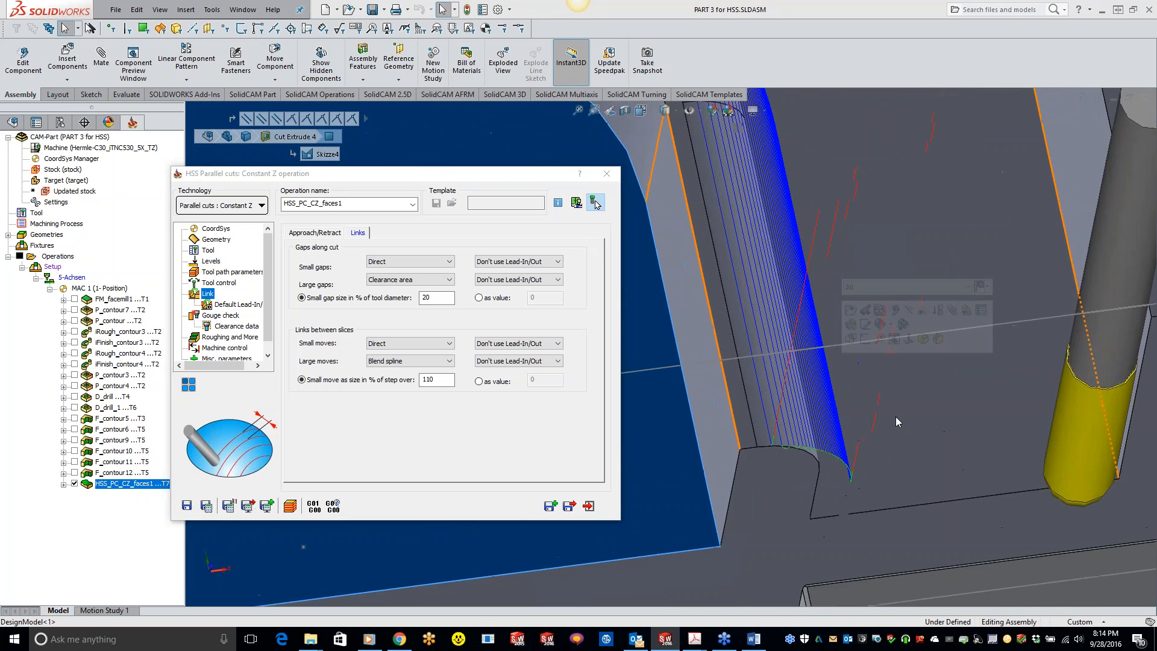
middle_drag(893, 419, 839, 411)
middle_drag(721, 448, 832, 396)
scroll(831, 392, up, 4)
key(Escape)
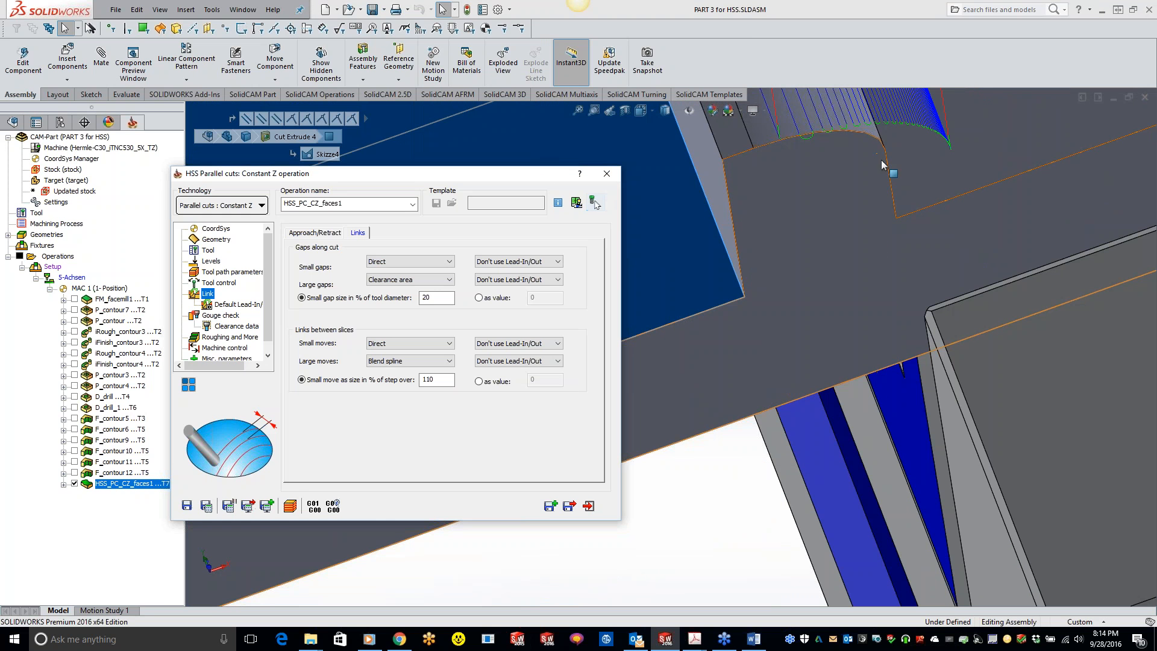
scroll(895, 124, down, 4)
scroll(731, 318, down, 4)
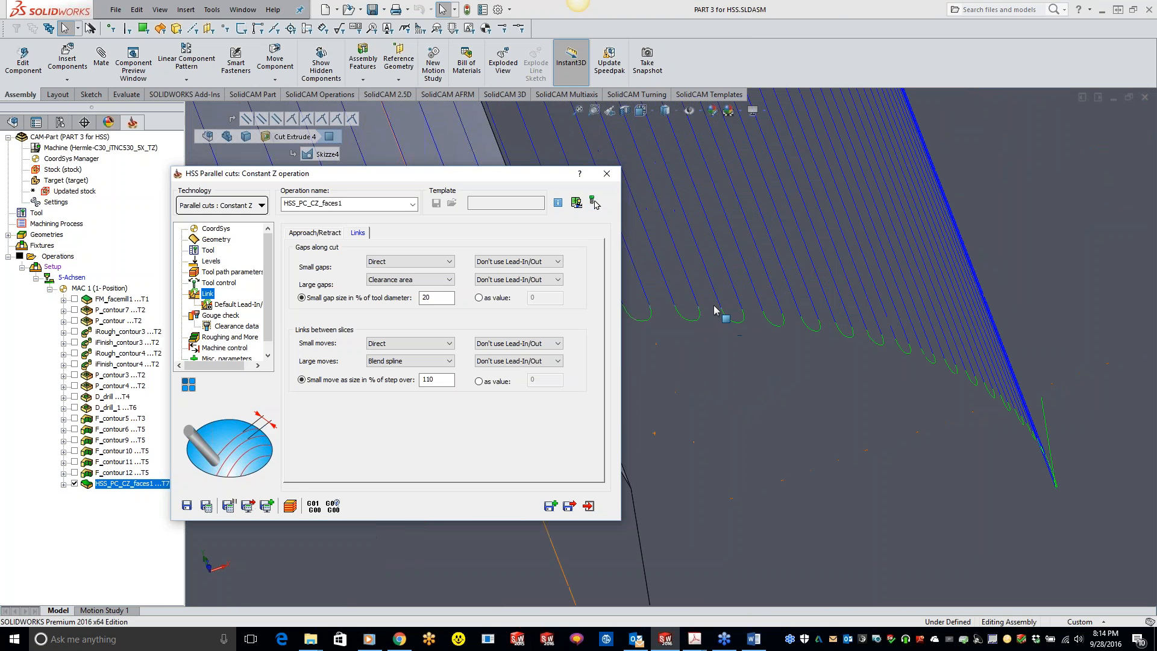
scroll(735, 319, down, 2)
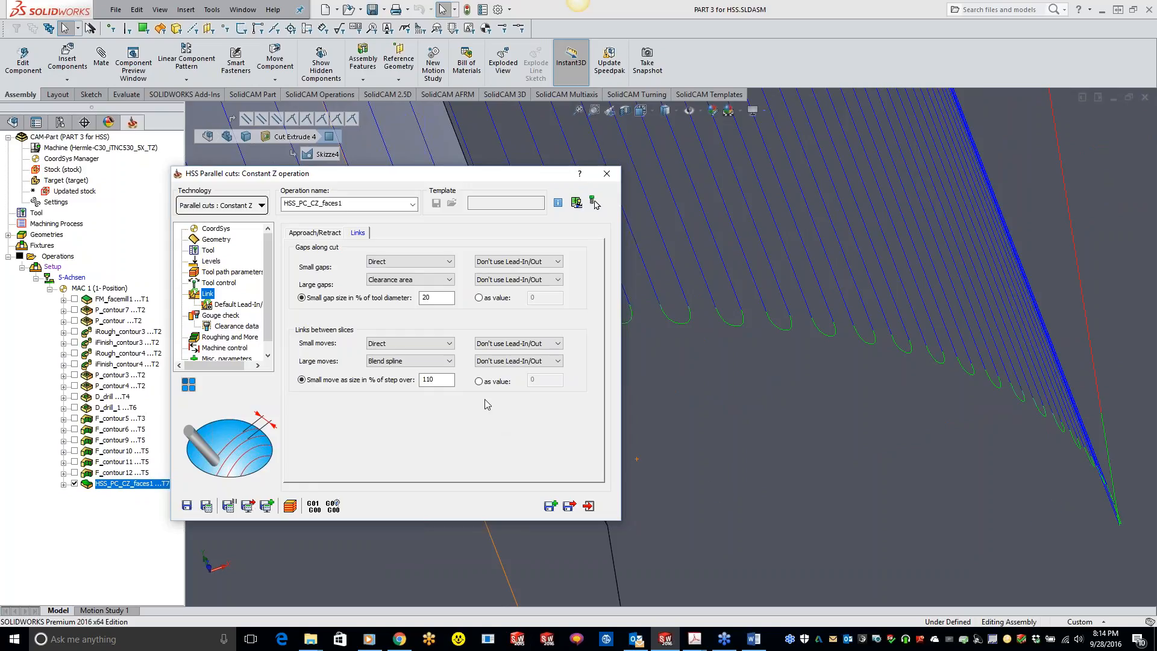
Try Direct for the large moves between slices, then return to Blend spline and recalculate the toolpath
click(426, 361)
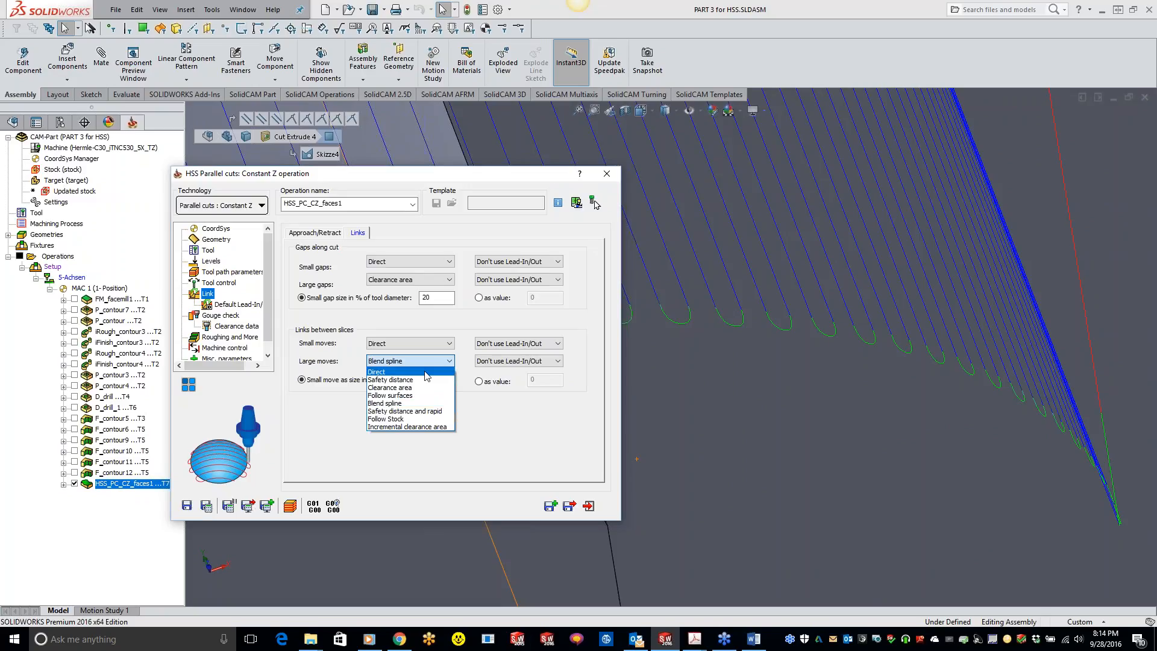
click(426, 373)
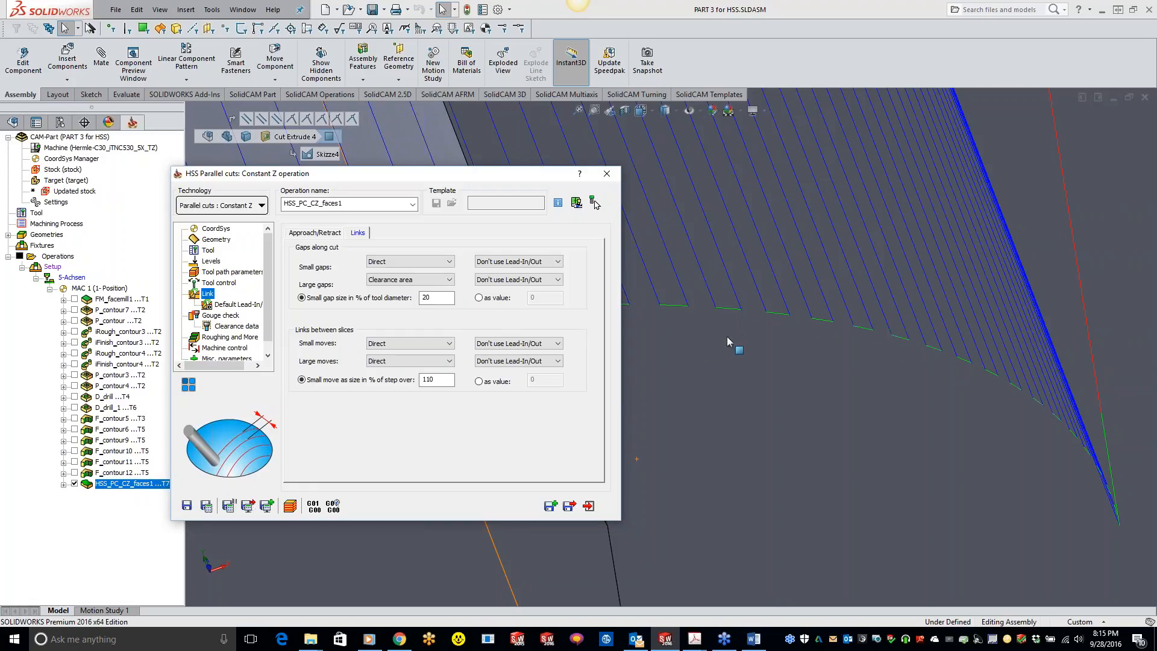
click(421, 362)
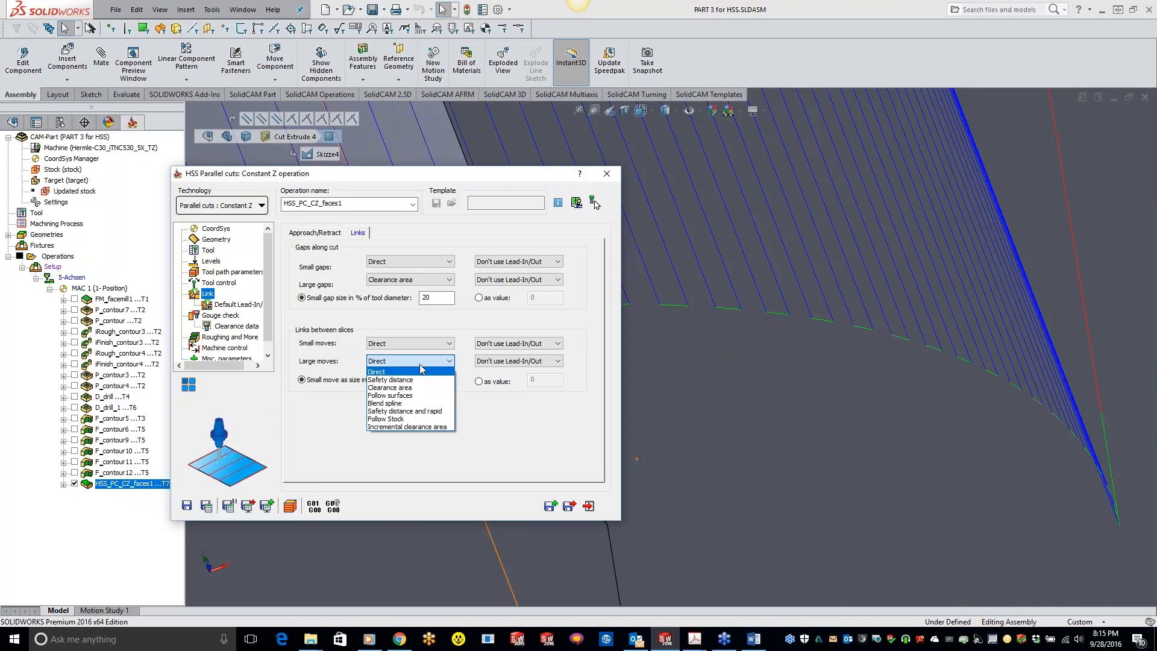
click(400, 403)
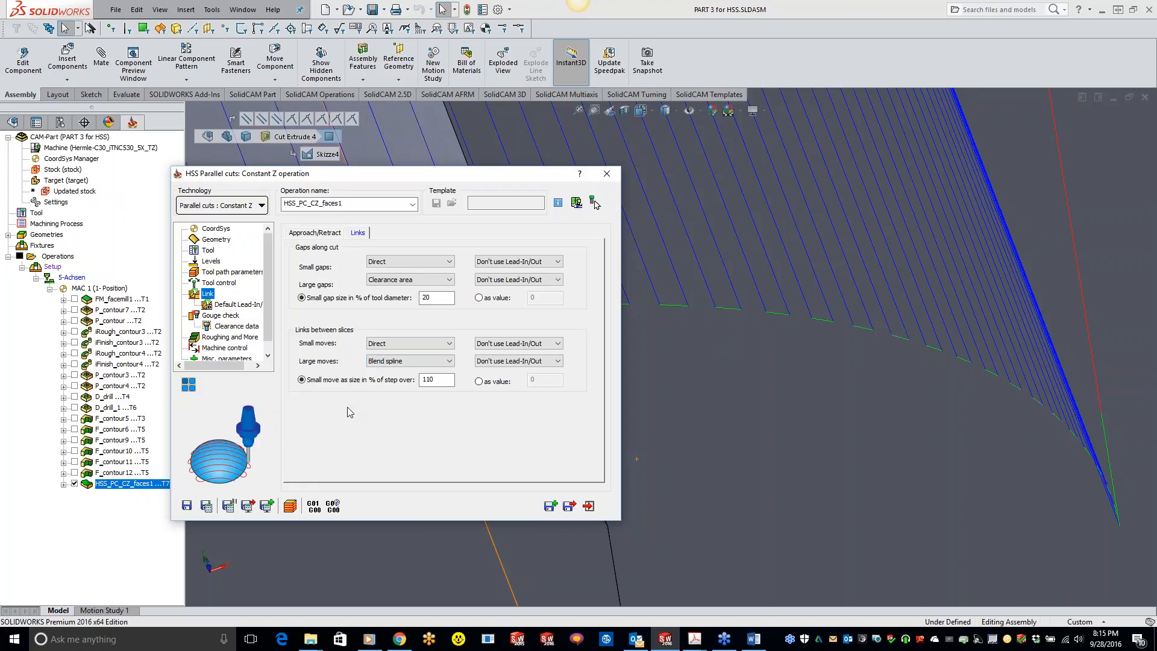
click(206, 506)
mouse_move(359, 390)
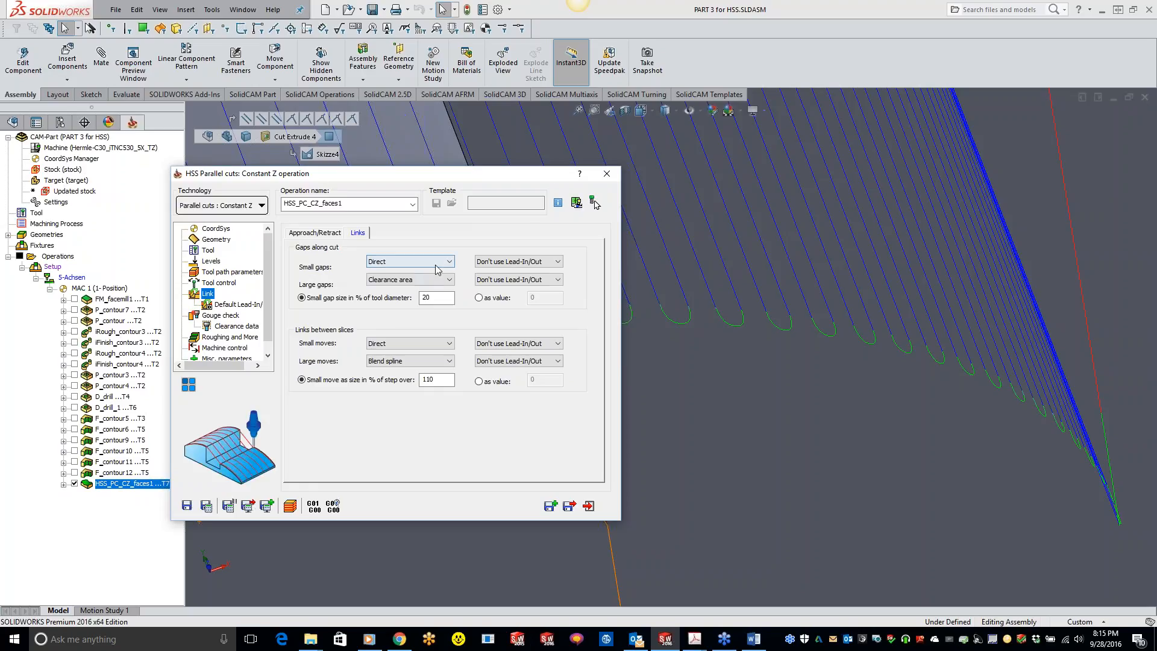
Review the link options for large gaps along the cut and small moves between slices
click(390, 280)
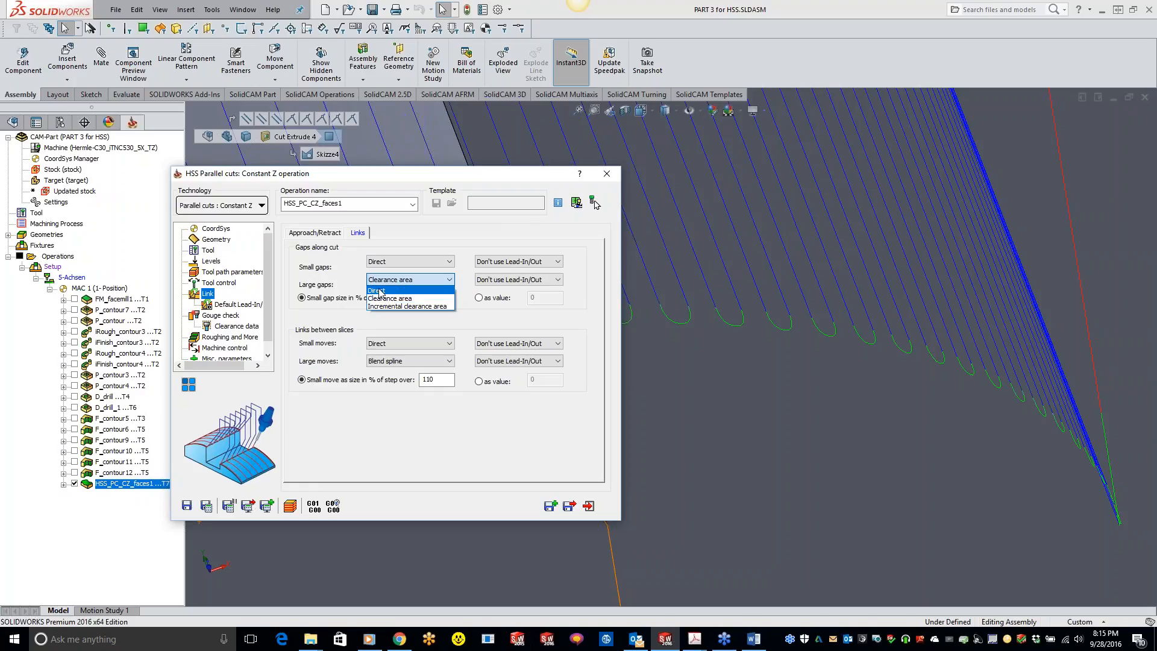
click(426, 297)
click(404, 344)
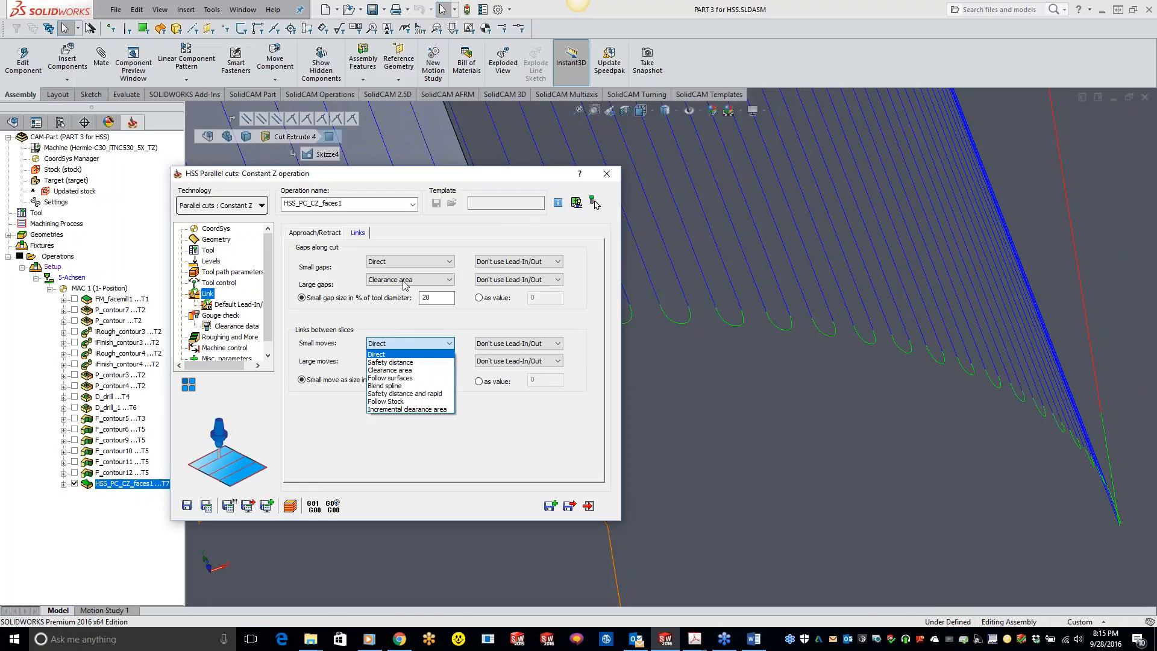
click(558, 400)
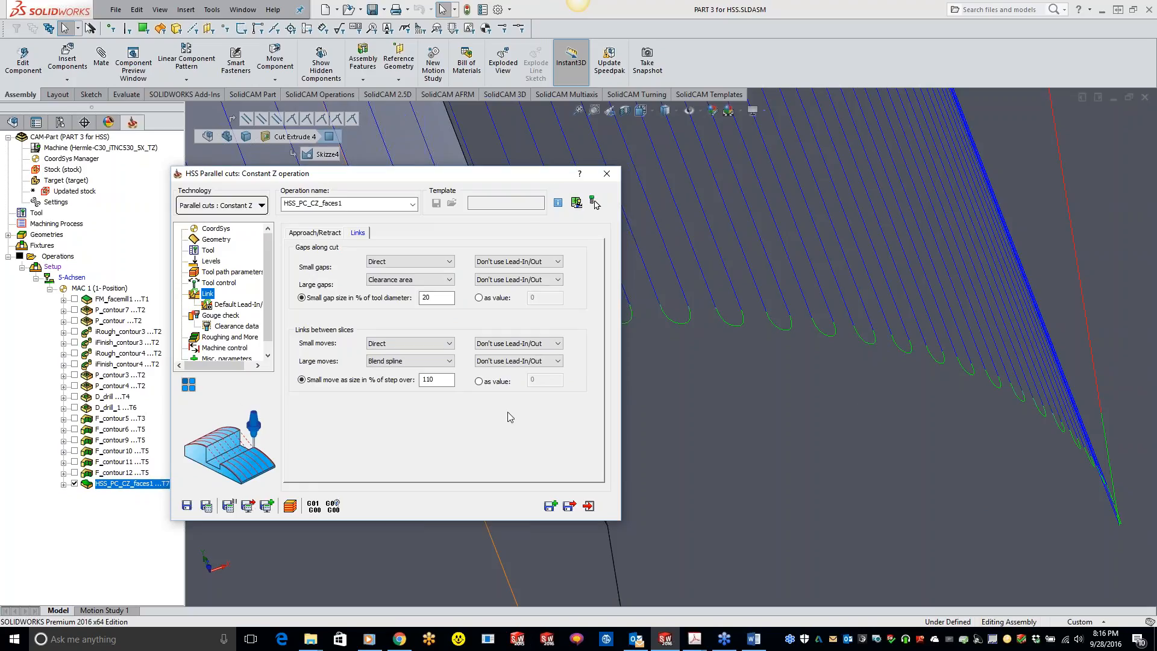
Try Use Lead-In/Out for the large moves between slices, overriding the default lead-in with a Horizontal tang. arc
click(547, 361)
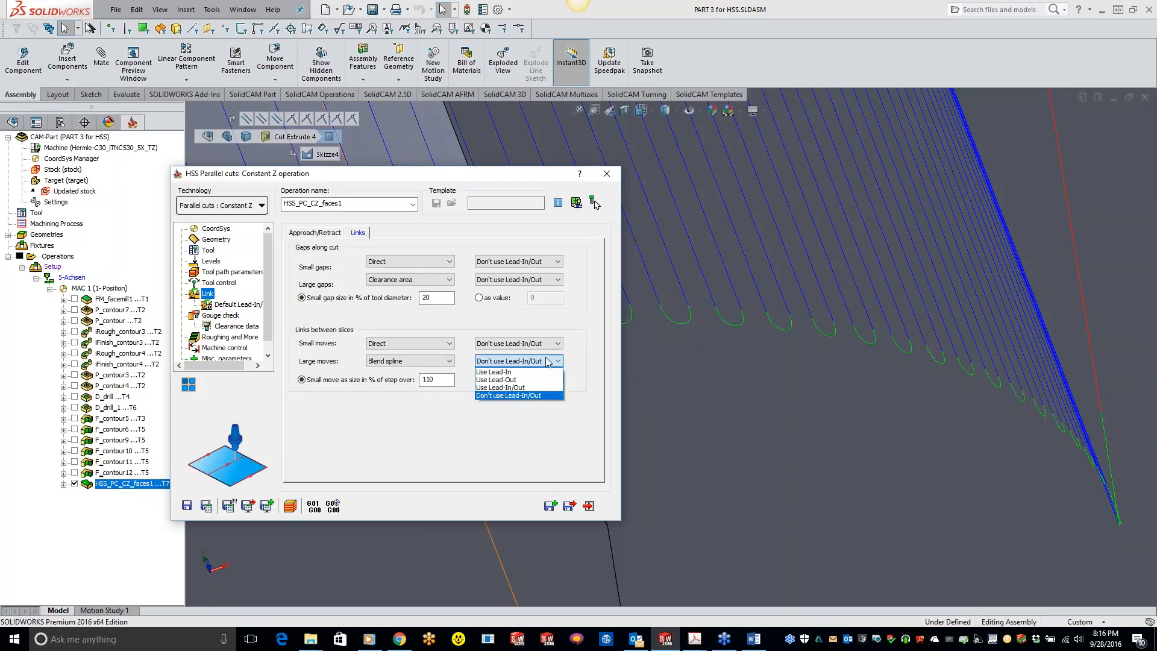
click(515, 386)
click(571, 361)
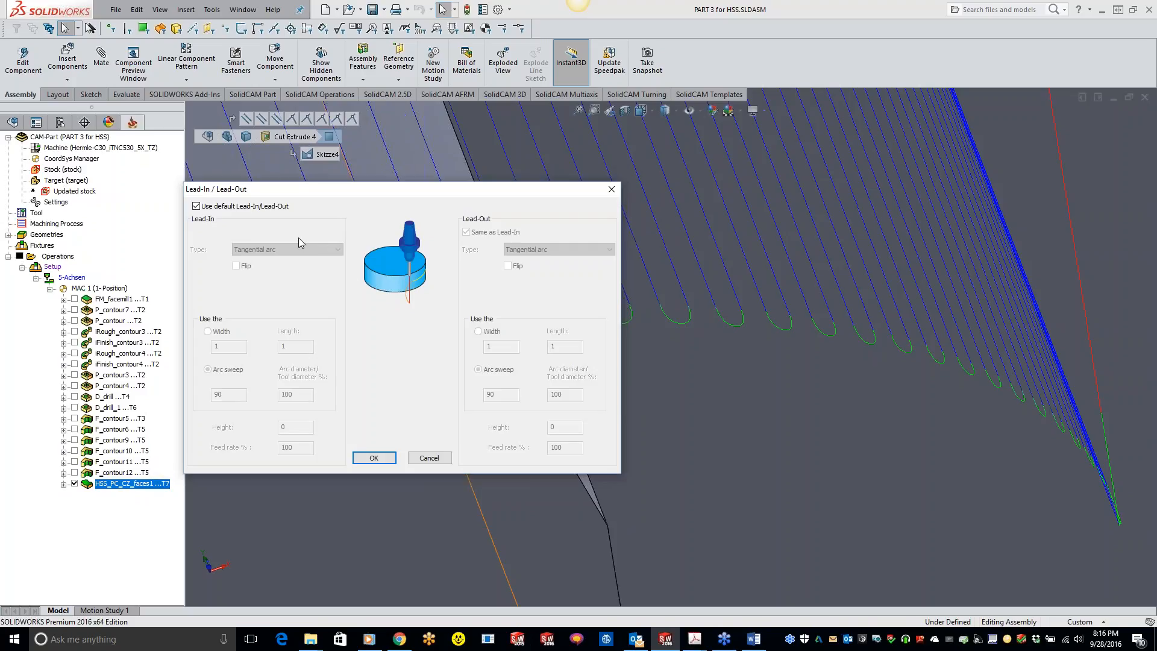
click(196, 206)
click(262, 250)
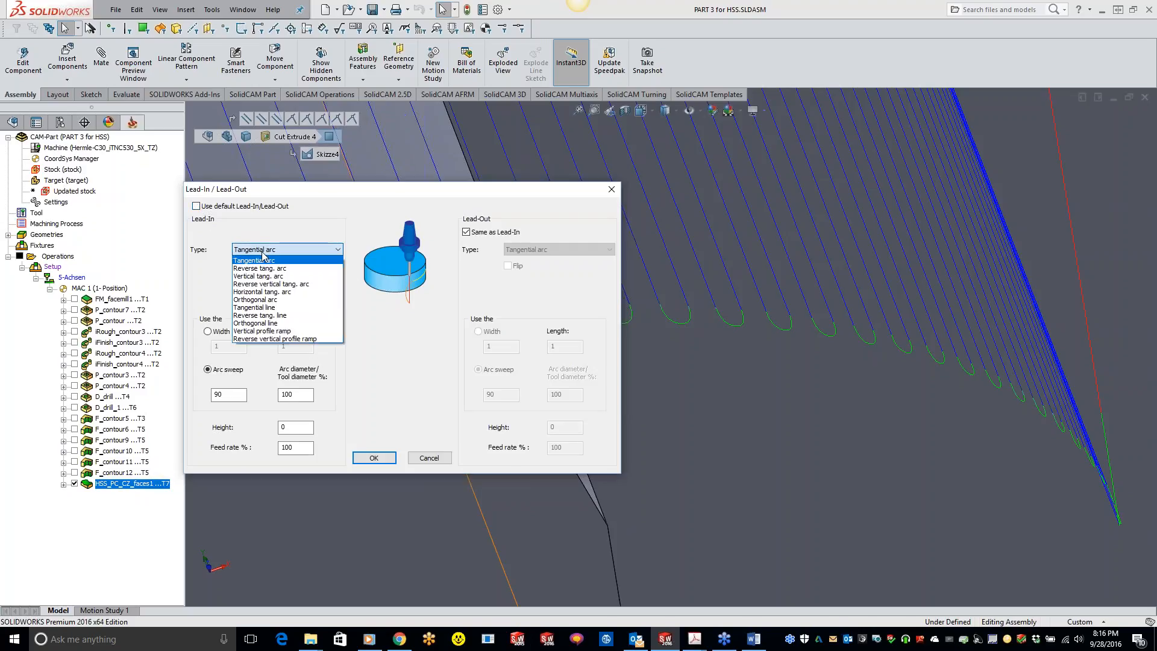
click(271, 292)
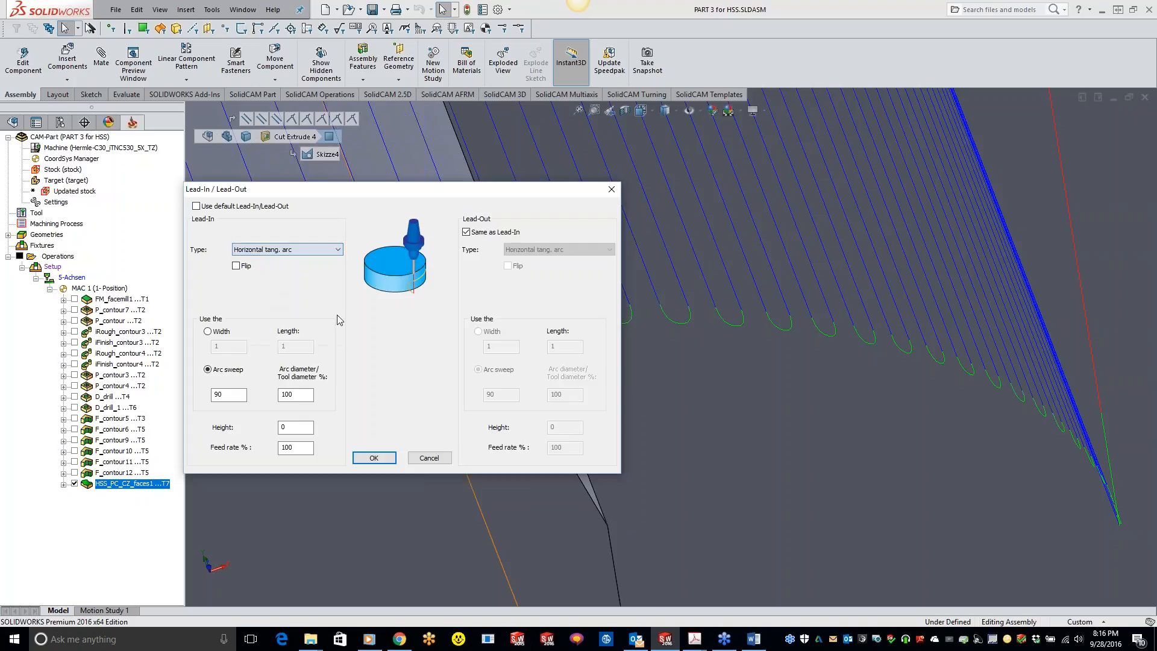
click(378, 457)
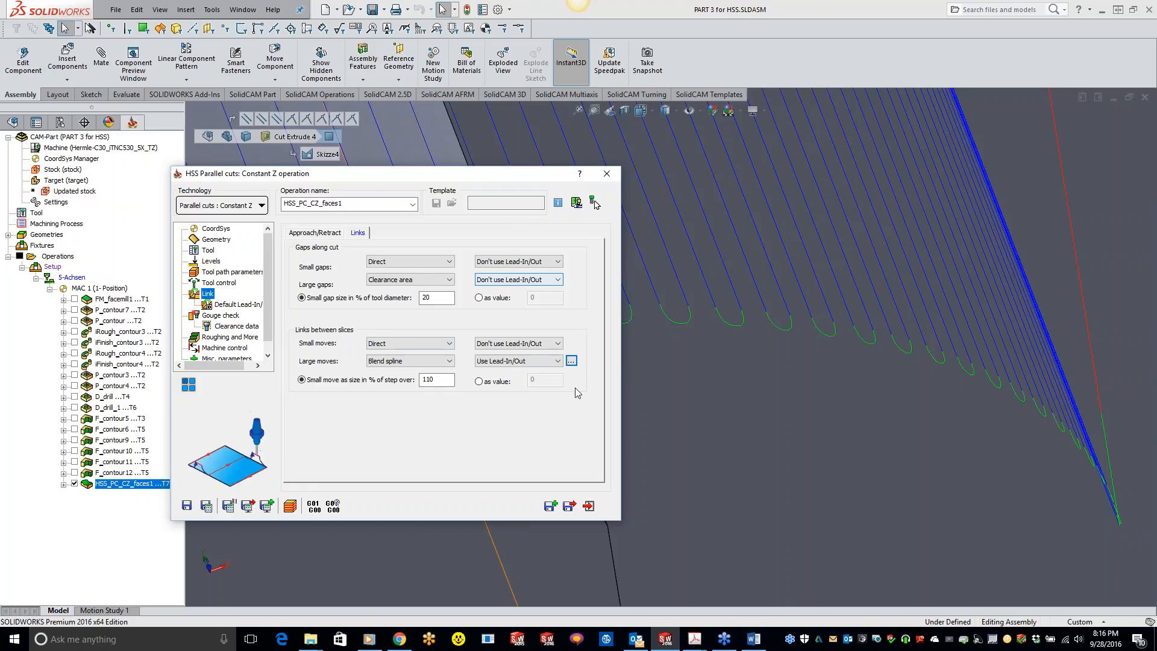
Review the arc lead-in settings, save and calculate the toolpath, and inspect the arcs at the open end of the rim
click(571, 361)
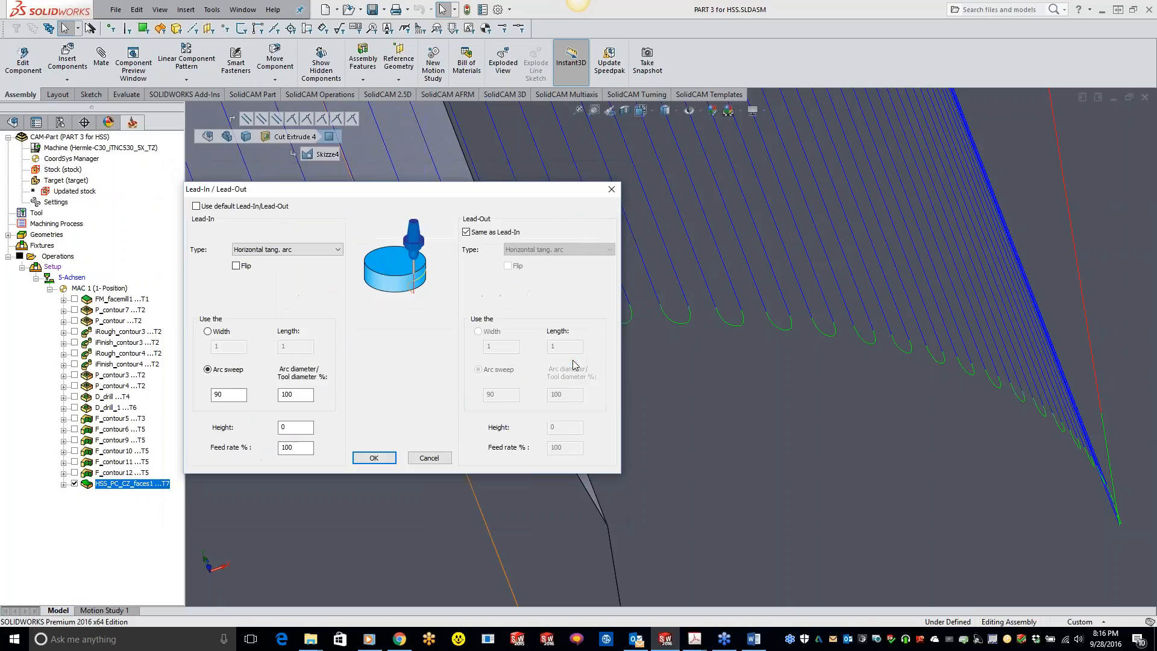
click(374, 456)
click(206, 505)
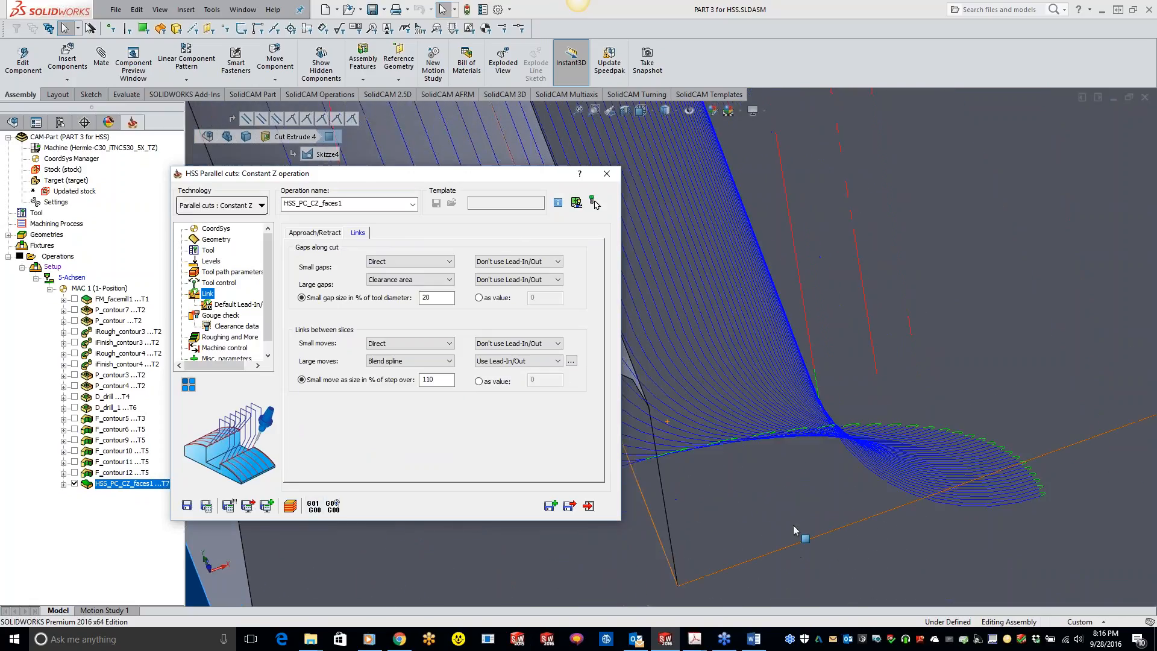
middle_drag(798, 445, 868, 355)
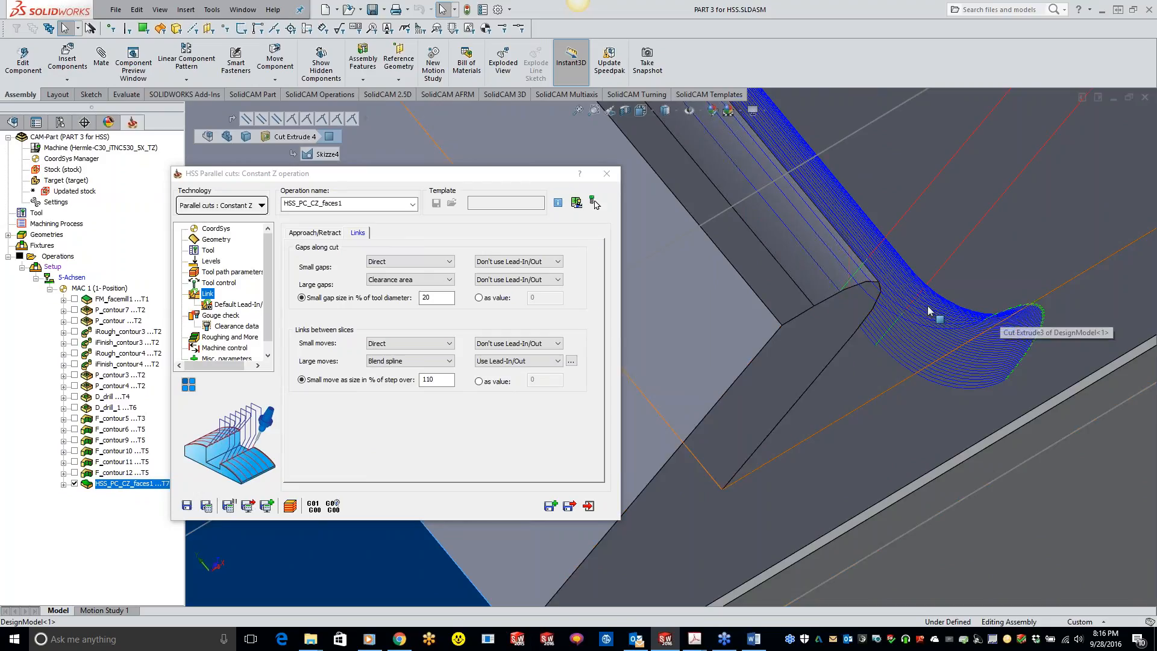
Return the large moves between slices to Don't use Lead-In/Out, recalculate, and check where the passes end on the rim
click(543, 363)
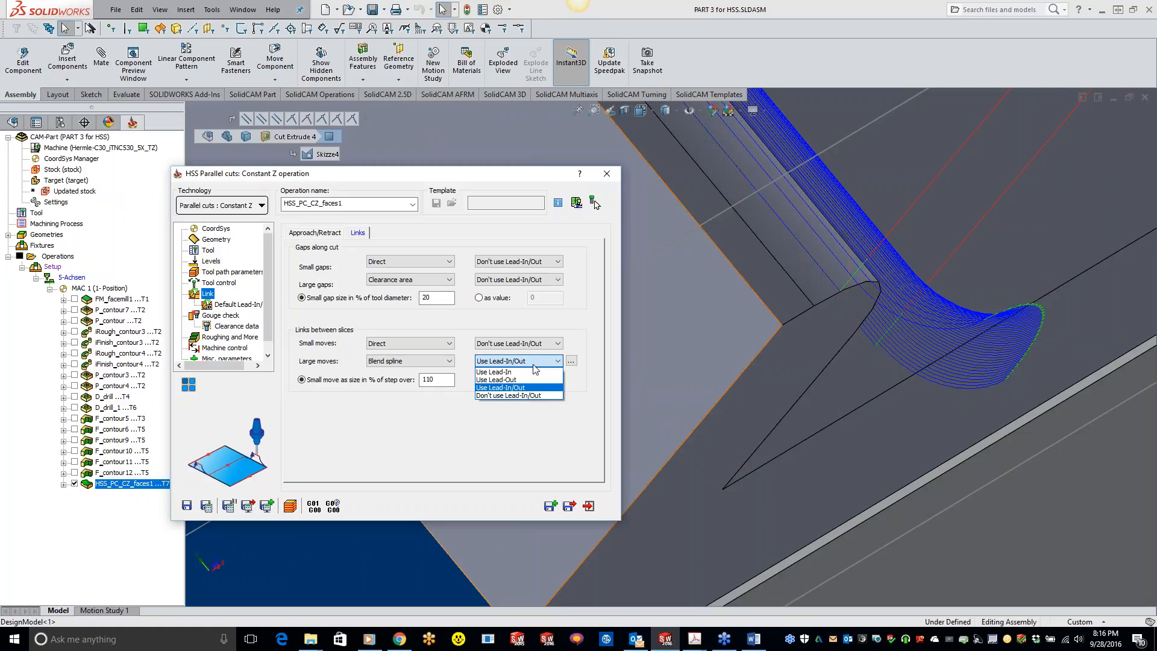
click(525, 395)
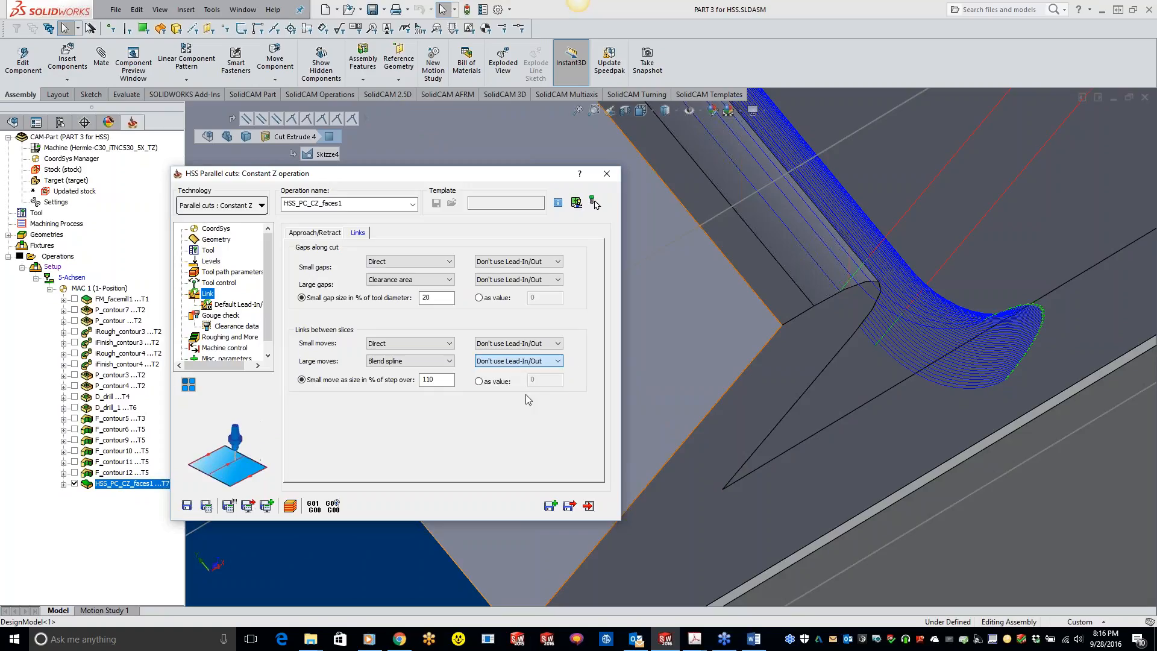
click(206, 505)
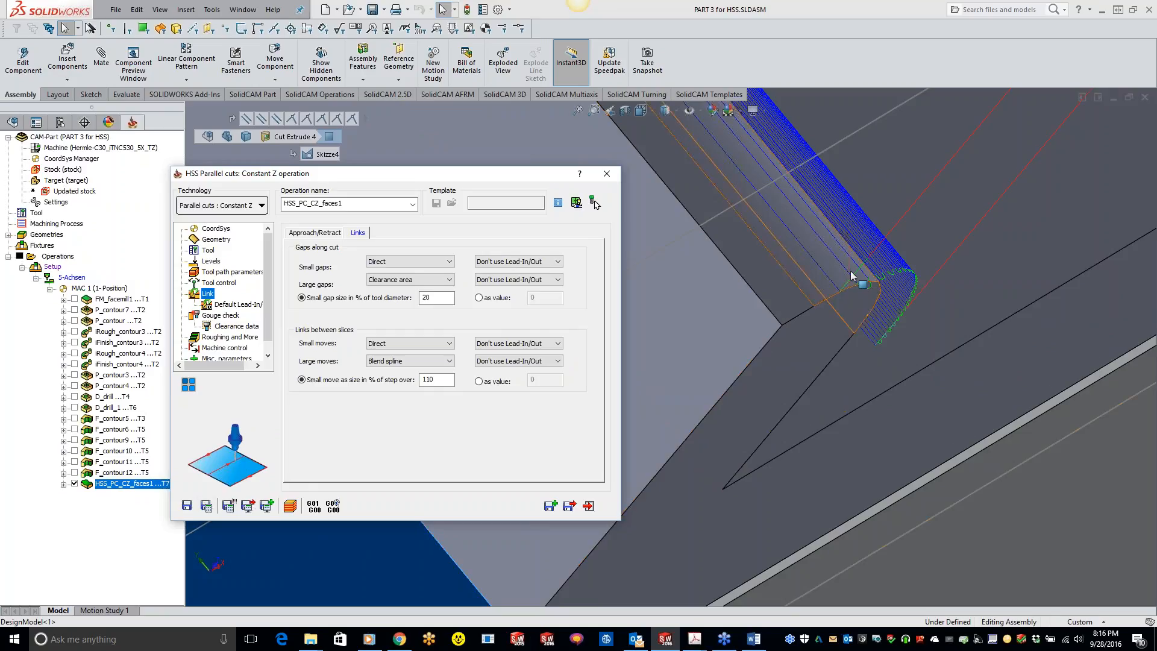
middle_drag(849, 277, 740, 328)
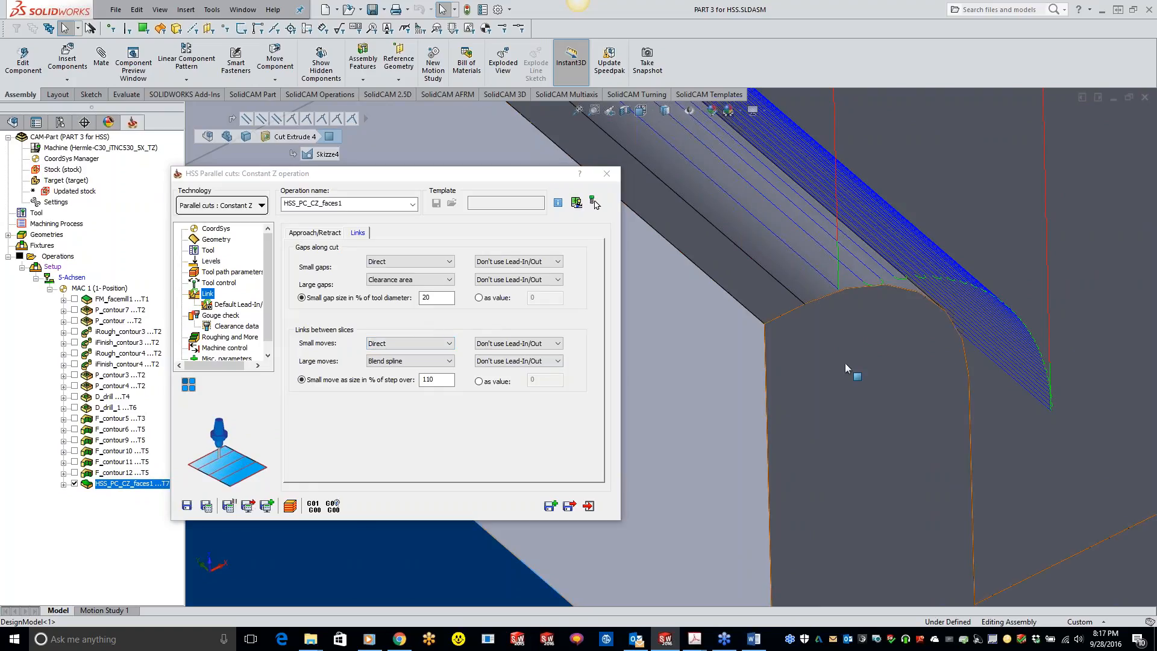
scroll(844, 341, up, 4)
middle_drag(815, 335, 879, 359)
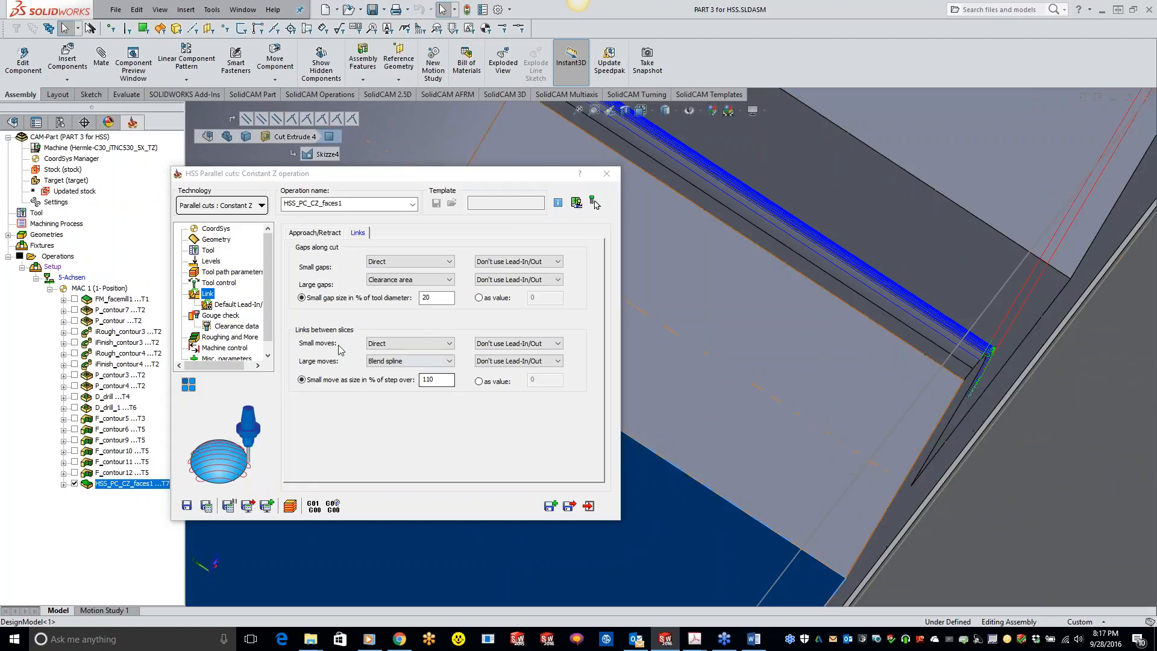
Enable Extend/Trim with tangential extensions of 100% of tool diameter at start and end, then save and calculate the toolpath
click(228, 272)
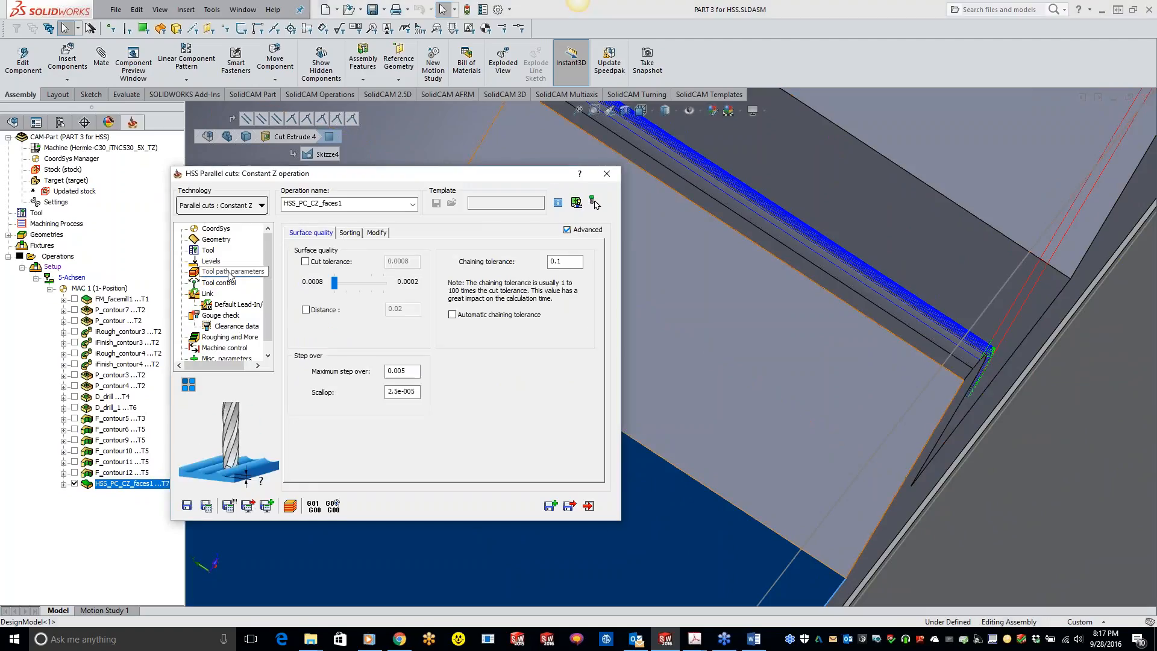
click(376, 233)
click(511, 318)
click(193, 208)
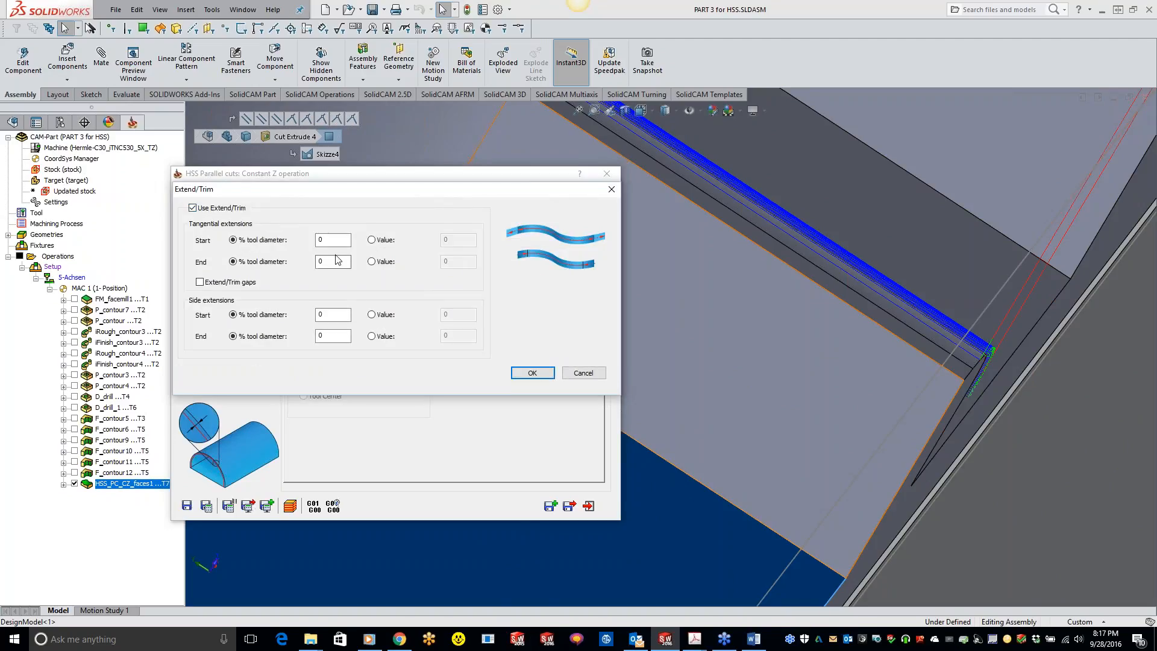
double_click(329, 240)
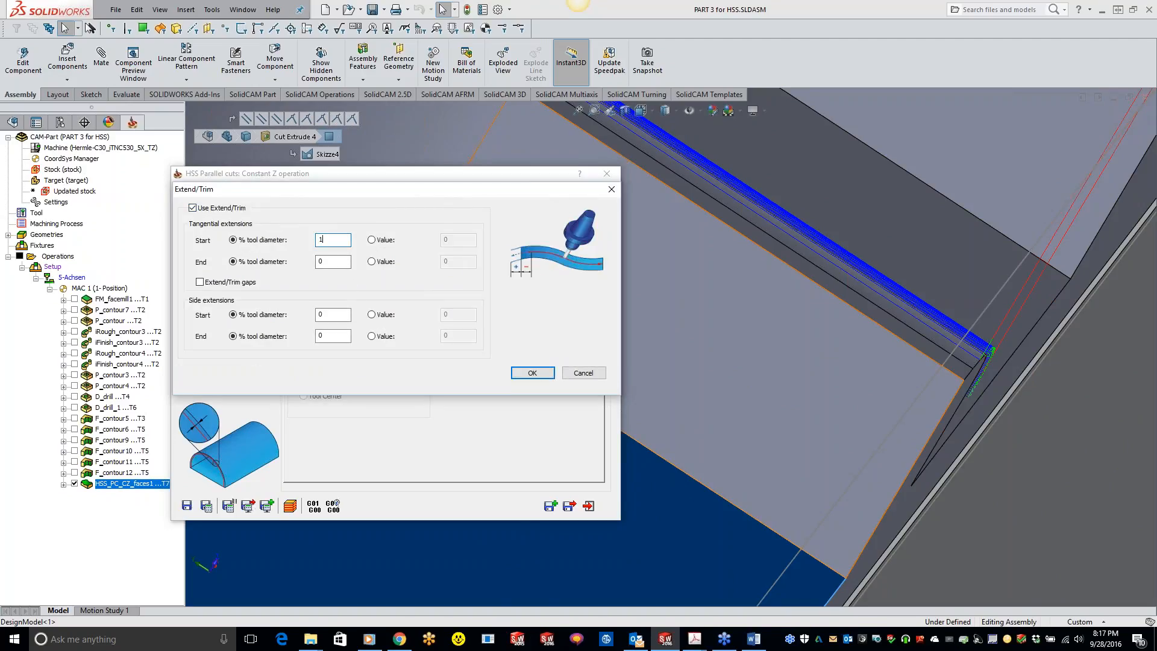
key(Tab)
key(Tab)
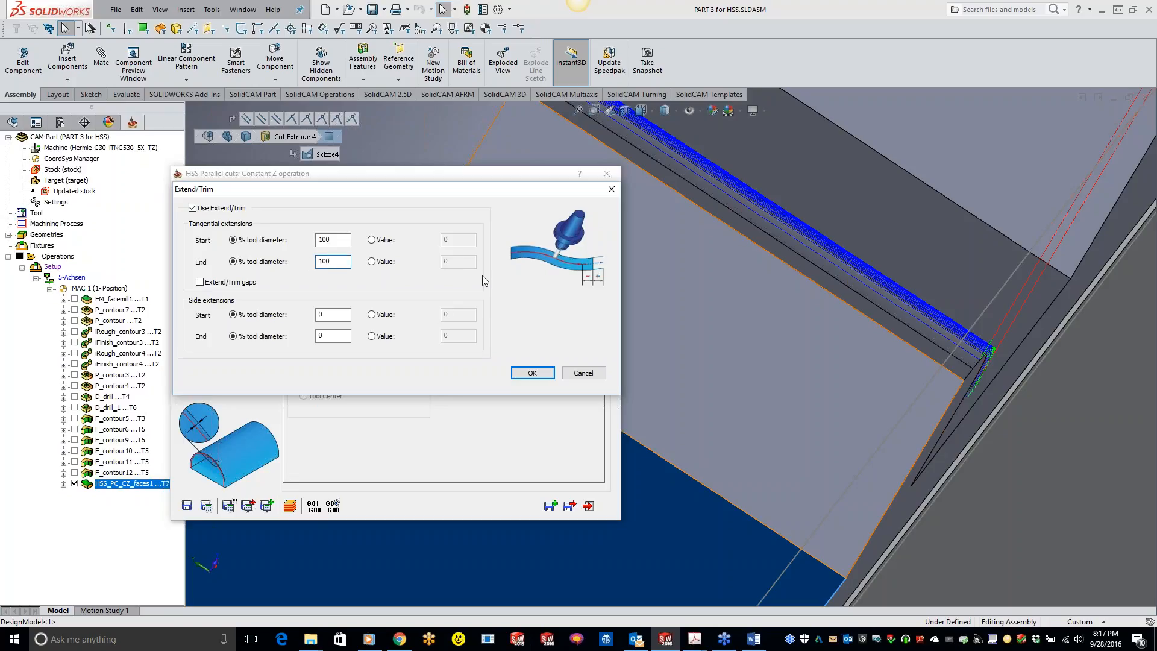
click(532, 372)
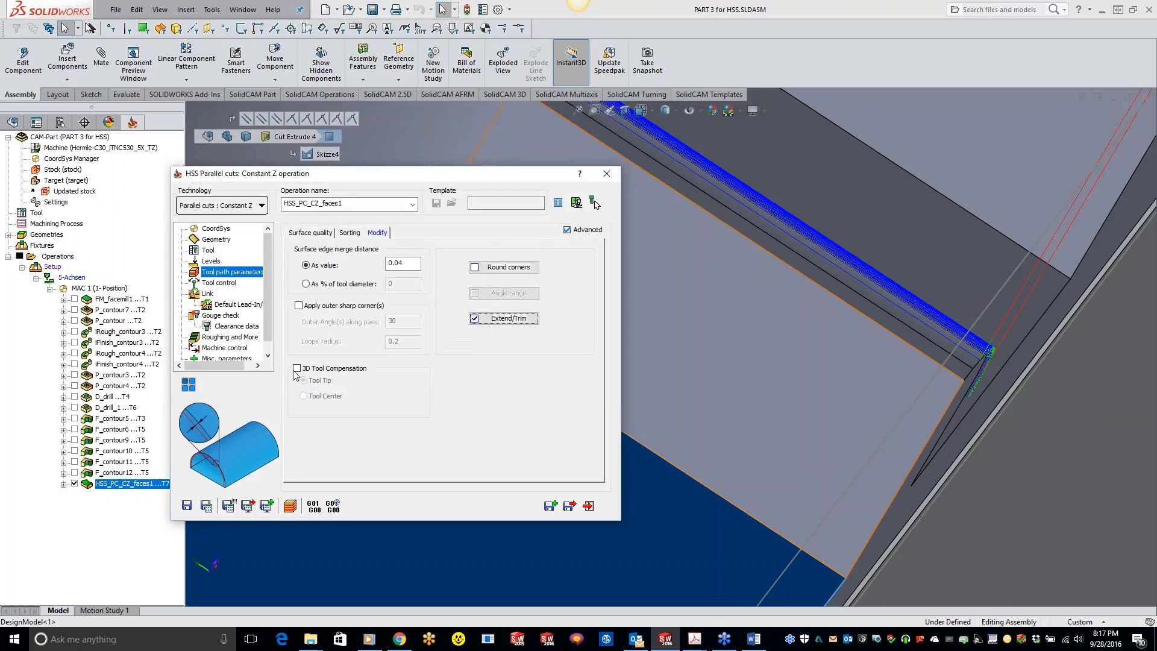
click(207, 506)
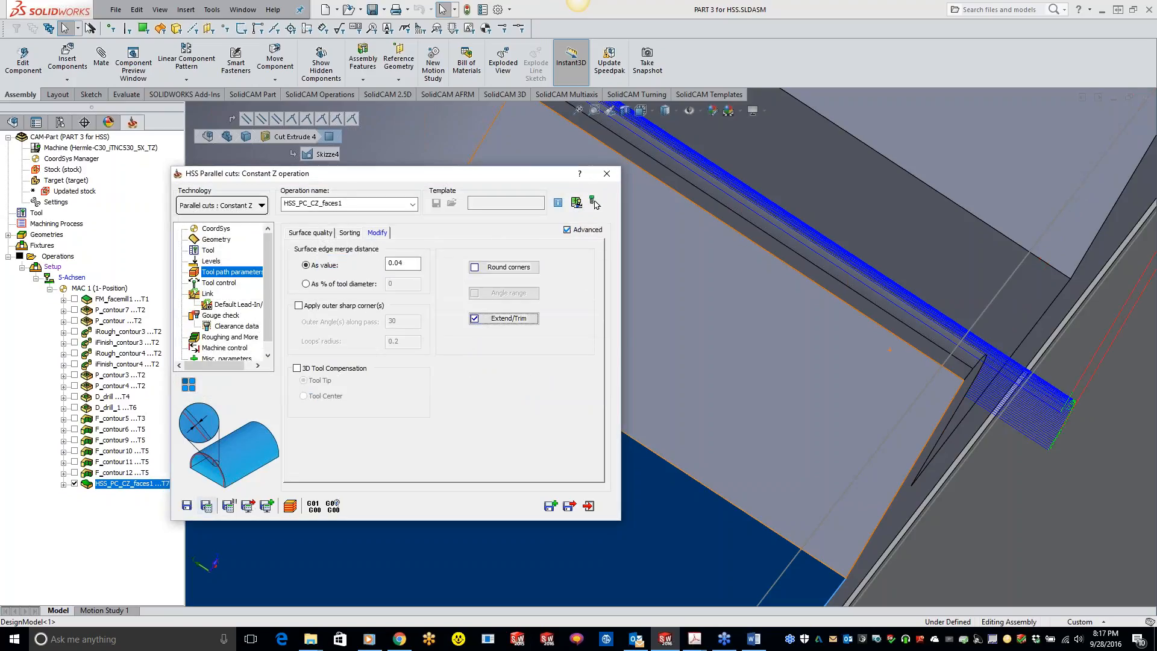
Examine how the extended passes run past the open ends of the arched pocket near the vise jaws
scroll(828, 341, up, 4)
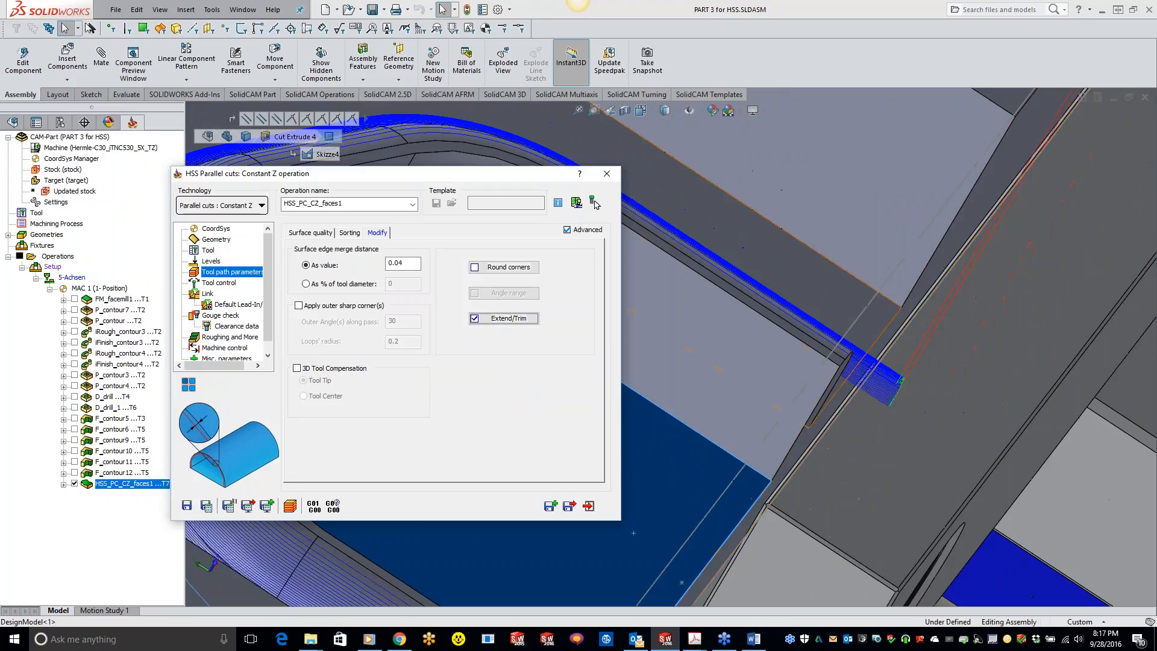
scroll(859, 389, up, 3)
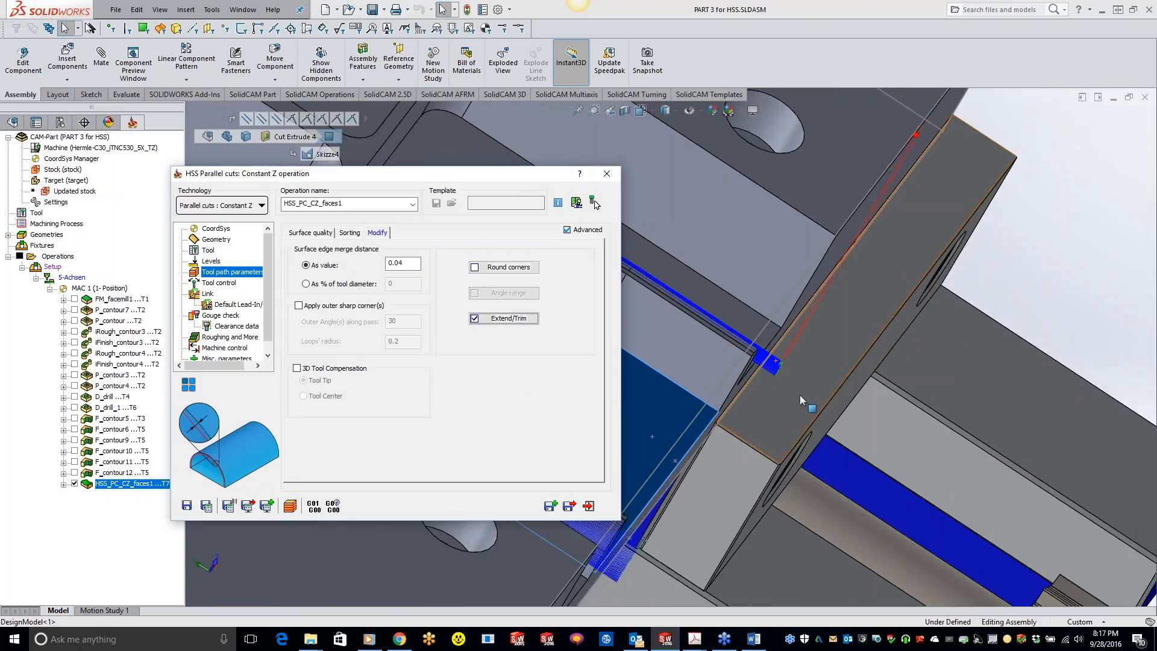
scroll(811, 364, up, 5)
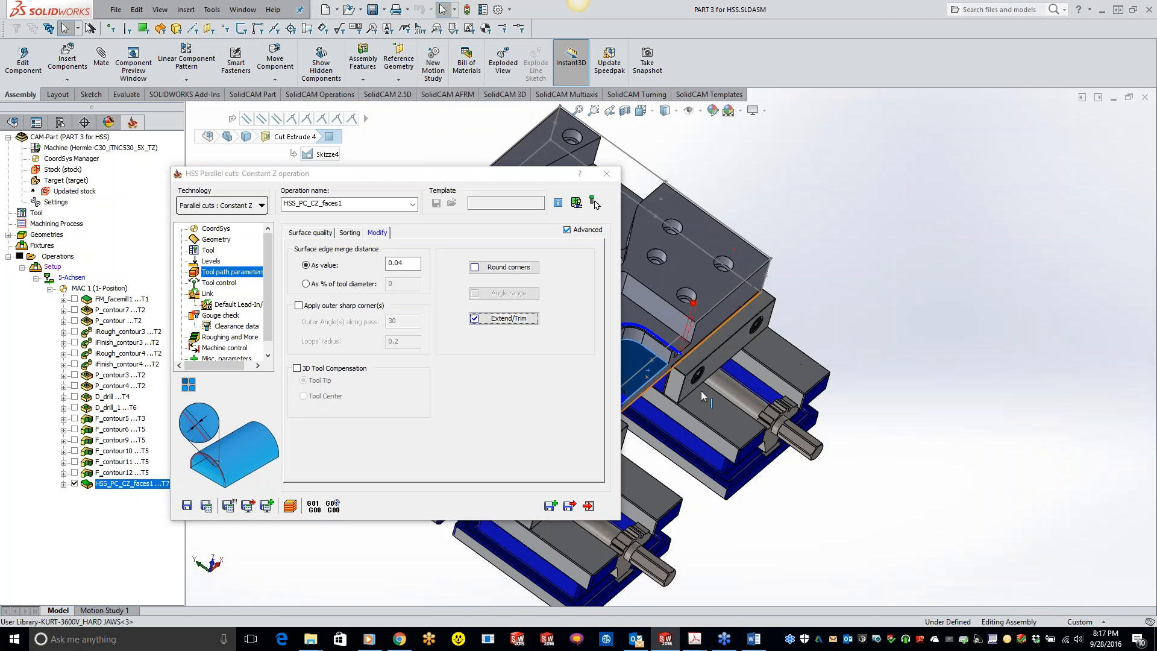
double_click(493, 175)
middle_drag(640, 392, 605, 392)
scroll(615, 374, down, 6)
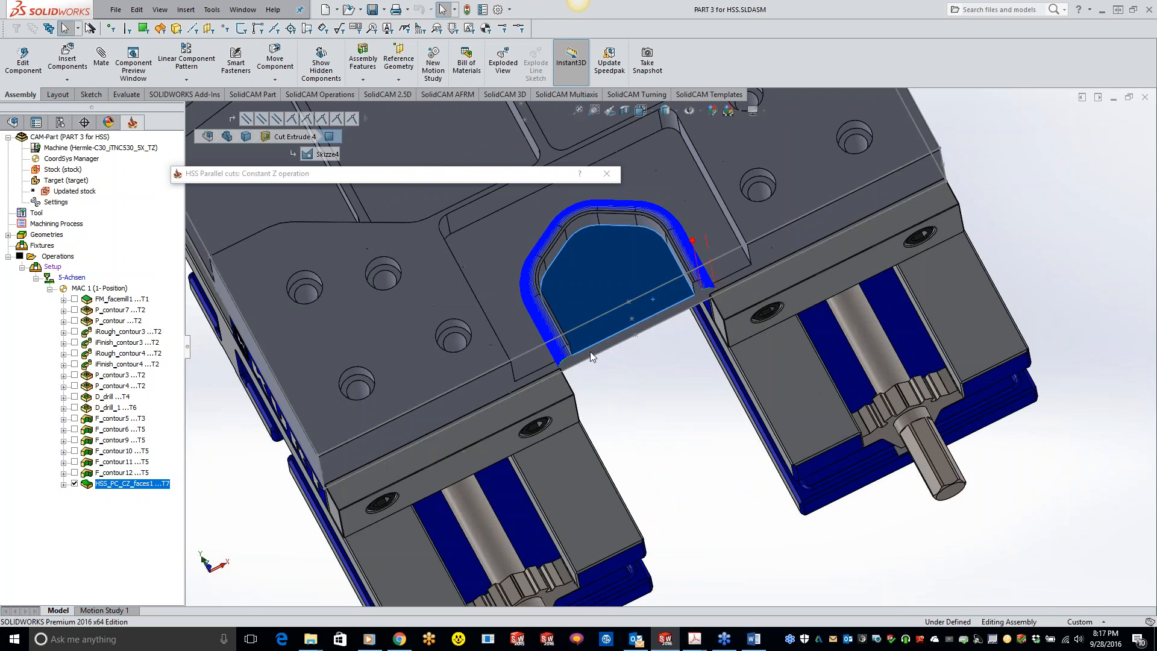
scroll(695, 270, down, 3)
scroll(696, 270, down, 4)
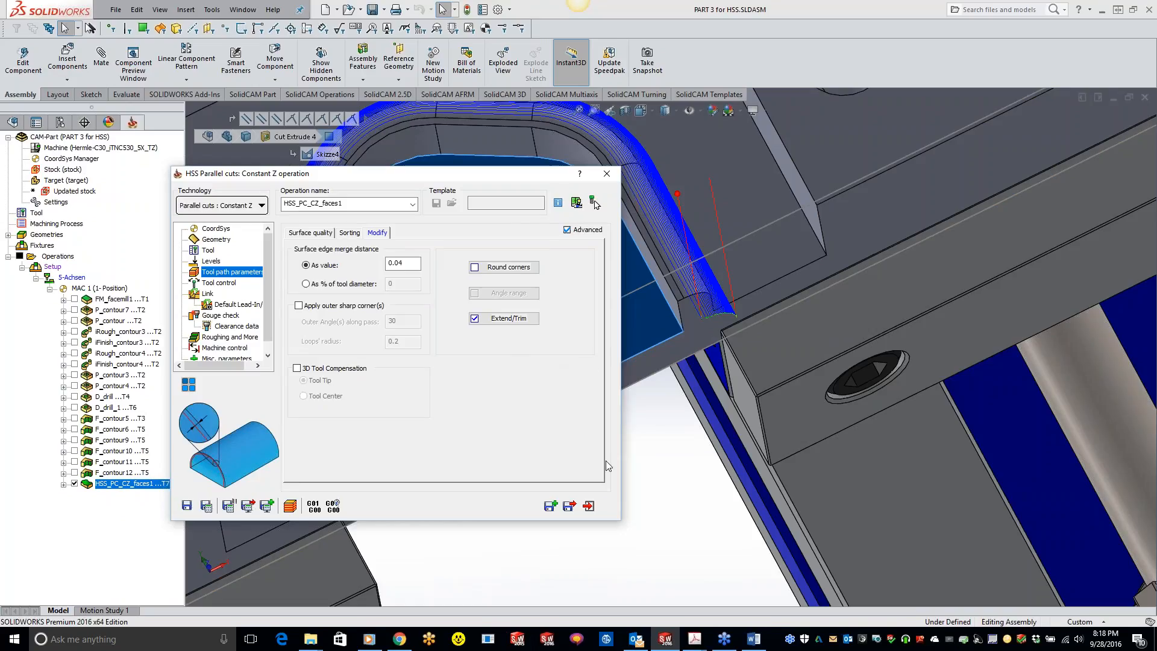
Save and calculate the operation again, then open its SolidVerify simulation framed on the arched pocket
click(211, 510)
click(405, 409)
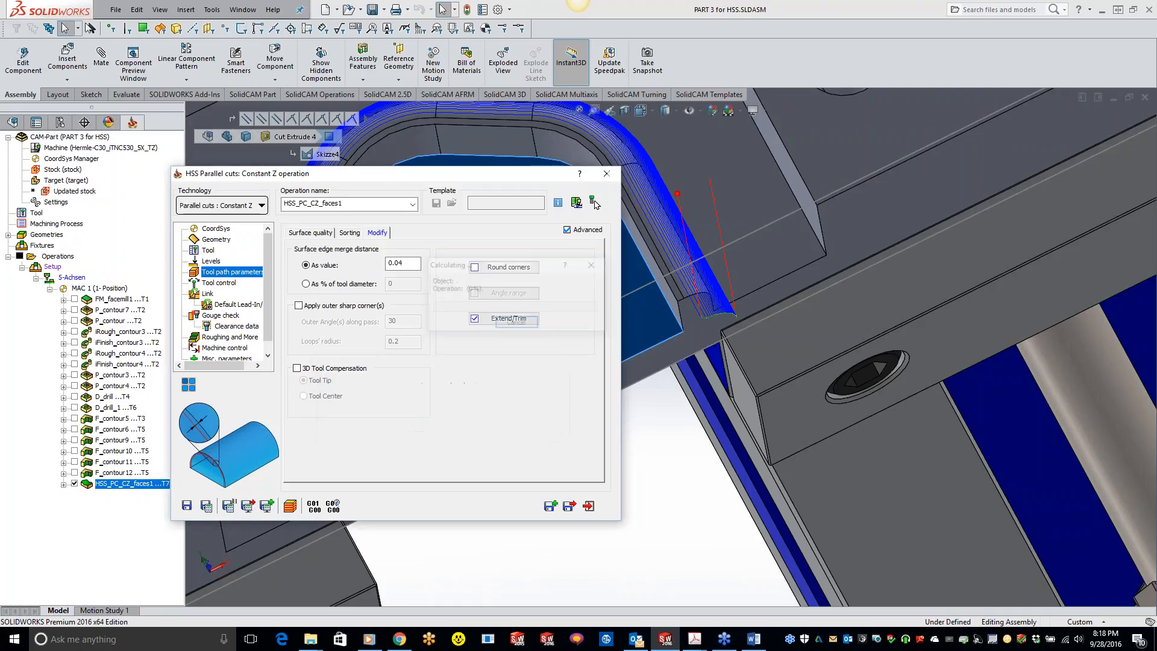
click(289, 507)
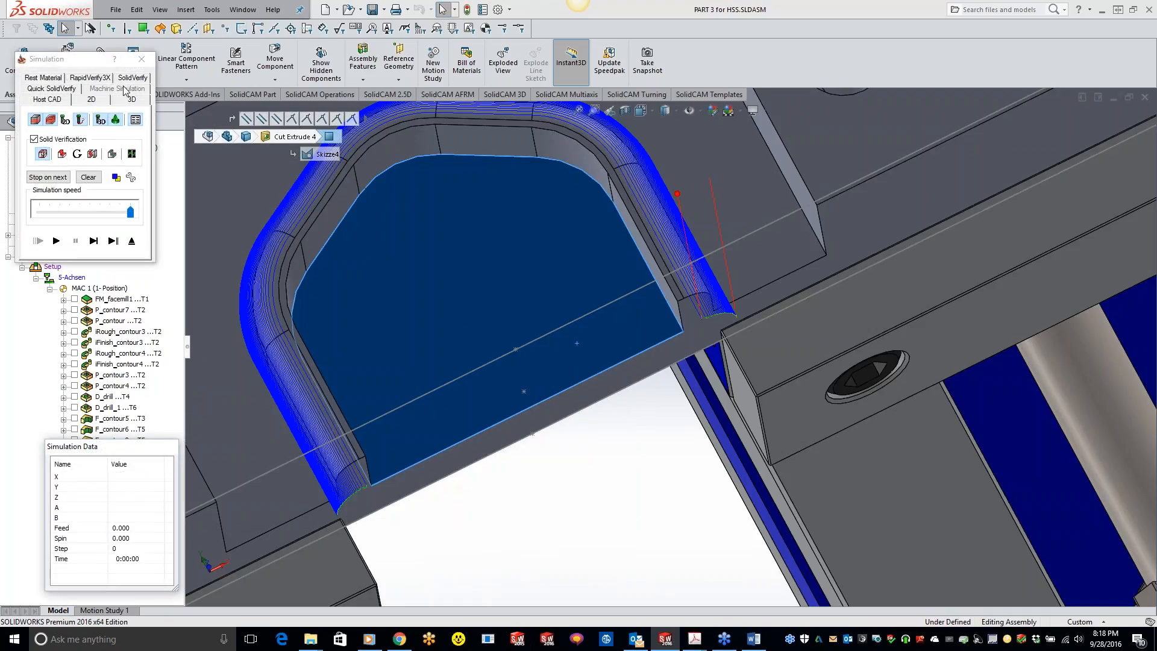
click(132, 78)
middle_drag(789, 518, 775, 480)
scroll(700, 430, down, 5)
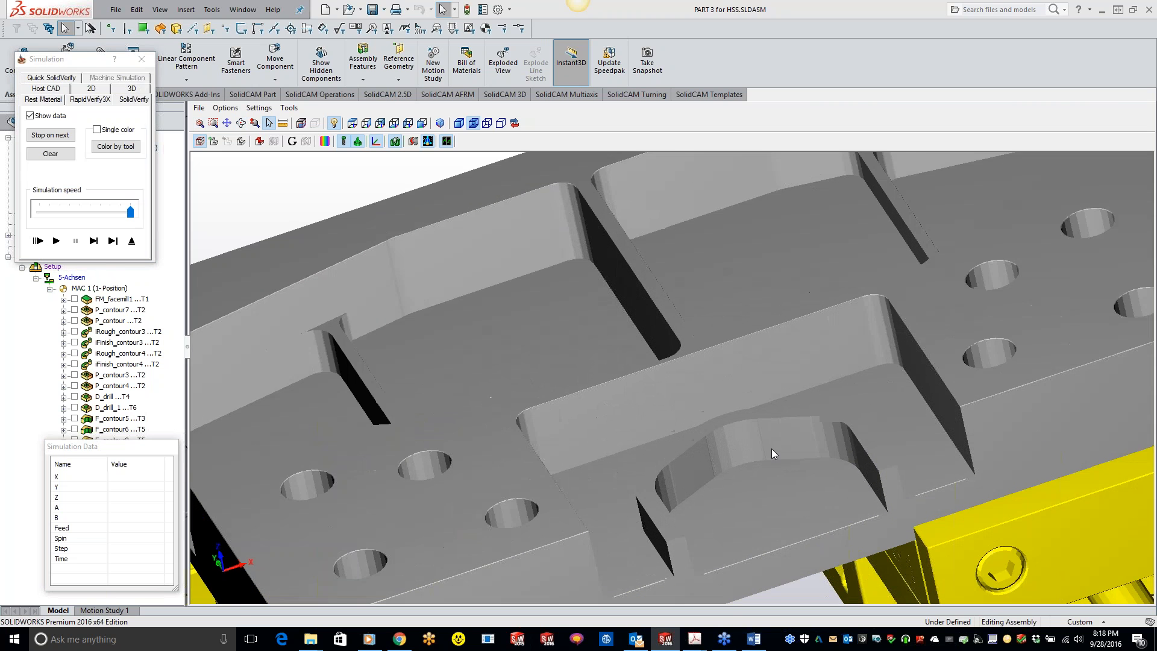
scroll(809, 481, up, 2)
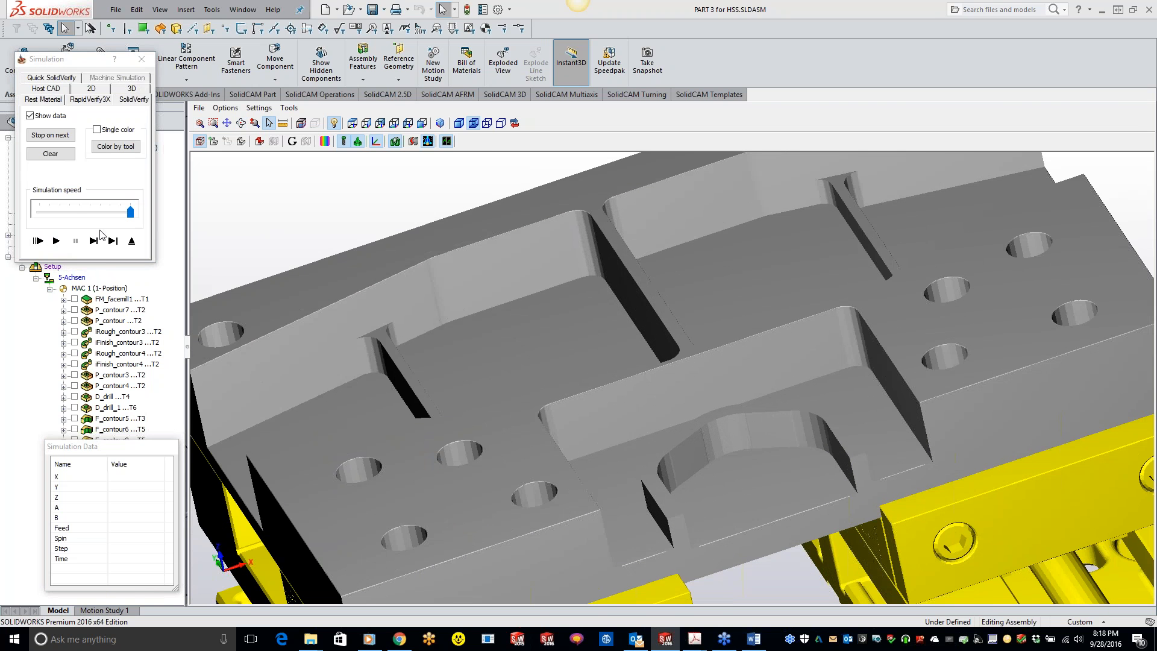
Play the SolidVerify simulation at about half speed to check the cutting order, then stop and close it
drag(130, 212, 79, 213)
click(57, 241)
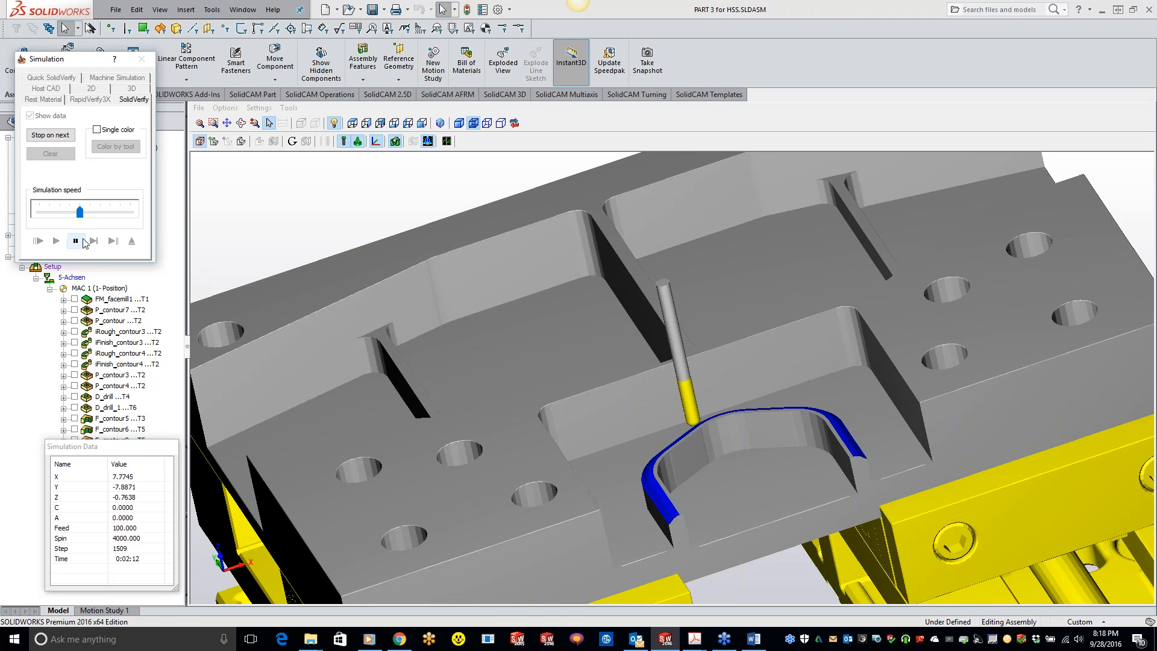
click(76, 242)
click(141, 59)
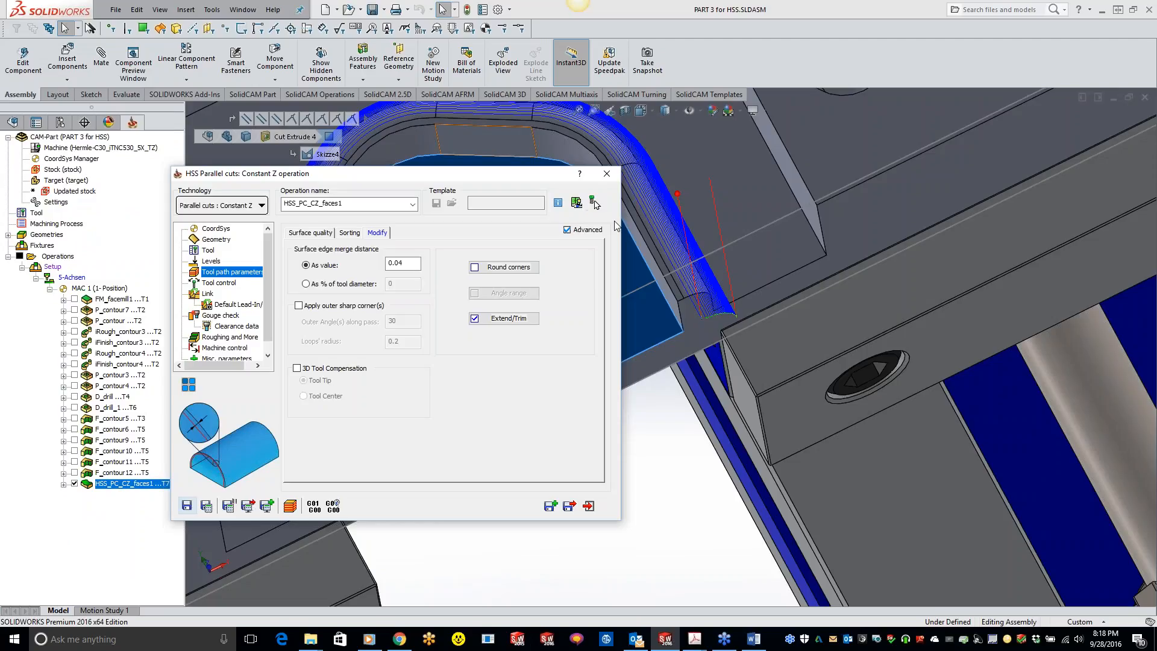
Enable Flip step over in the toolpath sorting settings, then save and calculate the operation
click(298, 235)
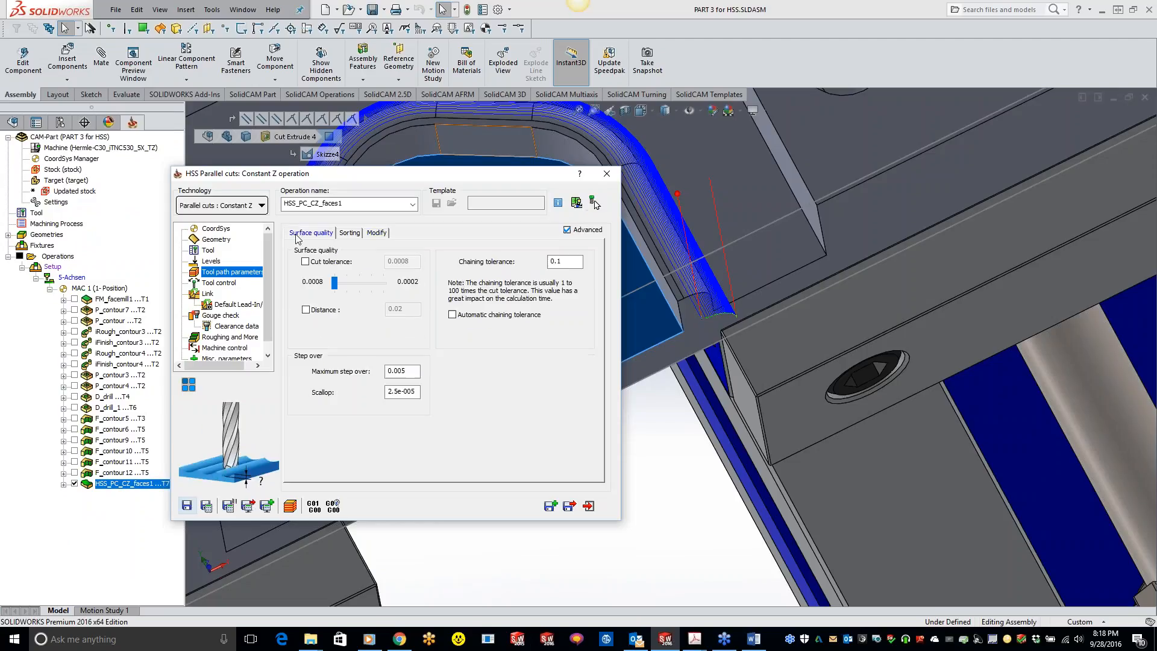
click(349, 233)
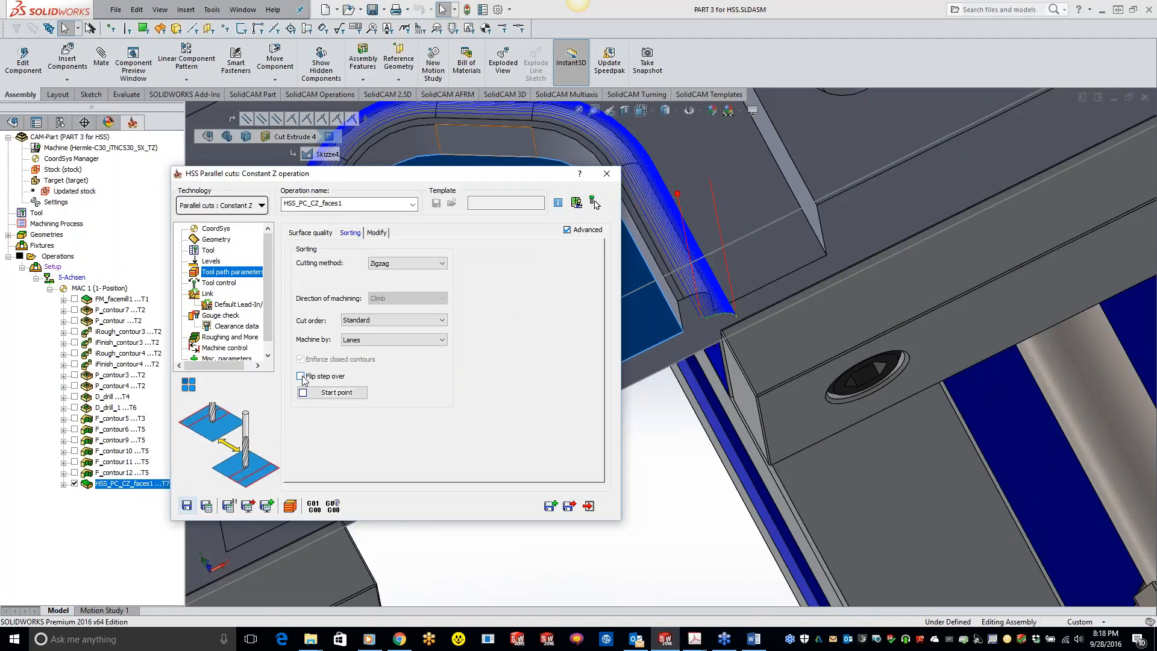
click(208, 508)
Simulate the flipped toolpath in SolidVerify on the arched pocket, raising the playback speed to maximum
click(290, 506)
click(132, 79)
middle_drag(672, 468, 671, 397)
scroll(787, 454, down, 5)
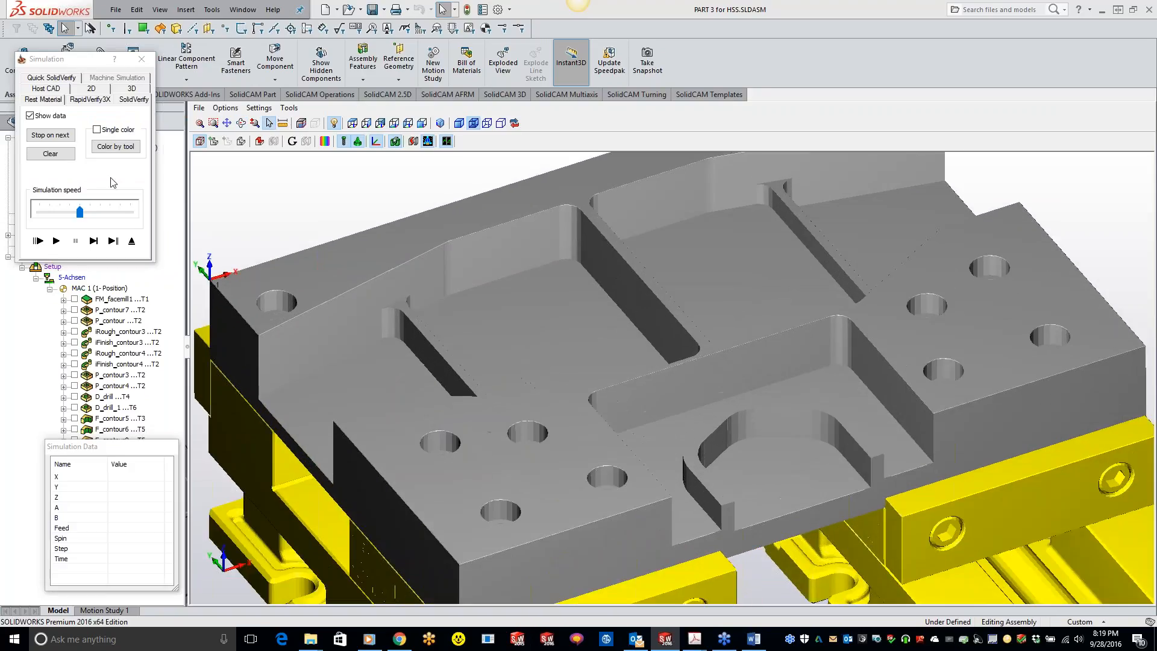
click(56, 240)
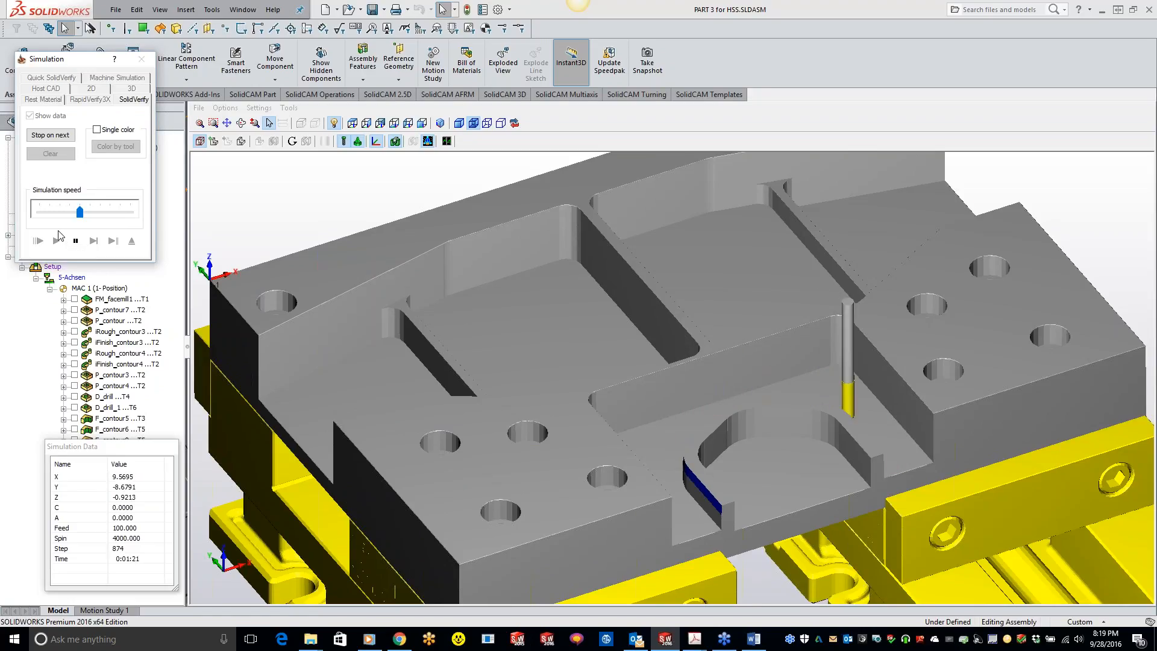
drag(79, 212, 131, 212)
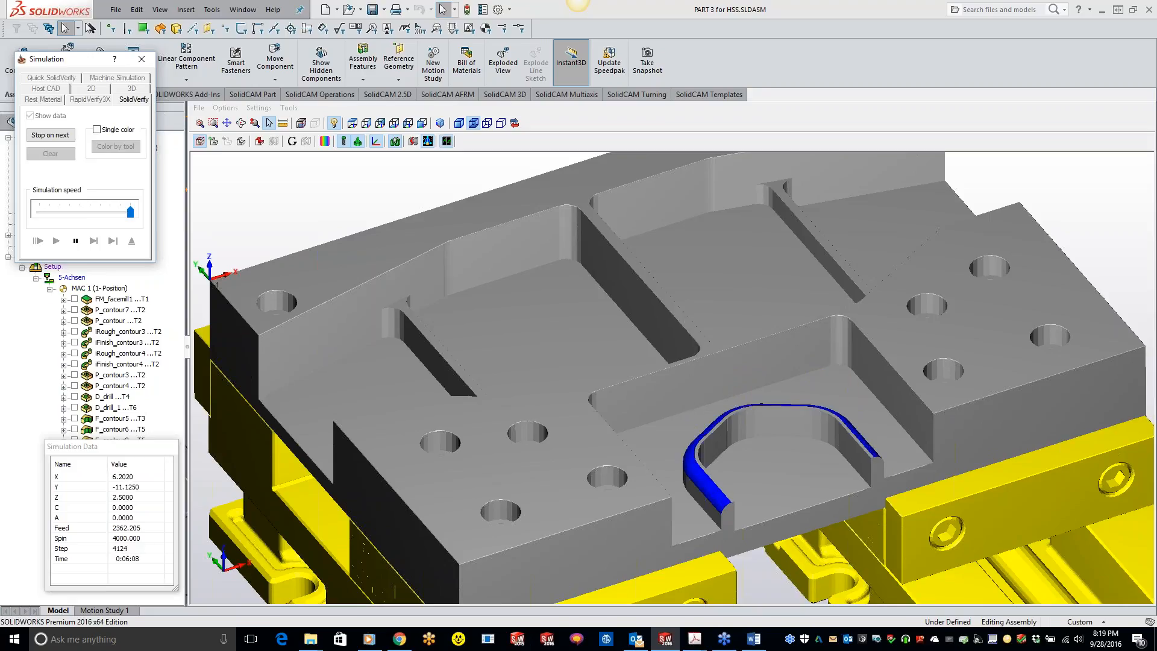
Zoom in on the open end of the machined rim and examine the simulated surface along the arch
click(213, 123)
drag(654, 425, 785, 553)
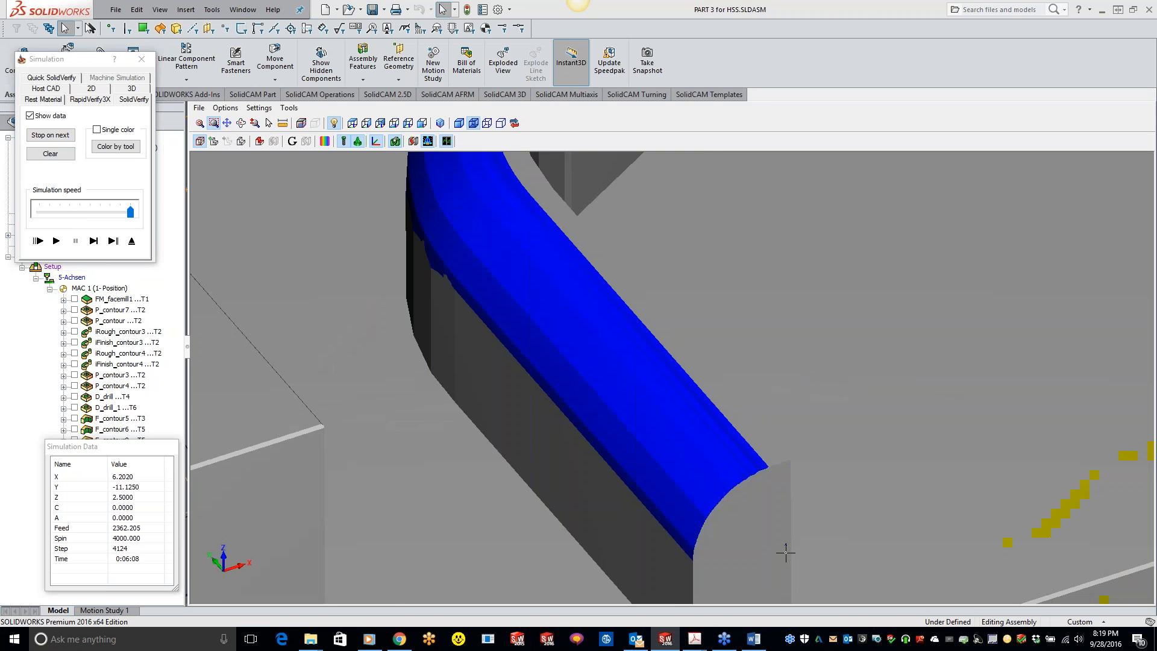
scroll(781, 550, down, 5)
middle_drag(721, 400, 801, 434)
scroll(808, 419, down, 4)
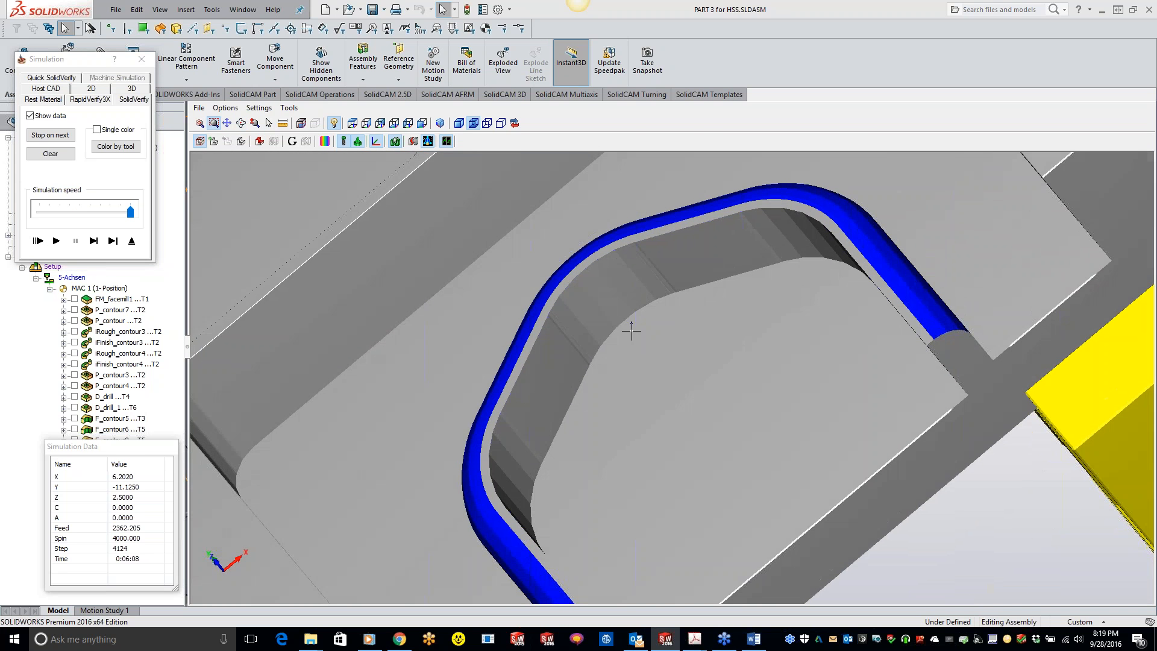
Review the tool facet tolerance and 5-axis interpolation in the simulation's accuracy settings
click(260, 110)
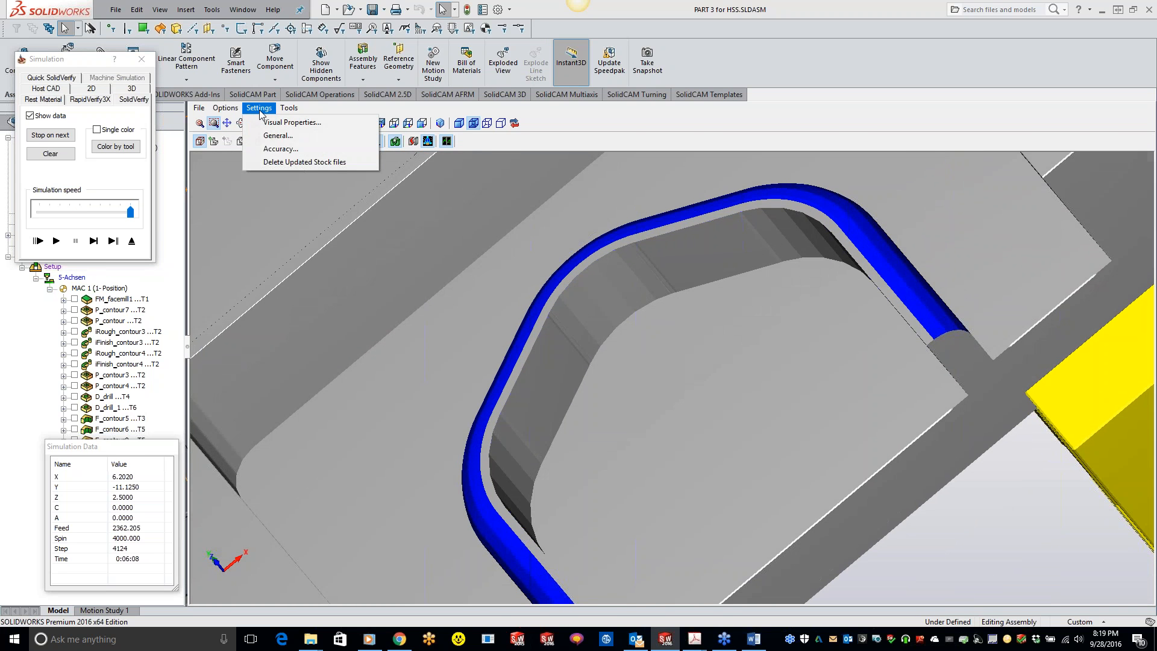
click(280, 149)
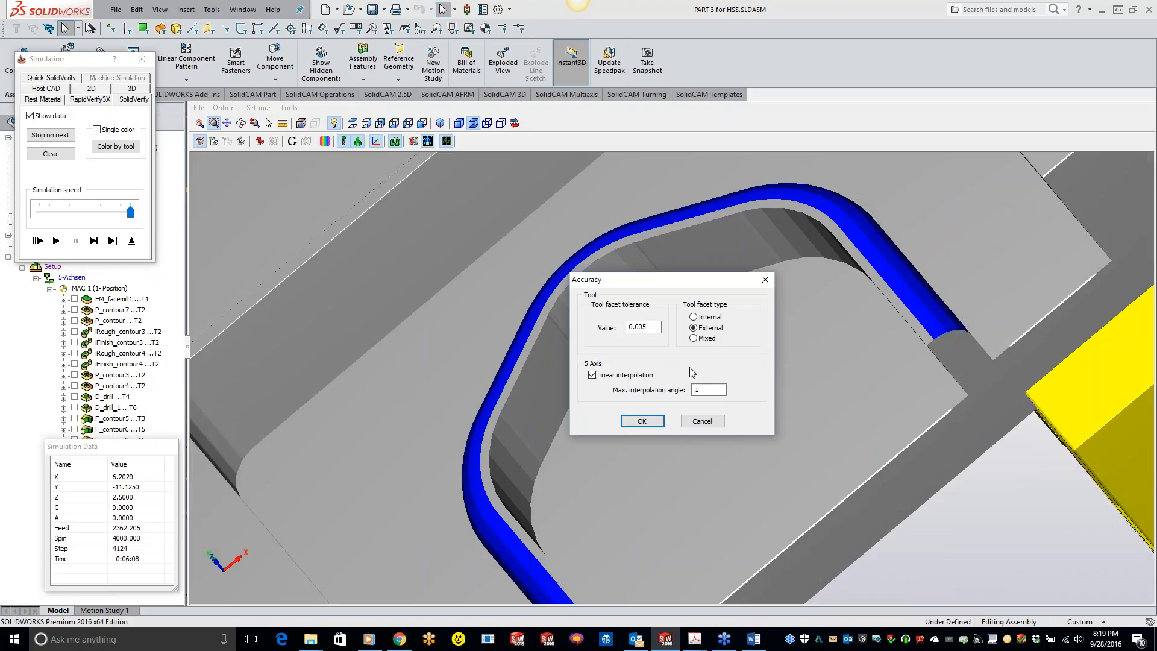
click(643, 421)
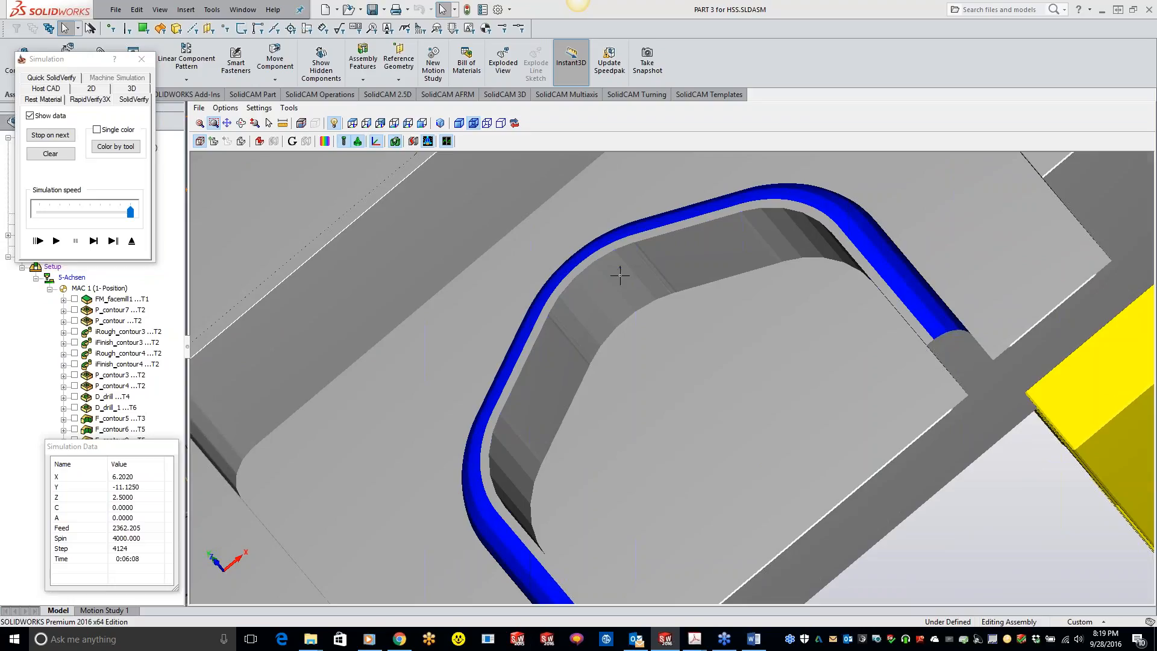
Examine the machined rim and the arched pocket's walls in the simulation from several angles
middle_drag(607, 317, 675, 322)
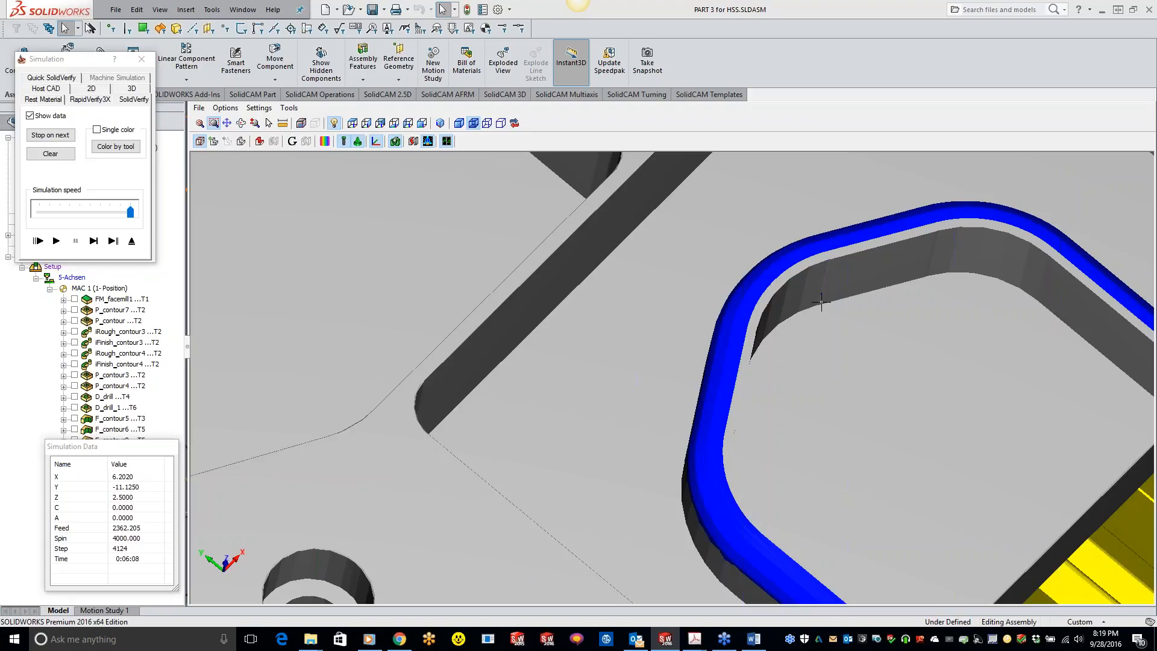
middle_drag(778, 359, 770, 517)
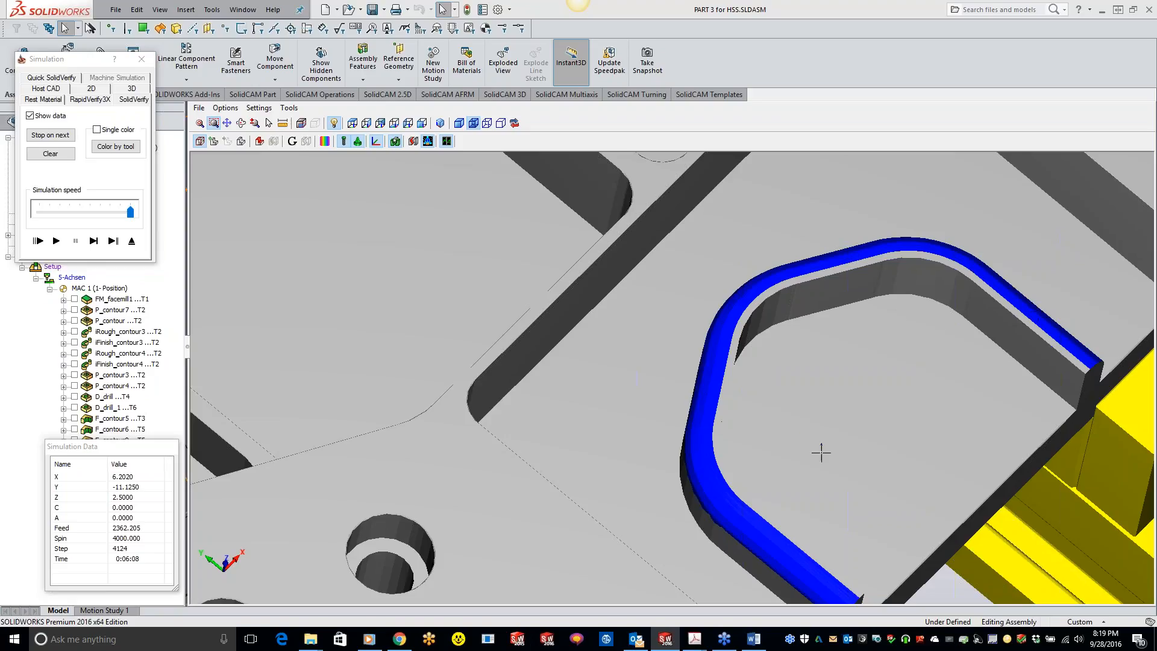
scroll(879, 510, down, 1)
scroll(879, 511, down, 1)
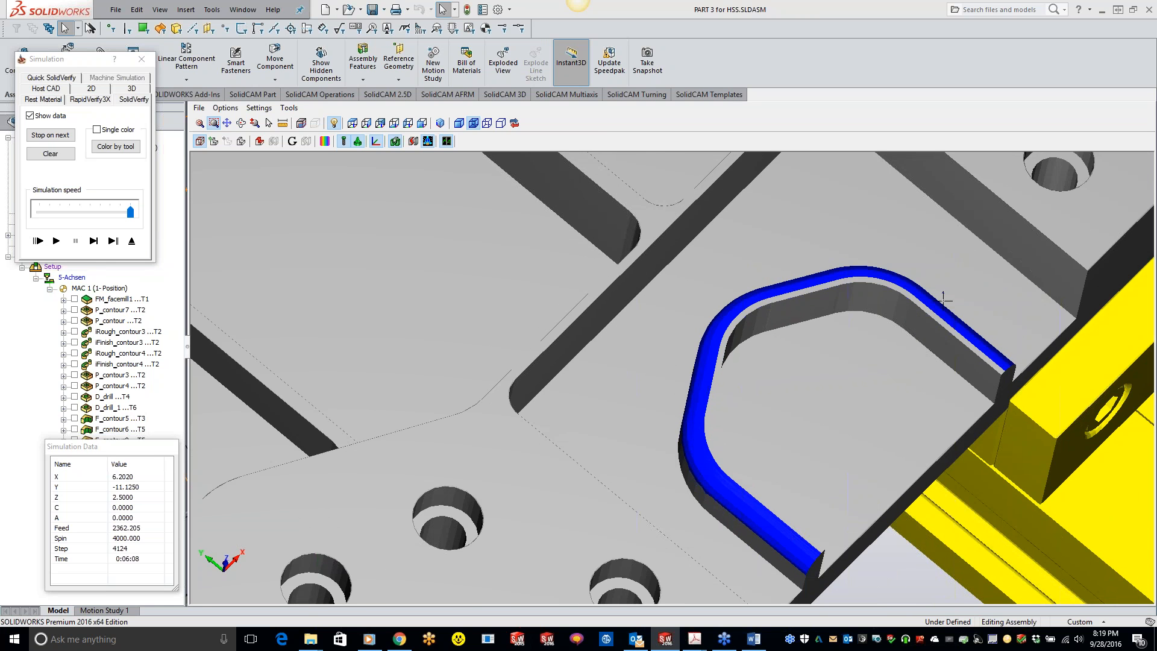
middle_drag(952, 384, 801, 421)
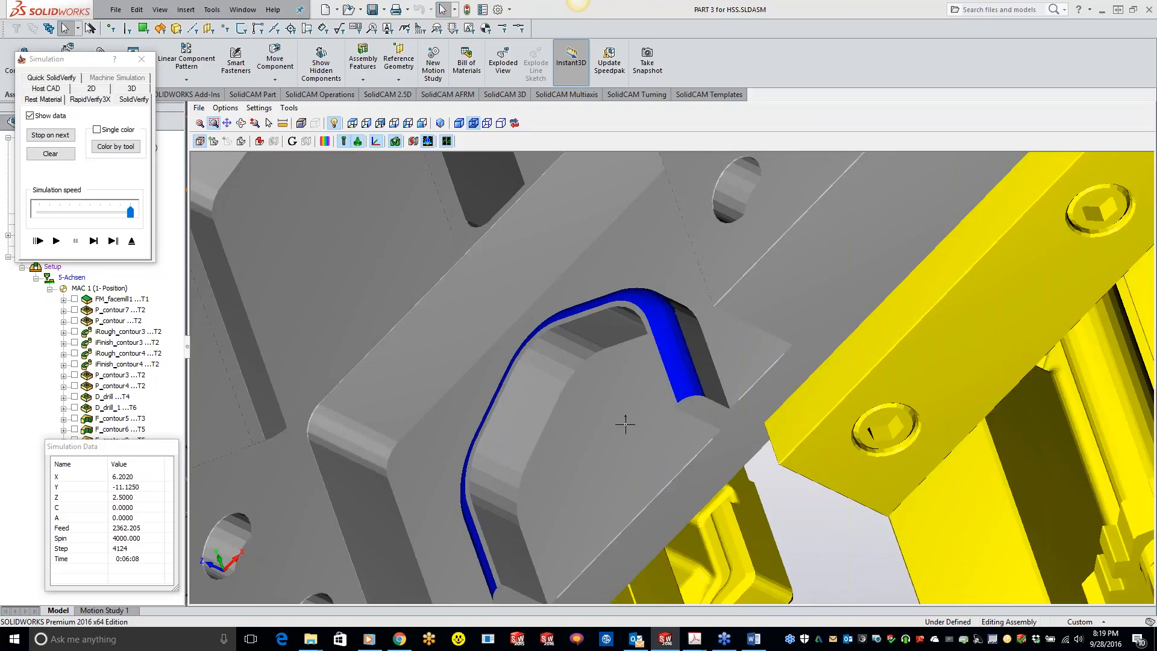
scroll(642, 390, down, 2)
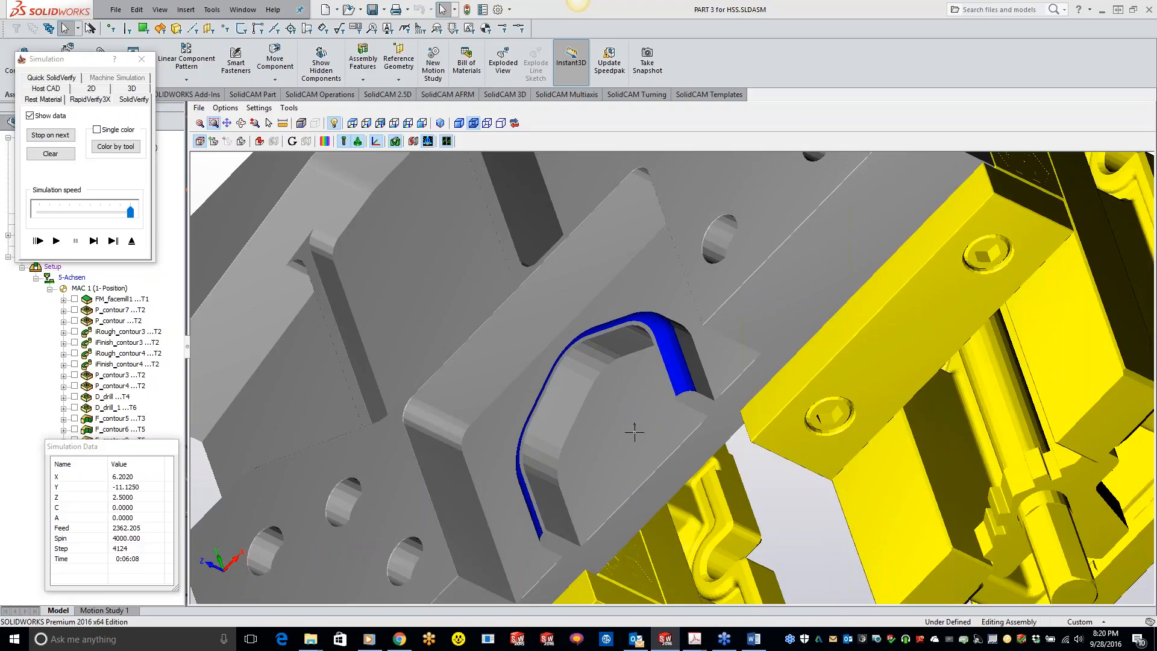
scroll(635, 430, down, 2)
middle_drag(636, 420, 671, 402)
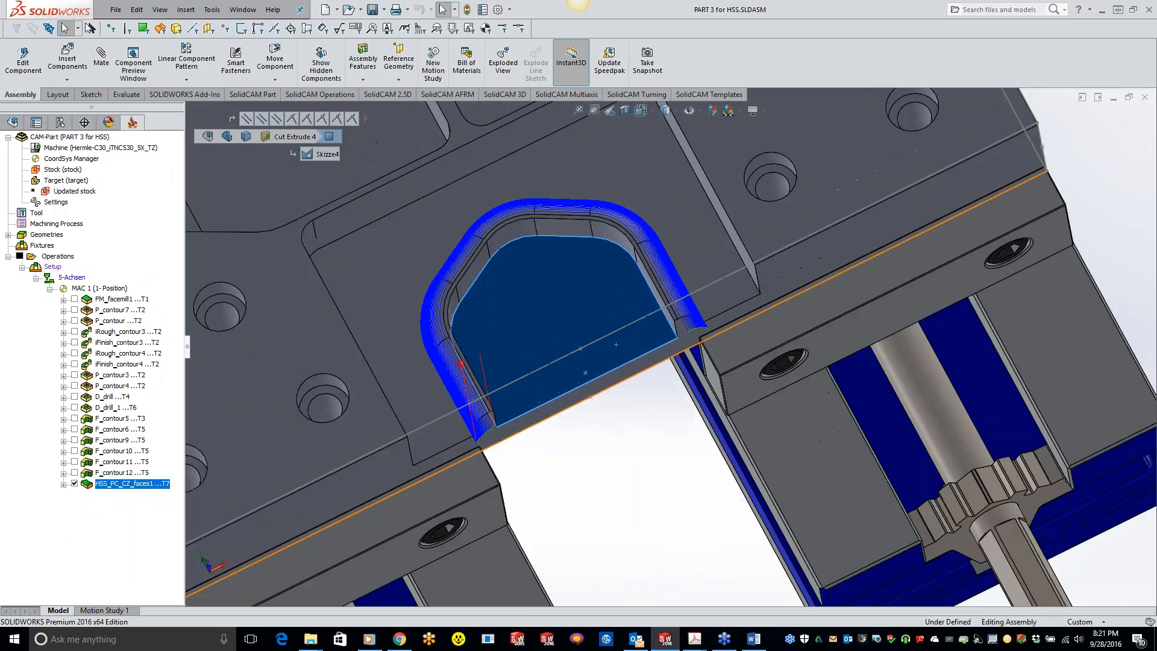
Look over the finished rim toolpath on the part, then close the PART 3 for HSS CAM-Part
scroll(624, 356, up, 2)
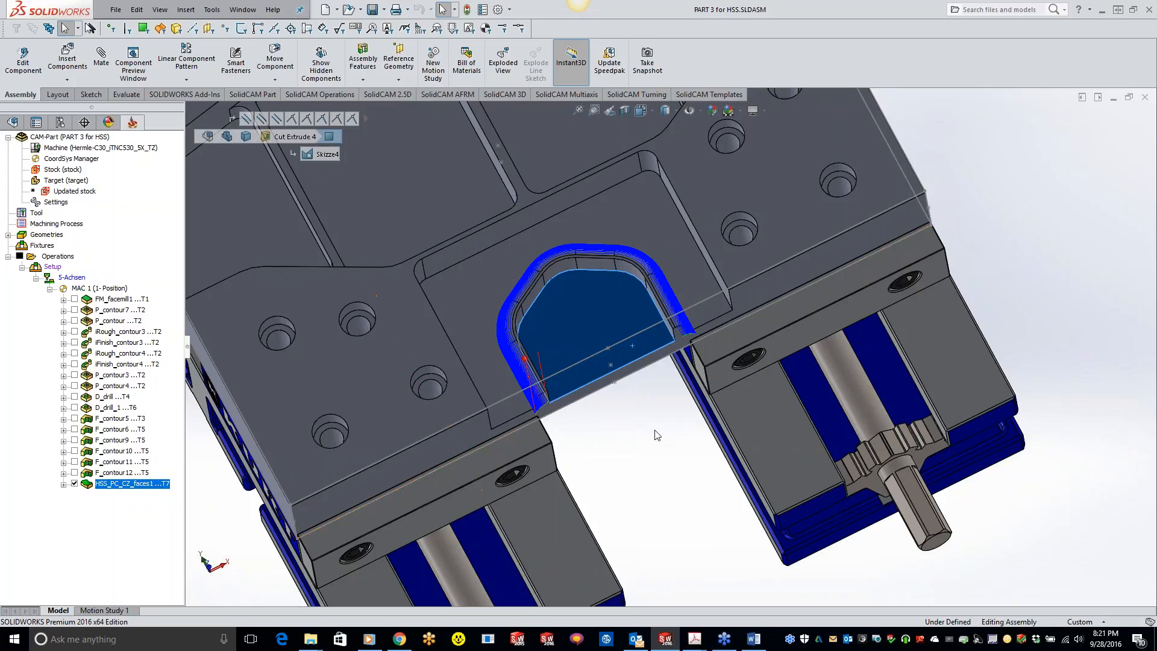
middle_drag(658, 422, 655, 348)
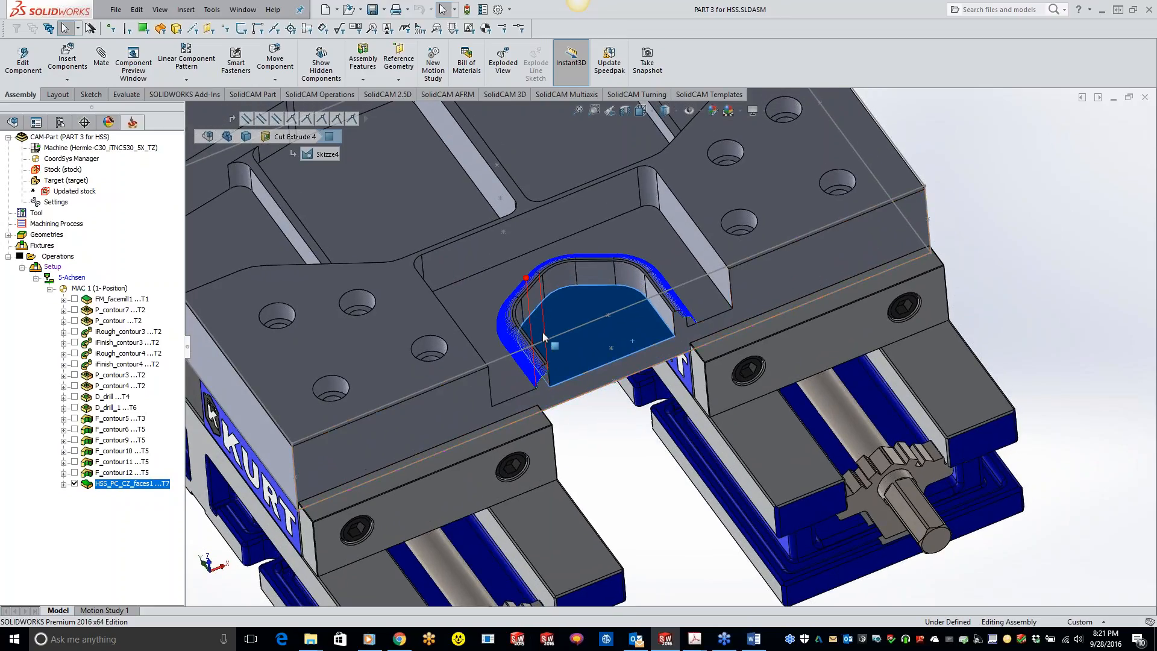
right_click(81, 137)
click(116, 241)
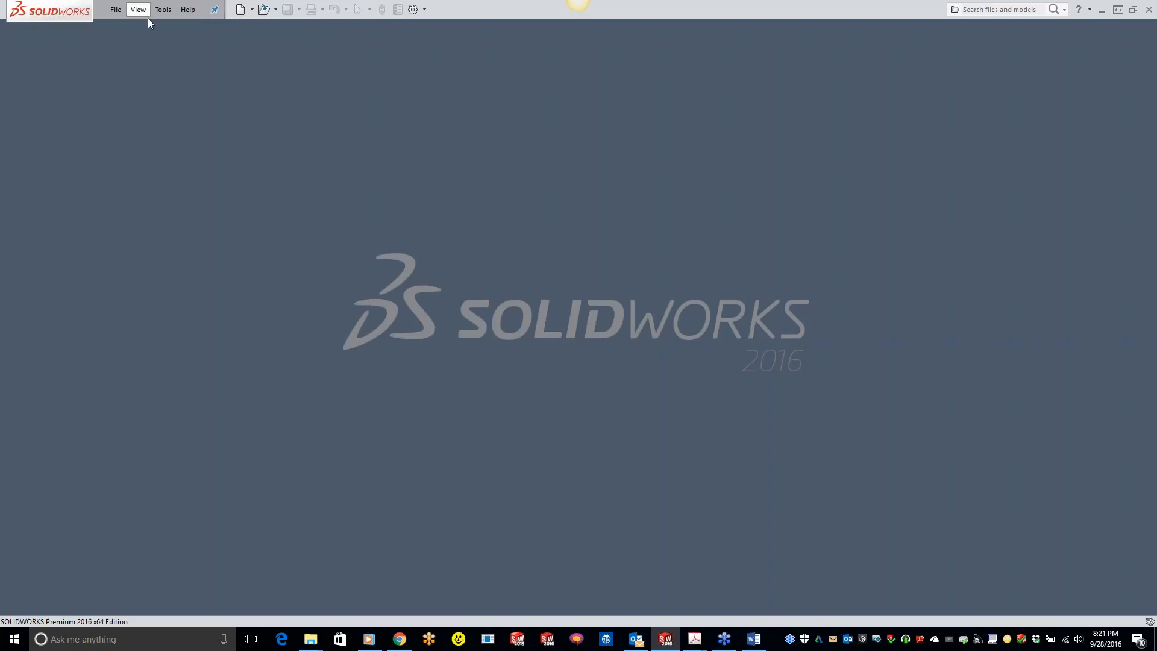
Open HSS PART.prz from the recent CAM-Parts and frame the whole block in the view
click(163, 9)
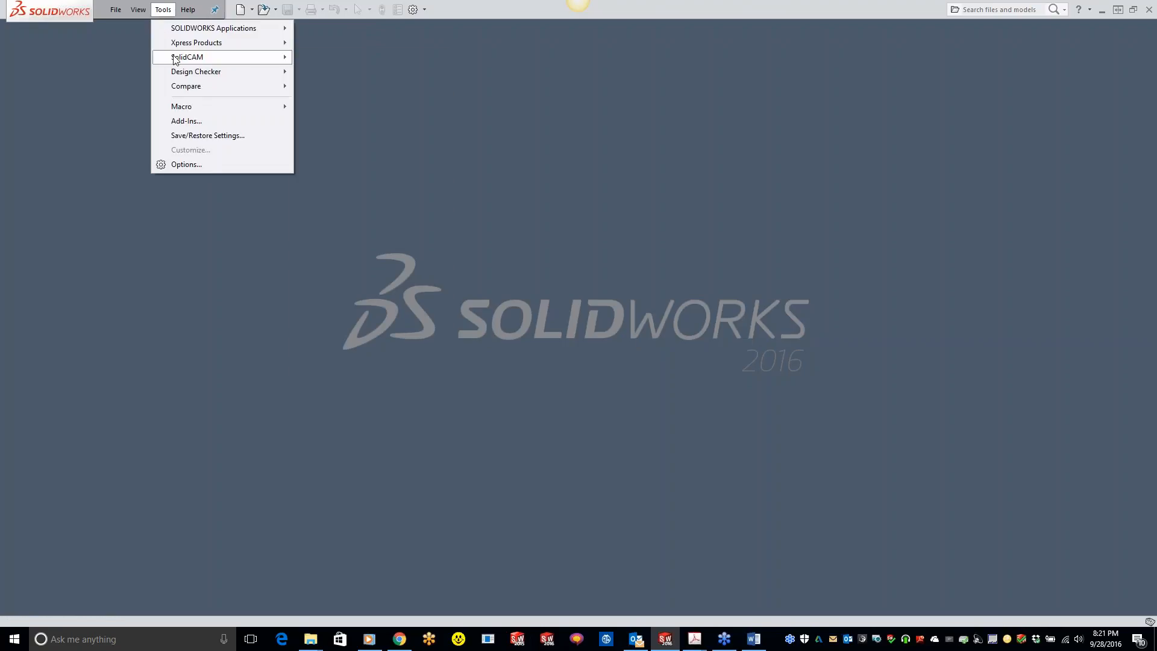
mouse_move(193, 56)
mouse_move(360, 311)
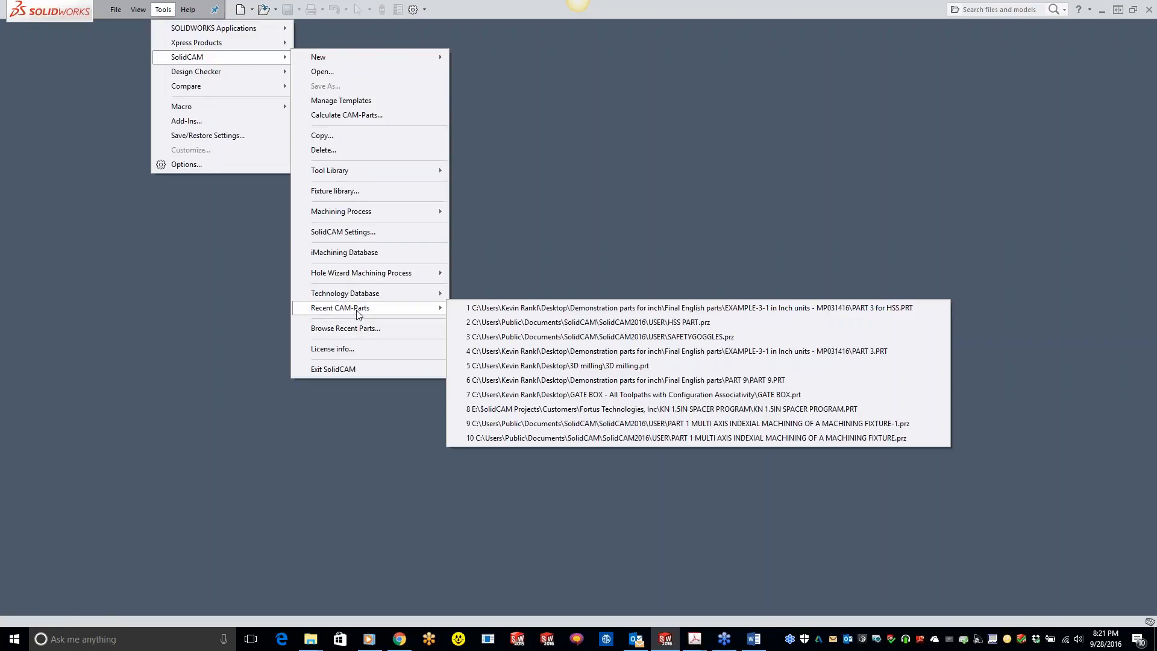
click(506, 325)
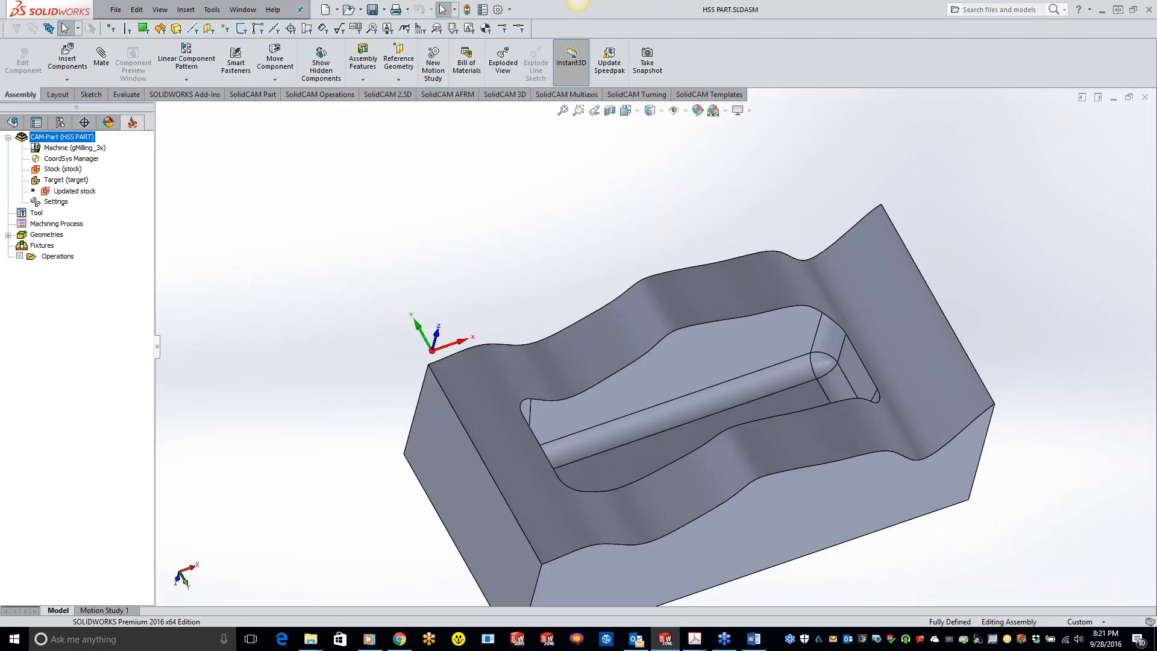
scroll(596, 331, up, 3)
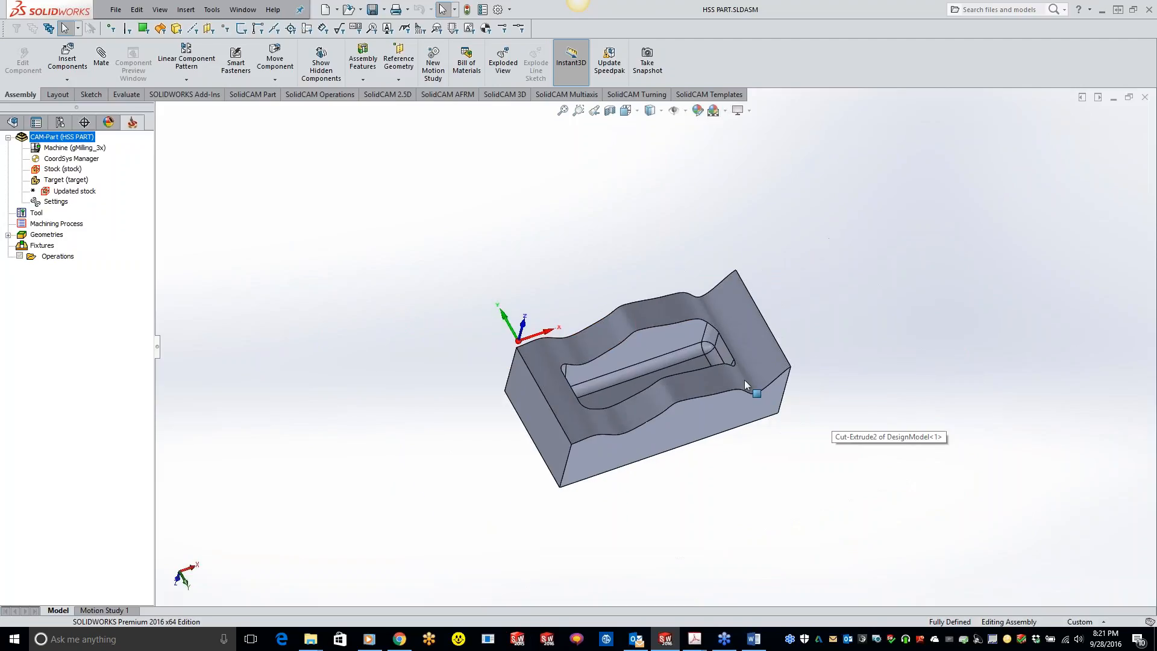
scroll(733, 380, down, 2)
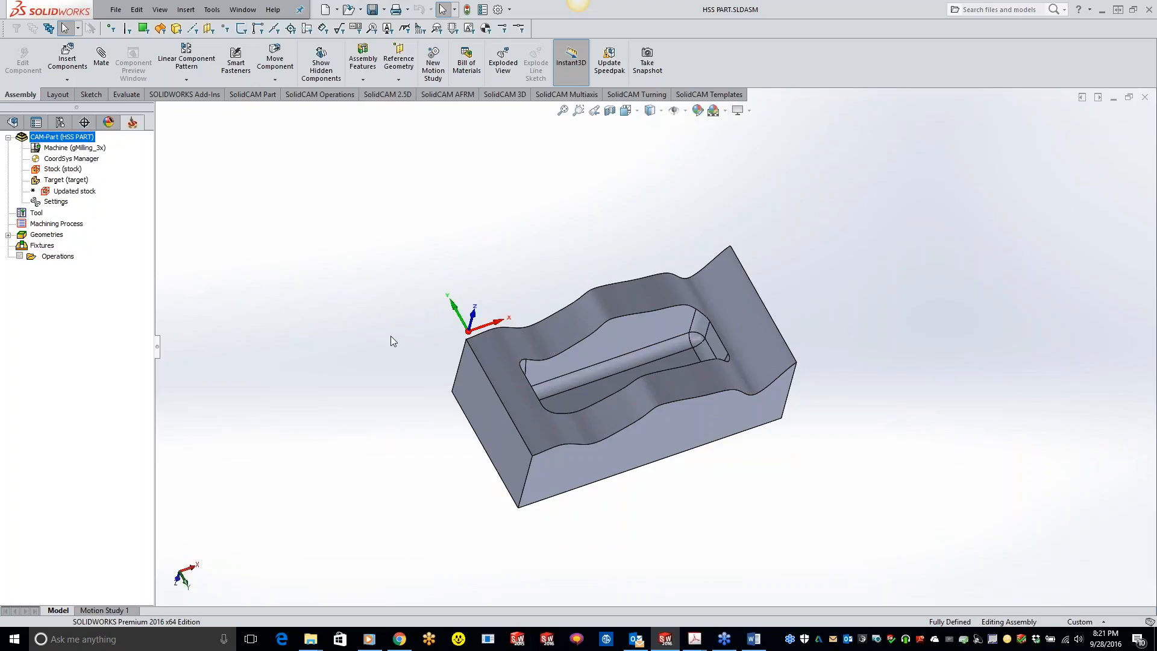
middle_drag(702, 404, 683, 382)
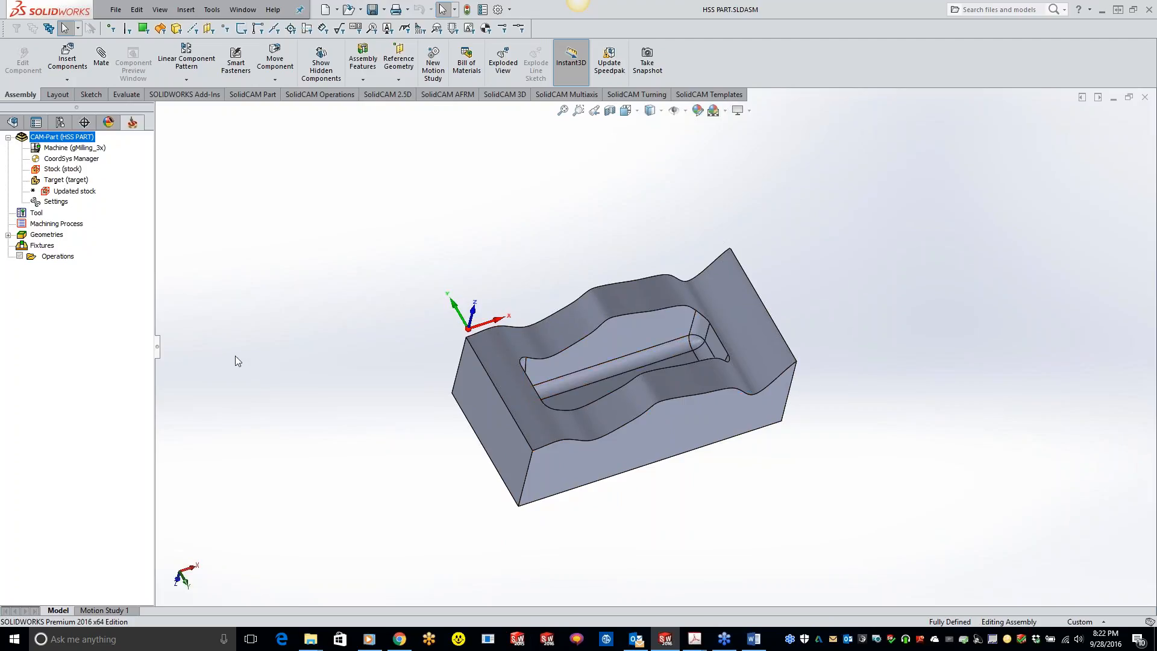
Add an HSS milling operation to HSS PART and look at the available parallel cuts variants
right_click(72, 257)
mouse_move(126, 282)
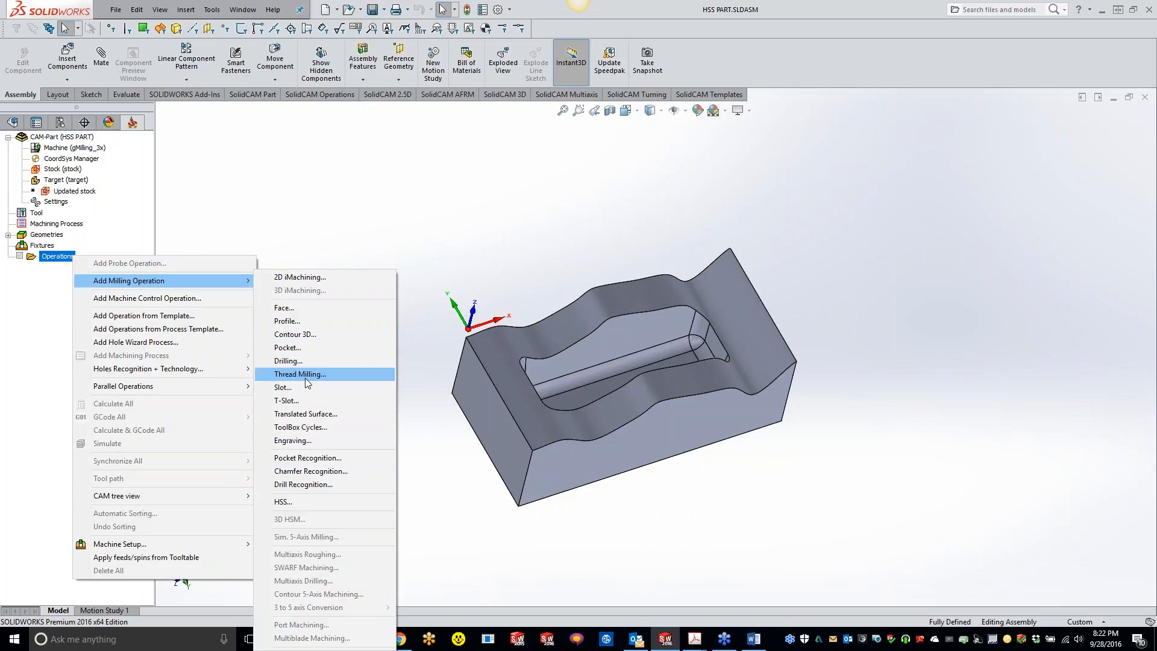
click(283, 502)
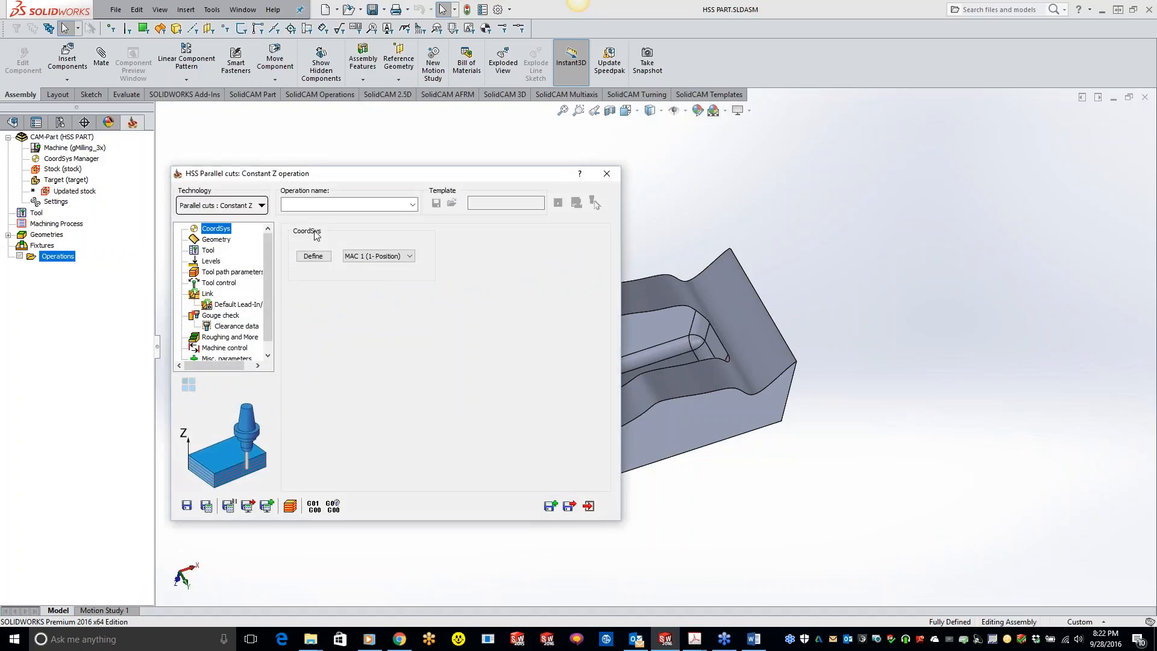
click(250, 208)
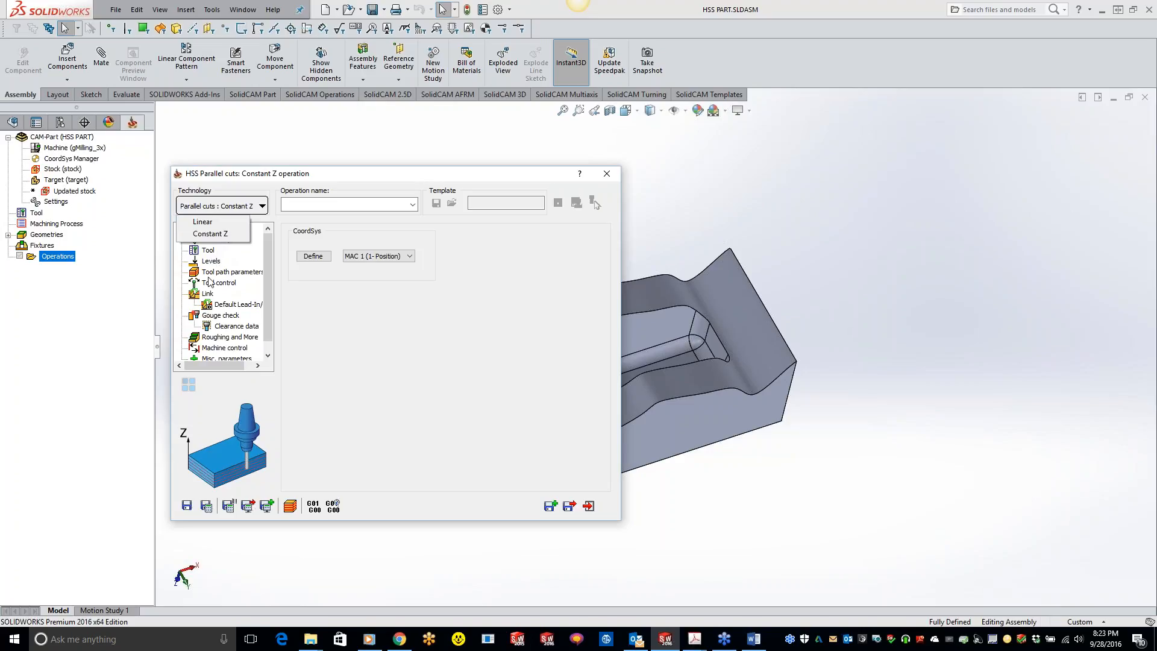
click(393, 356)
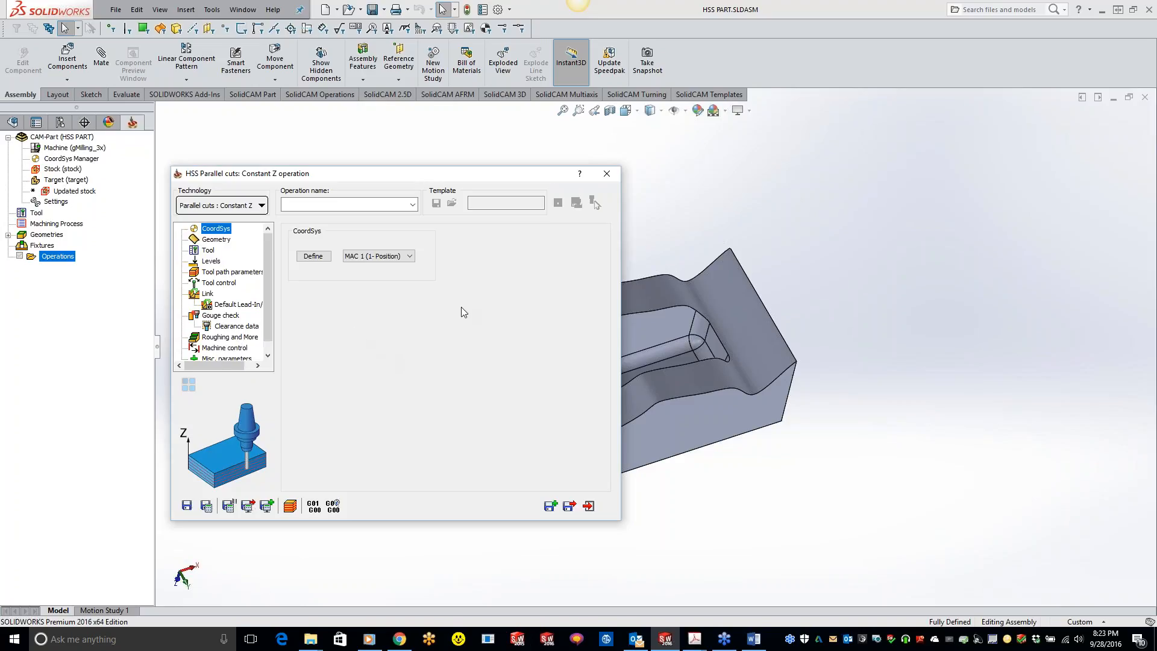
scroll(655, 348, up, 2)
scroll(639, 341, down, 3)
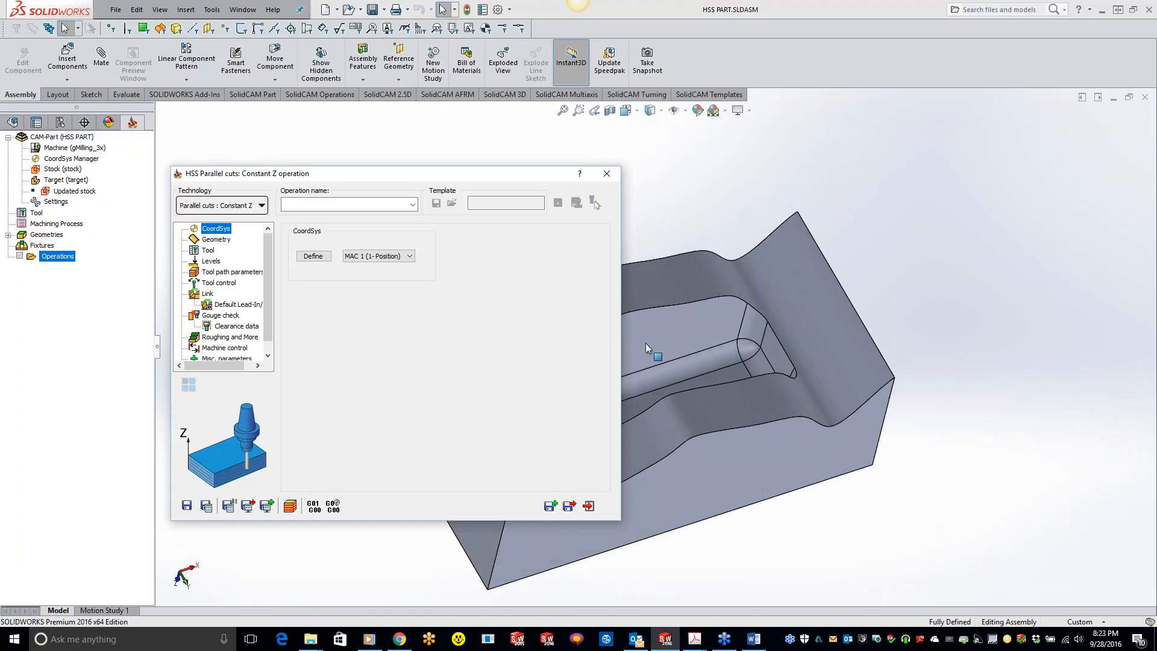
Change the technology to Parallel cuts: Linear and define the part's wavy top face as the drive surface
click(222, 241)
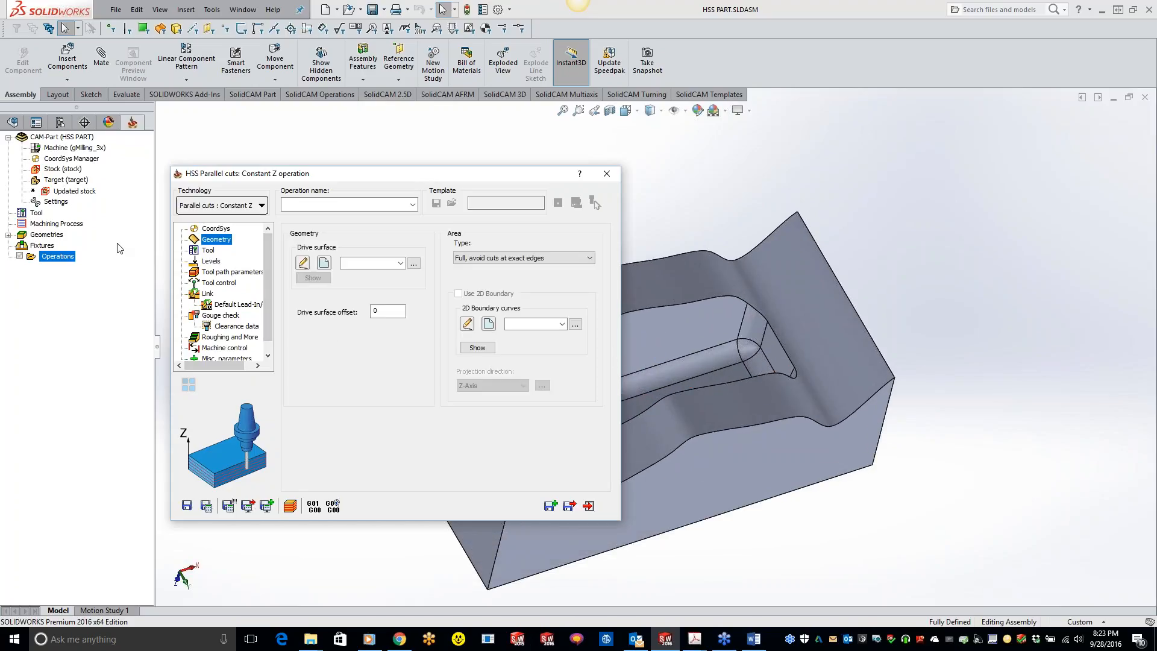
click(245, 205)
click(227, 222)
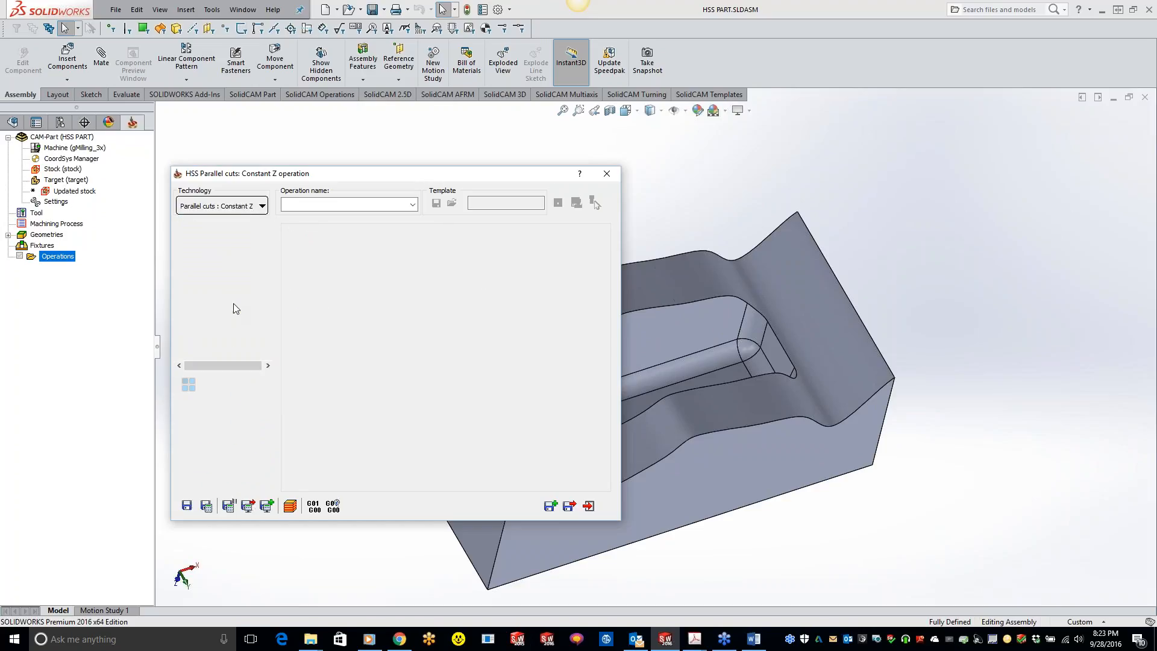
click(325, 264)
click(477, 342)
click(8, 156)
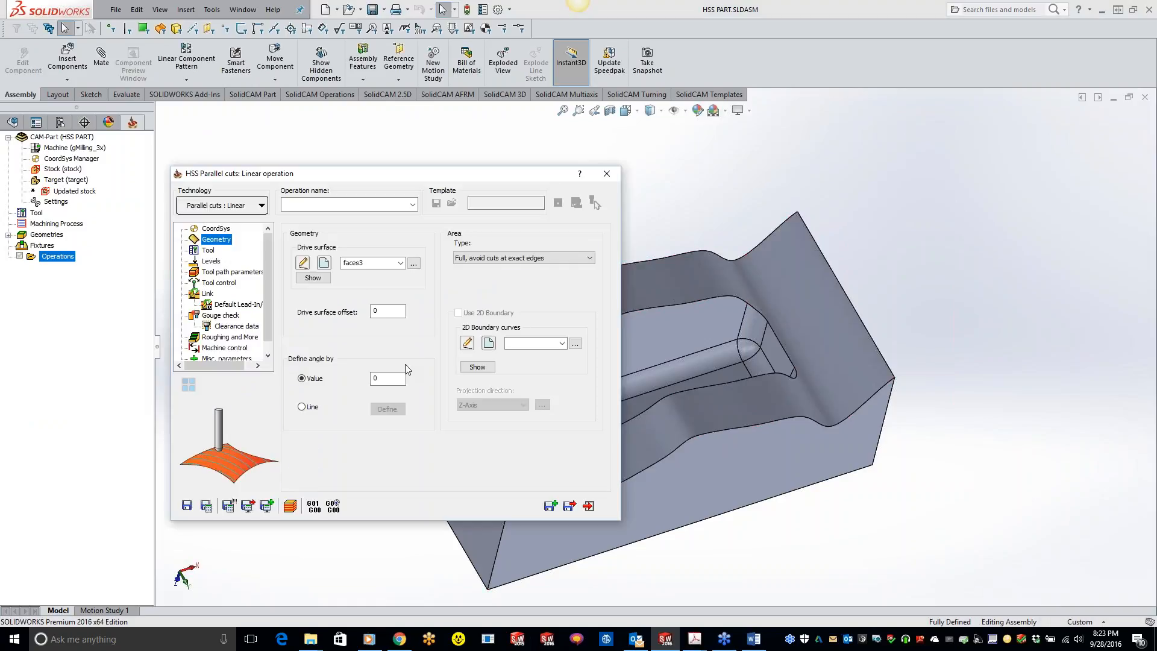
Select tool 1, the 0.25 inch ball nose mill, for the linear operation
click(217, 251)
click(361, 417)
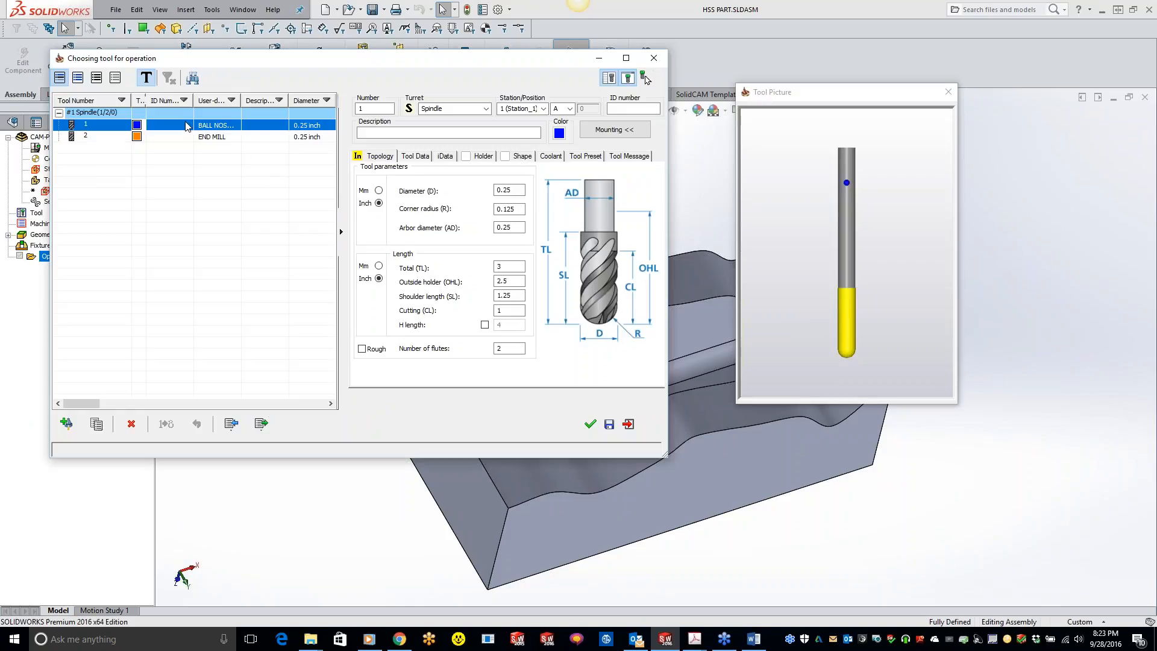
double_click(187, 126)
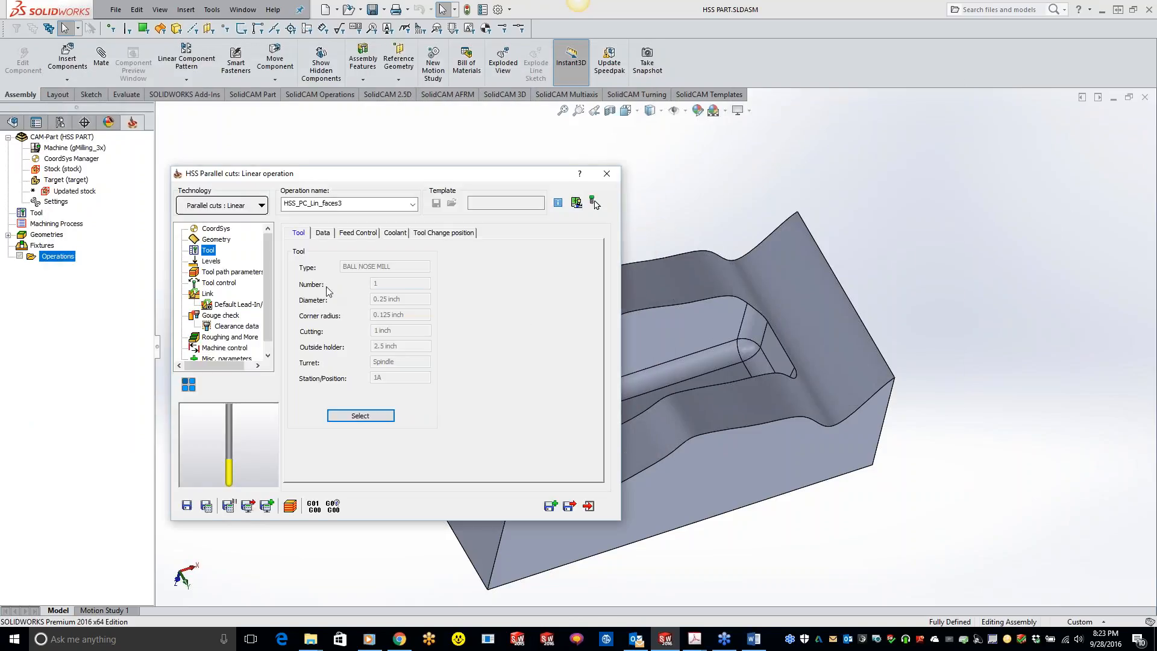
Set the maximum step over to 0.01, then save and calculate the operation and inspect its toolpath
click(217, 272)
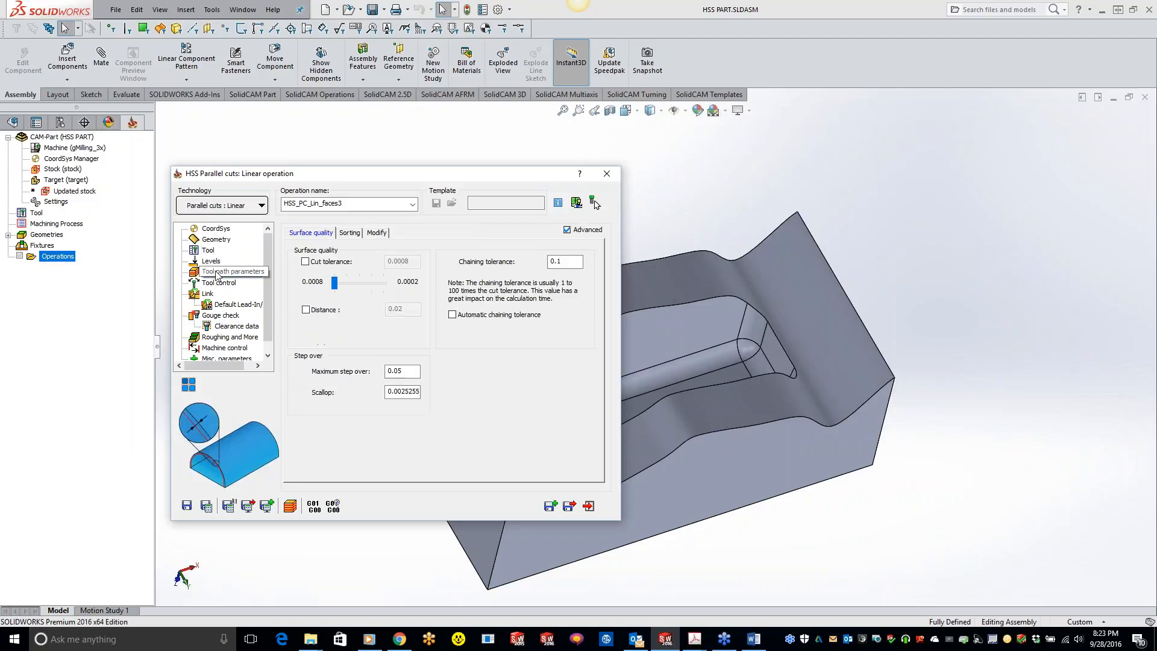
drag(398, 372, 407, 371)
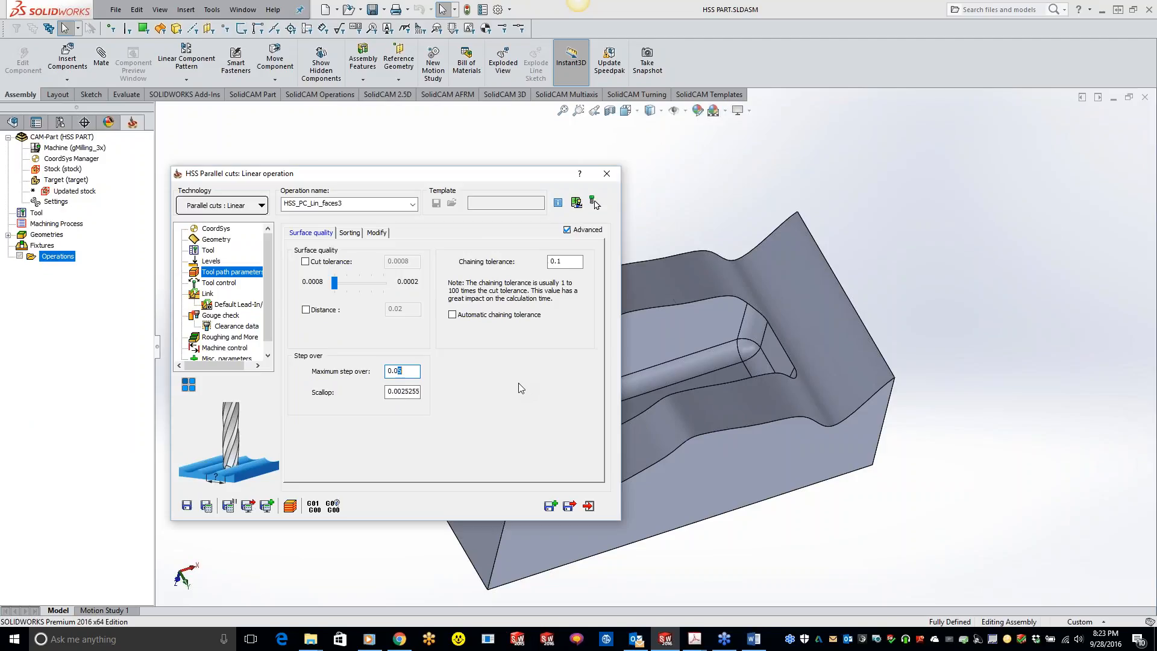
text(1)
click(207, 505)
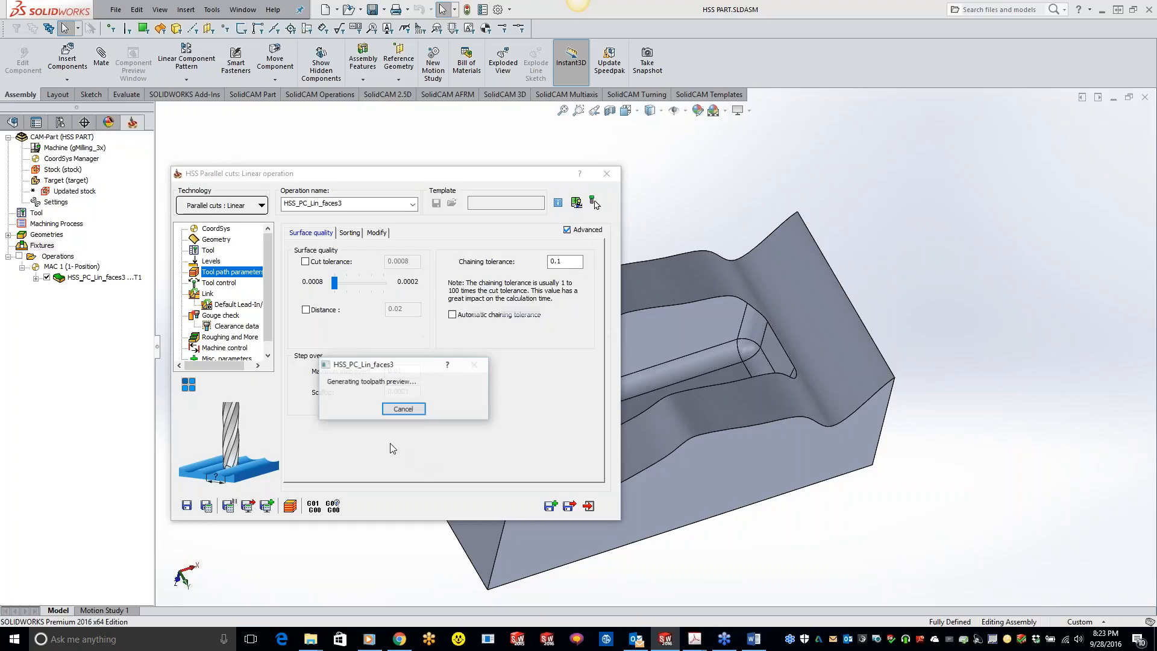
click(389, 443)
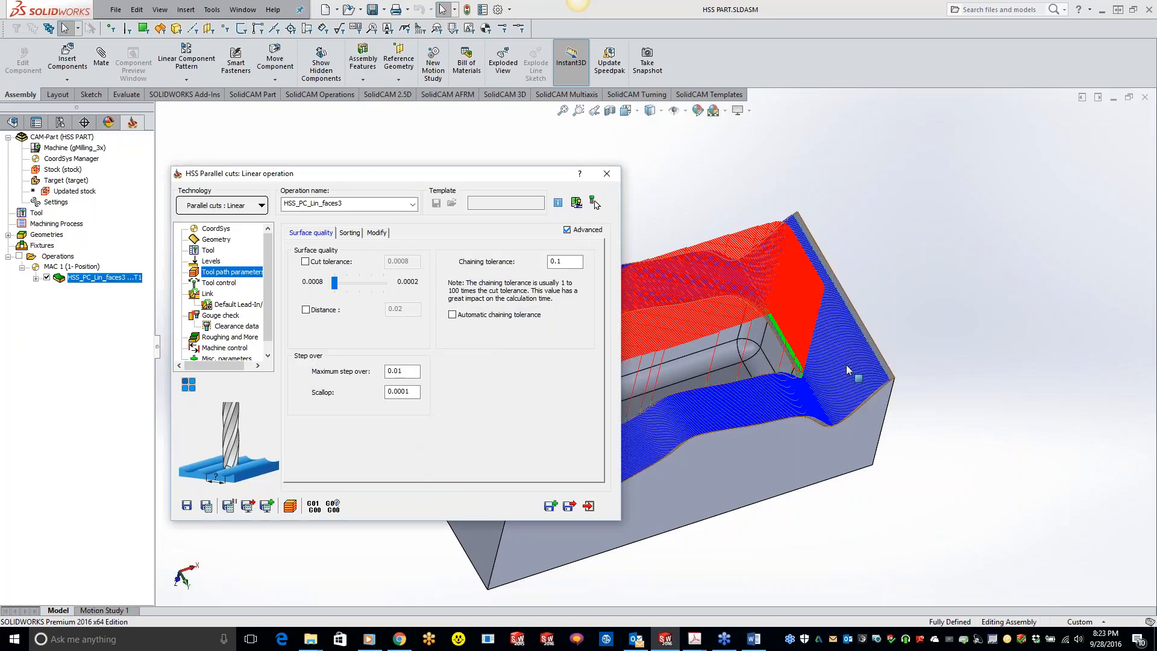
scroll(833, 422, down, 5)
scroll(834, 422, up, 5)
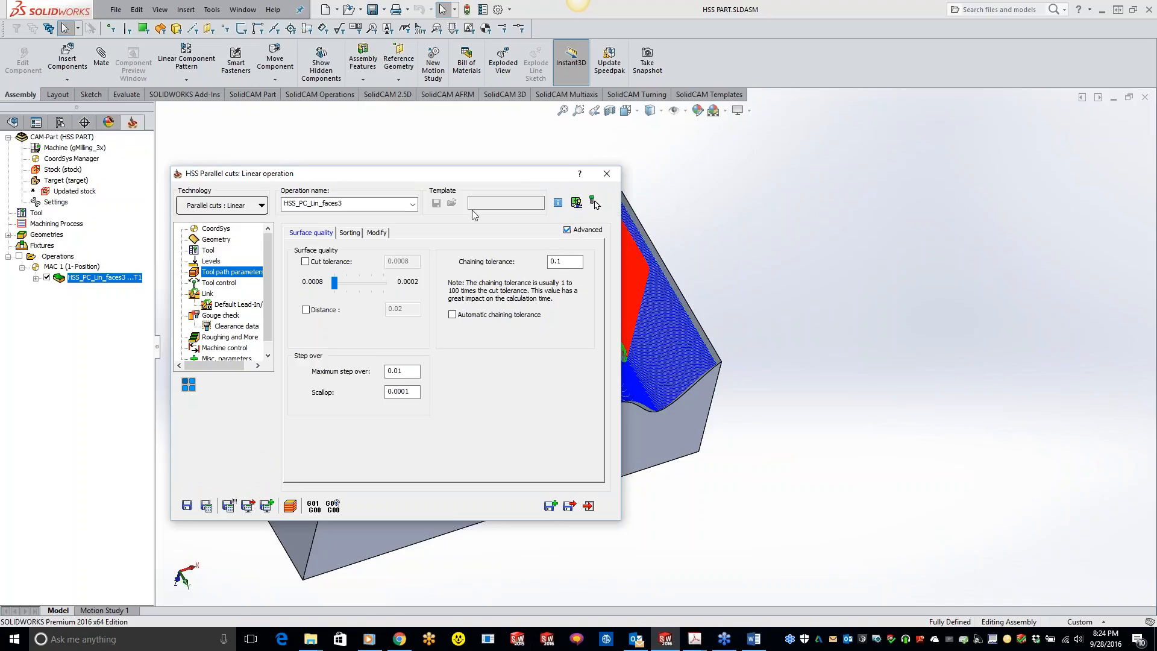
Set the large moves between slices to Blend spline in the link settings, then save and calculate the operation
double_click(476, 176)
middle_drag(542, 312, 504, 248)
double_click(490, 175)
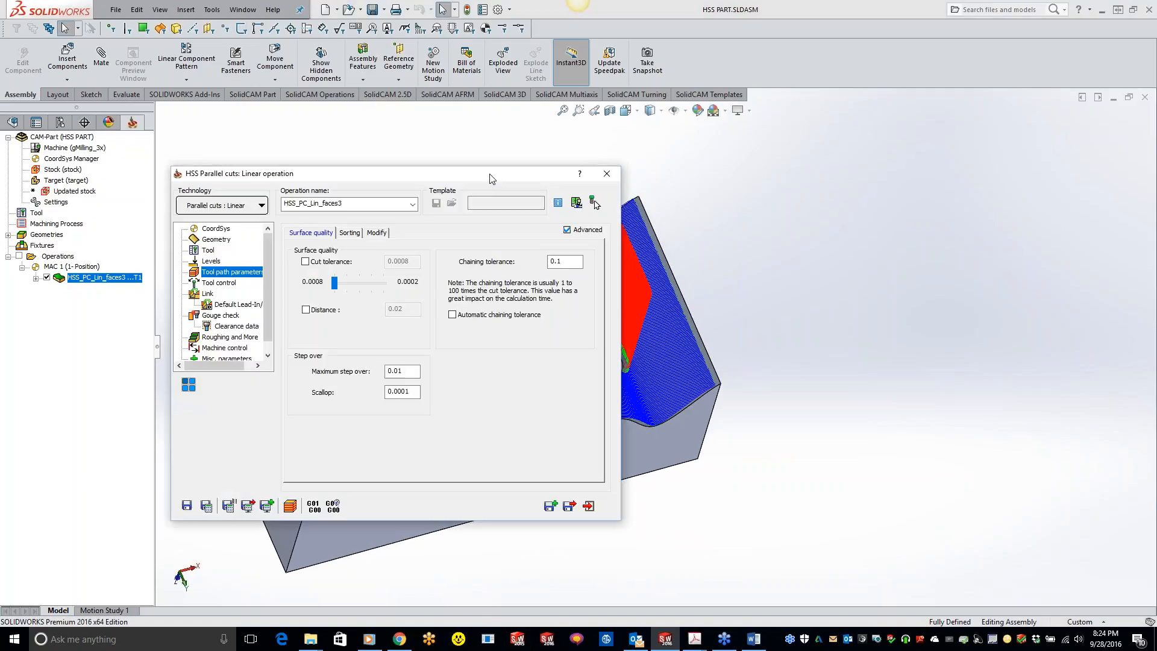
click(207, 294)
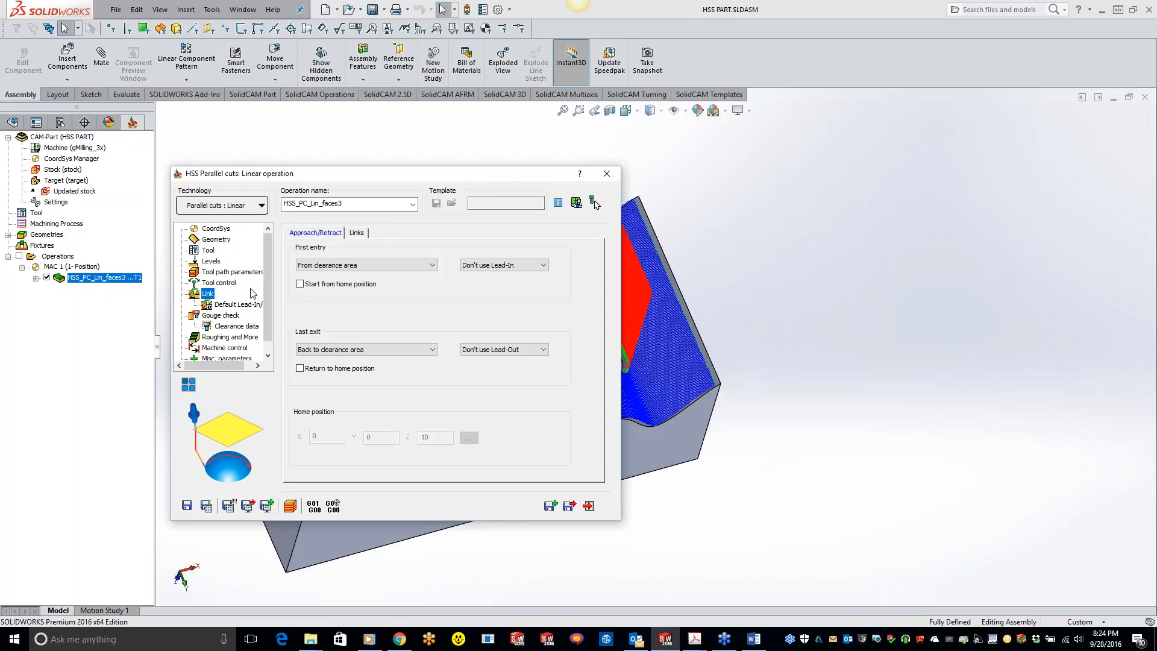
click(358, 233)
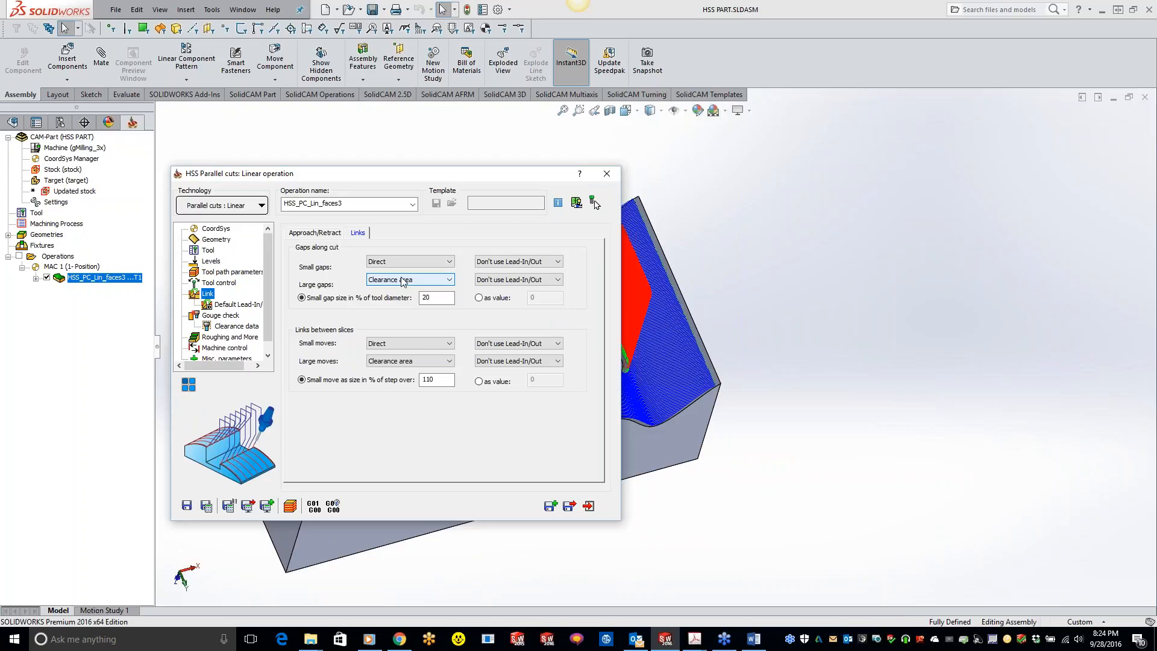
click(408, 361)
click(397, 403)
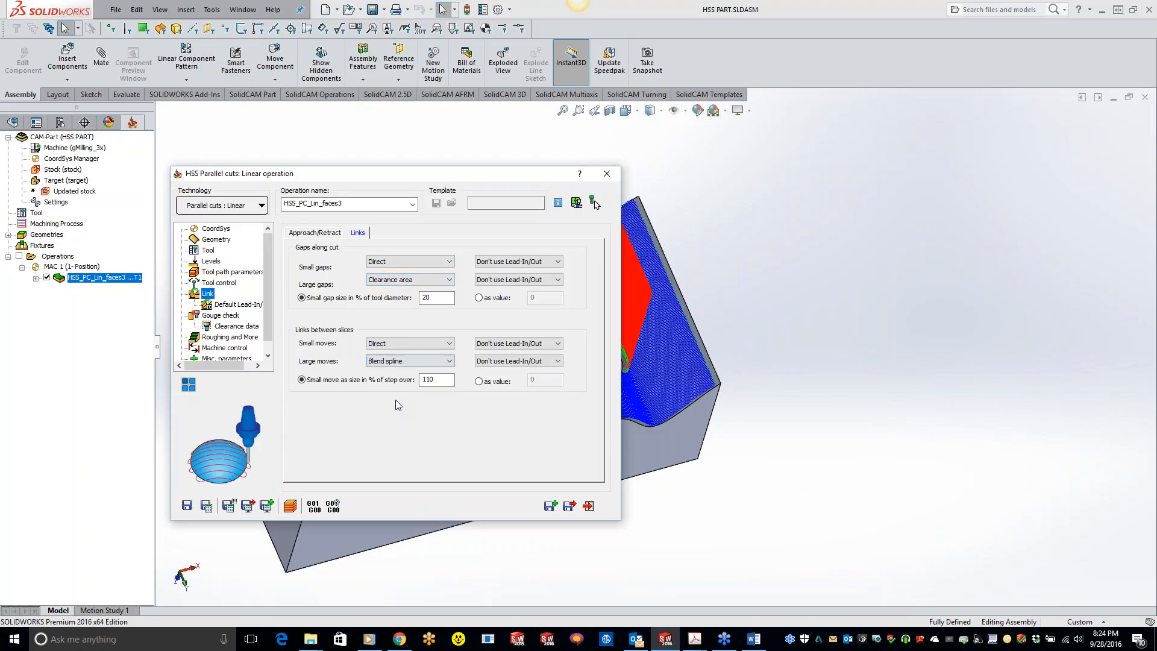
click(205, 509)
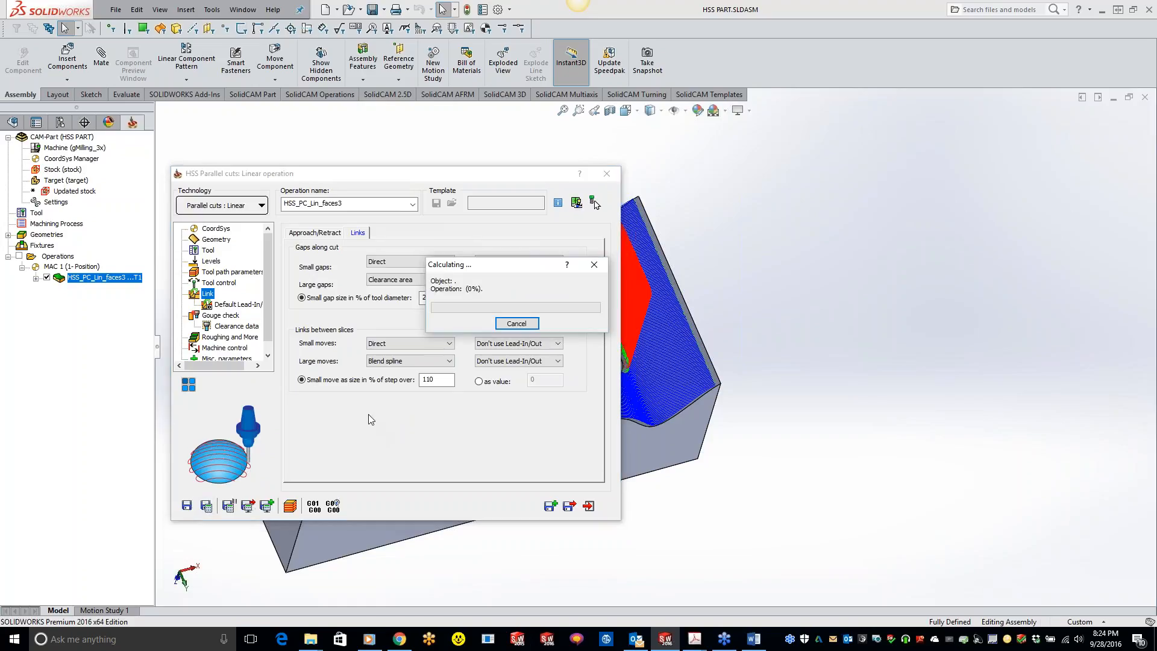
Set the large gaps along the cut to Direct, then save and calculate the operation
click(416, 279)
click(395, 289)
click(209, 508)
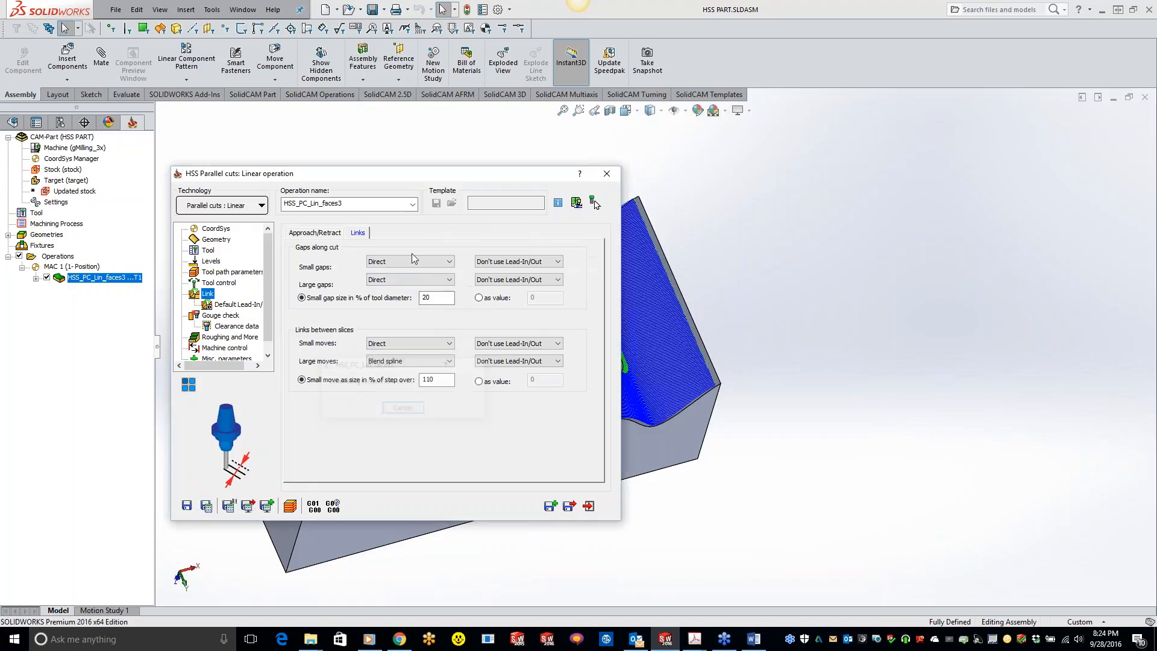
Examine how the linear toolpath's links cross the pocket opening and its edges
double_click(474, 175)
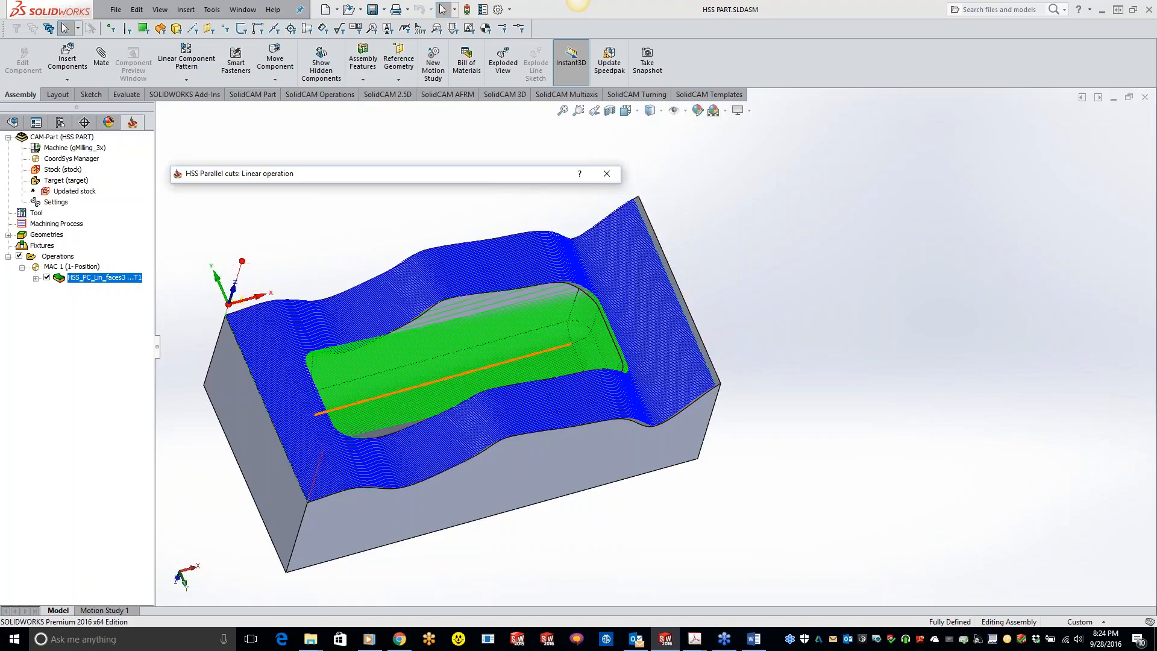
middle_drag(560, 330, 646, 374)
scroll(537, 380, down, 5)
middle_drag(674, 294, 682, 152)
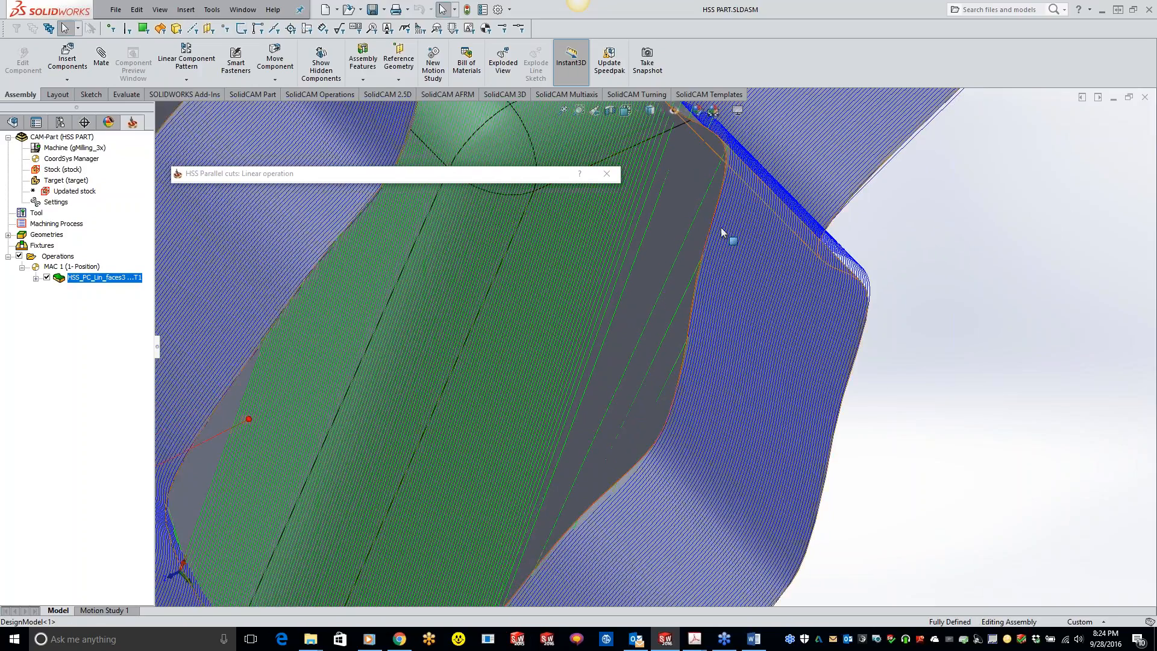
scroll(684, 276, up, 5)
scroll(681, 282, up, 3)
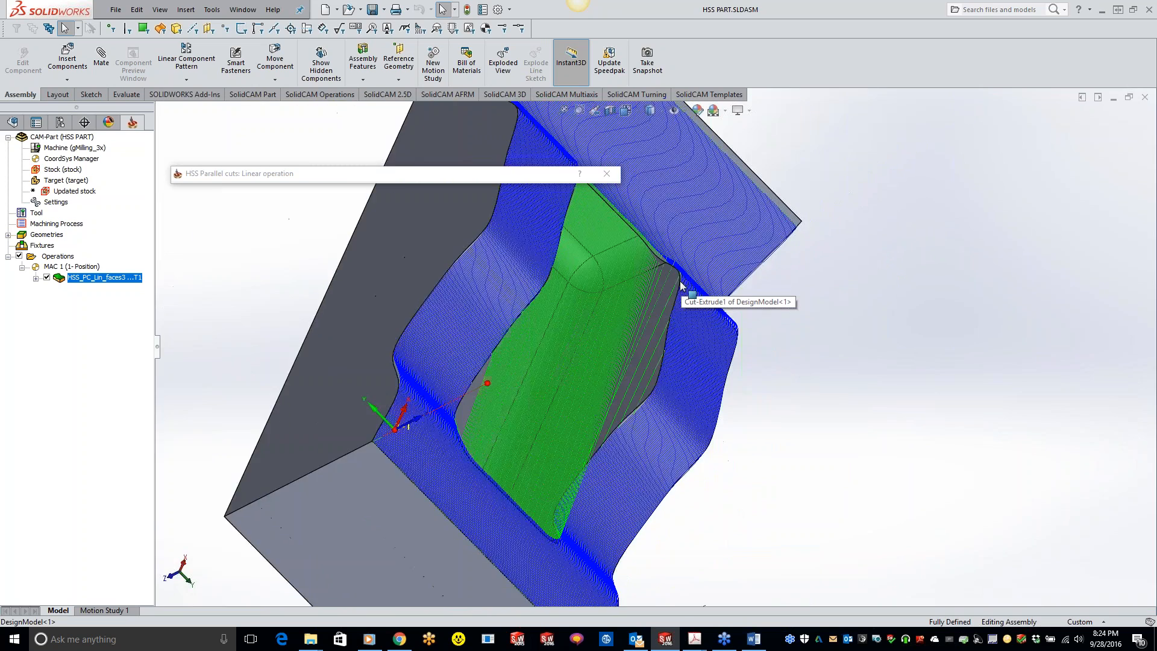
mouse_move(619, 353)
middle_down()
mouse_move(568, 259)
mouse_move(514, 238)
middle_up()
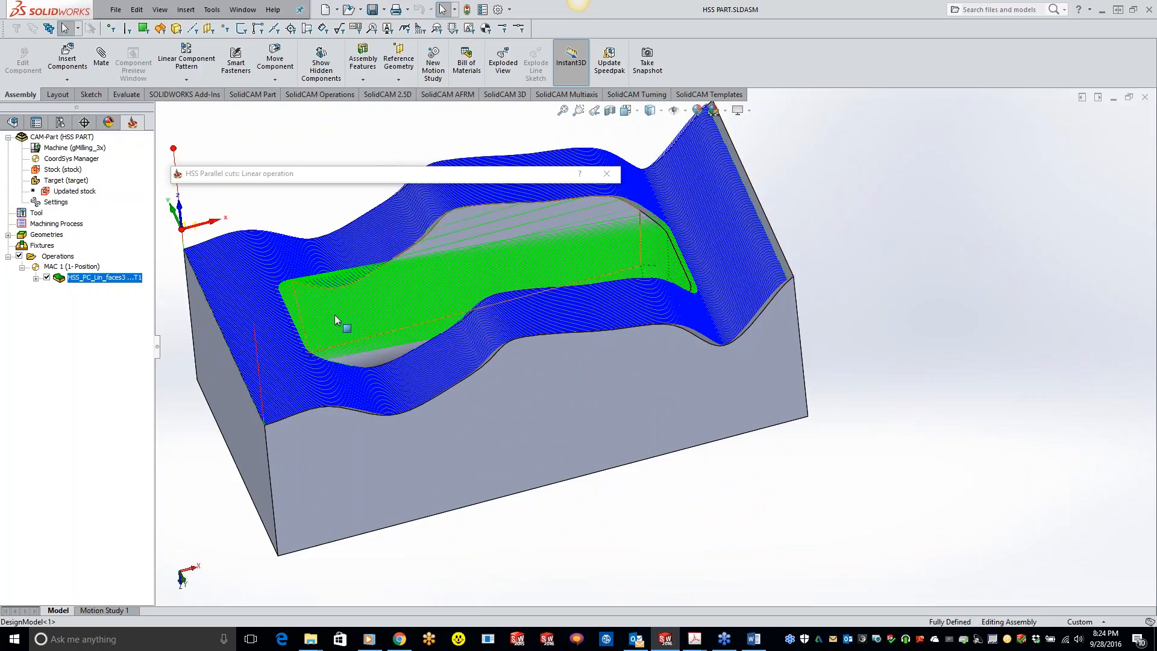
click(424, 175)
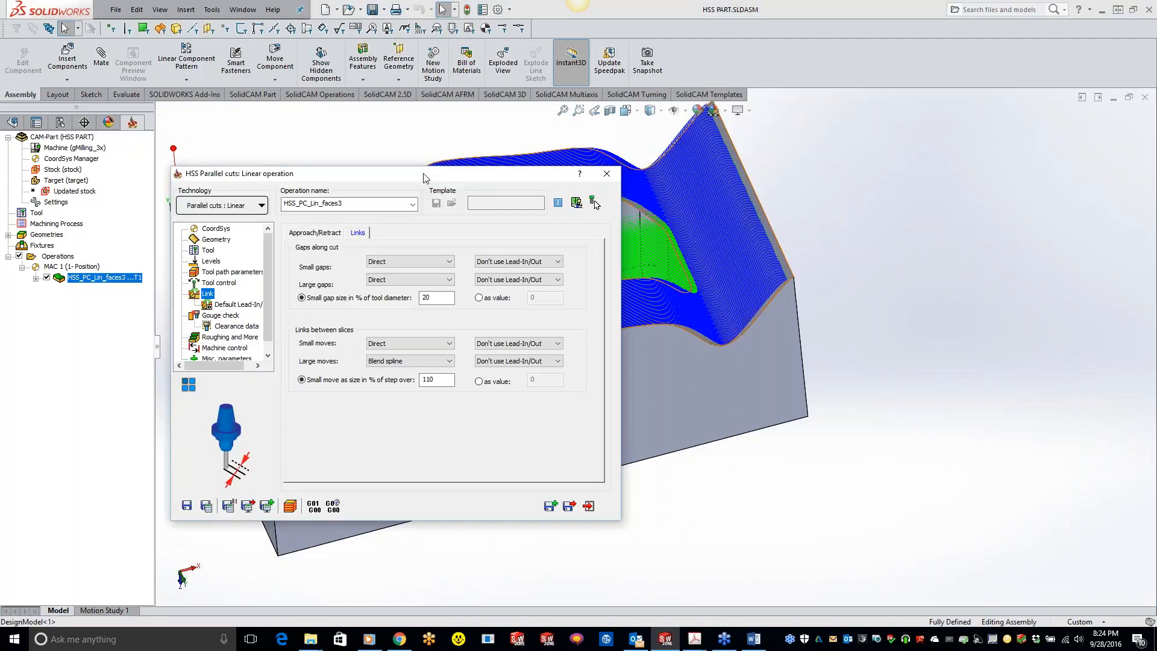
Enable gouge check 1 for the tool shaft and tip against the drive surfaces only, keeping the Retract tool strategy
click(223, 316)
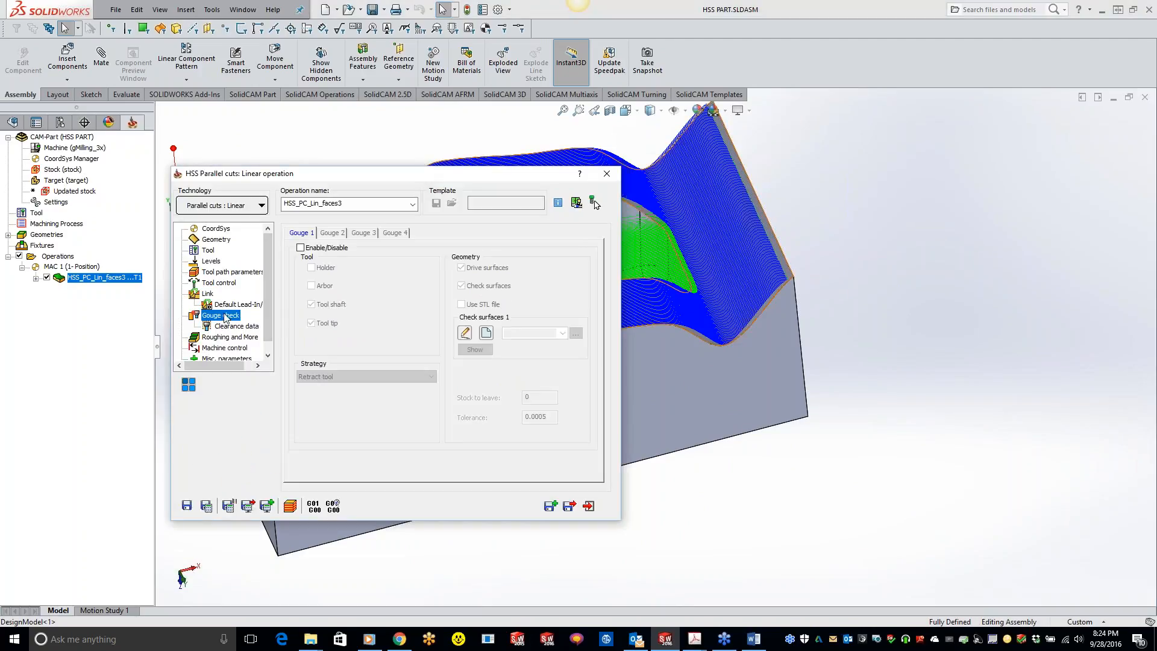
click(301, 248)
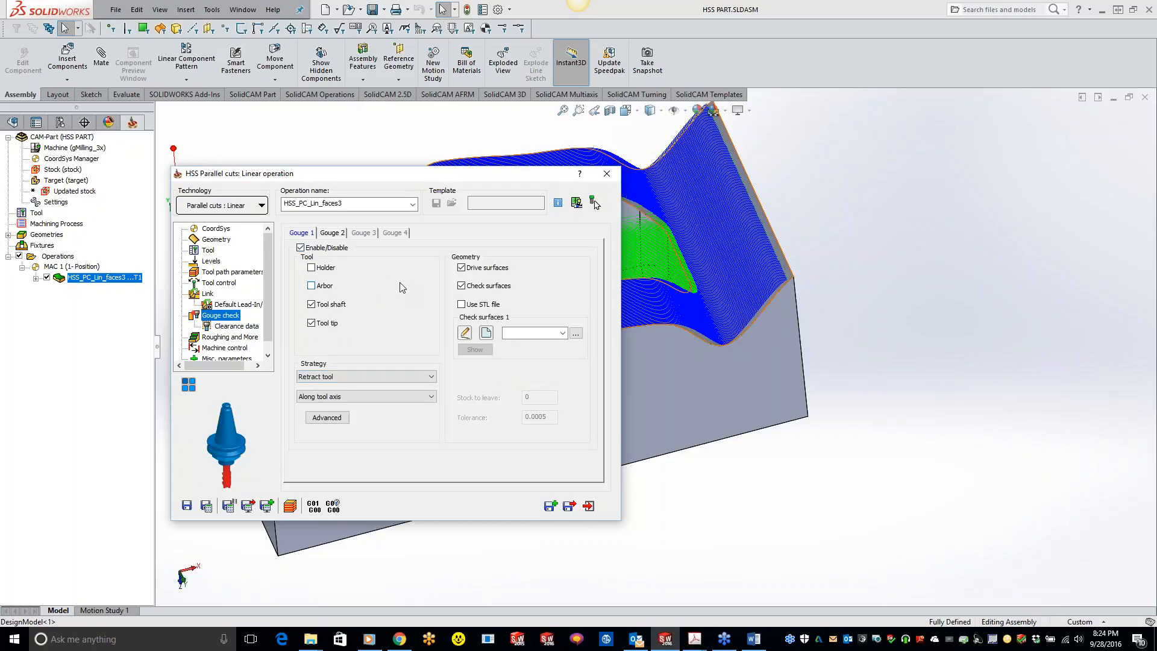
click(381, 377)
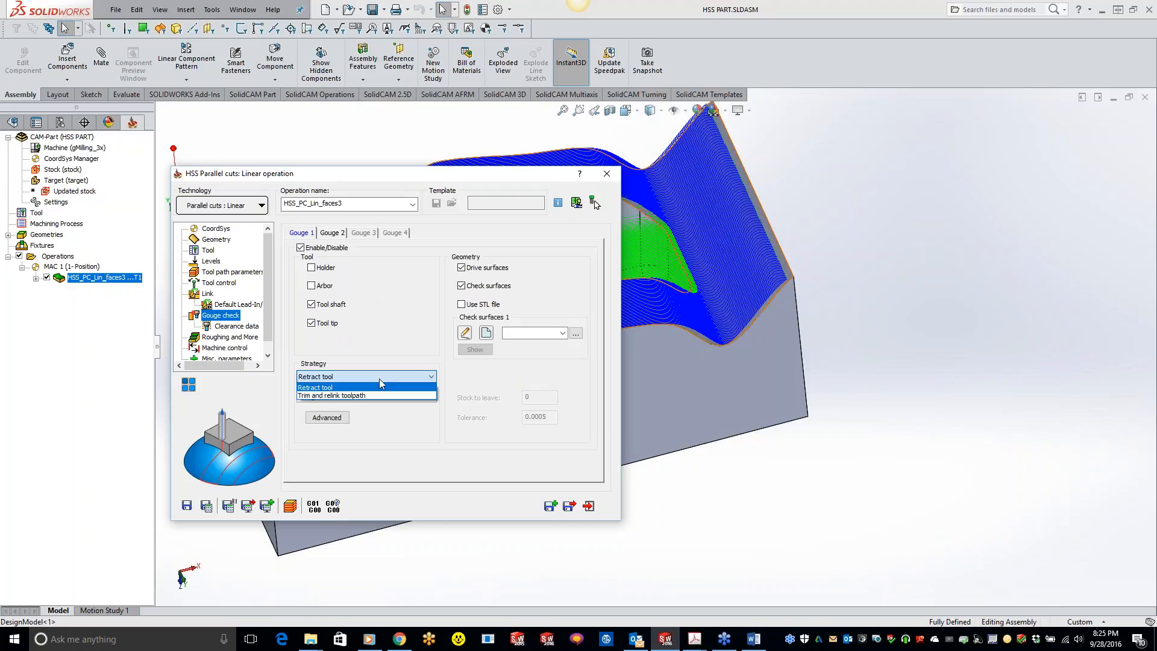
click(379, 379)
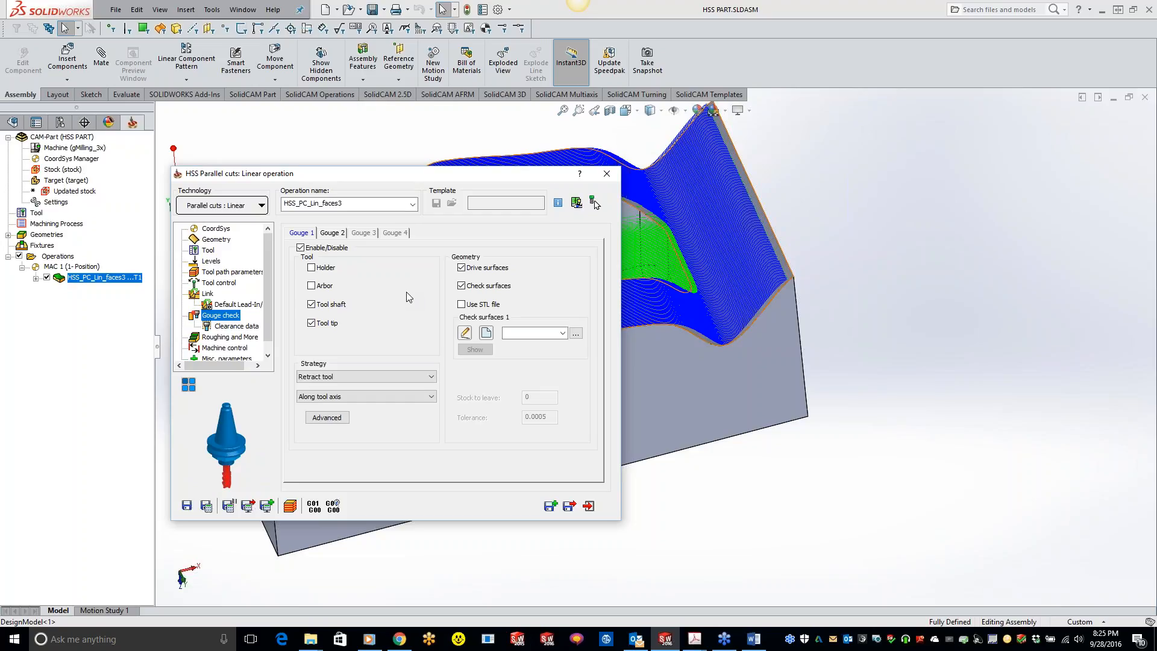
click(461, 286)
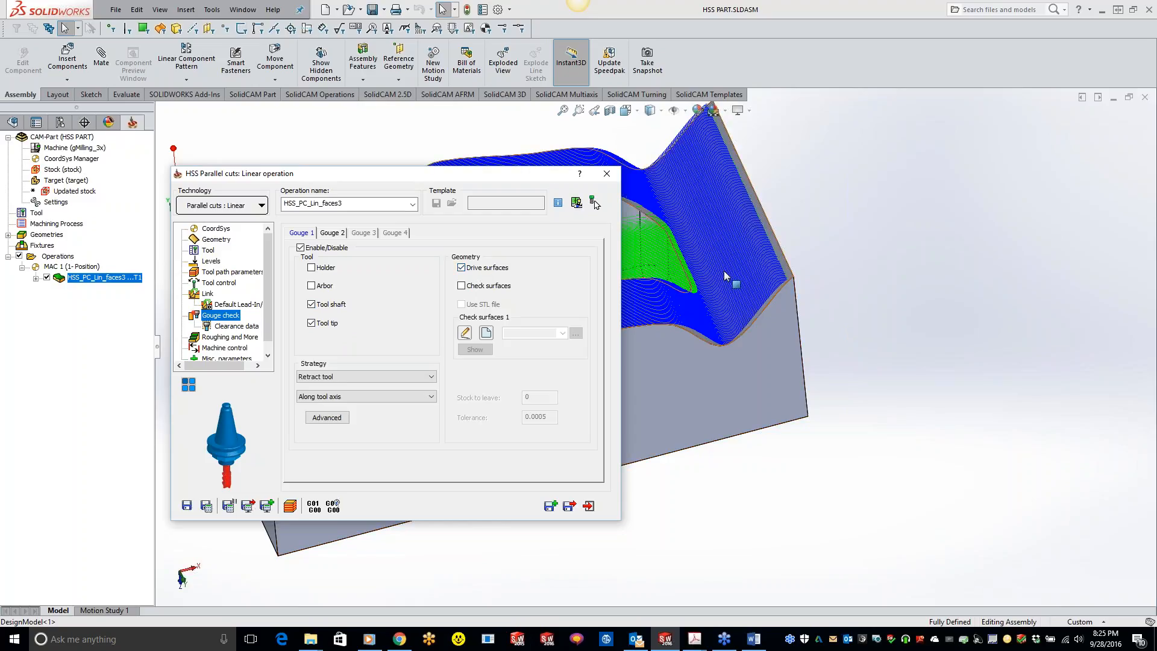
Enable gouge check 2 against check surfaces only and assign the pocket geometry faces1 as its check surfaces
click(335, 234)
click(300, 247)
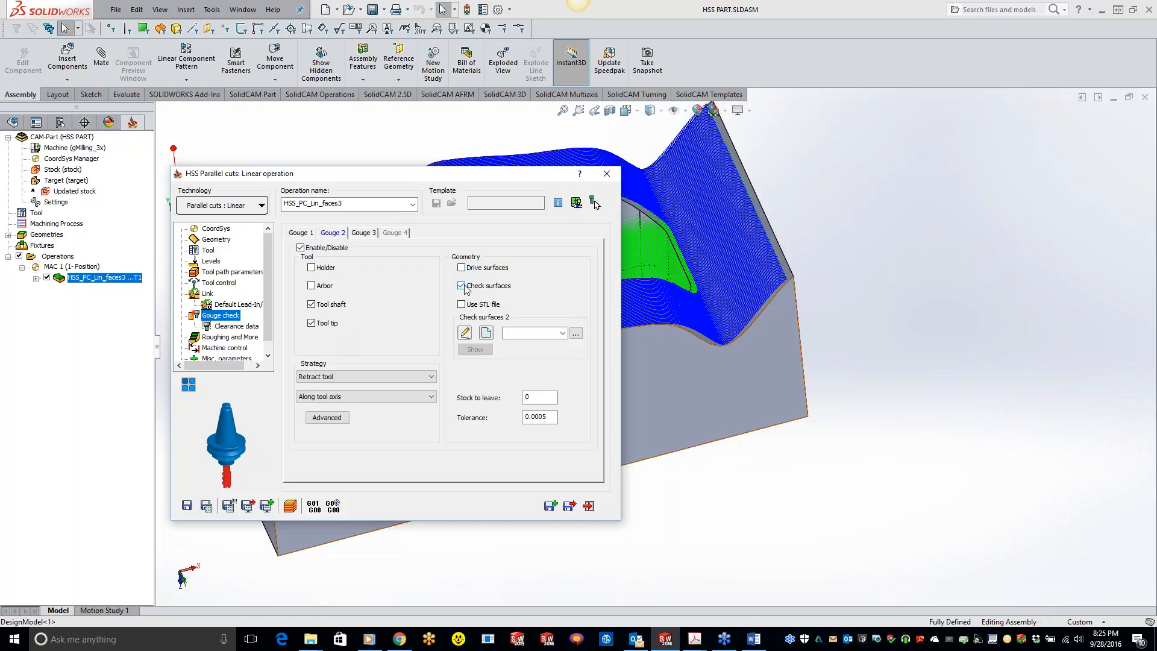
click(576, 333)
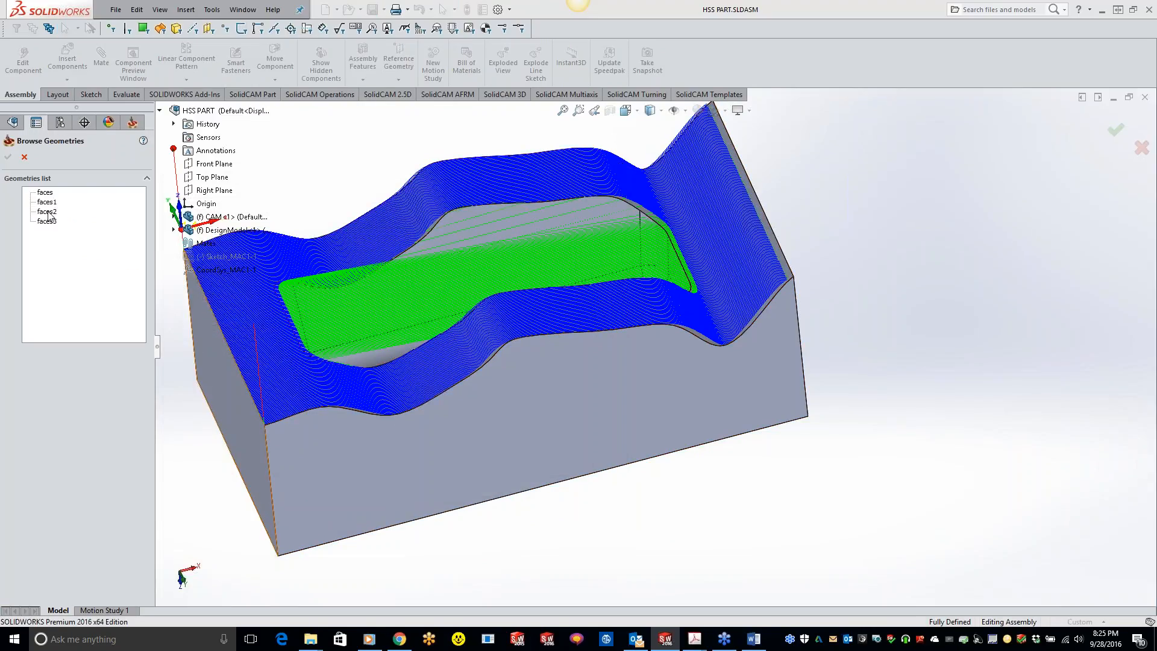
click(47, 212)
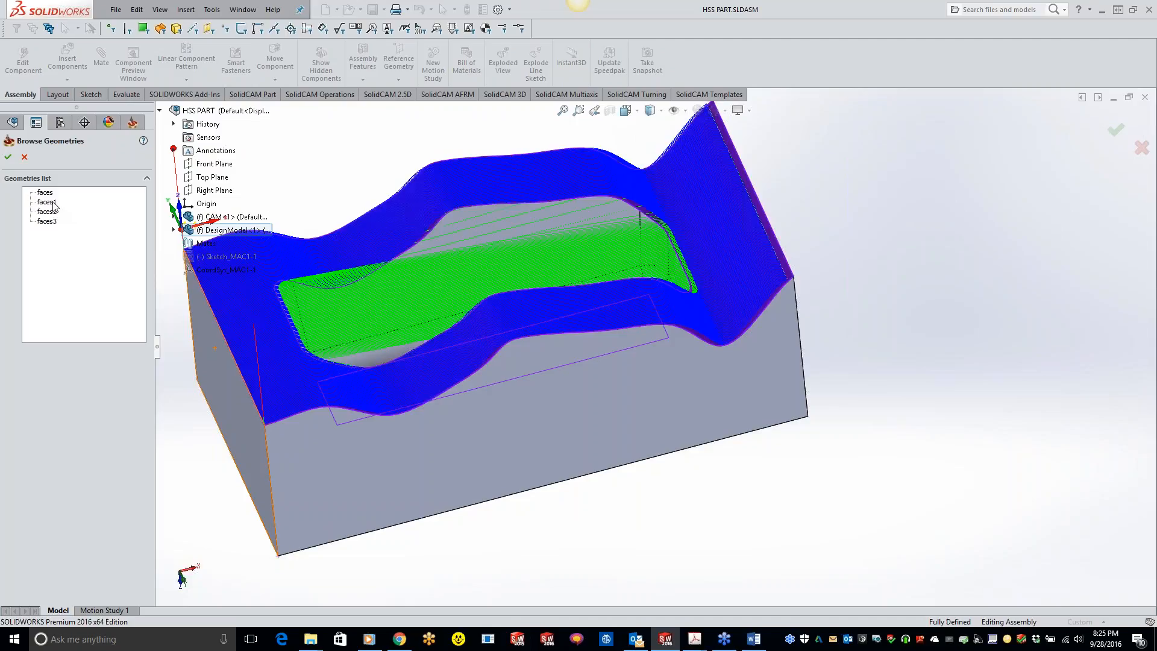
click(48, 202)
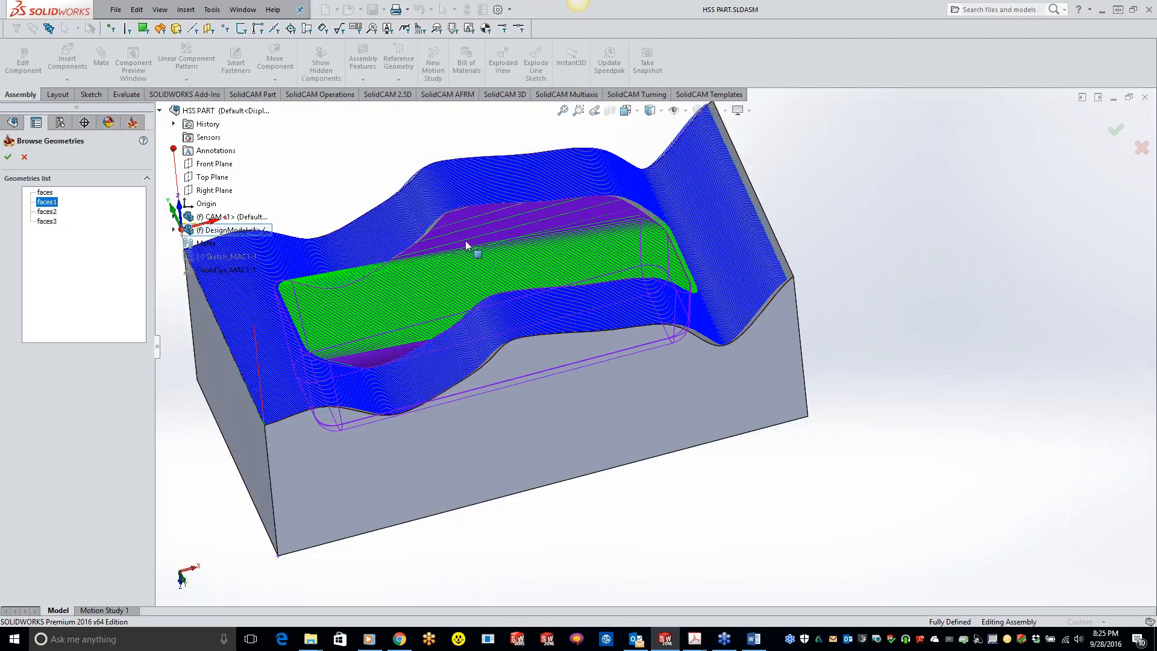
middle_drag(509, 243, 520, 385)
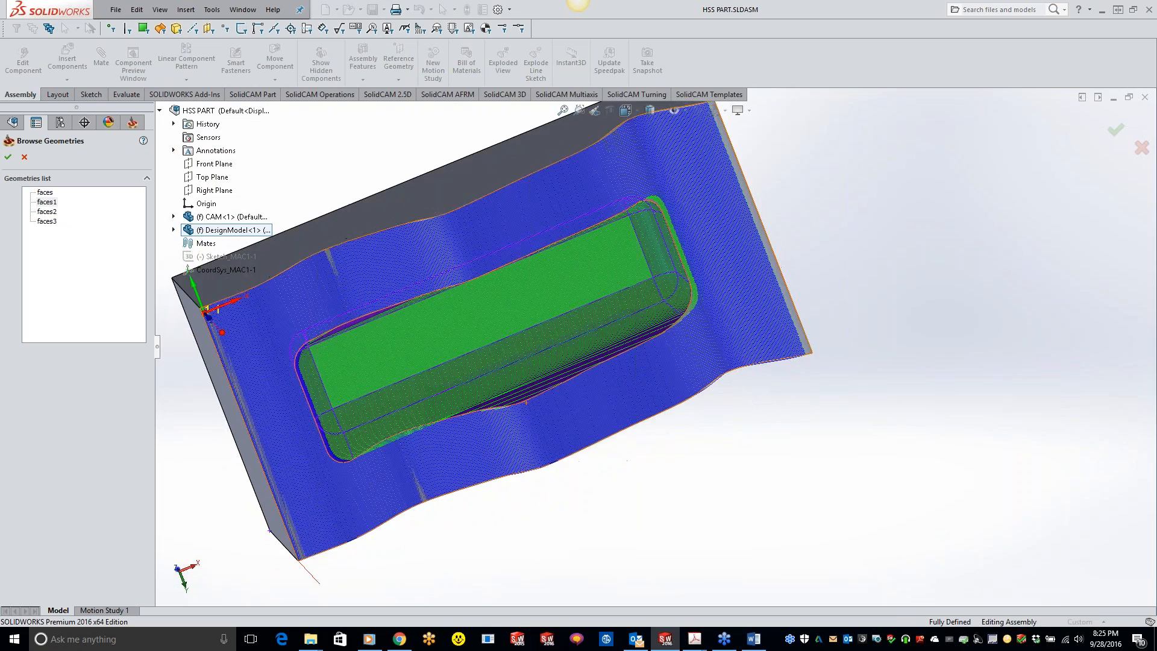
middle_drag(659, 240, 606, 133)
click(7, 157)
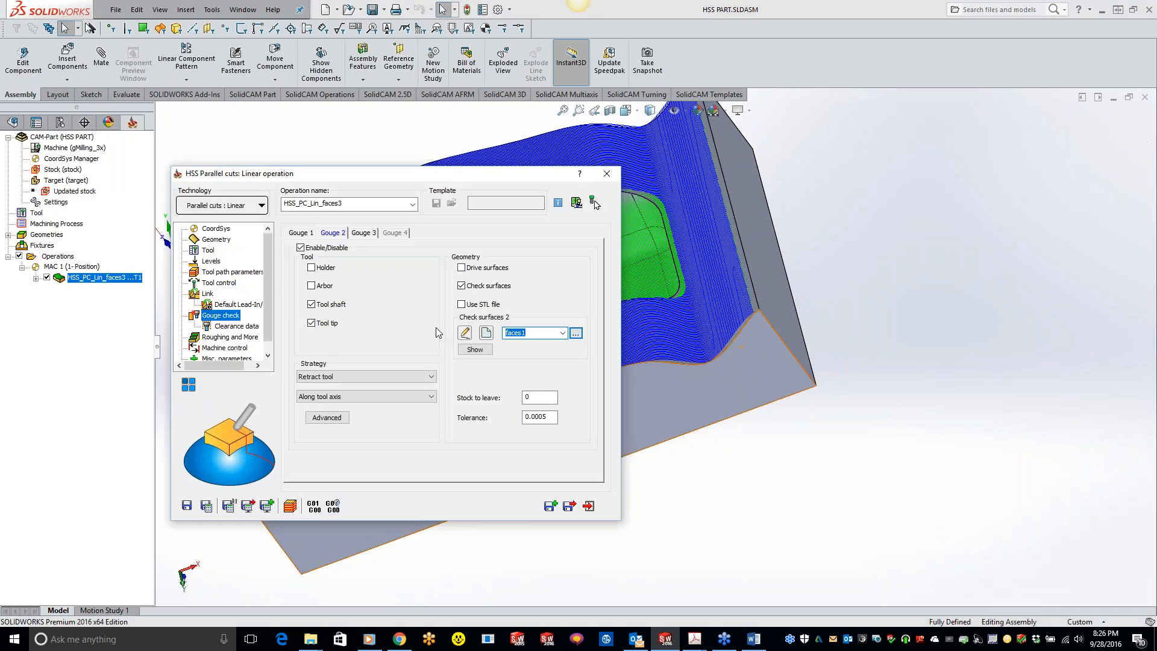
Save and calculate the operation with both gouge checks and inspect the toolpath links over the pocket
scroll(680, 338, up, 4)
middle_drag(751, 334, 790, 338)
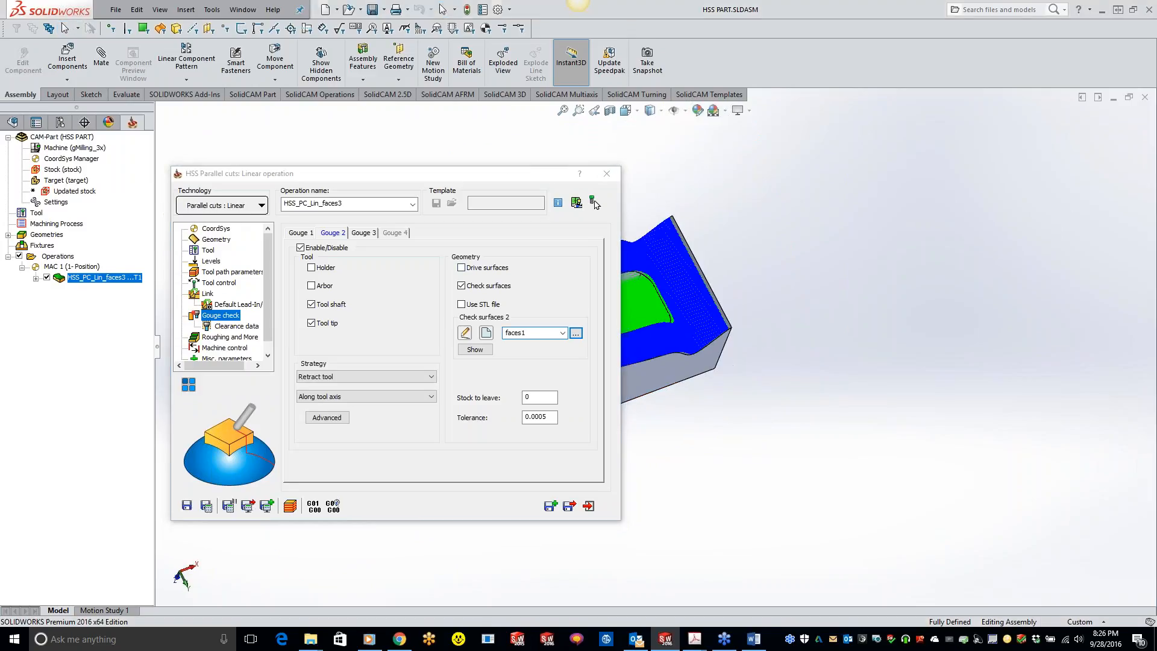
middle_drag(663, 331, 661, 293)
scroll(663, 348, up, 4)
scroll(631, 336, down, 4)
scroll(632, 336, down, 4)
scroll(631, 338, up, 4)
scroll(627, 341, down, 3)
scroll(625, 343, down, 5)
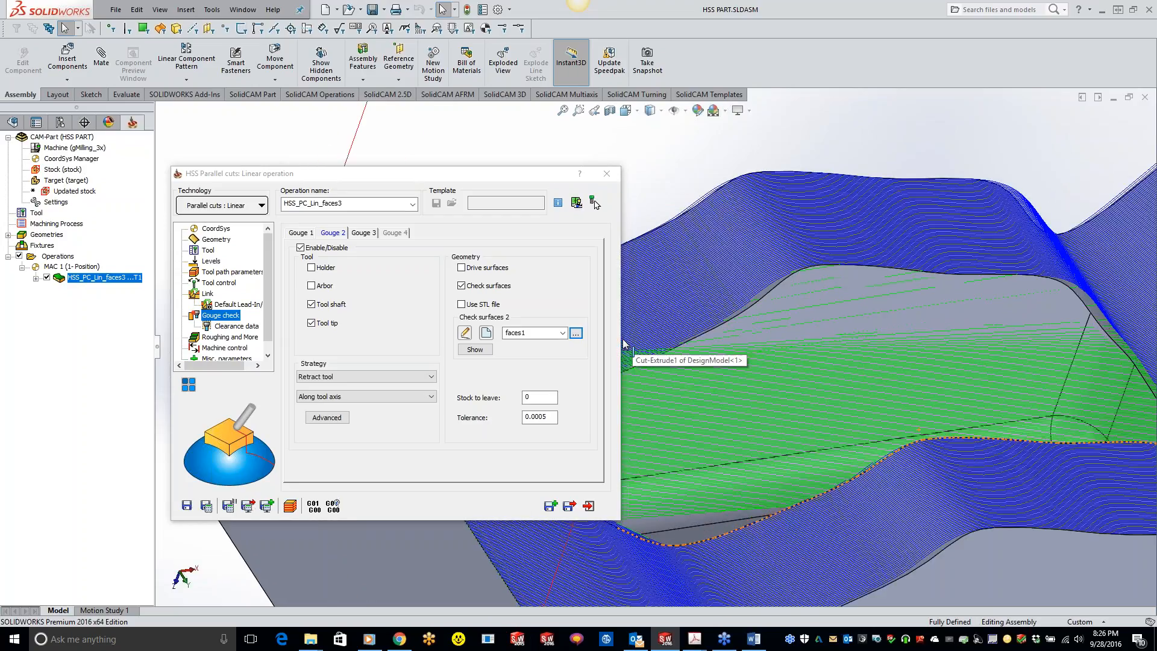
scroll(624, 343, up, 3)
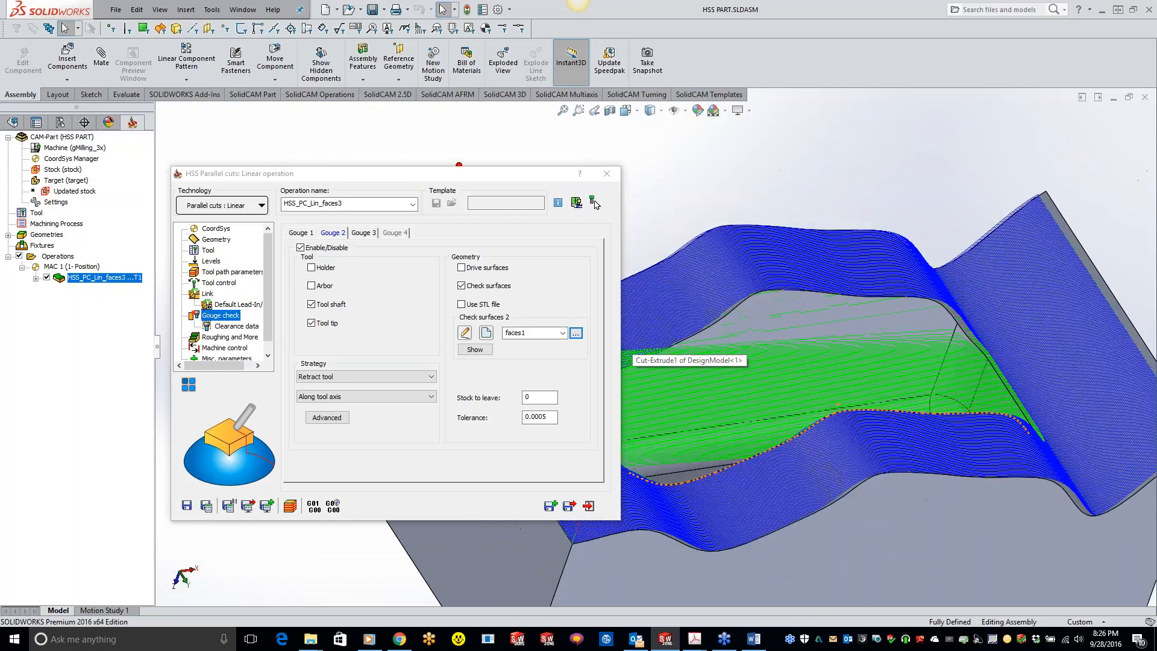
click(207, 507)
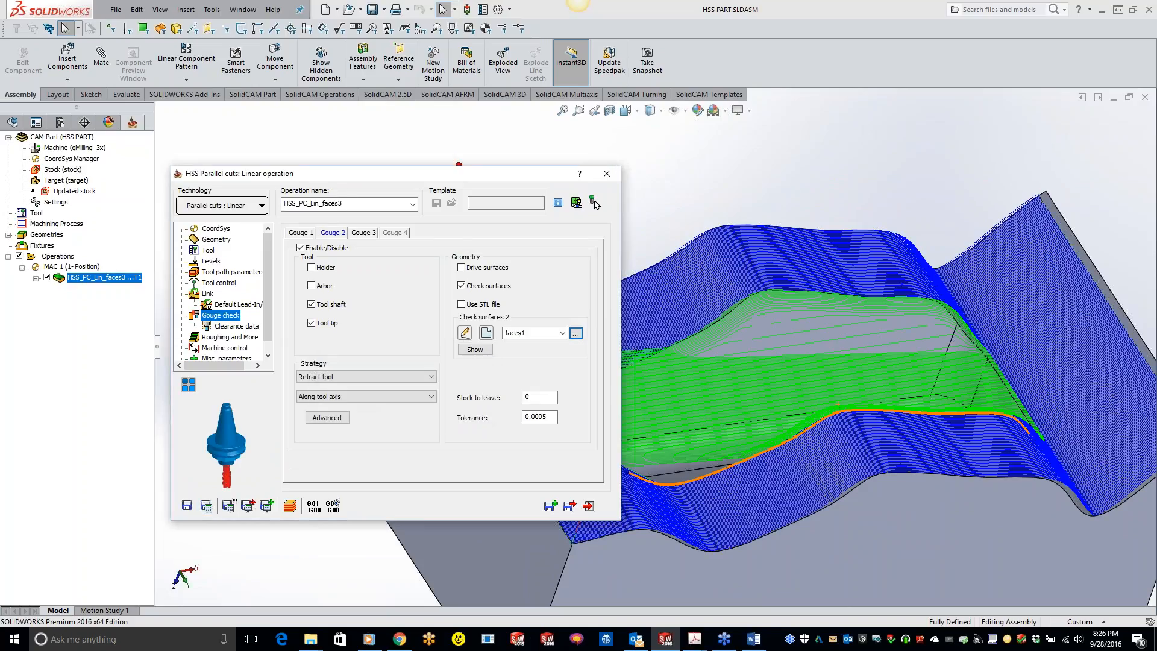
mouse_move(865, 417)
middle_down()
mouse_move(941, 409)
mouse_move(800, 417)
mouse_move(886, 413)
mouse_move(873, 419)
middle_up()
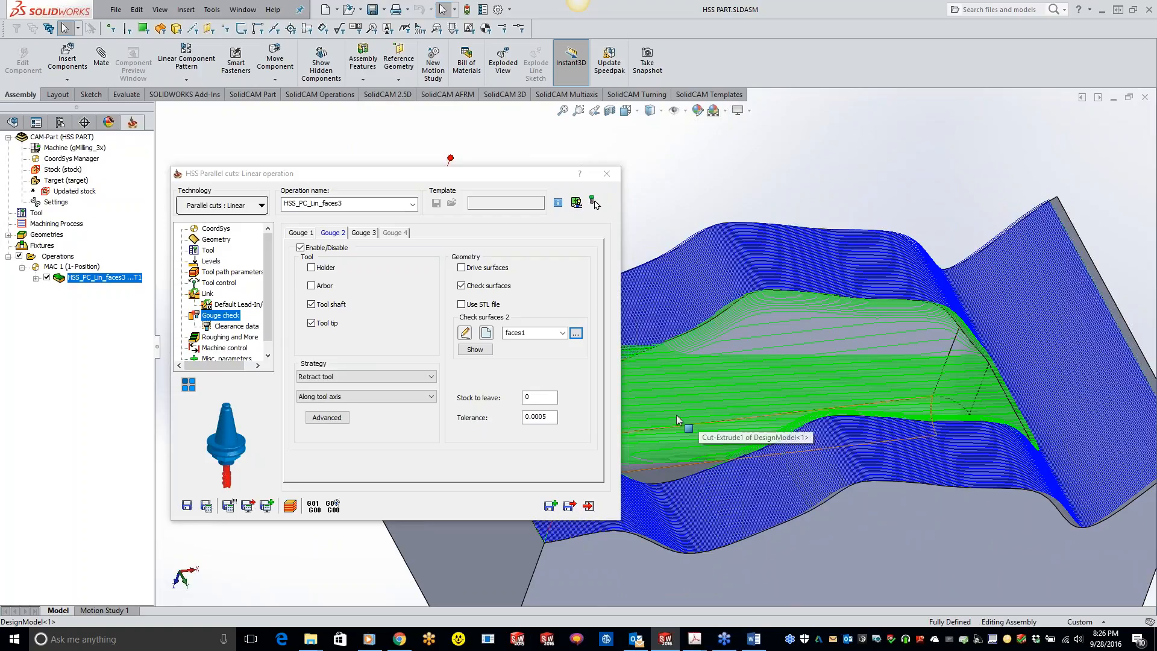
middle_drag(699, 407, 804, 362)
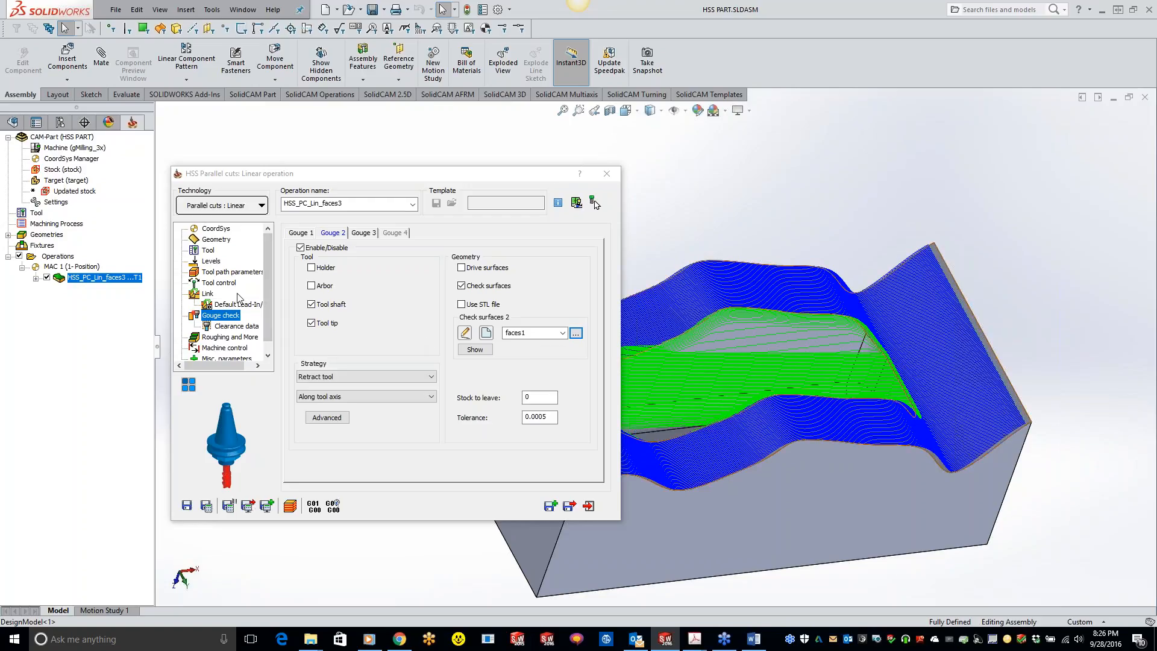
Set the cutting angle value to 90, then save and calculate the operation and inspect the passes at the part's corner
click(216, 240)
click(392, 378)
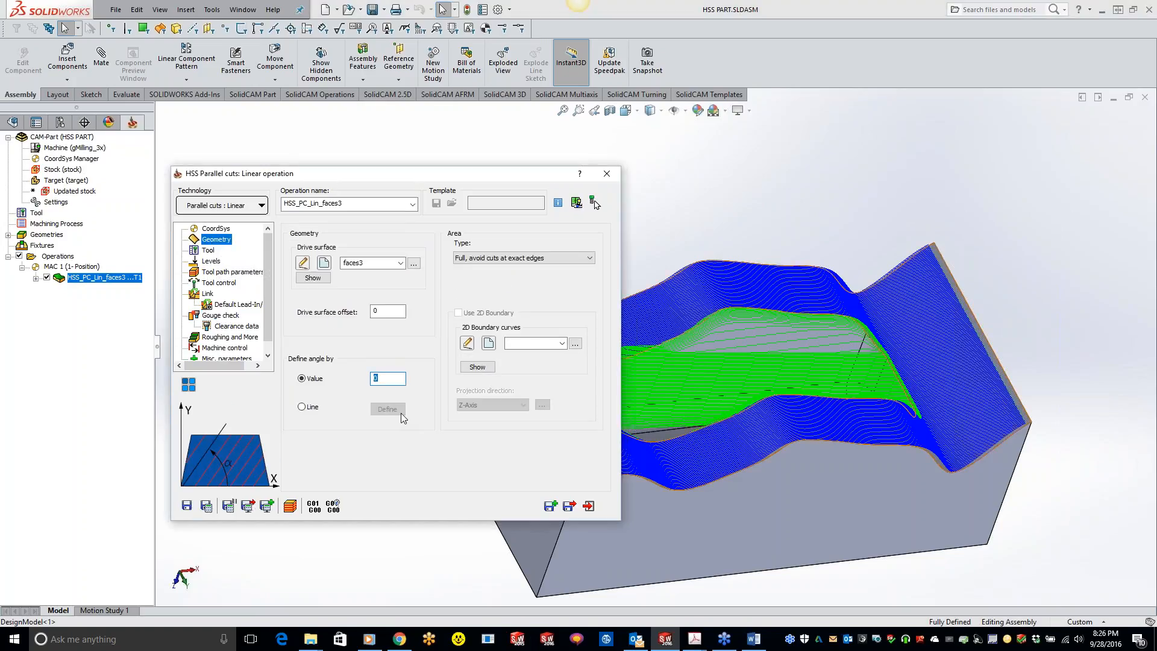
text(90)
click(206, 505)
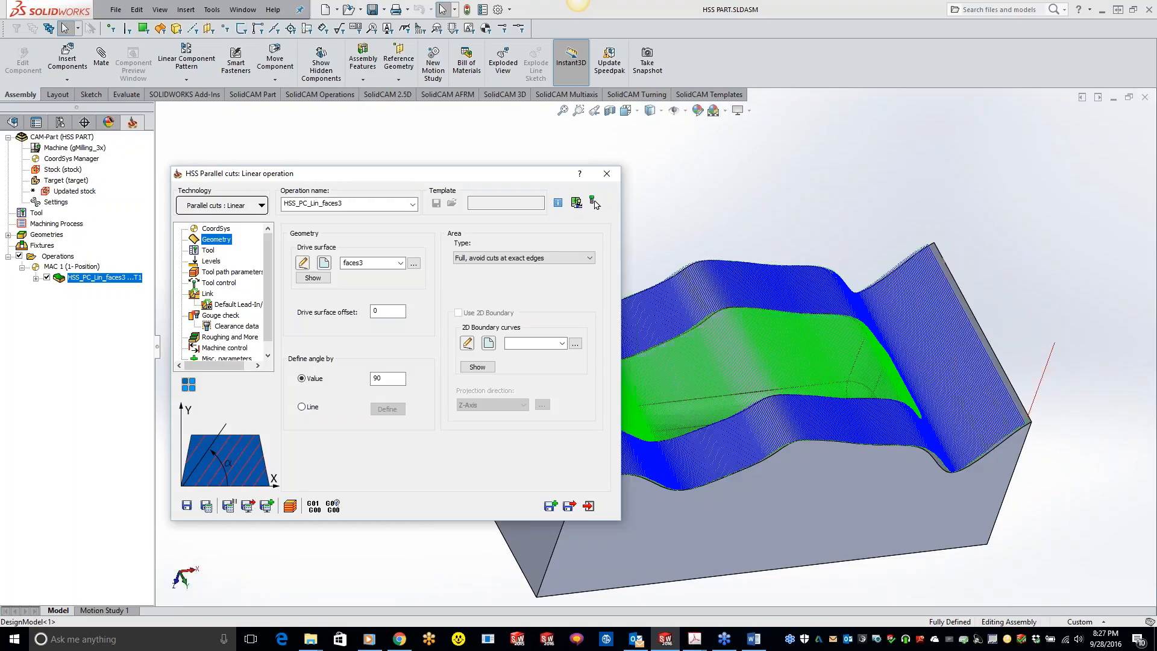
scroll(715, 361, down, 5)
scroll(886, 355, down, 6)
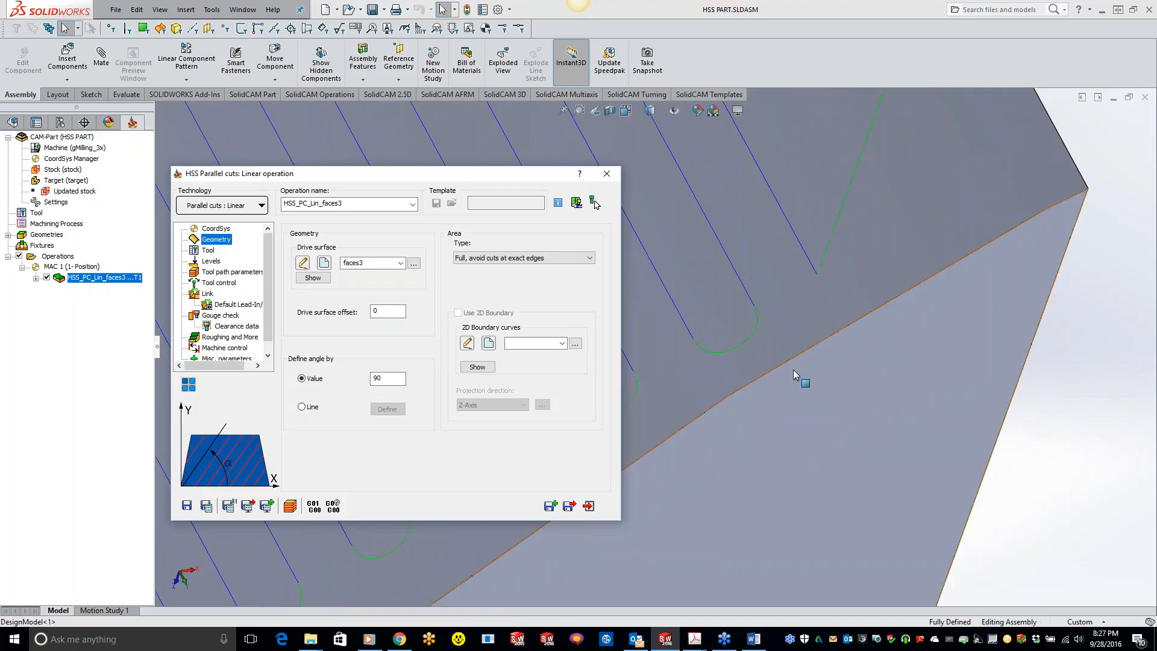
scroll(717, 403, up, 7)
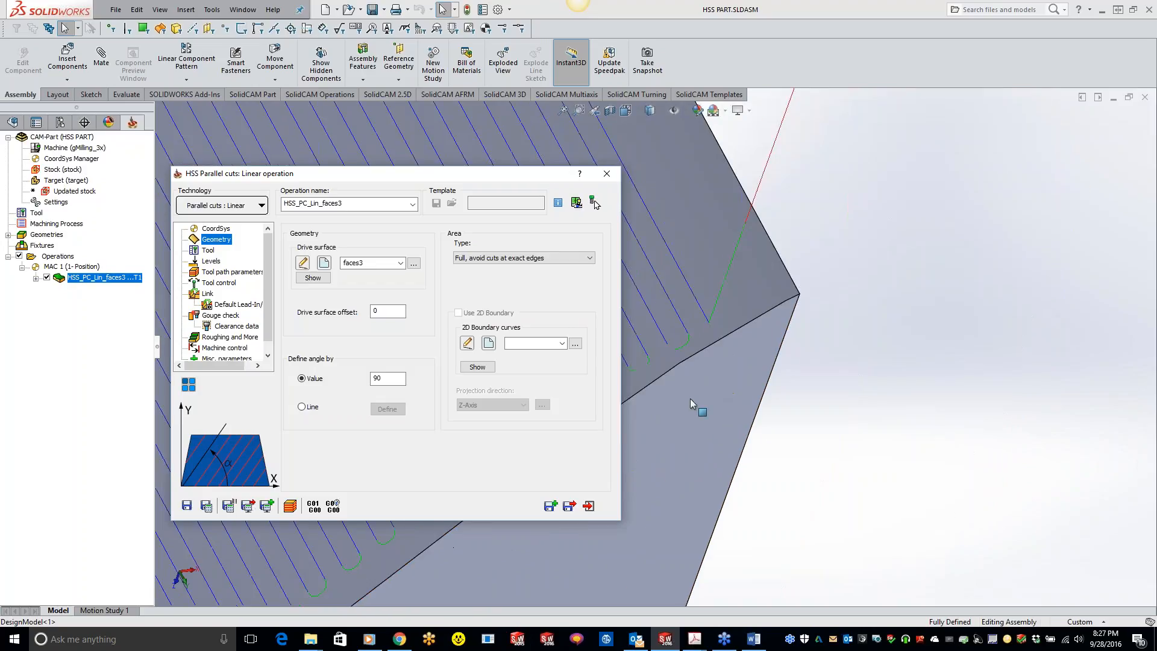
scroll(687, 331, up, 4)
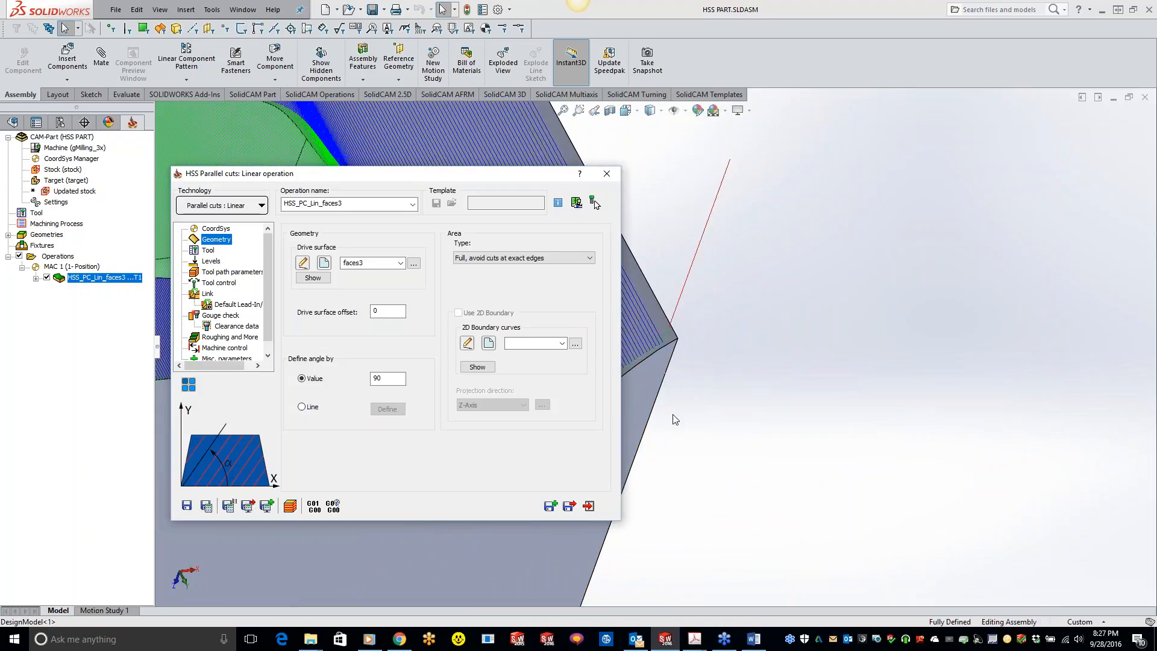
Review the Modify tool path parameters and the axial shift and tool contact point options, keeping the contact point on Auto
click(235, 272)
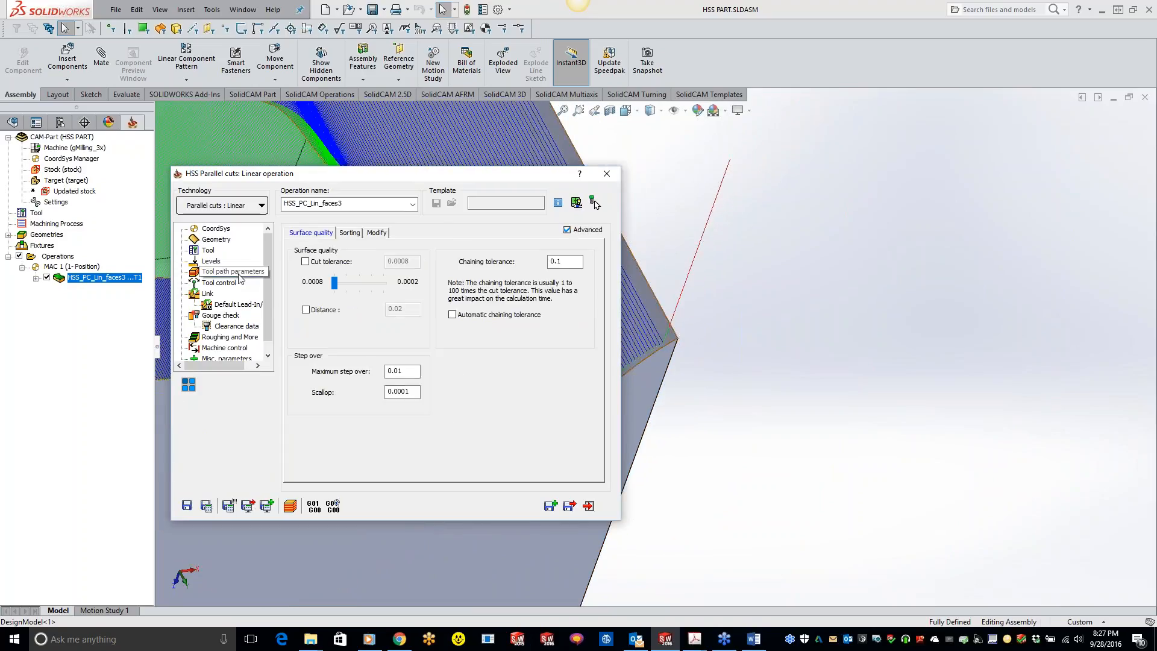
click(377, 233)
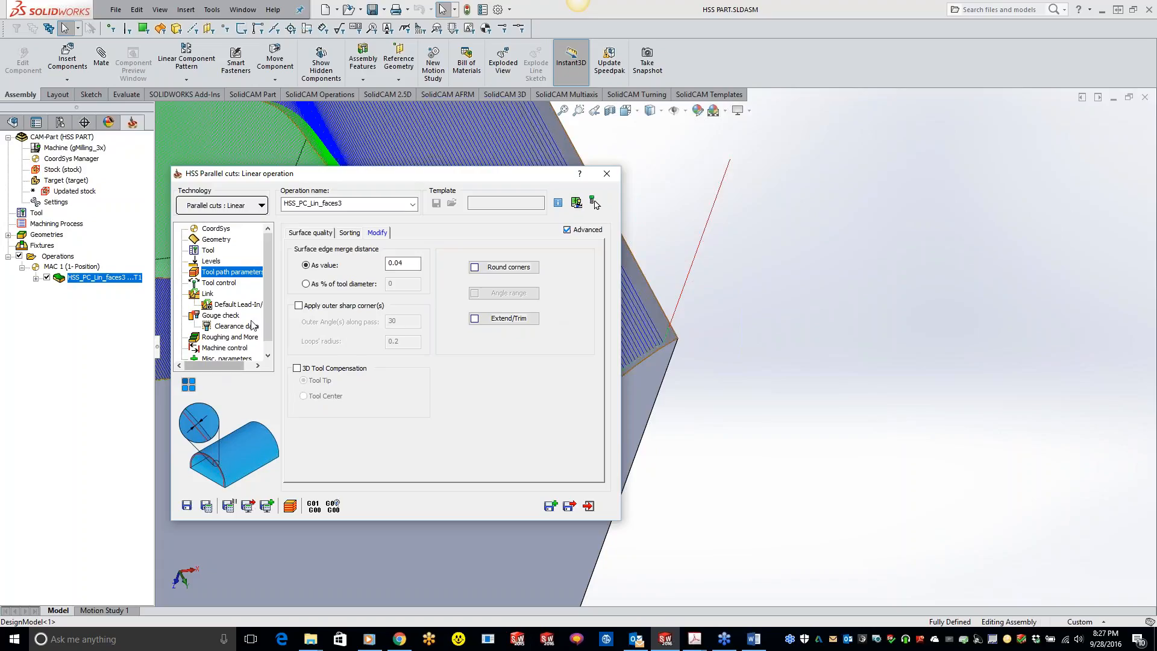
click(222, 283)
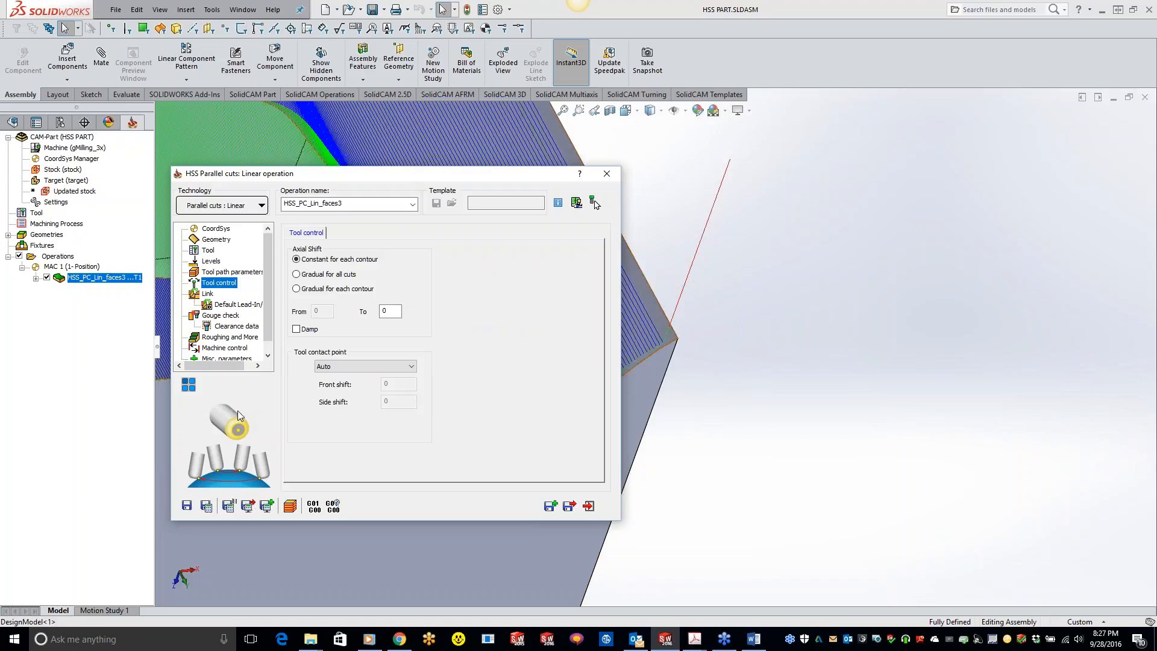
click(359, 367)
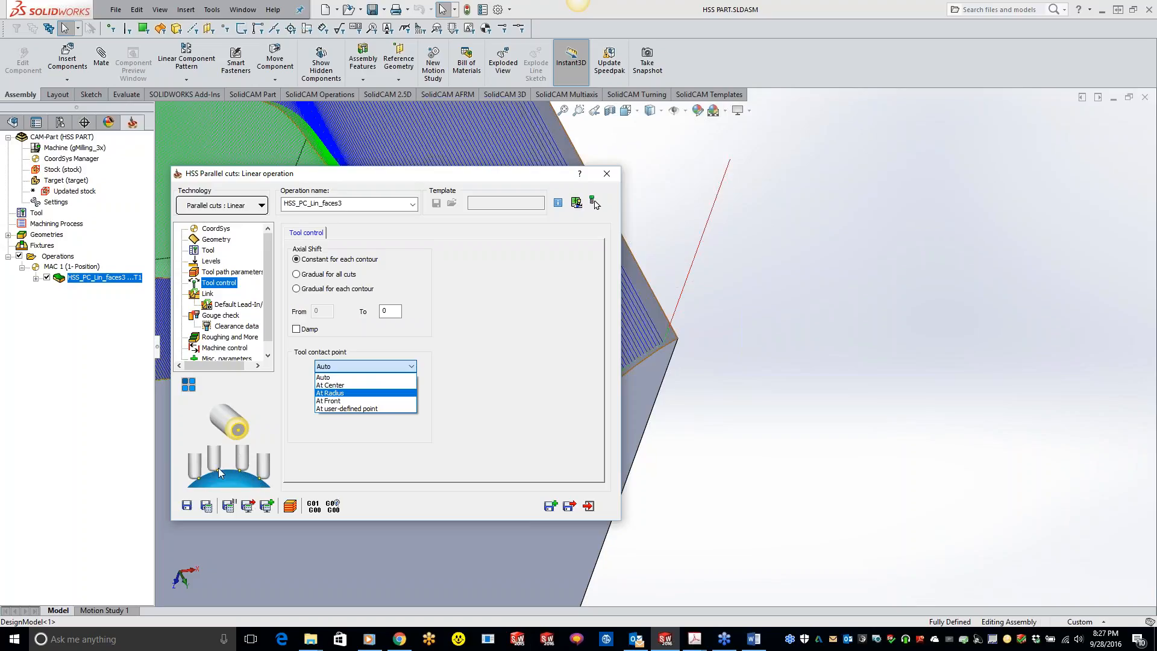
click(329, 378)
click(387, 311)
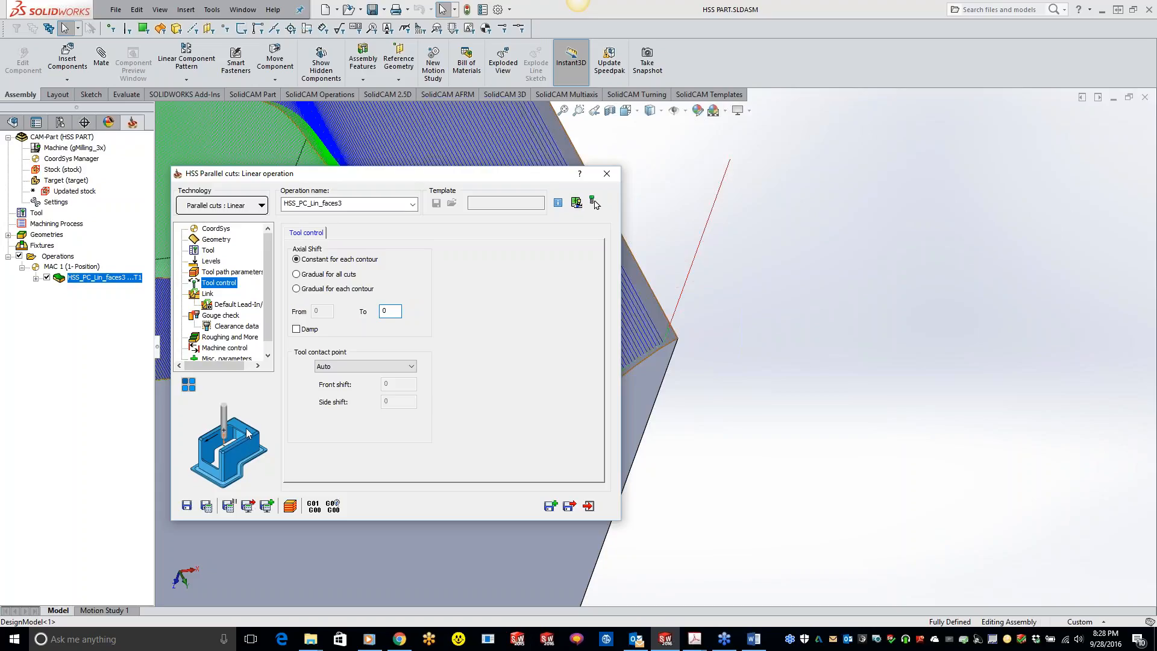
Simulate the linear operation in SolidVerify, inspect the machined wavy surface, and close the simulation and the operation
drag(538, 178, 789, 142)
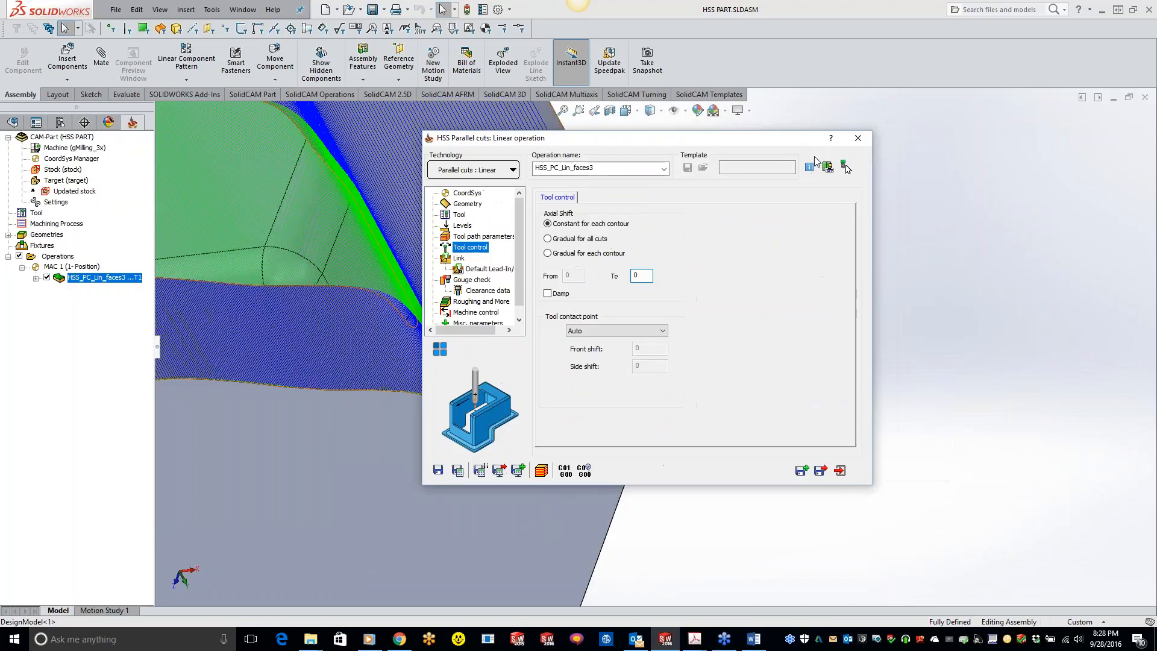
click(844, 167)
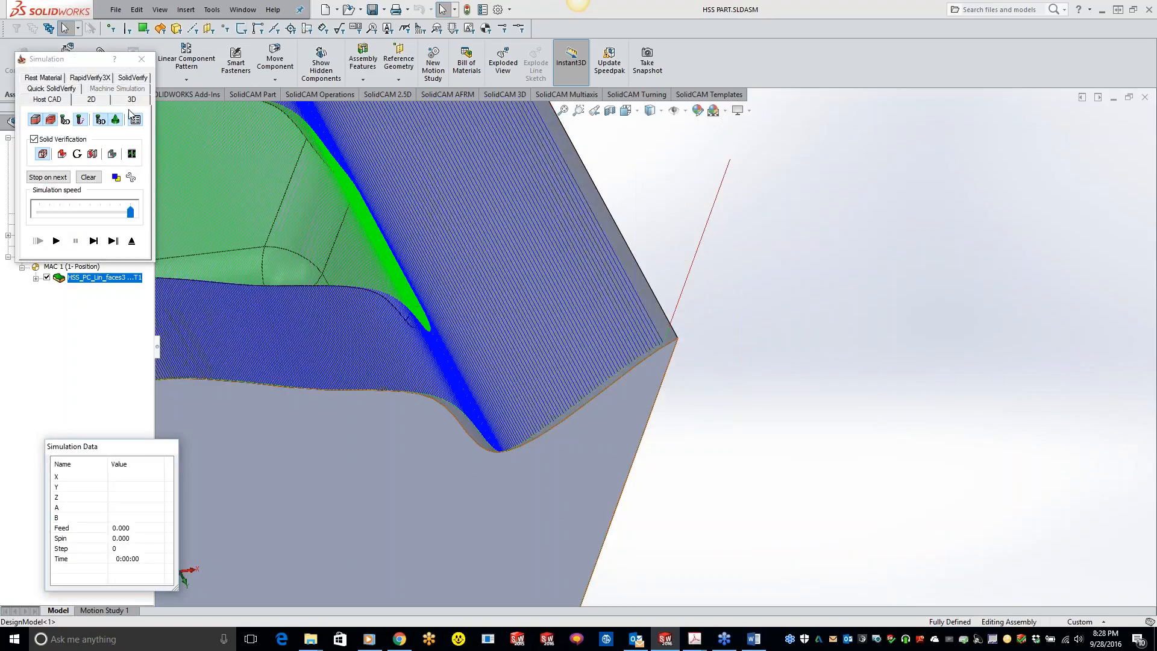
click(132, 78)
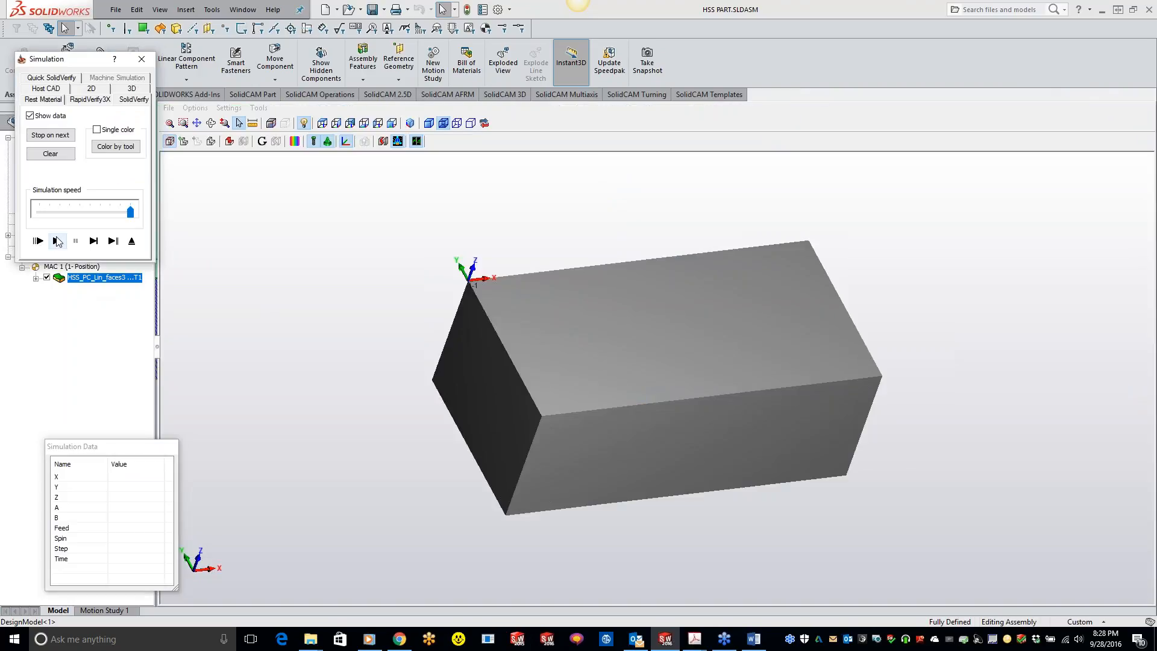
click(58, 242)
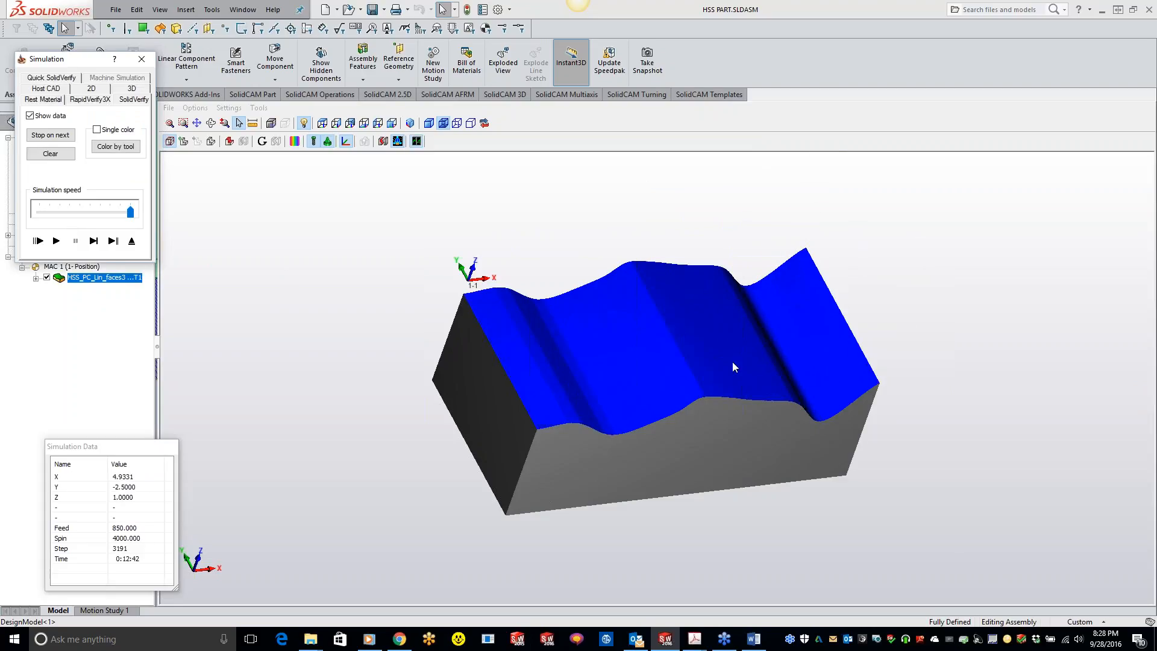
middle_drag(696, 325, 664, 322)
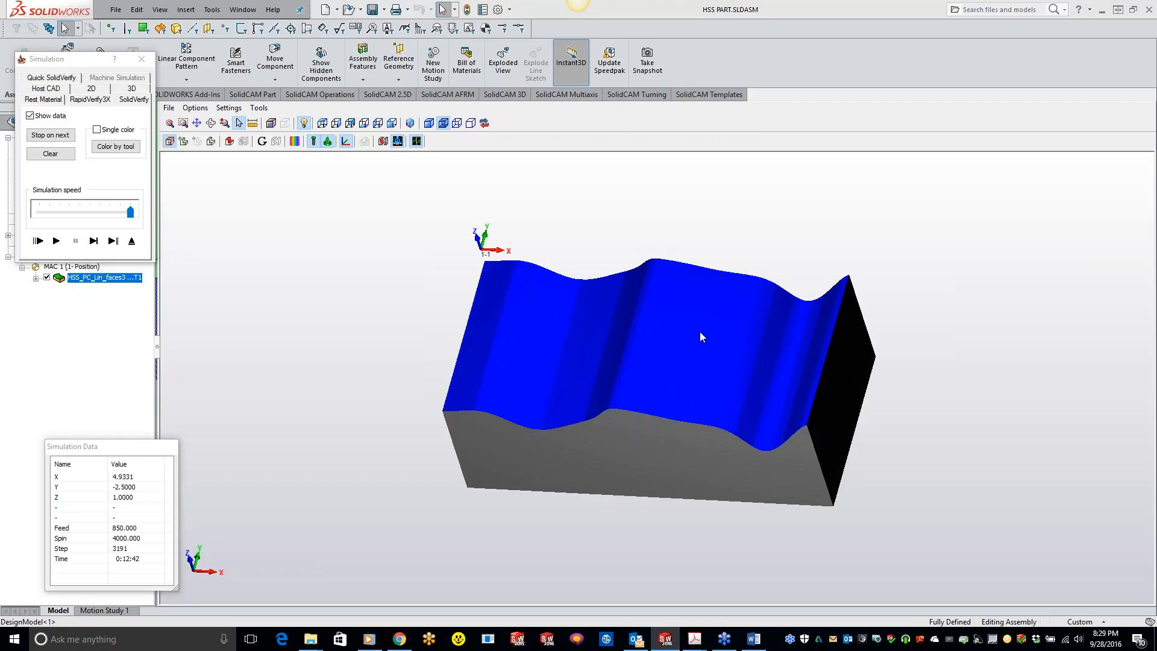
click(141, 58)
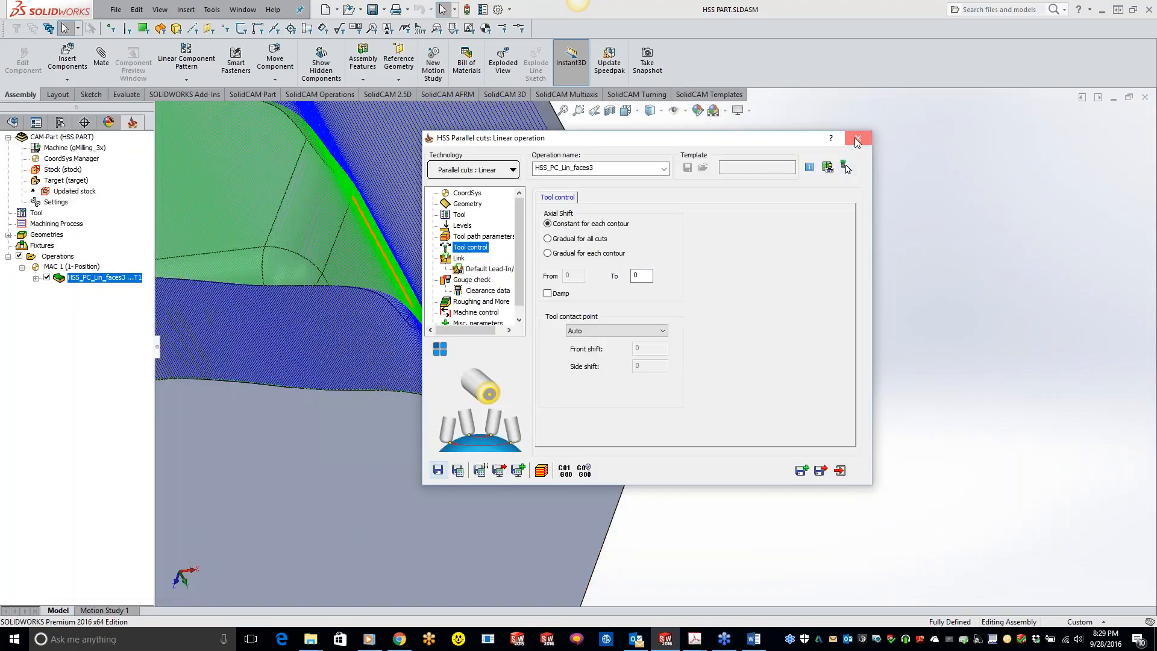
click(857, 140)
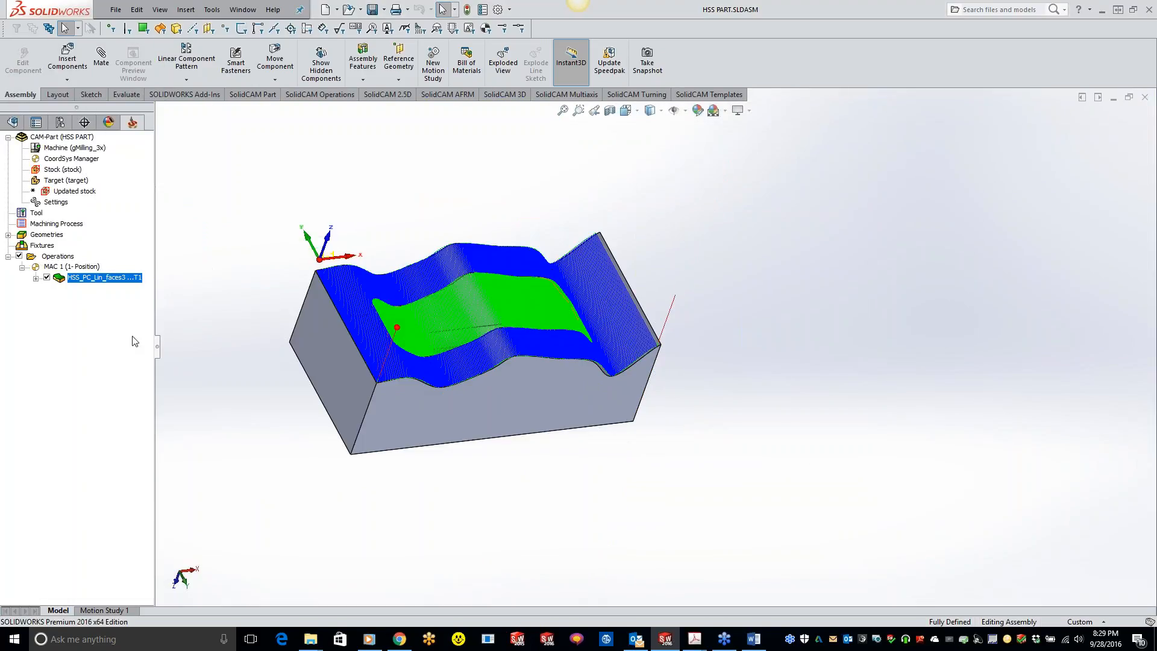
Hide the HSS_PC_Lin_faces3 toolpath and orient the view normal to the pocket floor
click(46, 278)
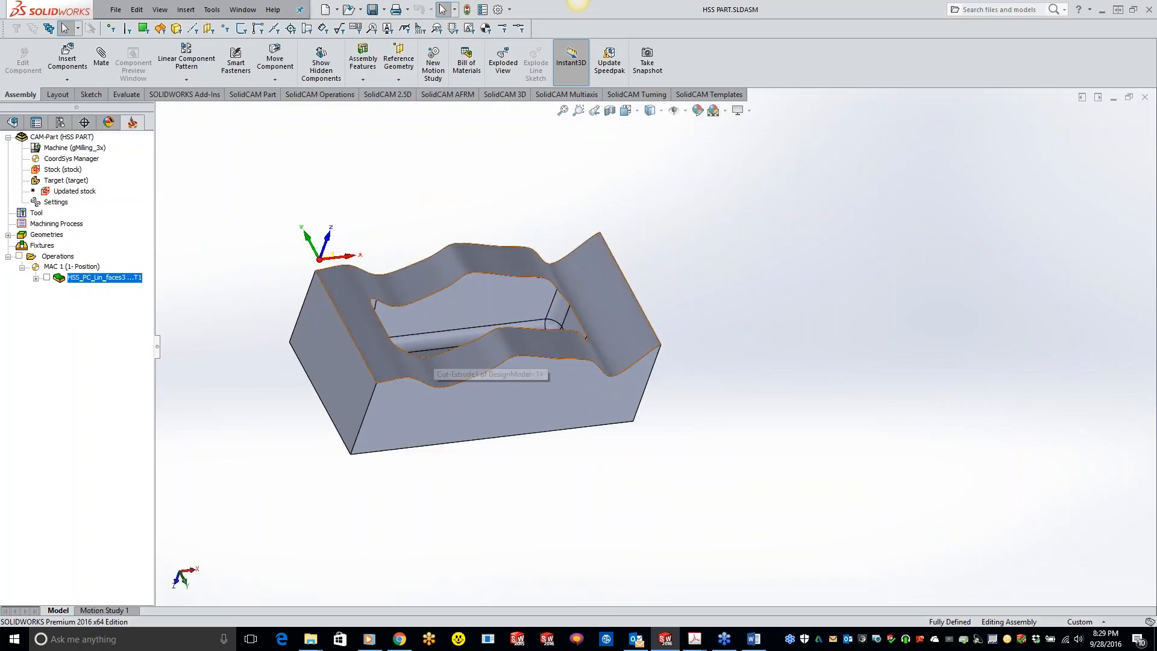
click(425, 362)
key(space)
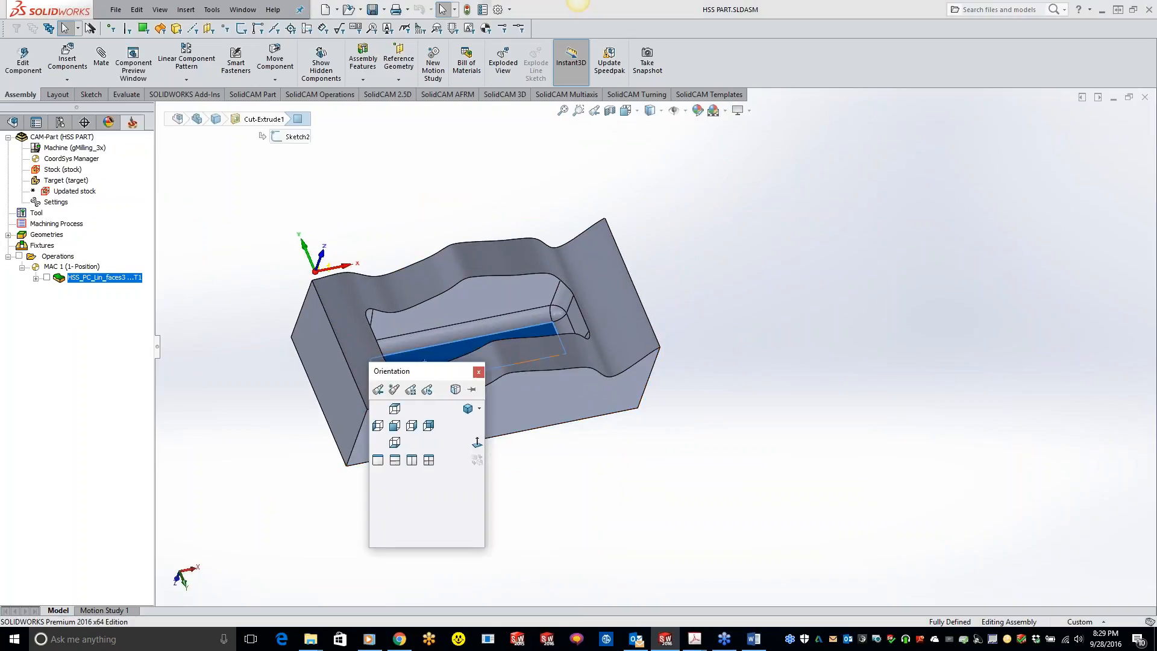
click(474, 441)
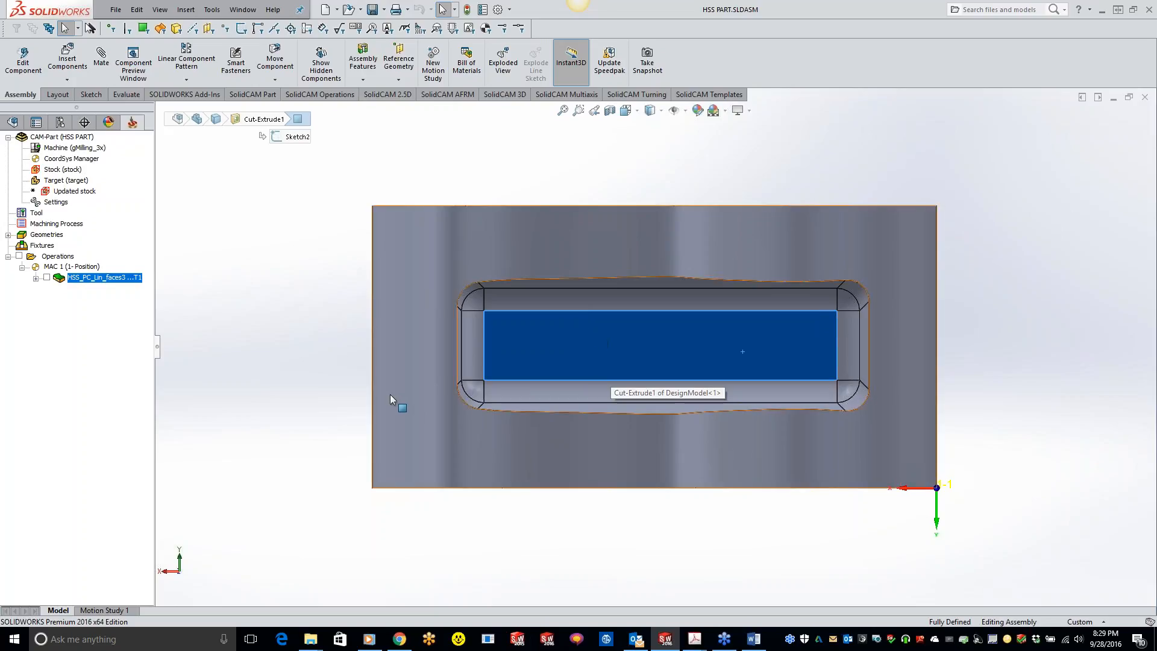
Add a 2D iMachining operation after the HSS operation and assign the existing contour geometry to it
right_click(117, 285)
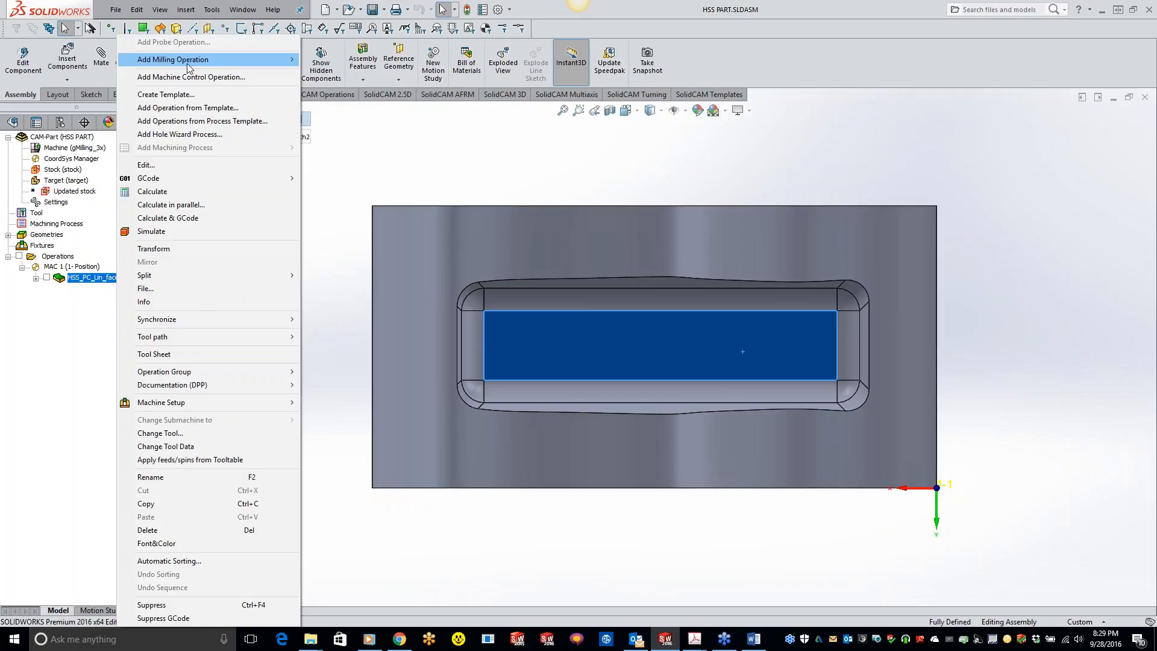
click(311, 60)
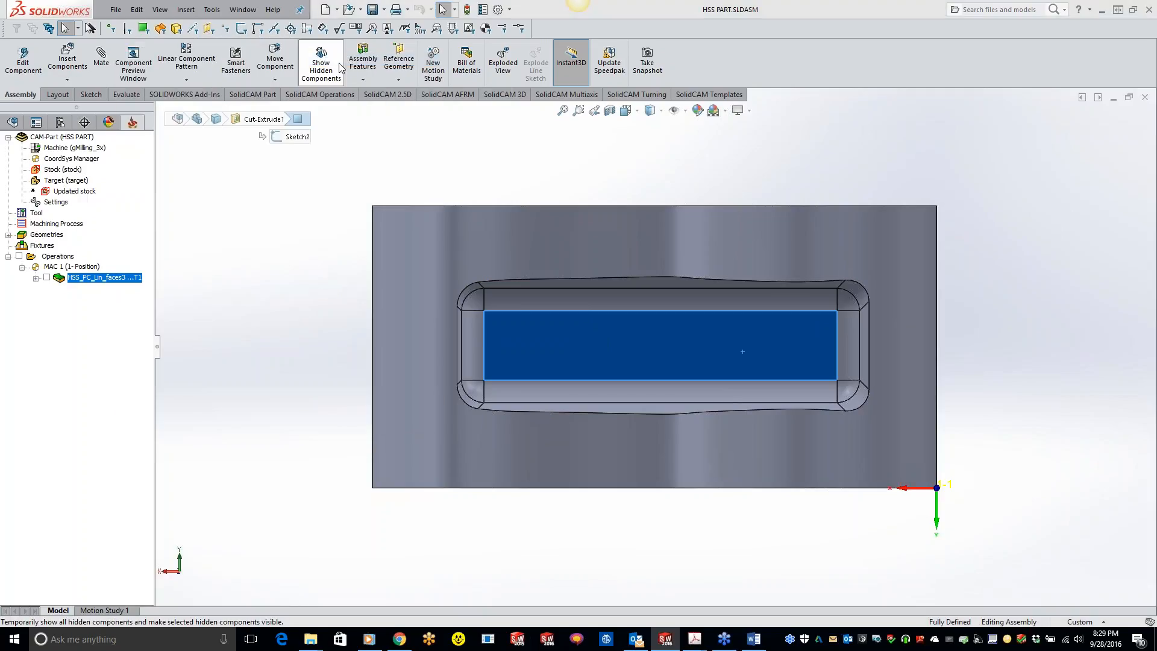
click(228, 142)
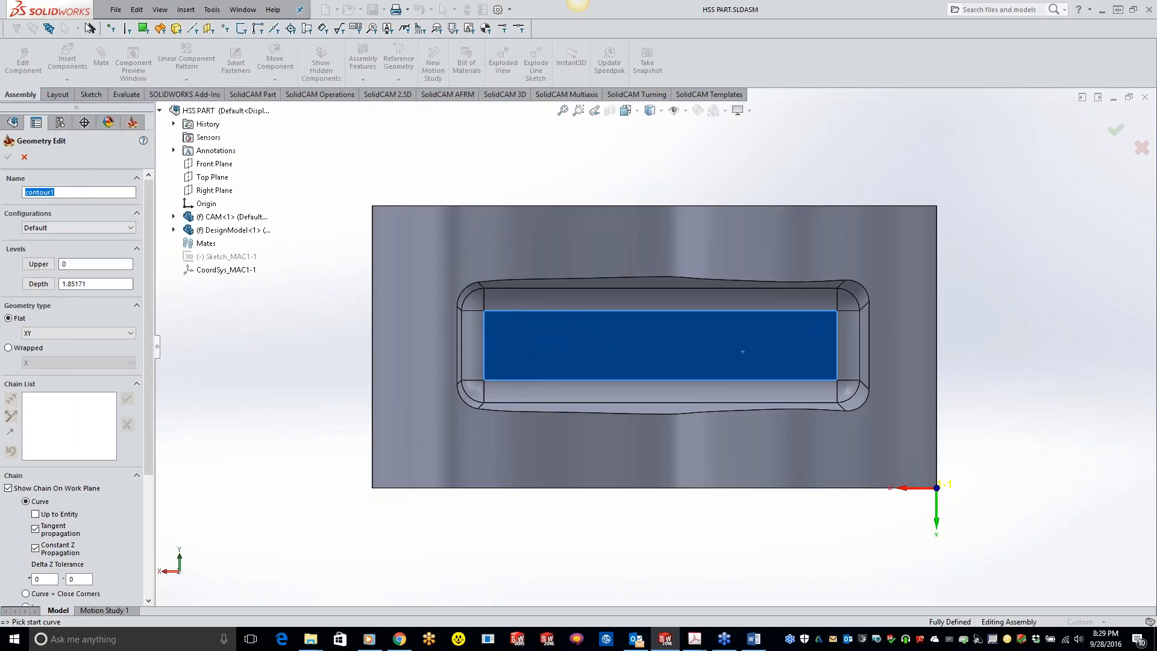
click(24, 157)
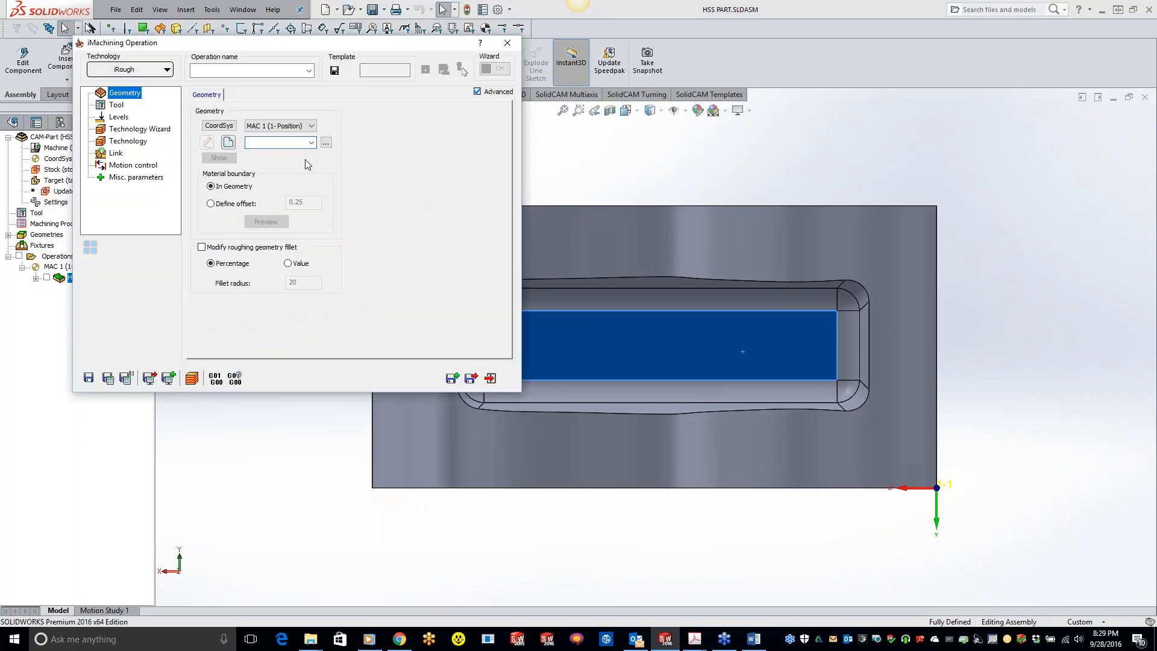
click(311, 143)
click(274, 153)
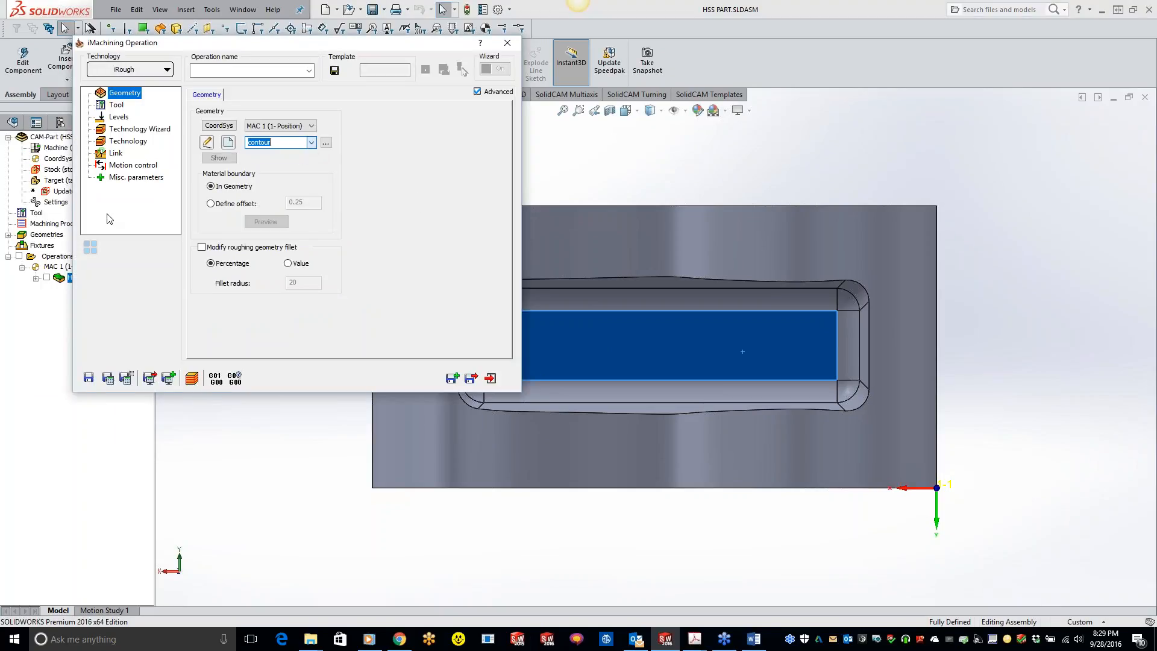
Choose the 0.25 inch end mill, tool number 2, and define the pocket depth from the pocket floor
click(116, 106)
click(270, 276)
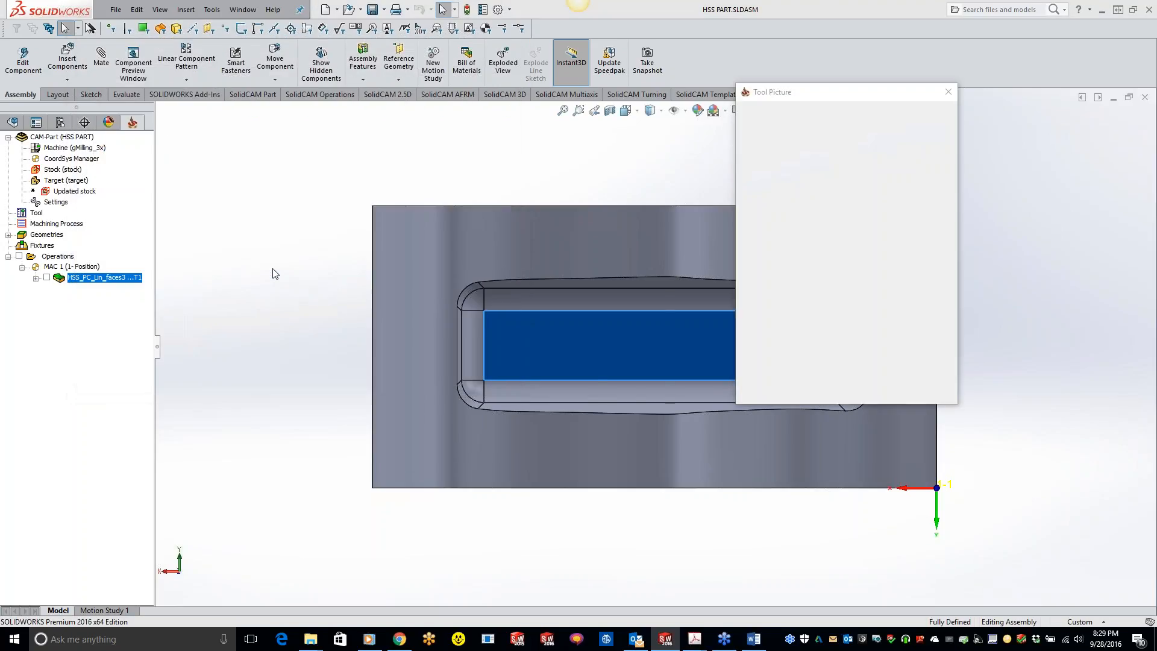
double_click(117, 137)
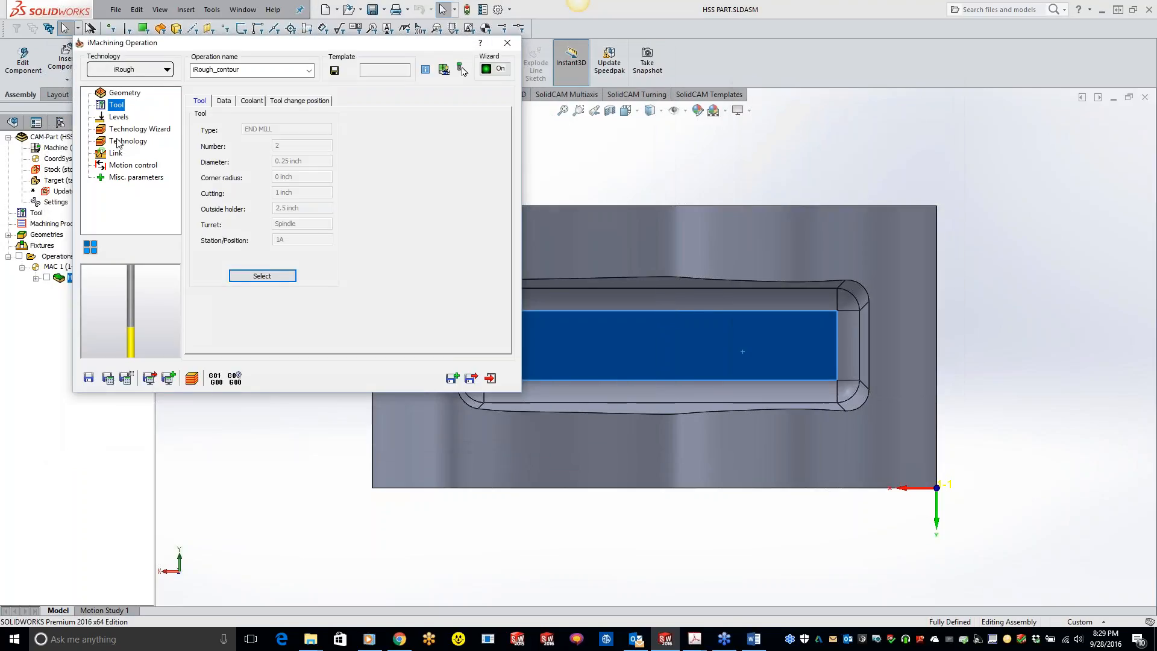
click(119, 116)
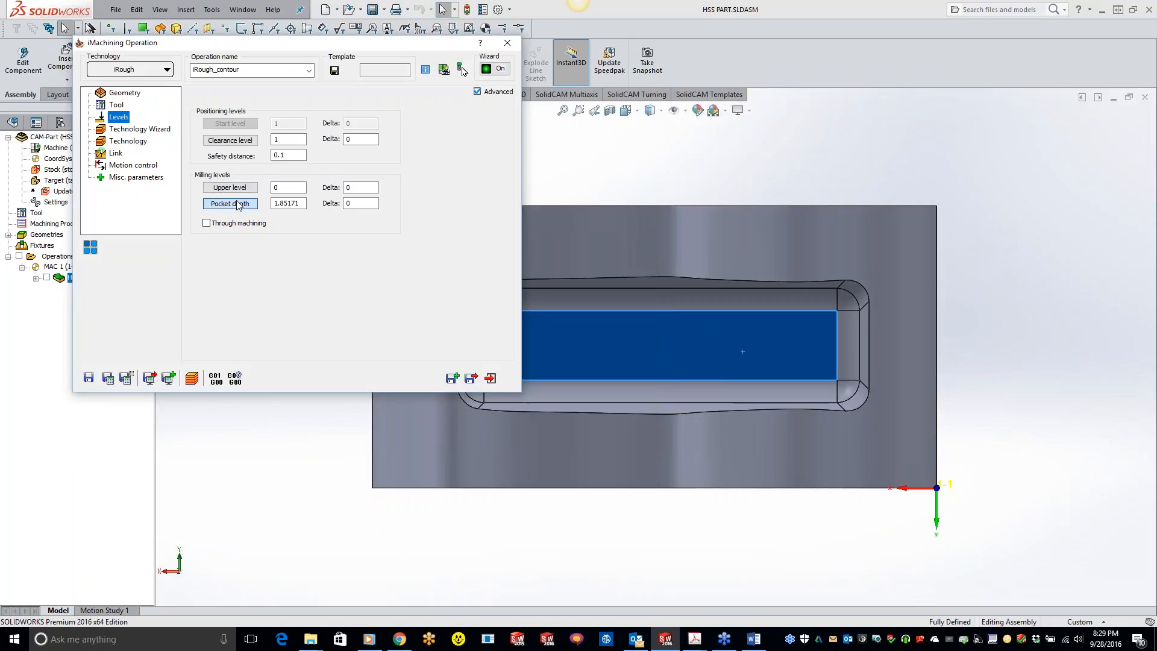
click(233, 203)
click(9, 157)
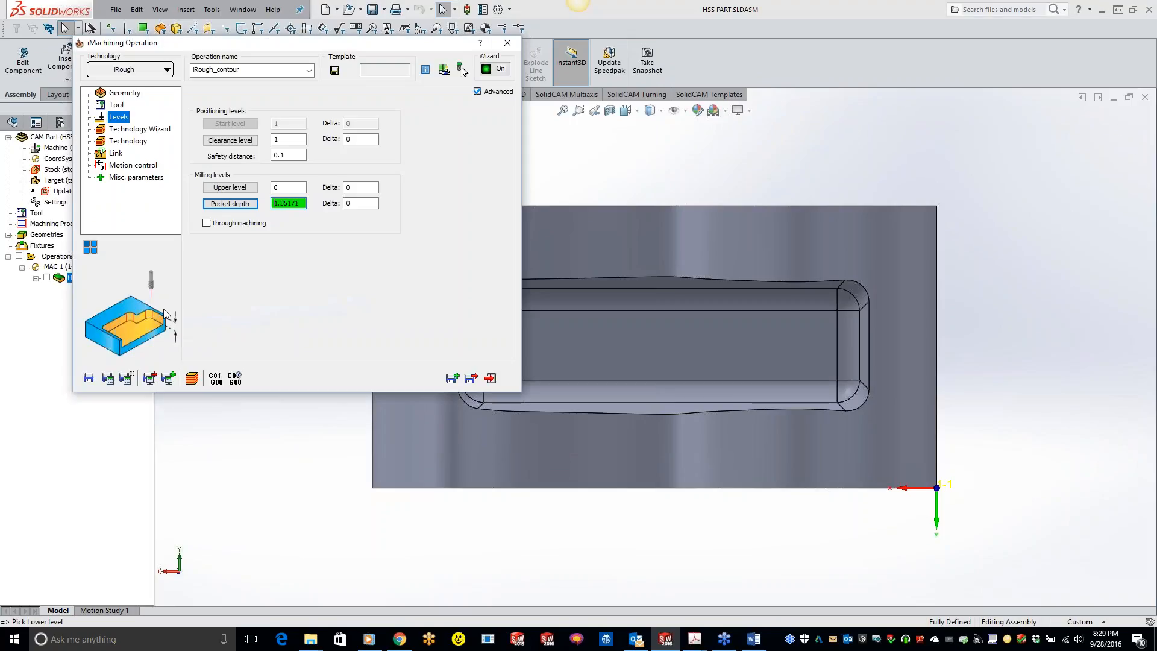
Set the iMachining machining level to 8, enable Turbo Mode, and save and calculate the operation
click(139, 129)
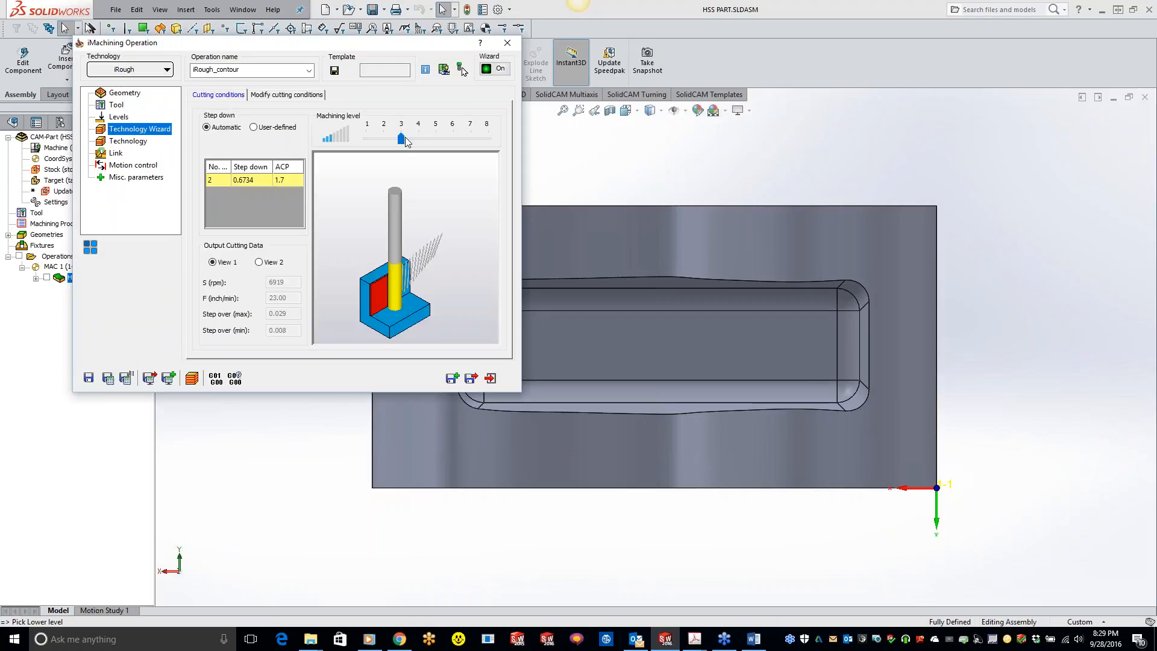
drag(400, 138, 488, 138)
click(288, 95)
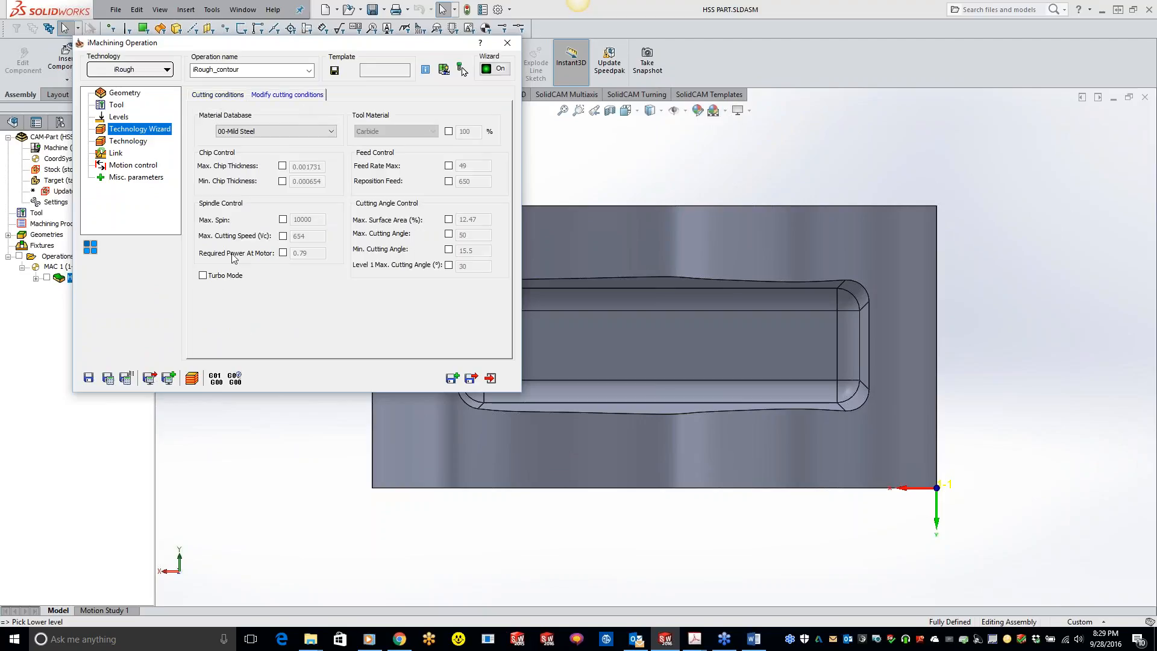
click(204, 276)
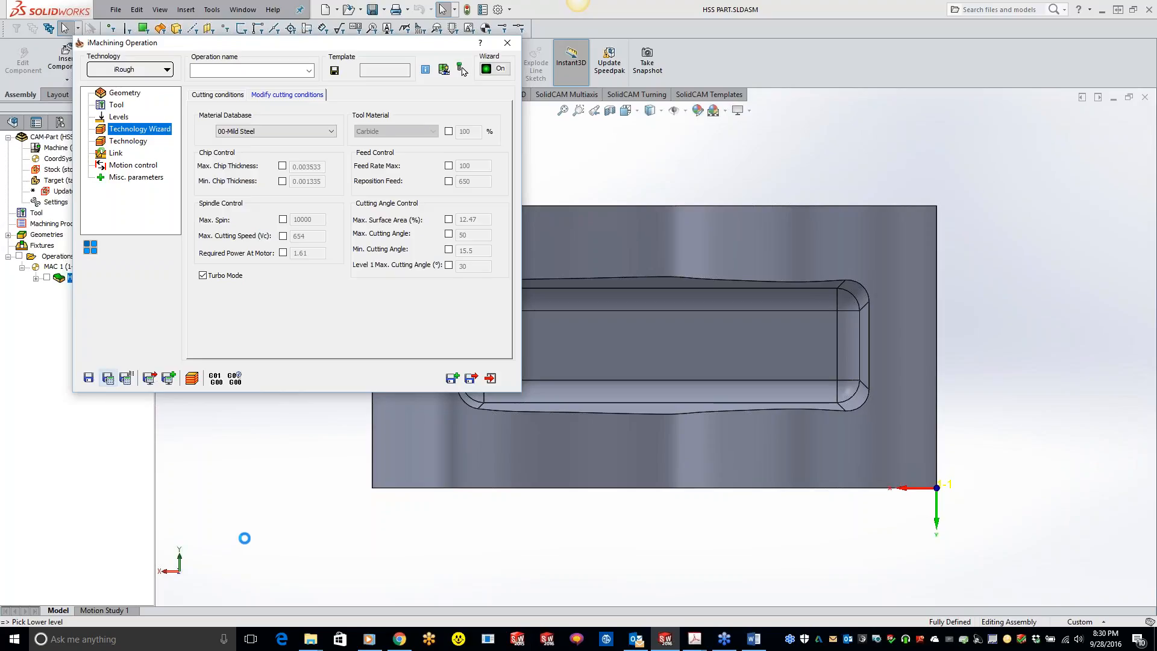
Set the floor offset to 0, save and recalculate the iRough operation, inspect its toolpath in the pocket, and close it
click(138, 144)
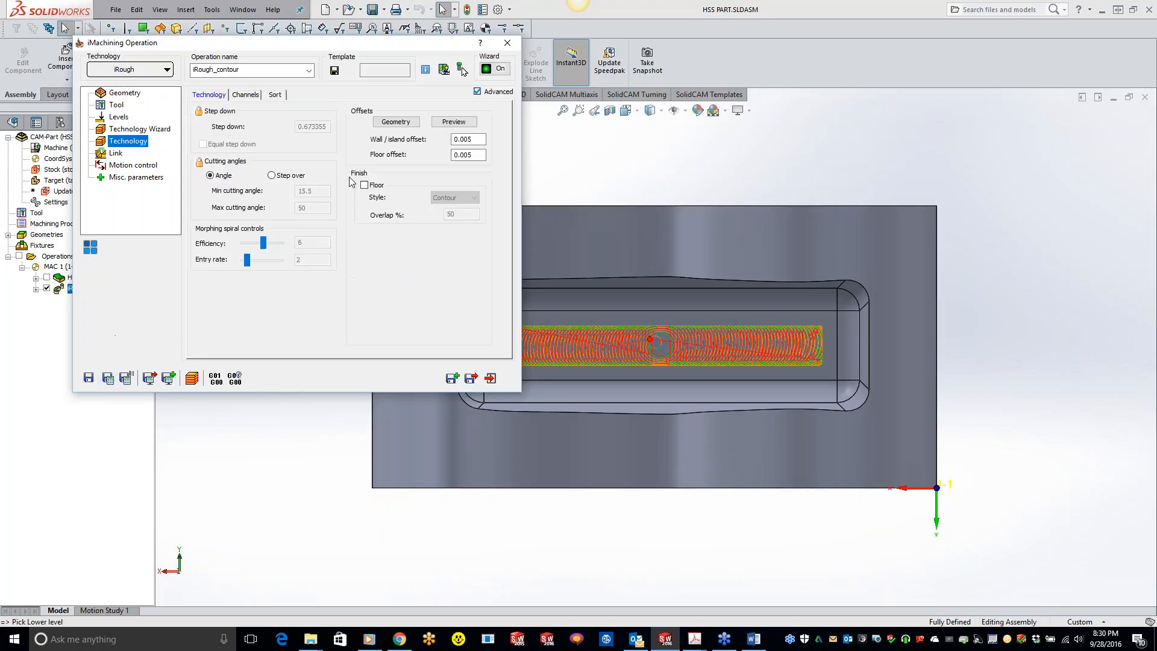
double_click(465, 155)
text(0)
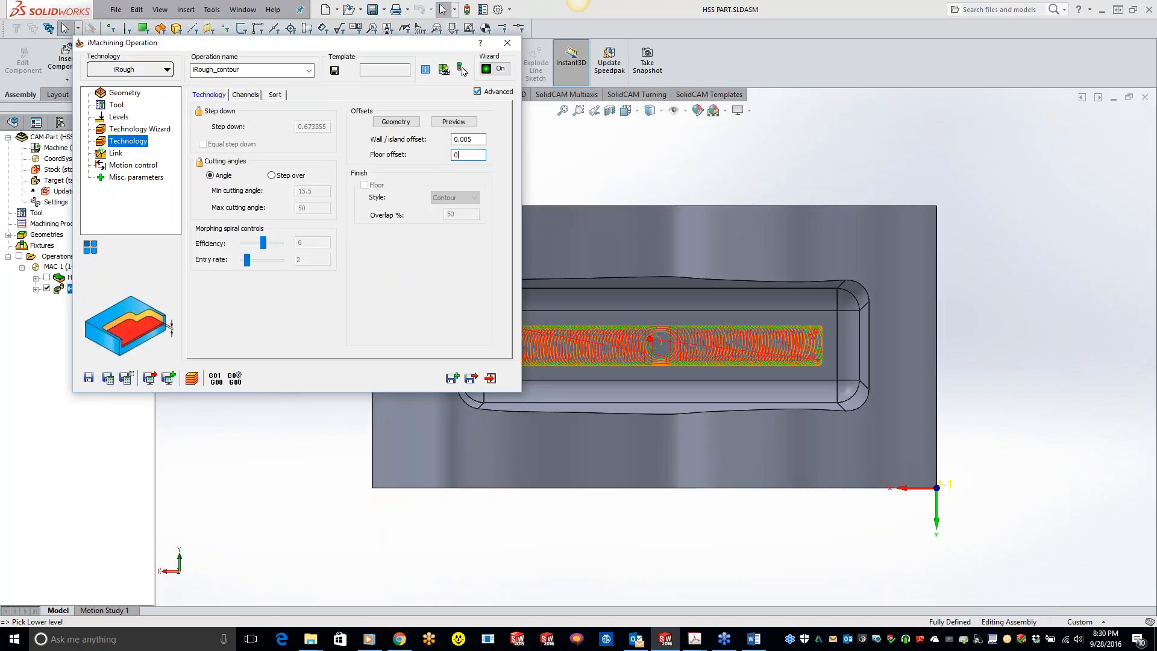
click(108, 378)
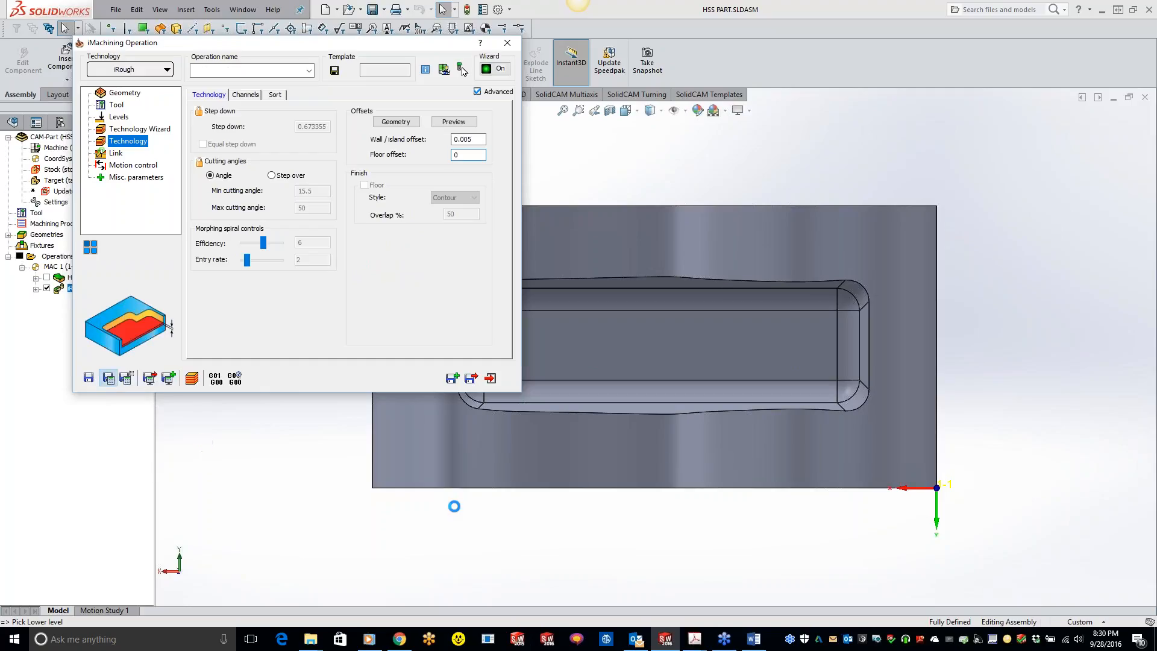
middle_drag(700, 413, 783, 314)
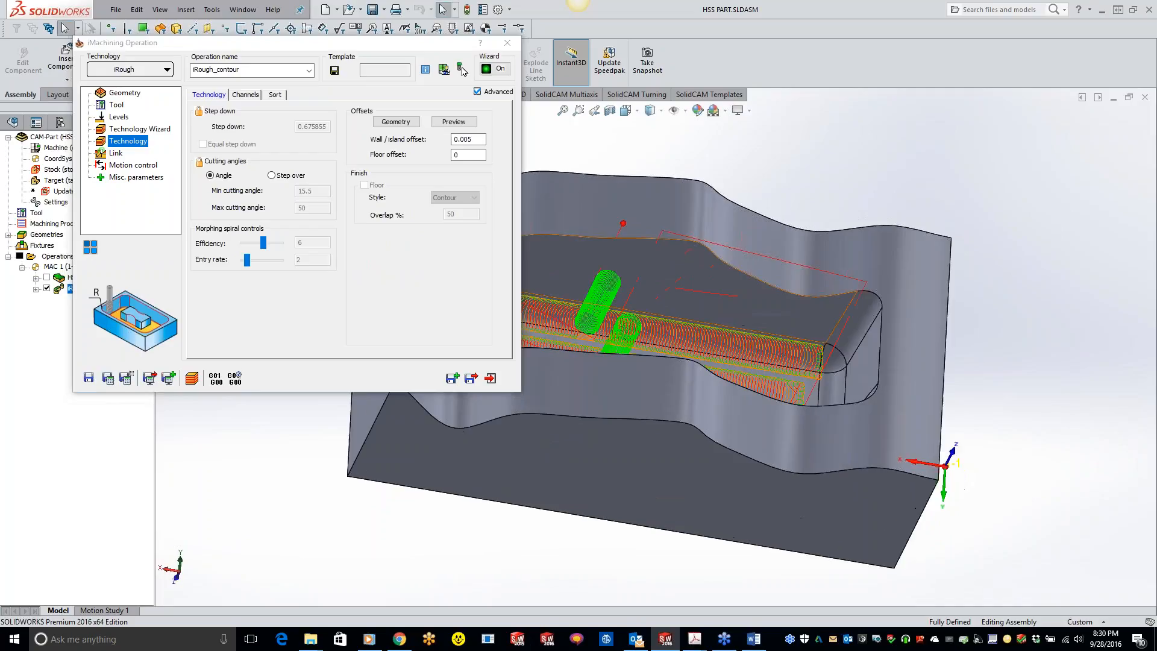
click(508, 43)
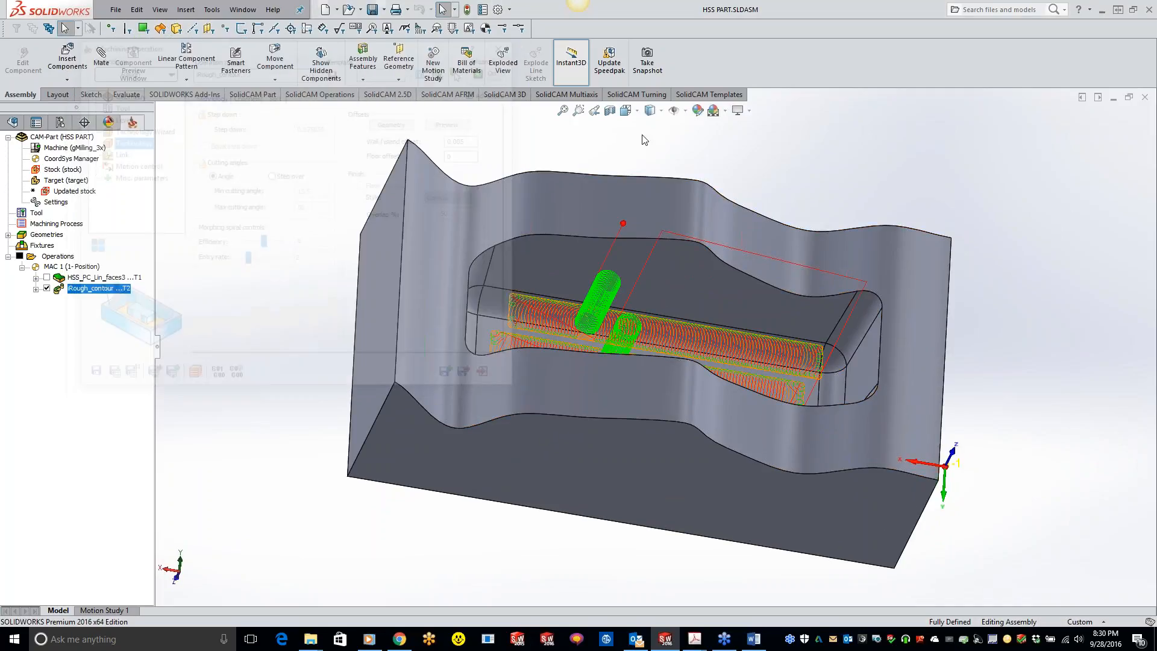
Hide the iRough toolpath and add an HSS operation after it using the Parallel cuts: Constant Z technology
click(47, 288)
middle_drag(835, 388, 796, 353)
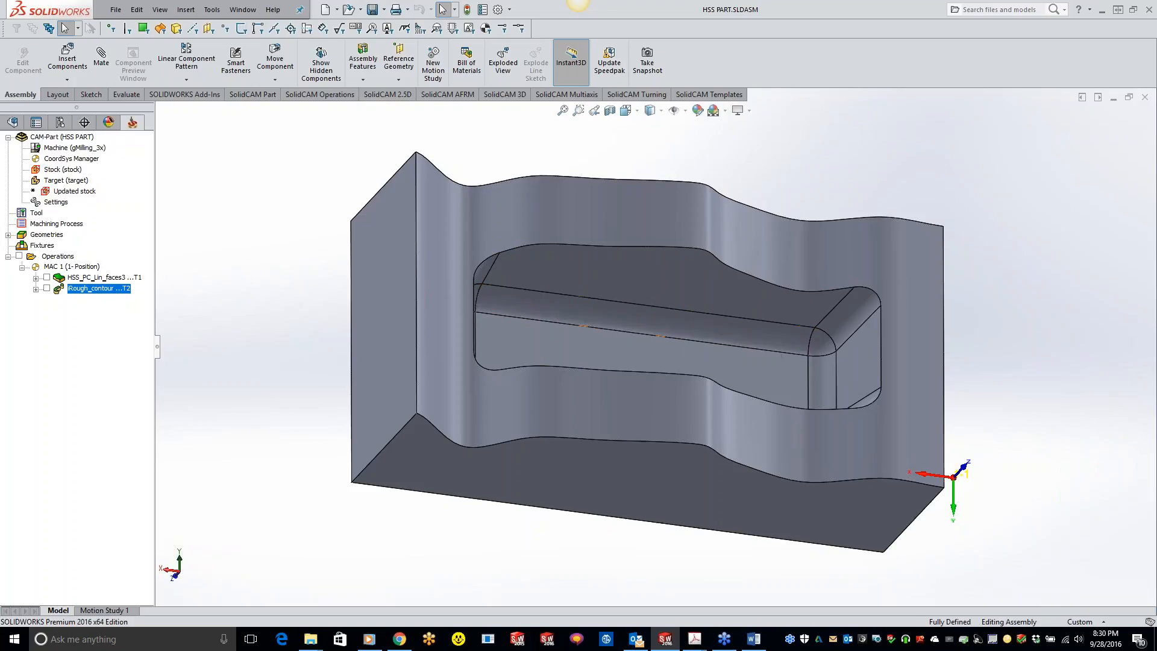
right_click(111, 290)
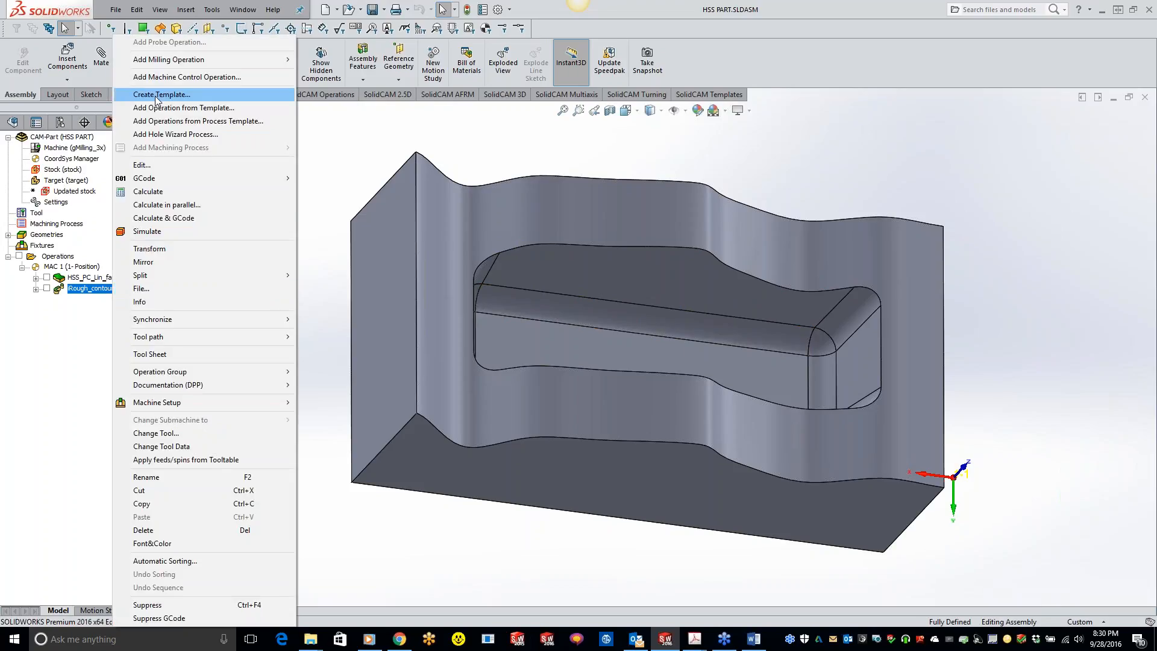
mouse_move(175, 61)
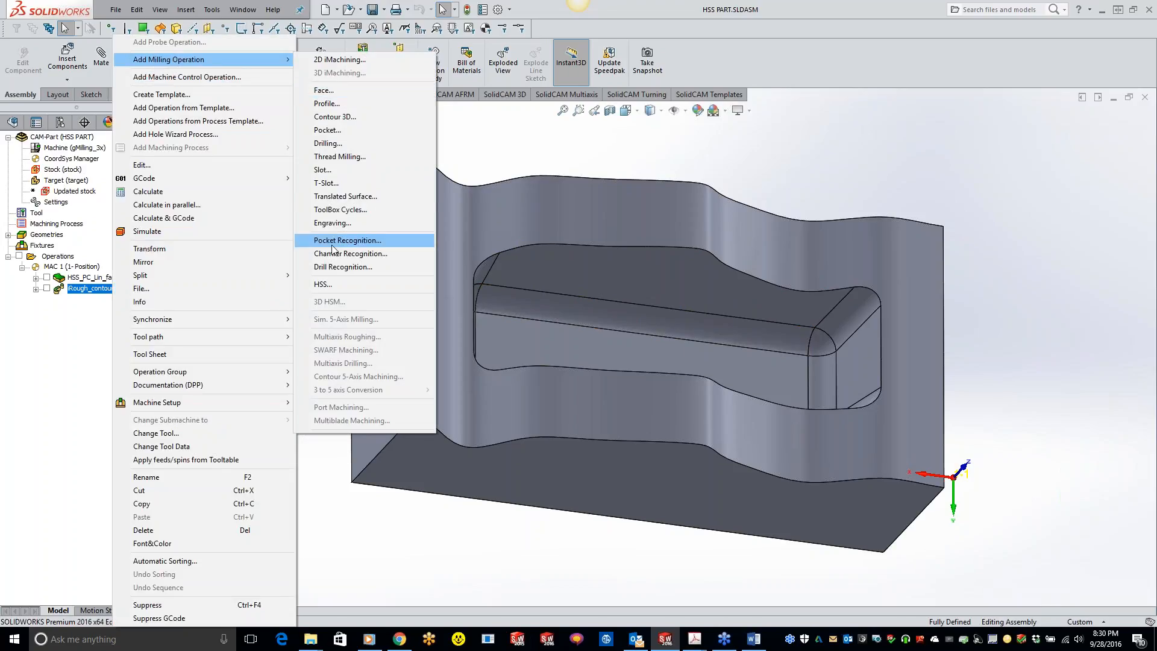
click(339, 283)
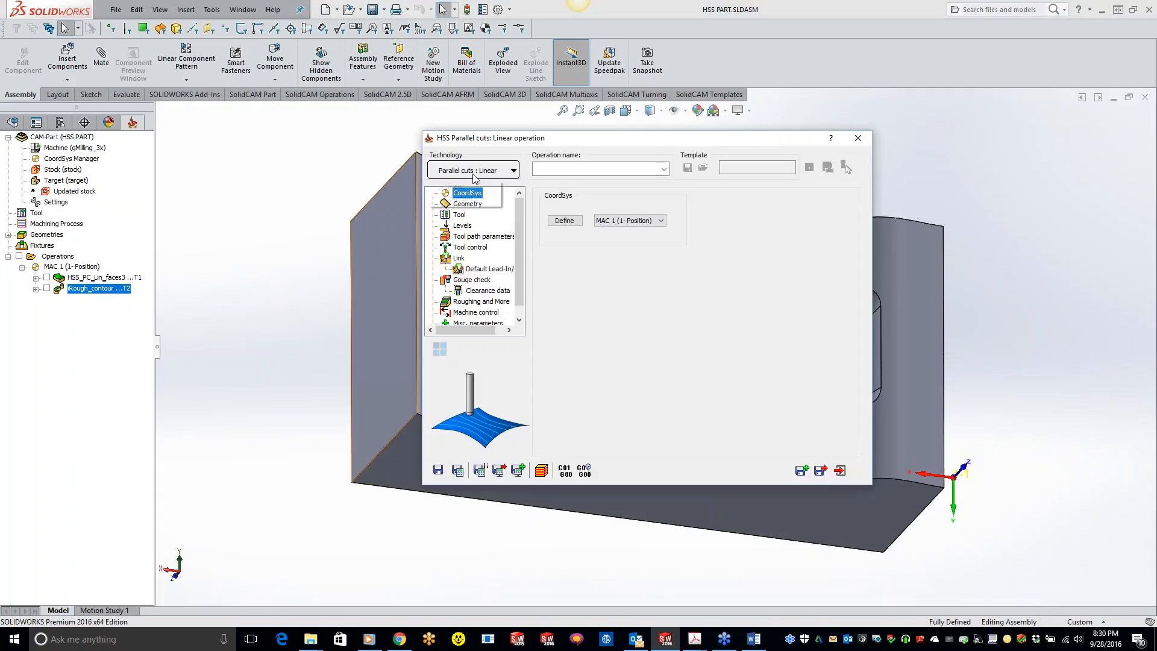
click(474, 187)
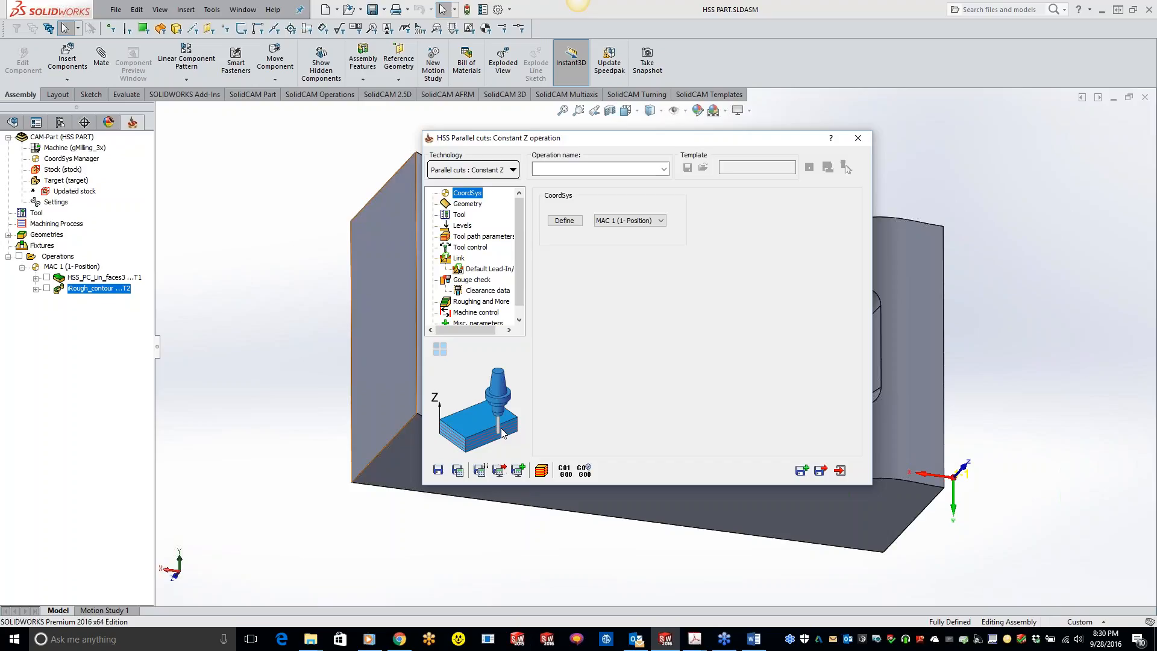
Assign the existing faces1 geometry, covering the pocket walls and fillets, as the operation's drive surface
drag(612, 140, 440, 134)
click(304, 199)
click(404, 223)
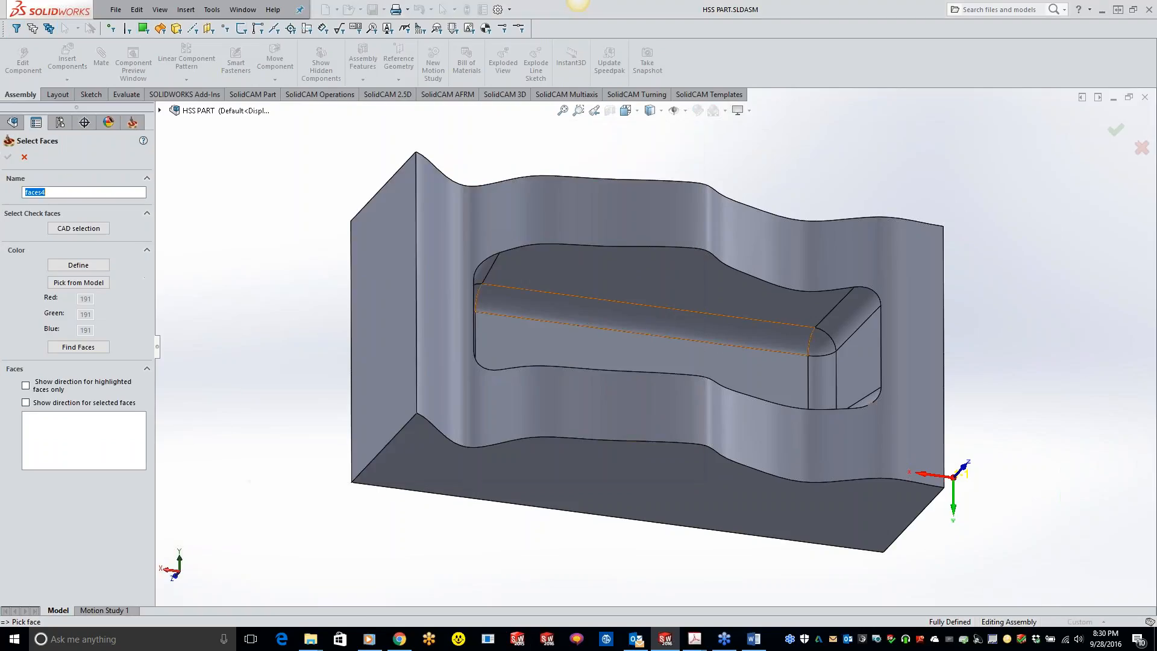
click(24, 156)
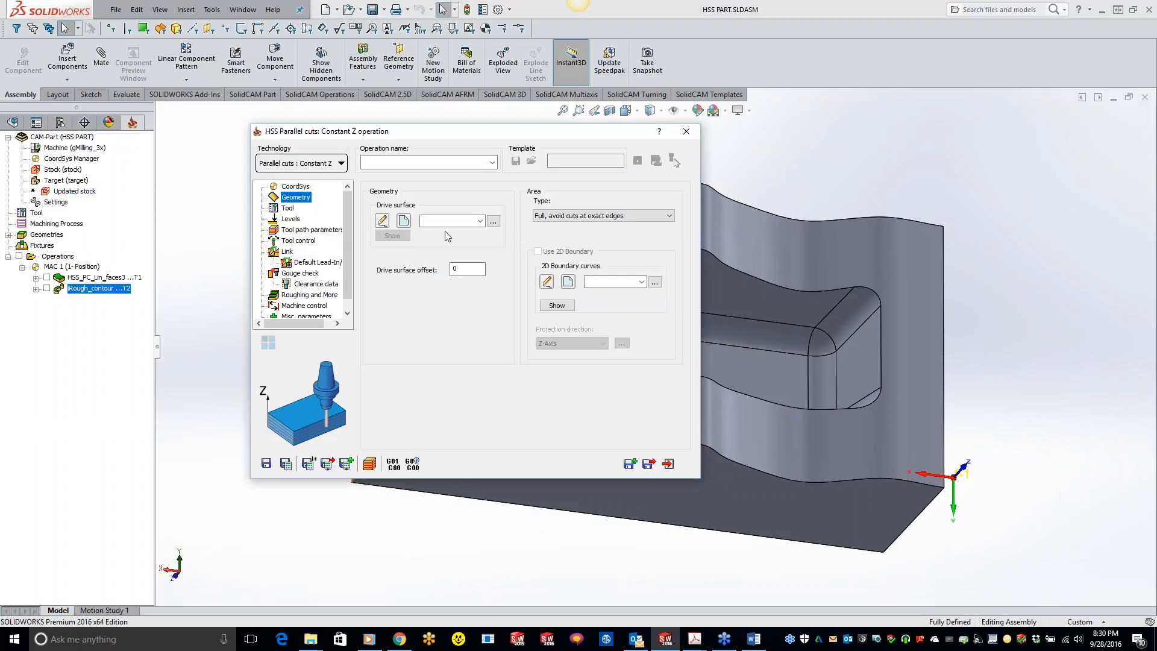
click(495, 222)
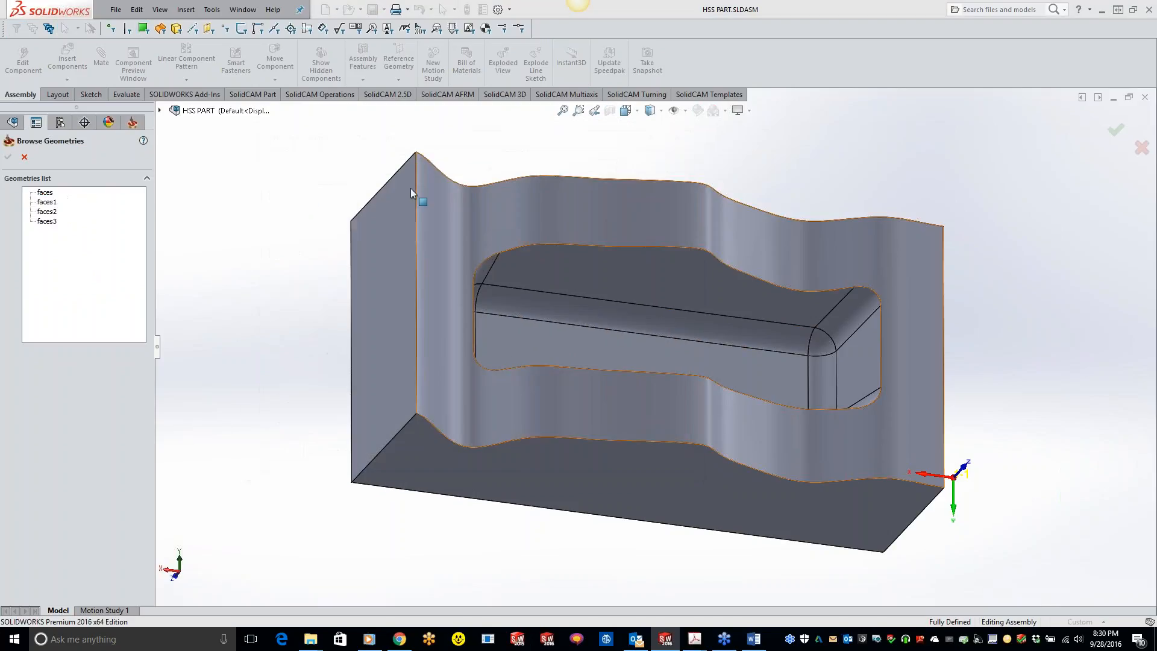
click(48, 213)
click(48, 203)
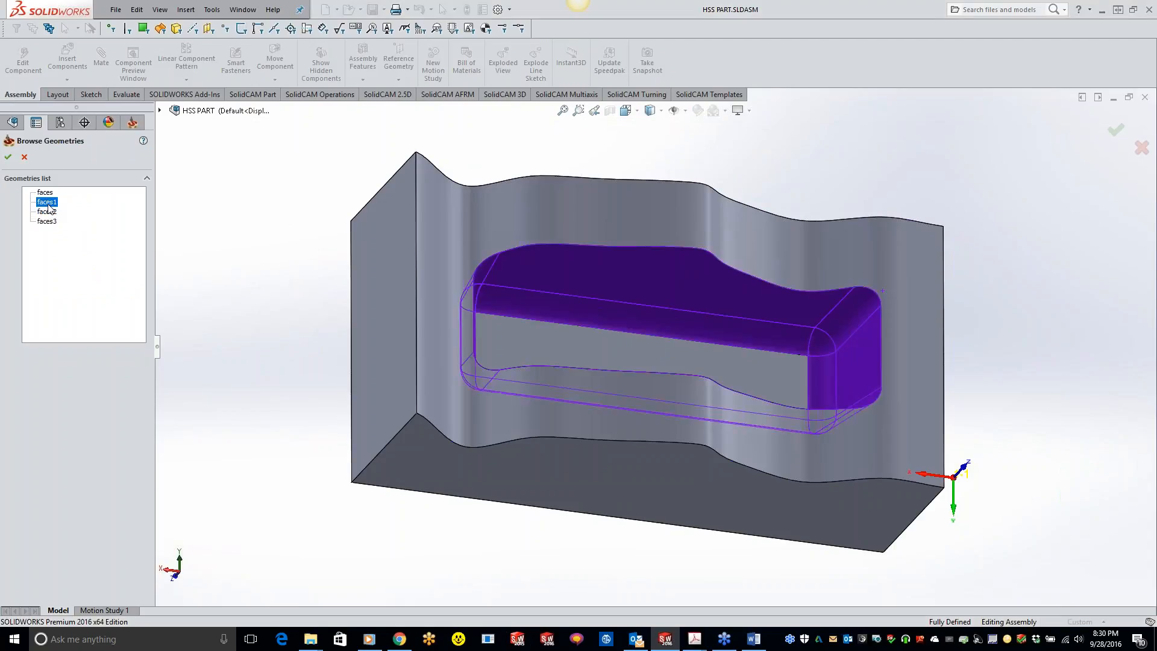
click(8, 157)
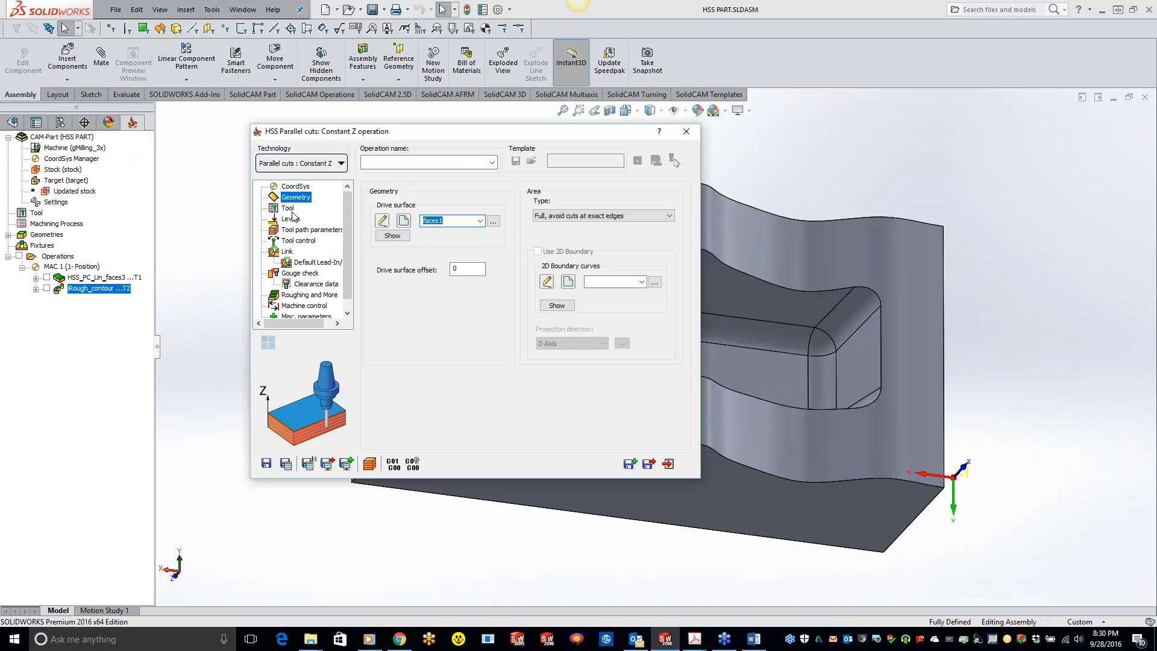
Choose the 0.25 inch ball nose mill, tool number 1, and save and calculate the Constant Z operation
click(289, 210)
click(436, 381)
double_click(138, 125)
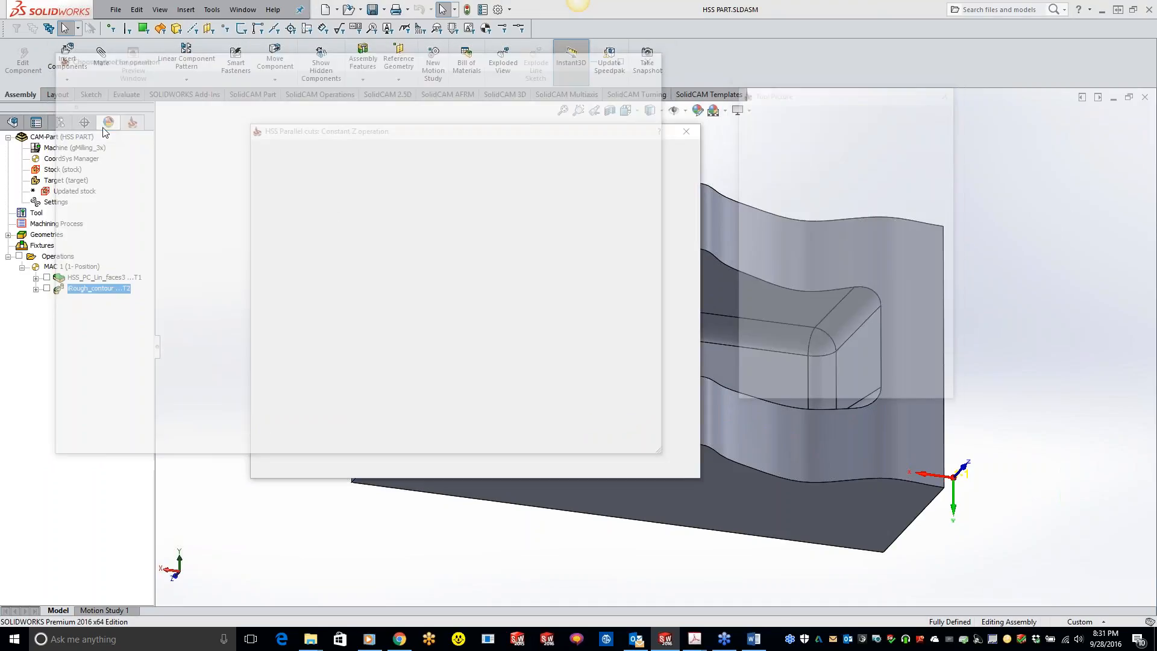
click(285, 464)
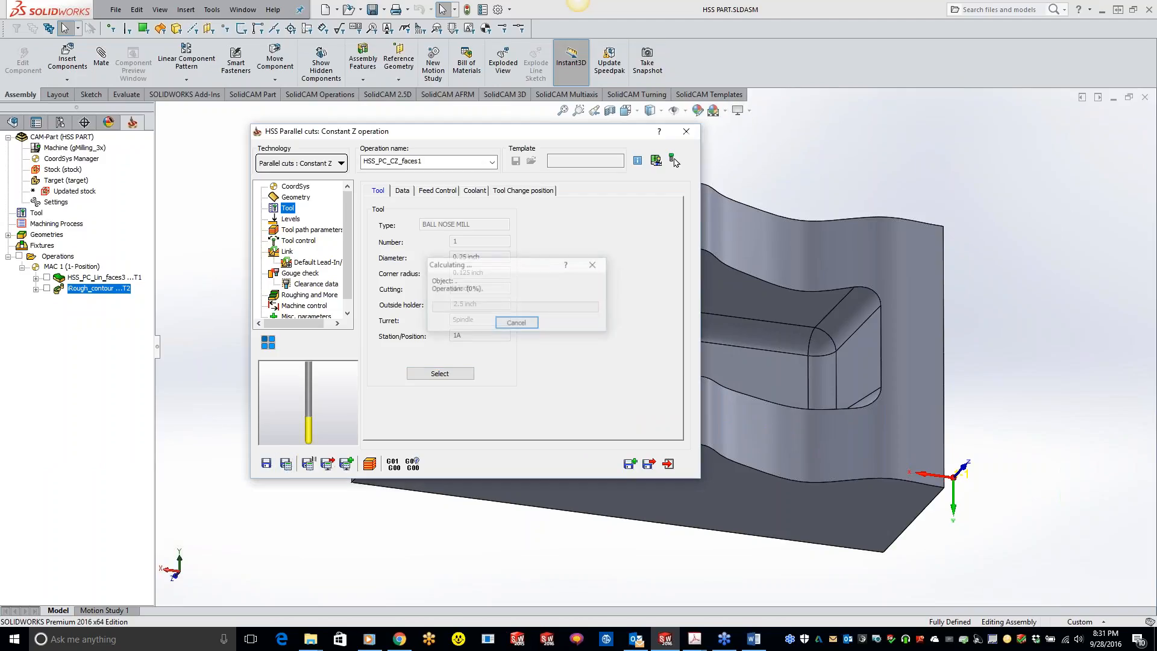
drag(446, 134, 206, 95)
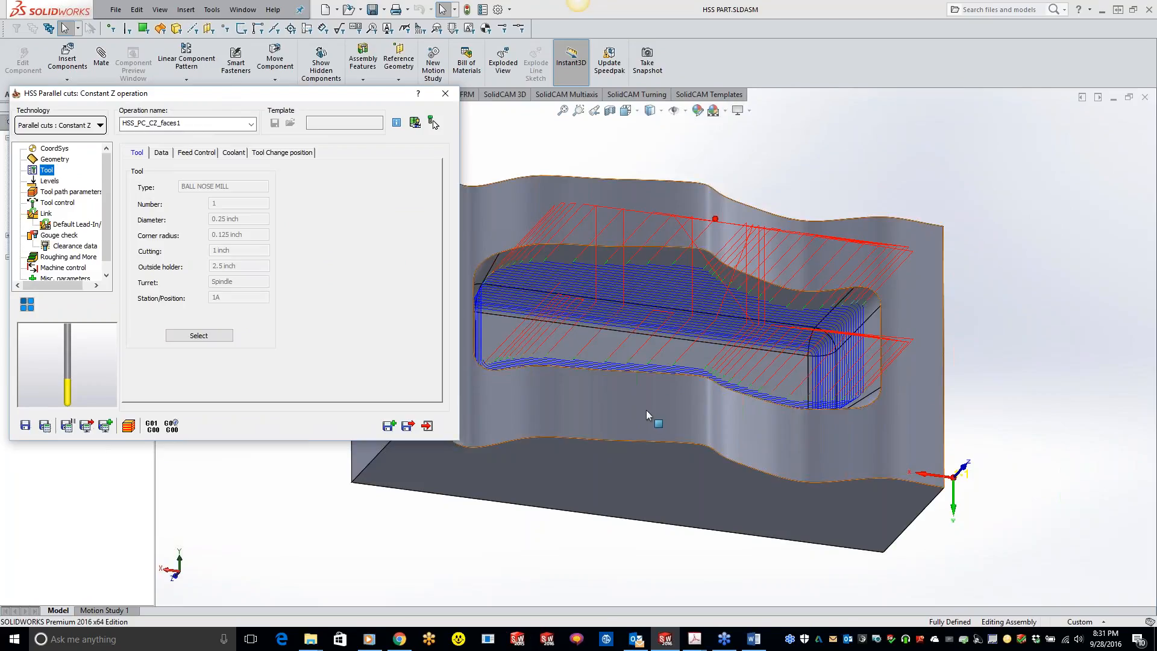
Try the Linear parallel cuts technology on the pocket faces, recalculating and inspecting the toolpath
click(79, 126)
click(64, 143)
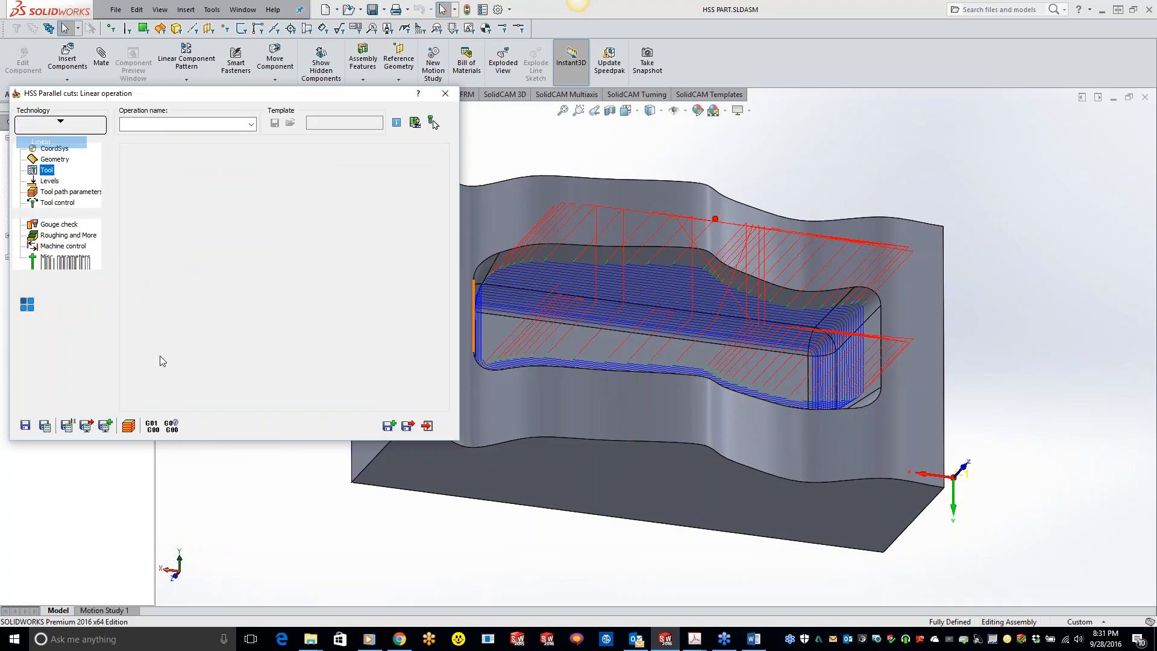
click(46, 427)
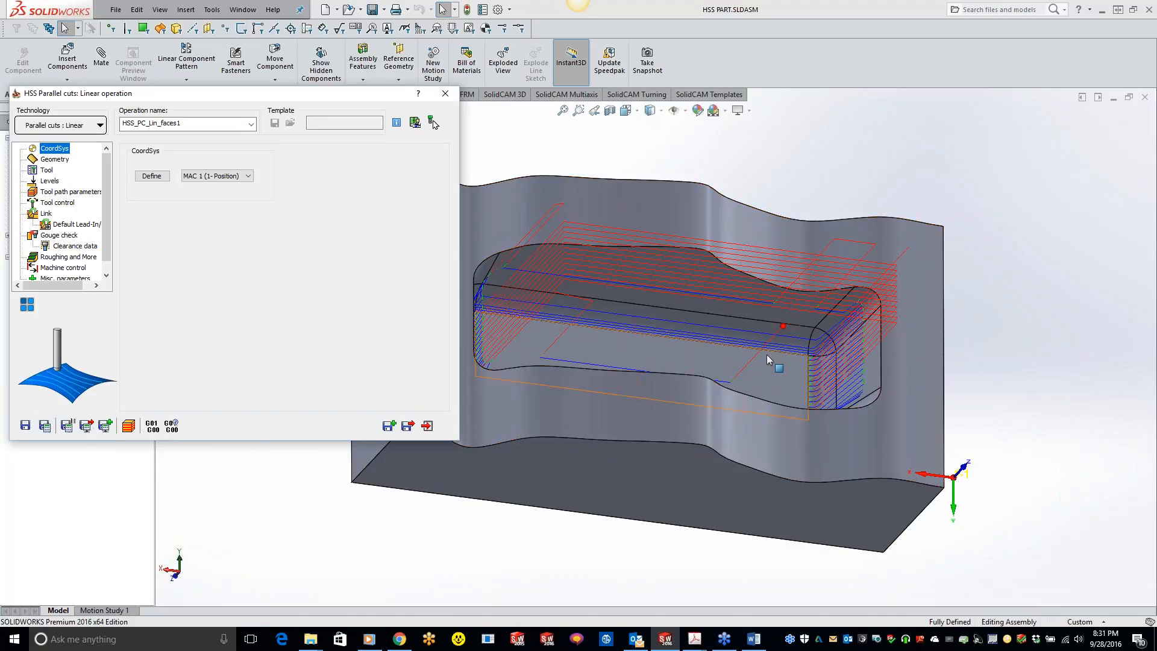
middle_drag(865, 368, 476, 407)
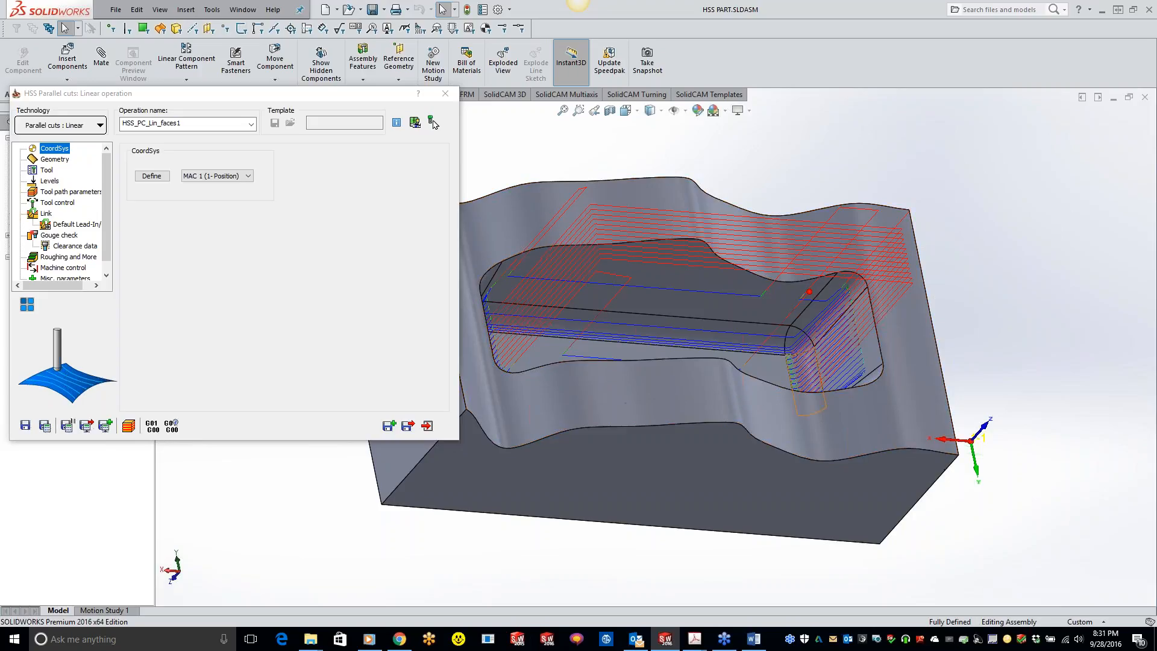
Switch the operation's technology back to Parallel cuts: Constant Z and recalculate it
click(97, 125)
click(54, 158)
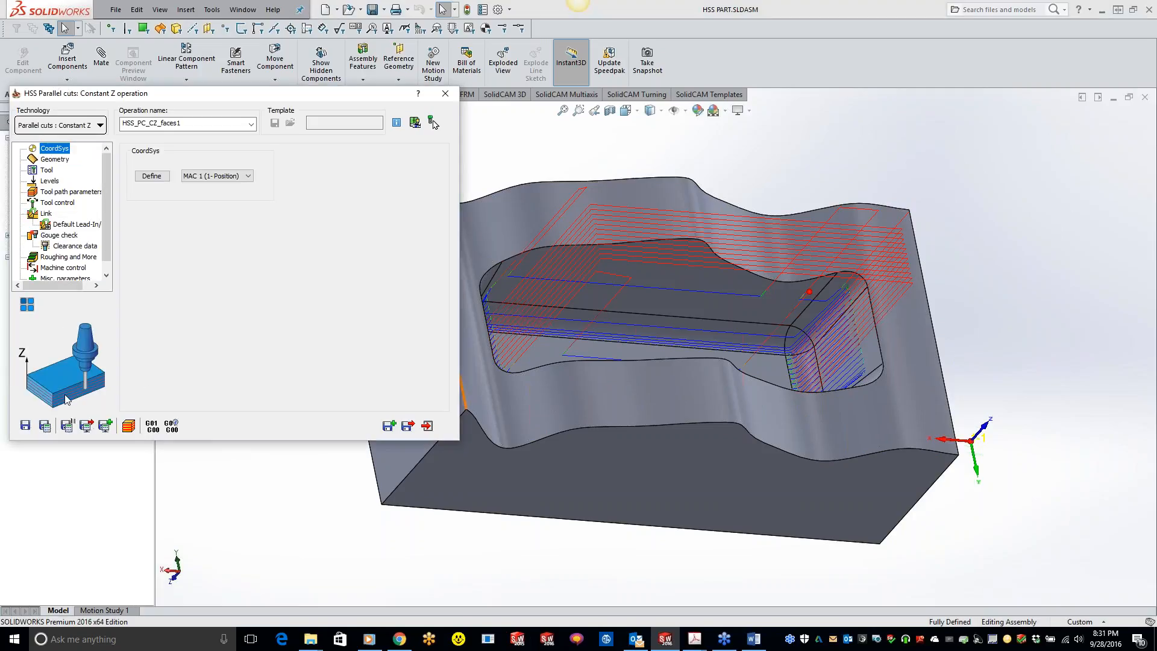
click(45, 425)
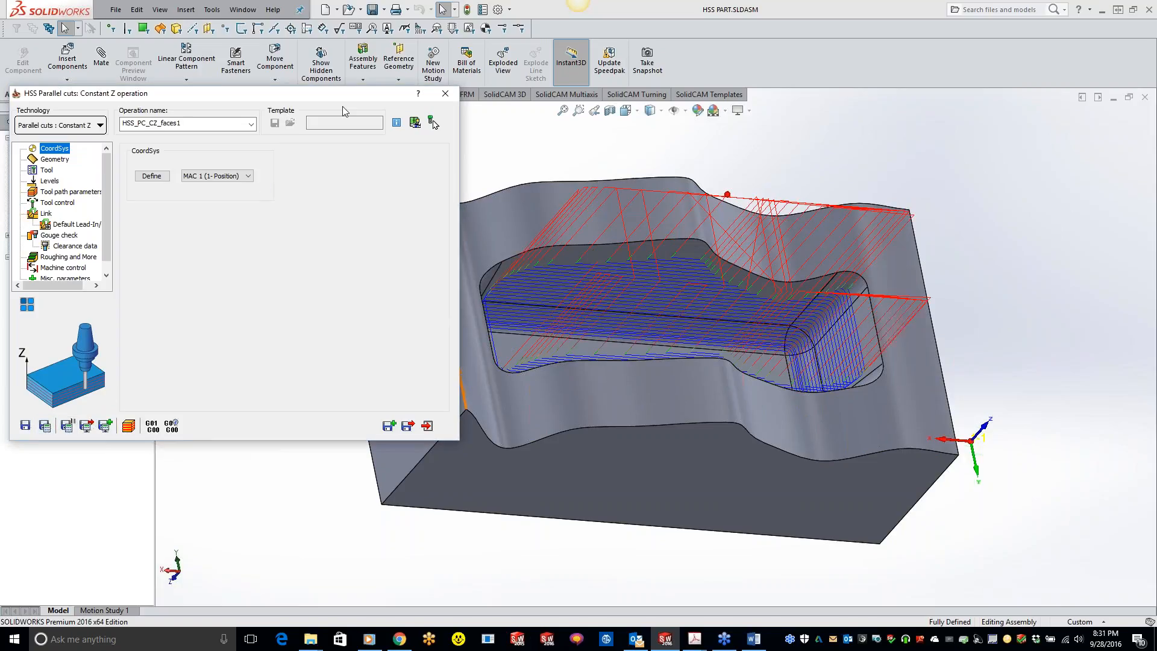
Set the maximum step over to 0.01 in the Constant Z operation's tool path parameters
drag(358, 101, 472, 130)
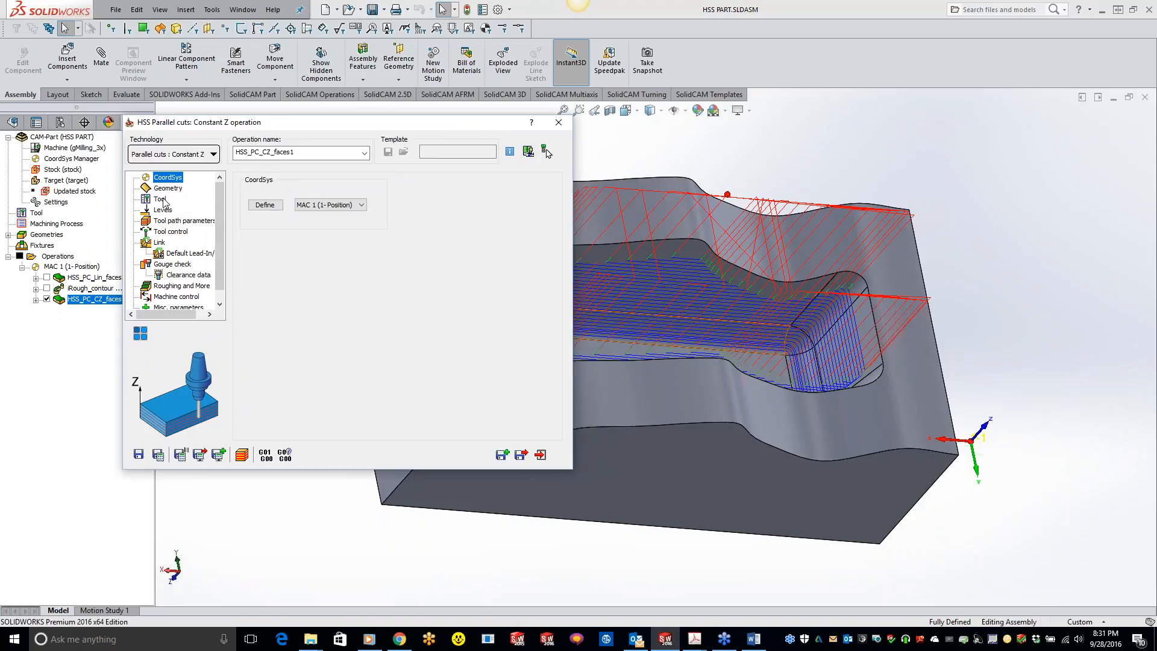
click(180, 221)
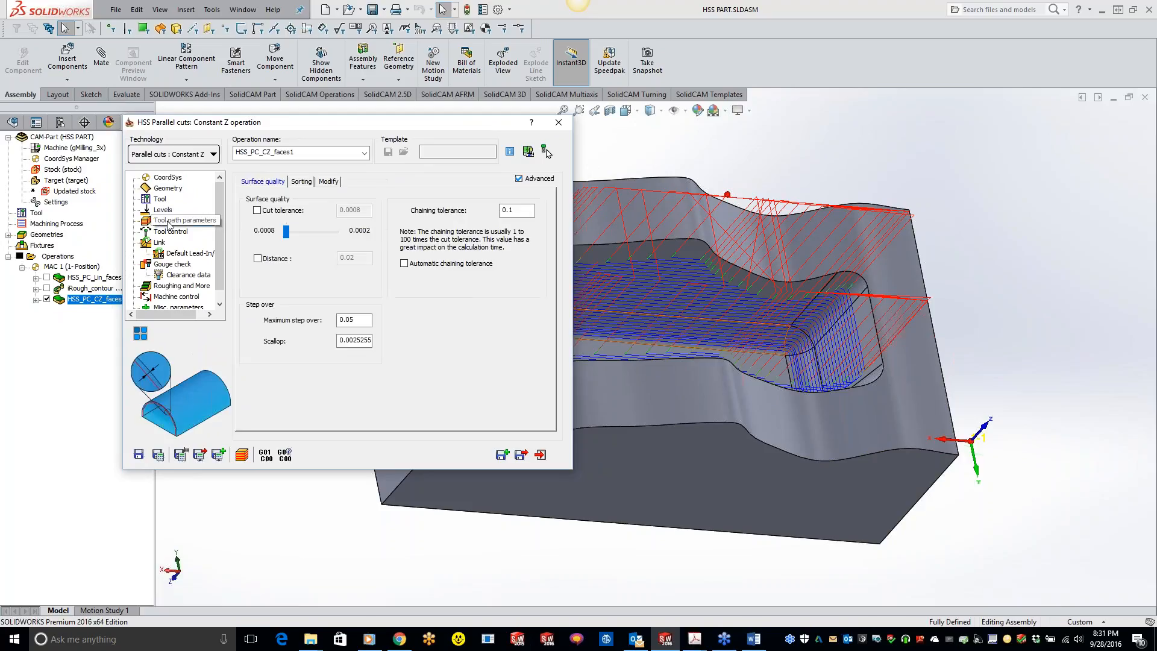
drag(350, 320, 380, 320)
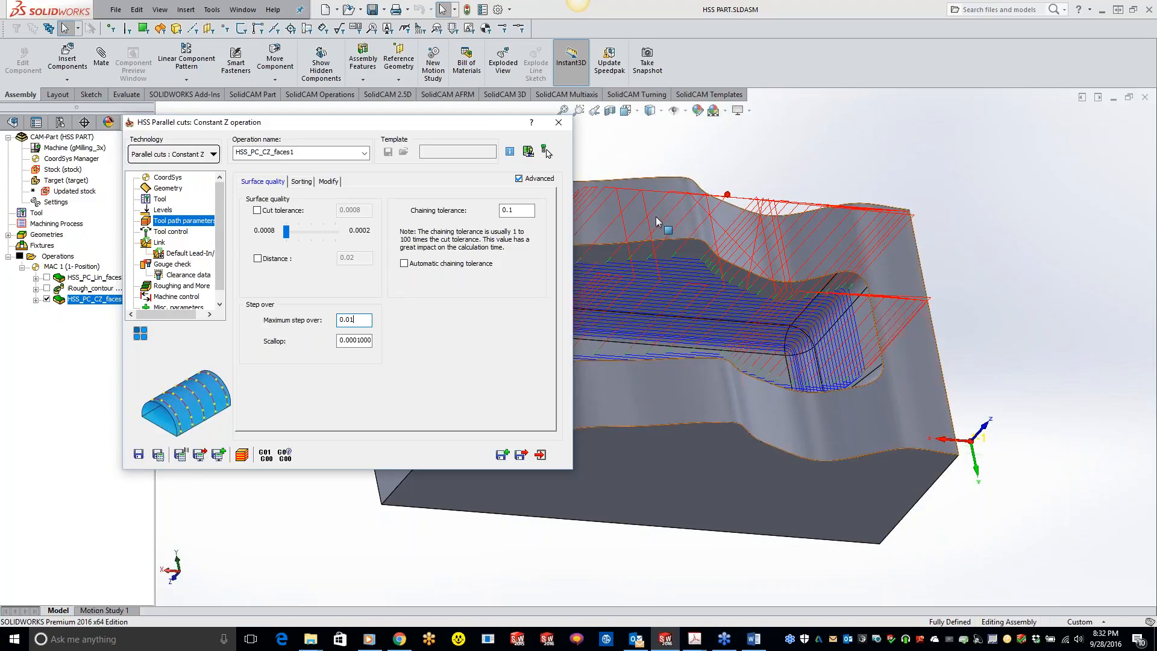
Link large gaps with Direct and large moves between slices with Blend spline, then recalculate and inspect the pocket toolpath
click(160, 243)
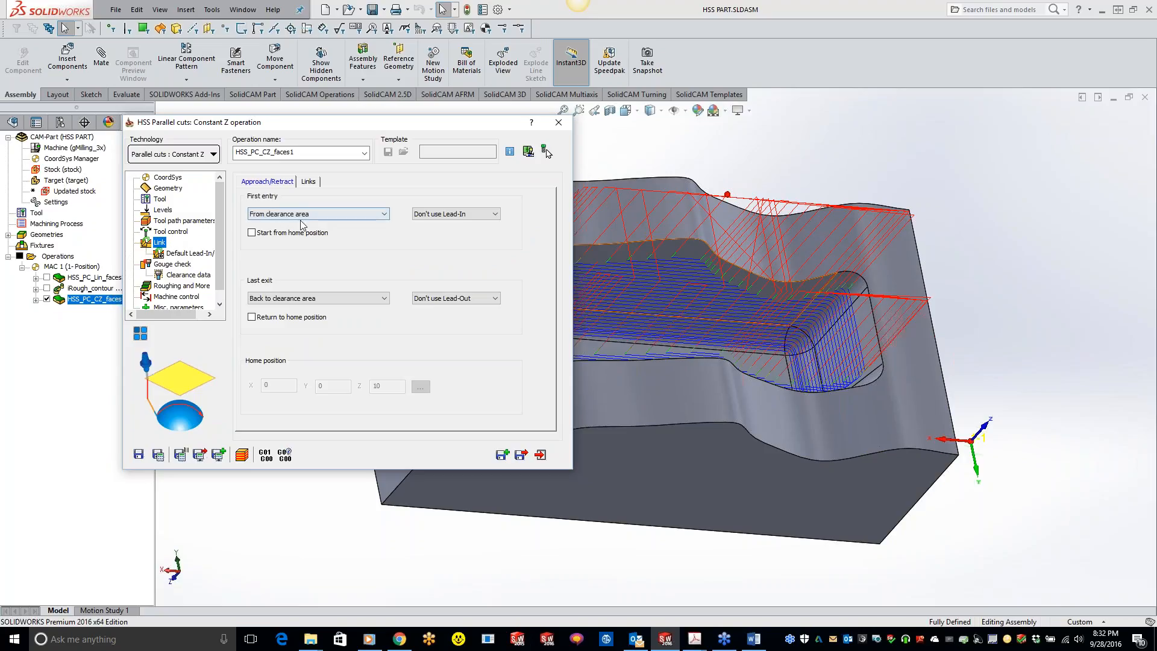
click(309, 181)
click(346, 228)
click(347, 241)
click(360, 310)
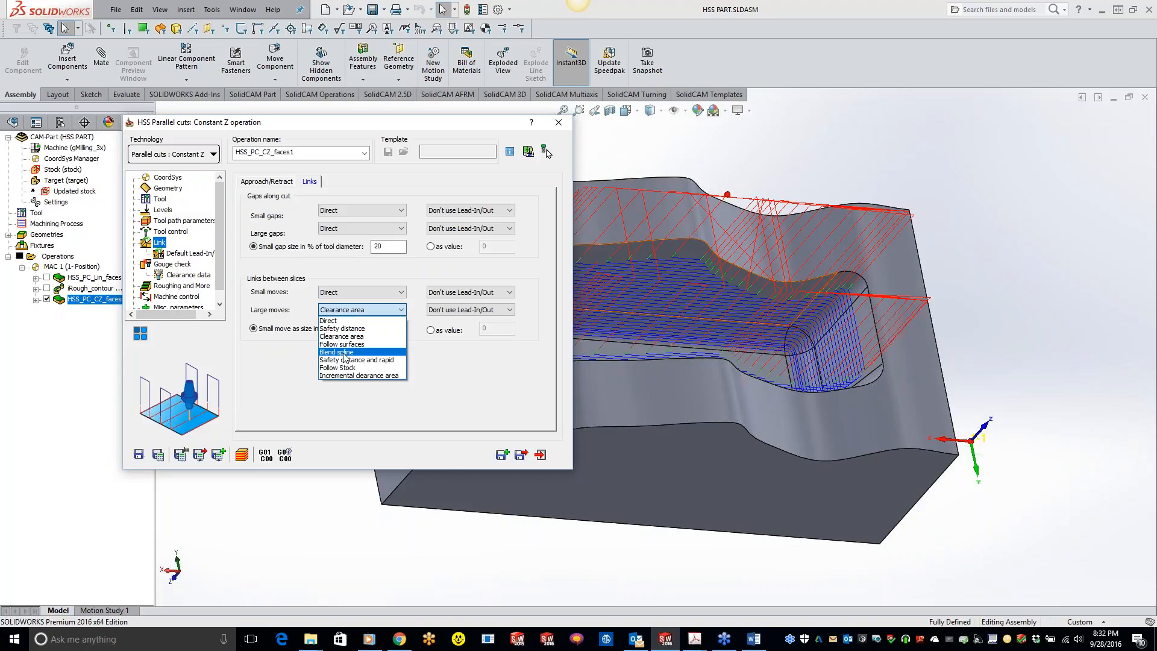
click(343, 353)
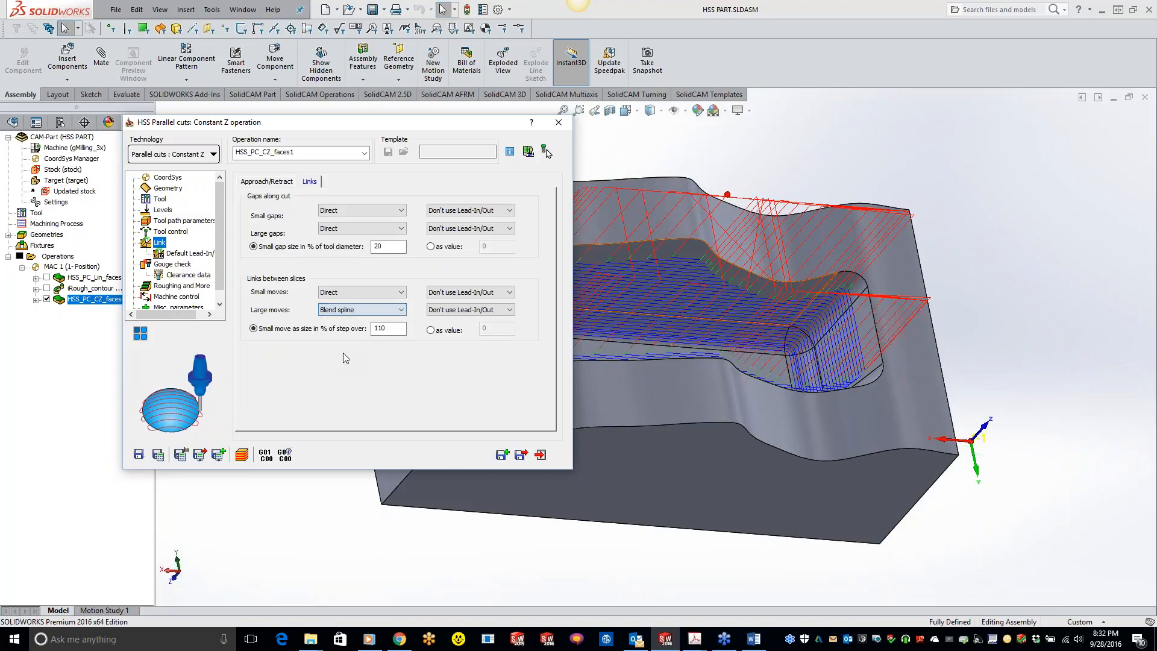
click(158, 455)
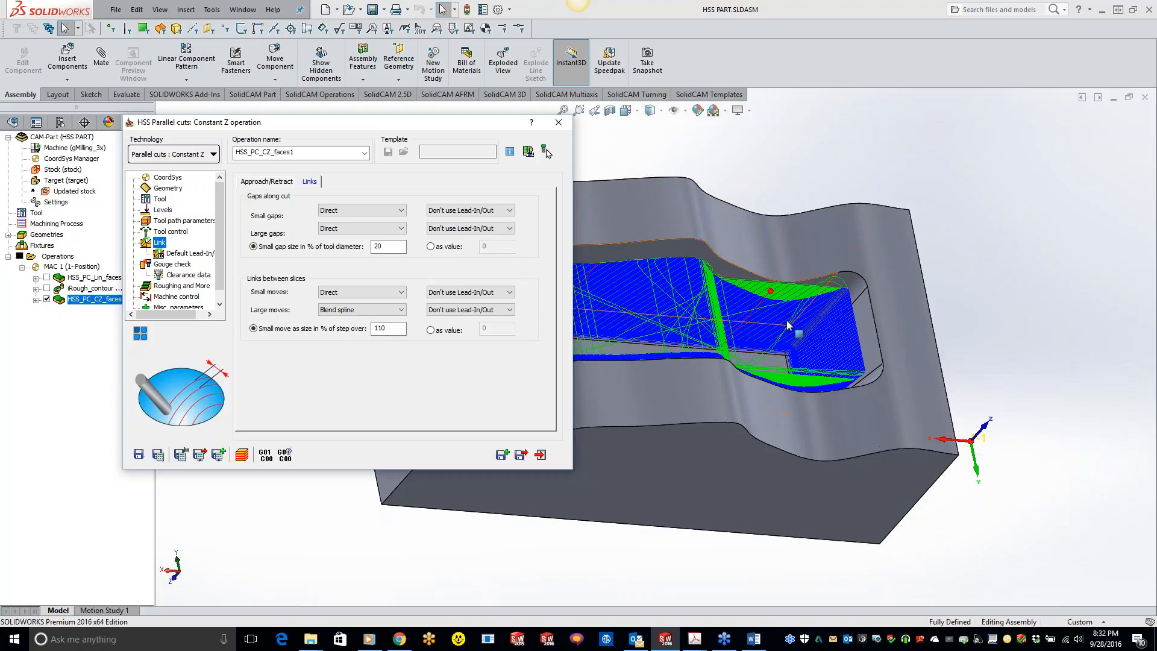
middle_drag(784, 328, 751, 353)
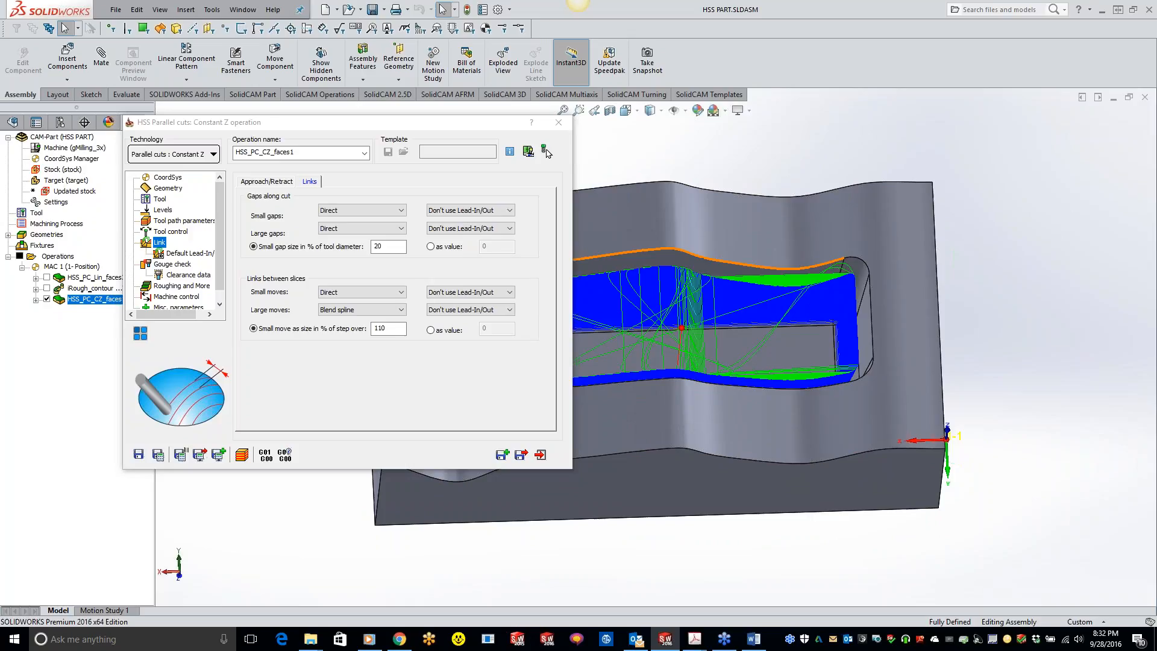
middle_drag(852, 284, 533, 310)
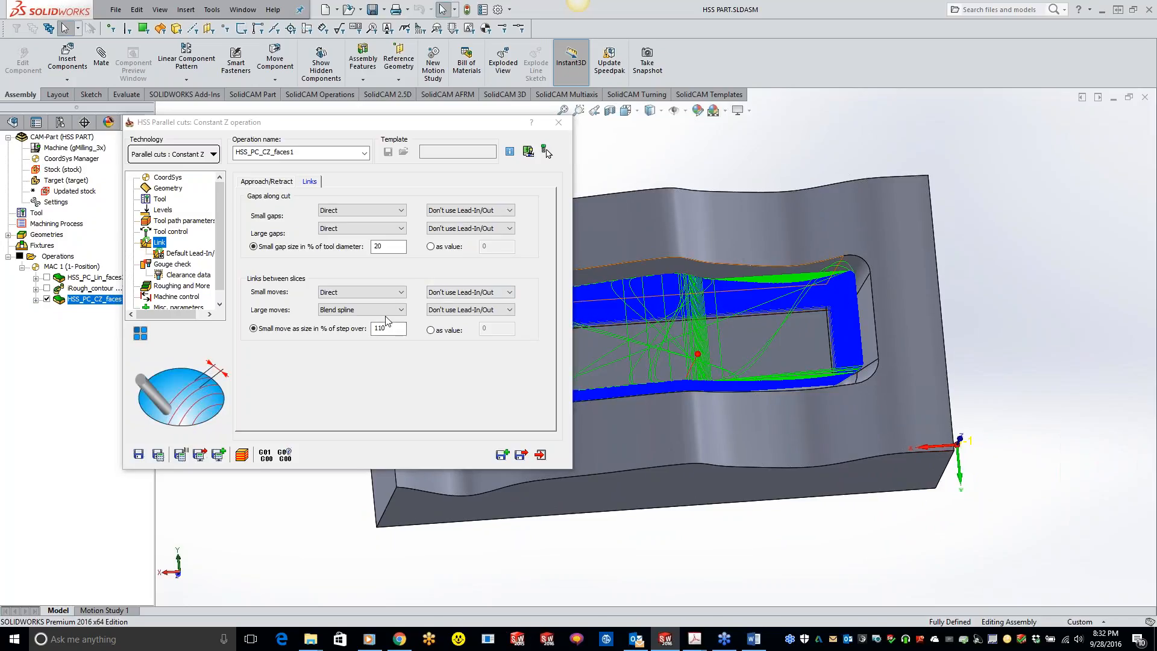
Enable the first gouge check against the drive surfaces only, excluding check surfaces
click(172, 264)
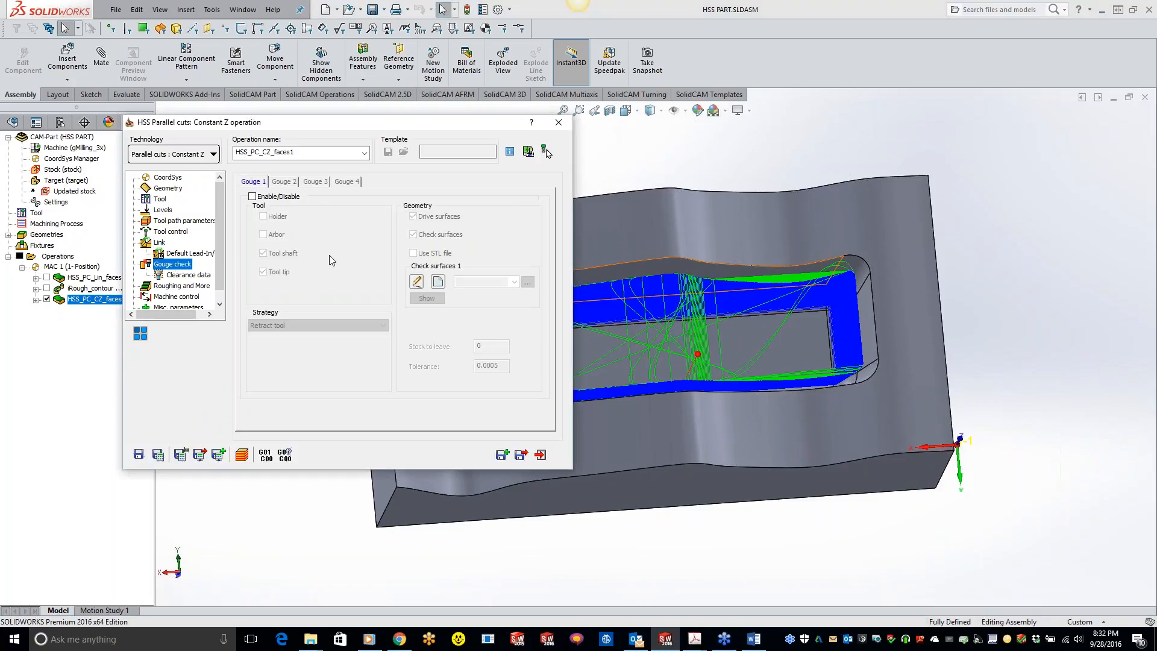
click(254, 198)
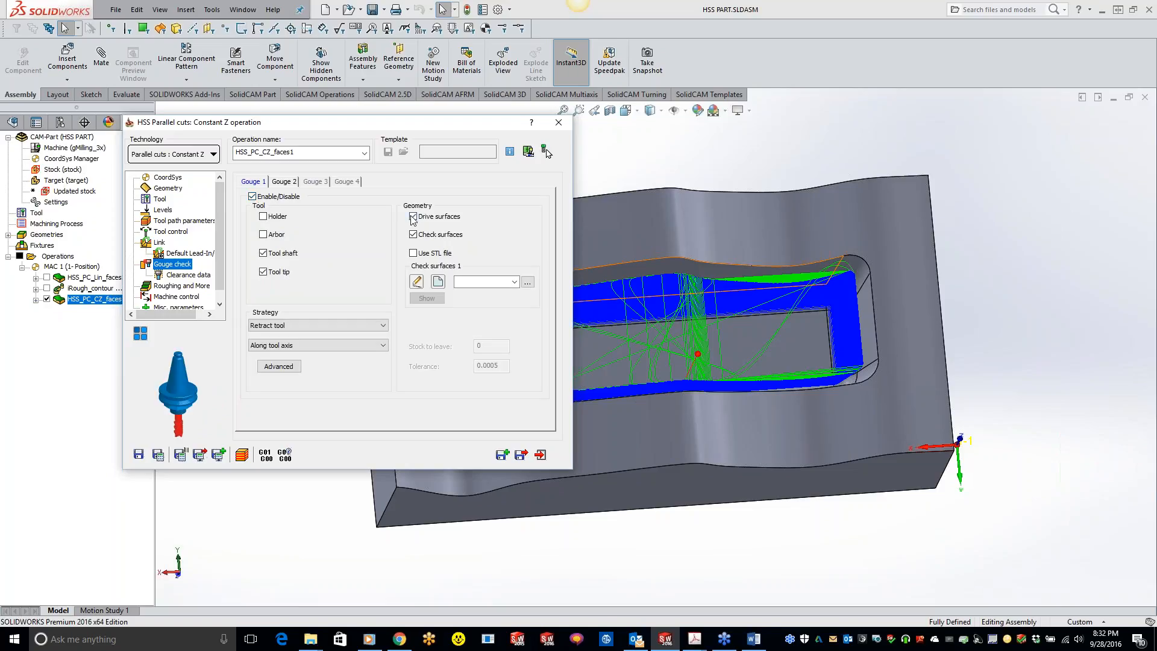
click(414, 234)
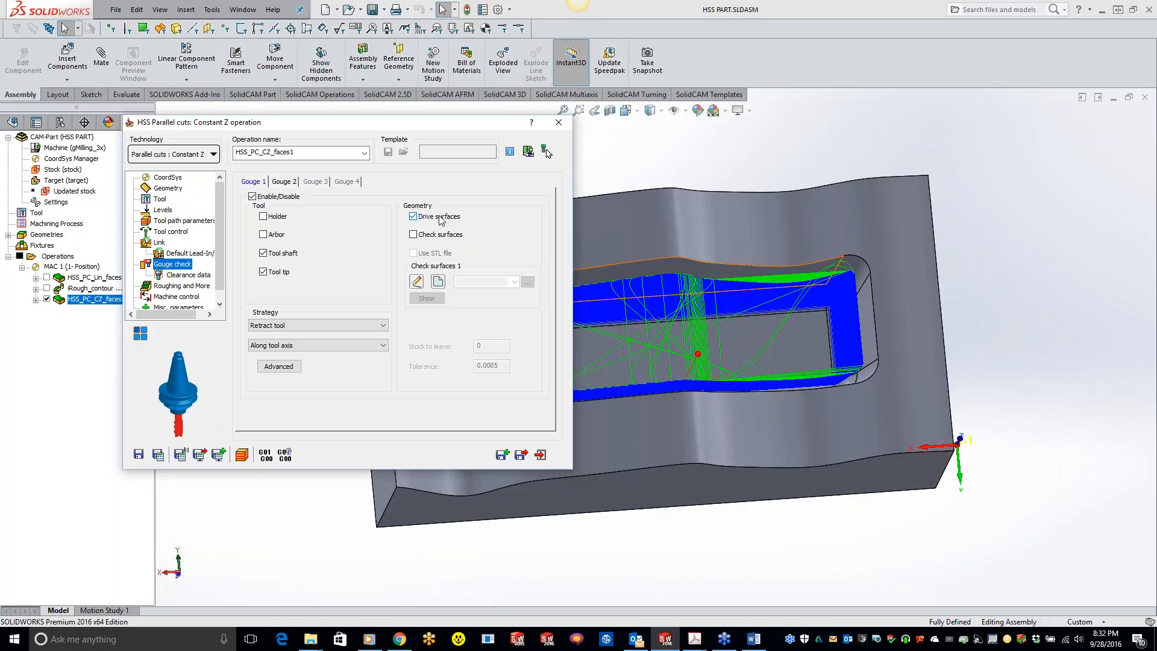
Enable the second gouge check against check surfaces only, using the faces2 geometry of the top face and pocket floor
click(284, 182)
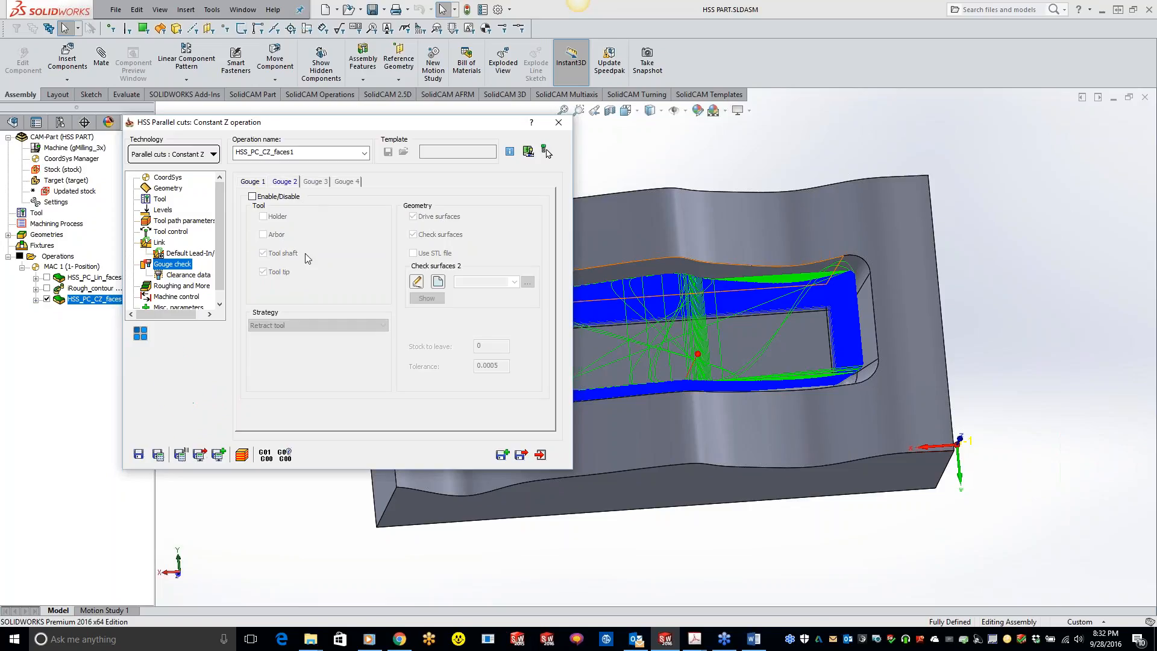
click(252, 197)
click(415, 216)
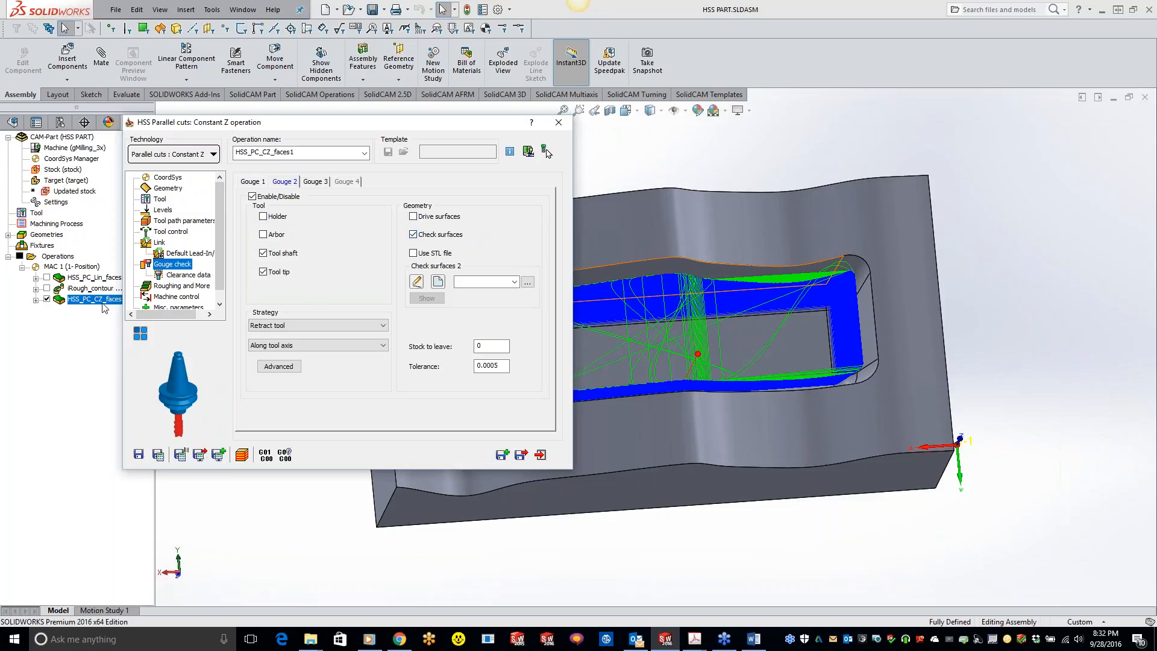
click(528, 282)
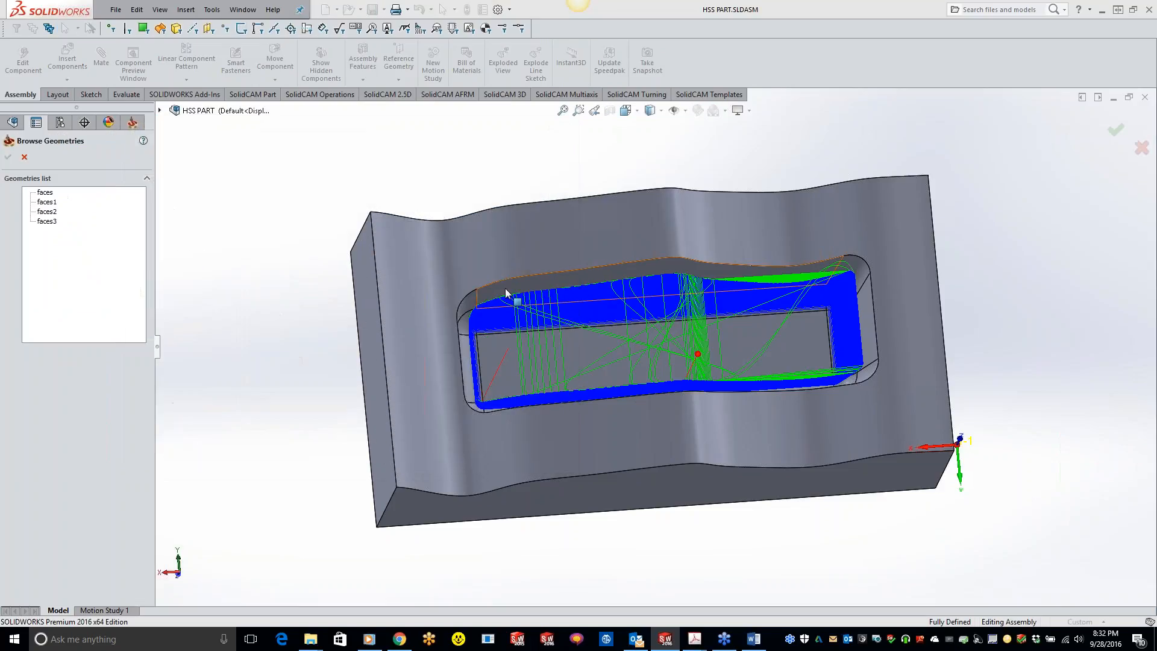
click(47, 222)
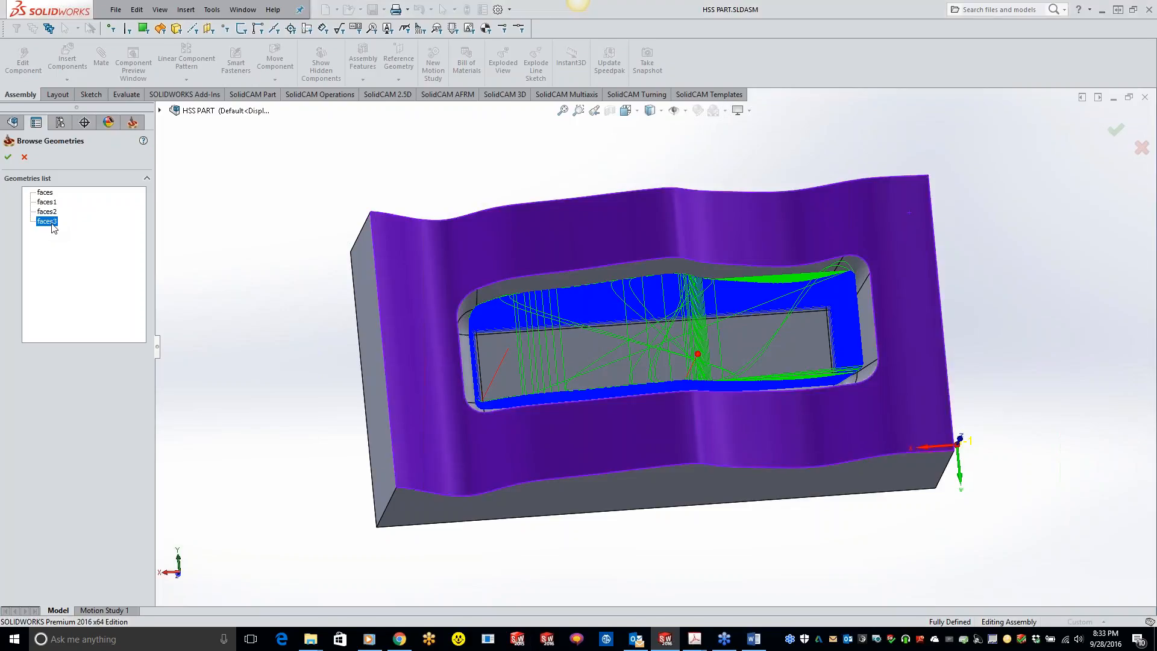
click(48, 212)
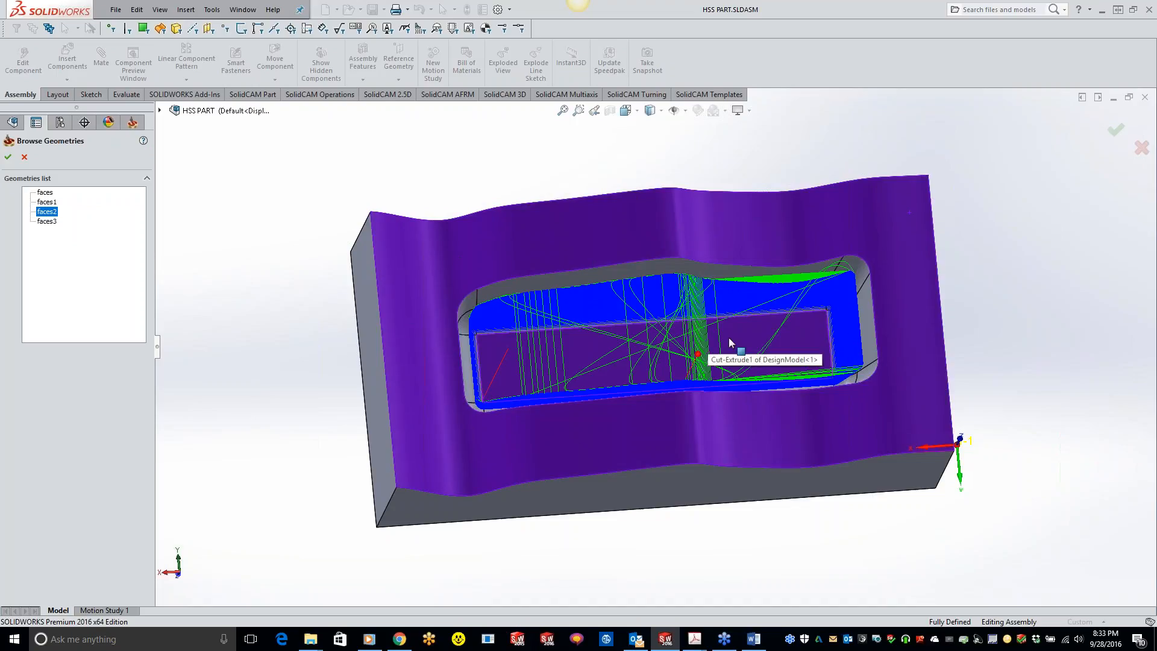
click(8, 157)
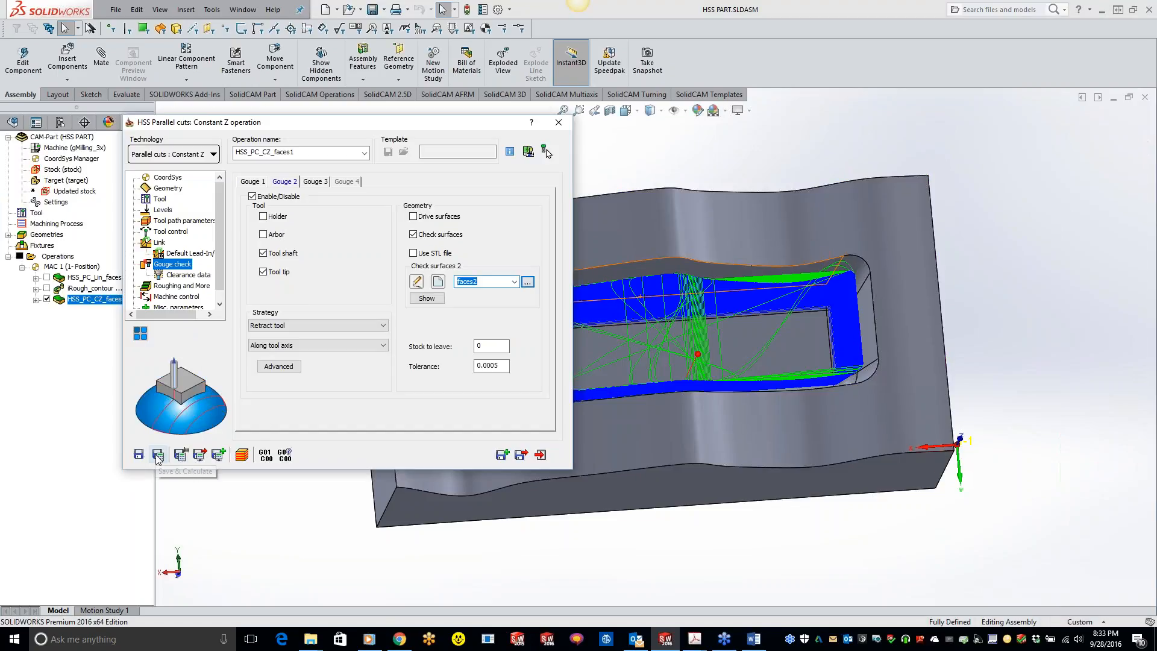
Save and recalculate the gouge-checked Constant Z operation, and open its simulation in SolidVerify mode
click(158, 455)
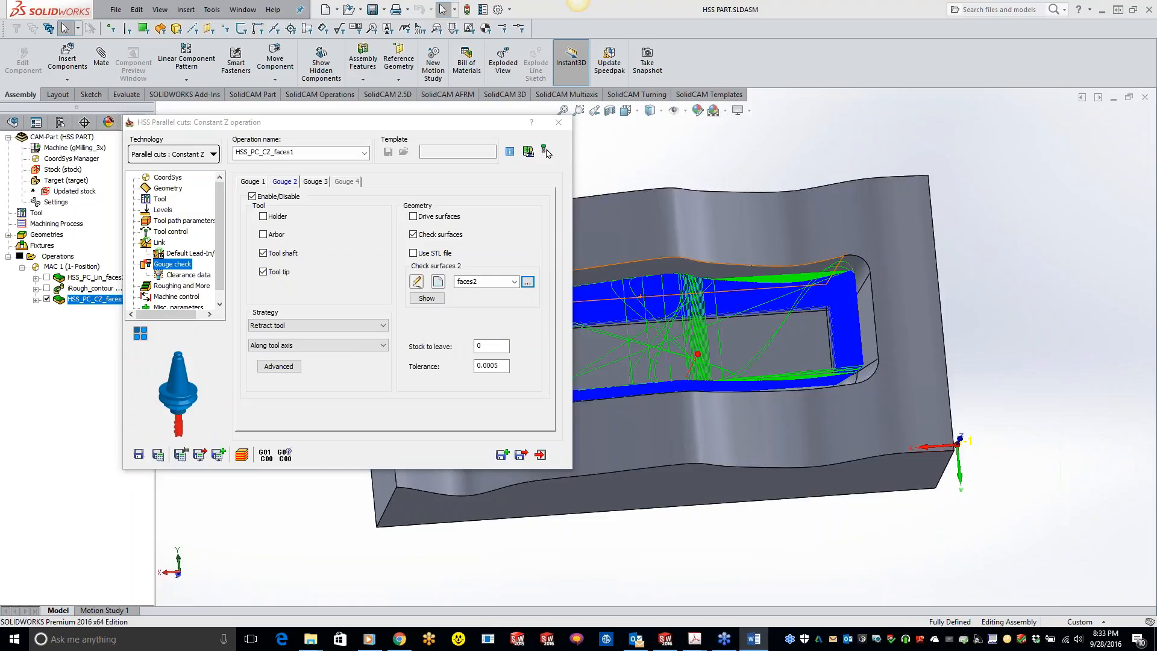
middle_drag(837, 372, 822, 295)
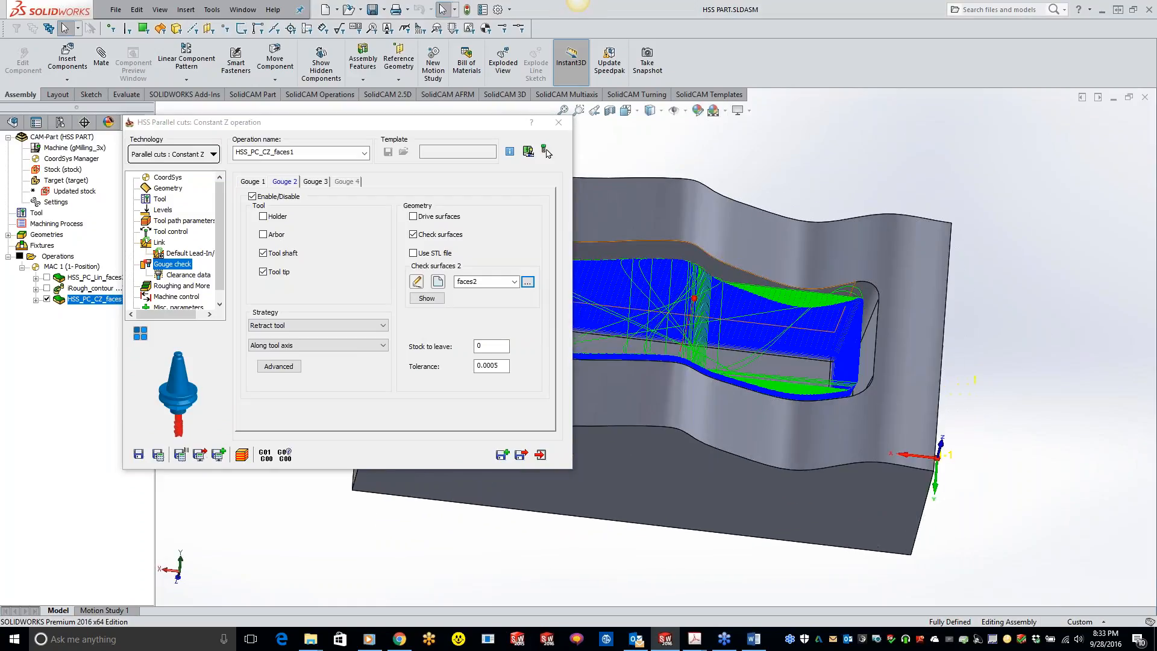
click(244, 456)
click(134, 77)
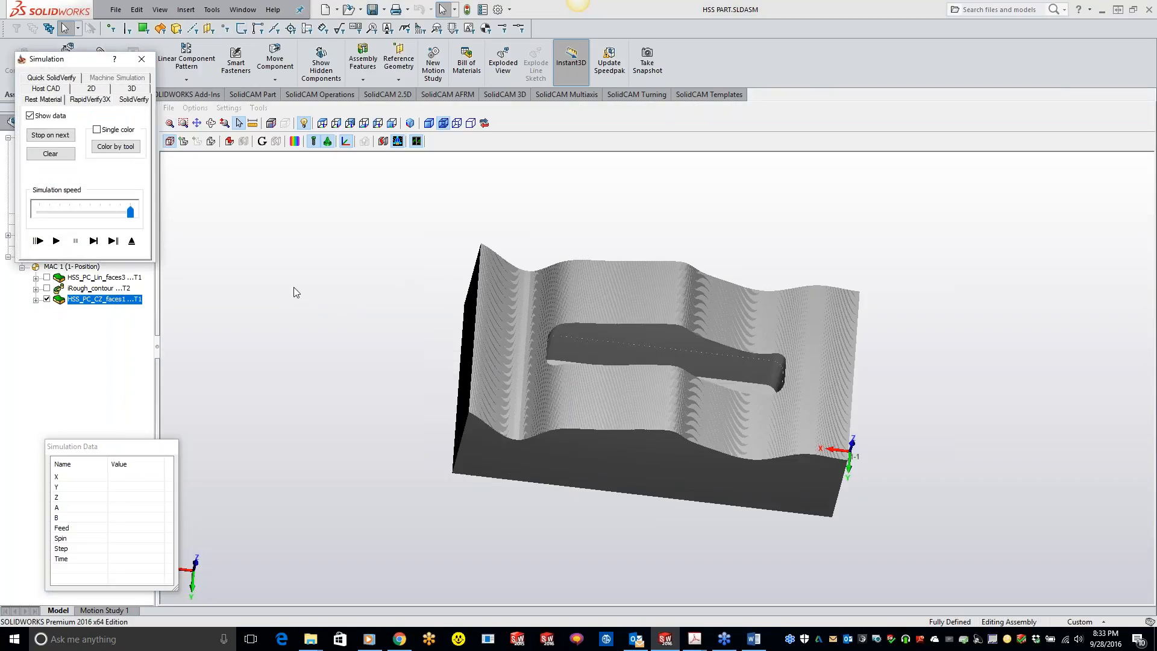
Run the SolidVerify simulation of the HSS_PC_CZ_faces1 operation, inspect the machined pocket walls, and close the simulation
click(57, 241)
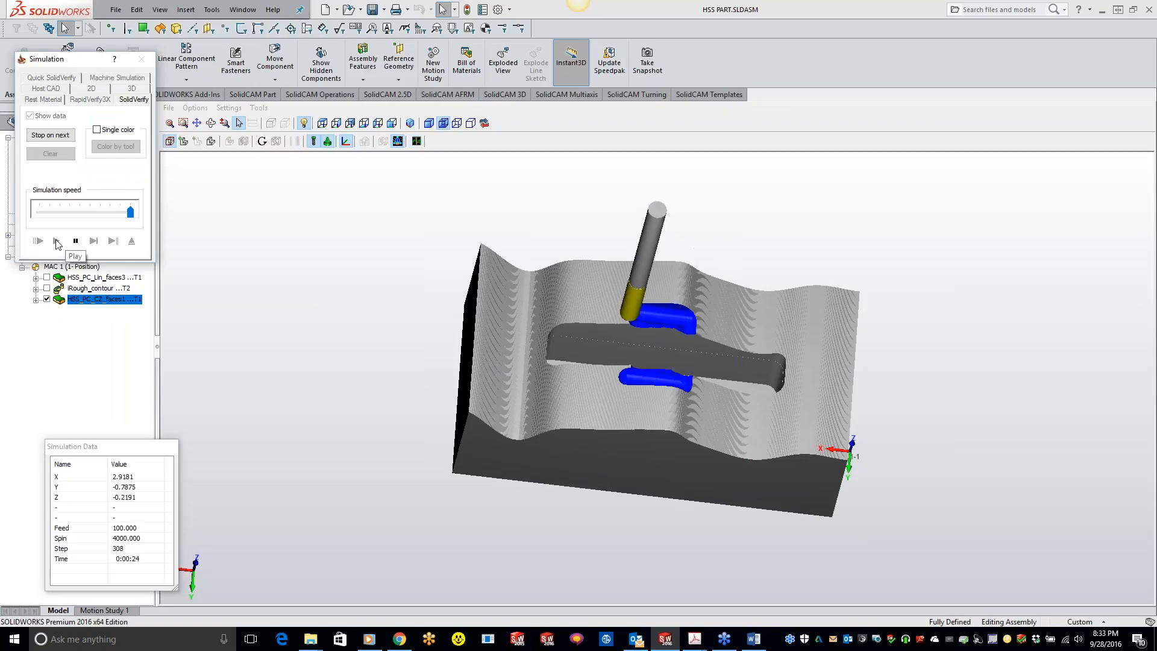
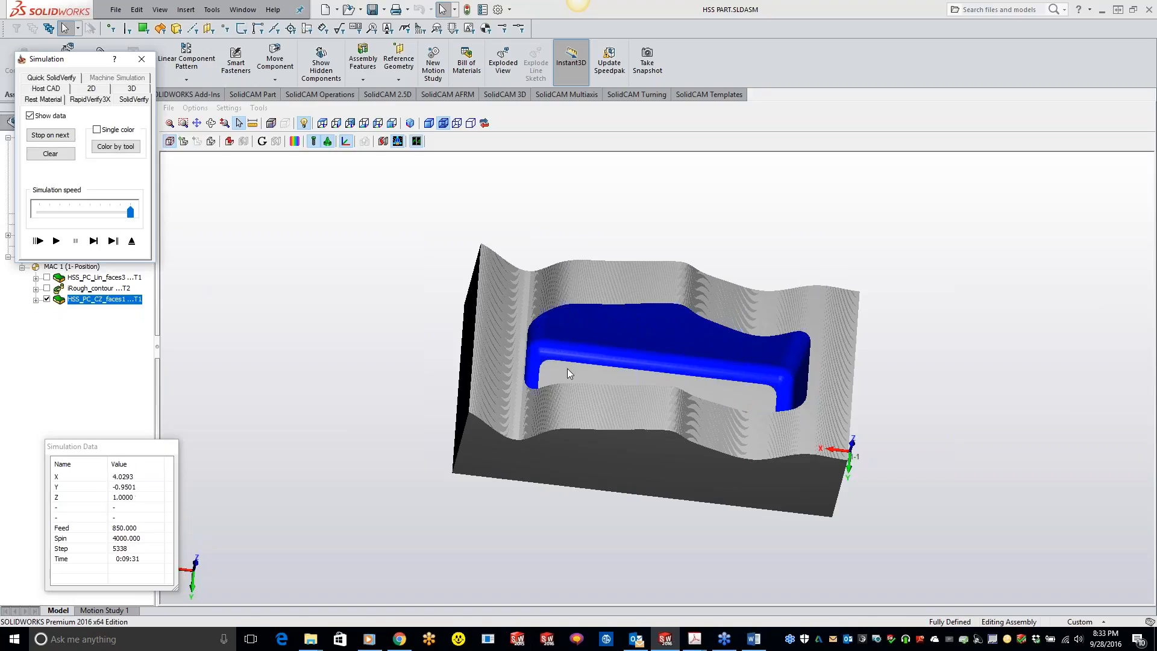
mouse_move(629, 313)
middle_down()
mouse_move(614, 328)
mouse_move(615, 309)
middle_up()
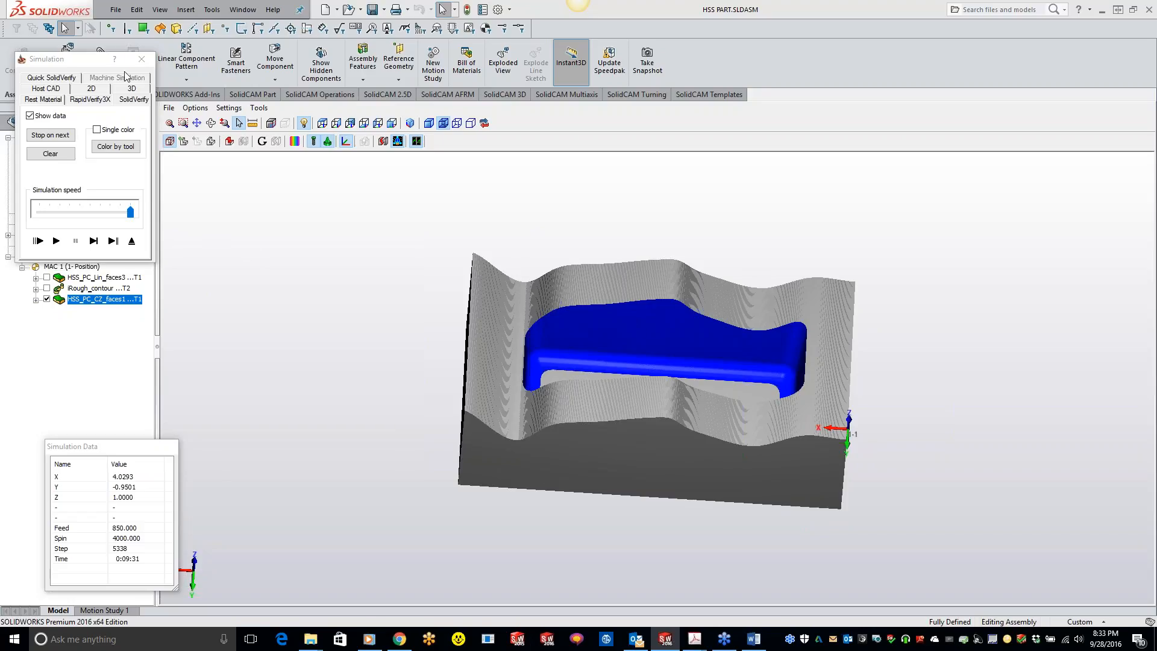
click(142, 59)
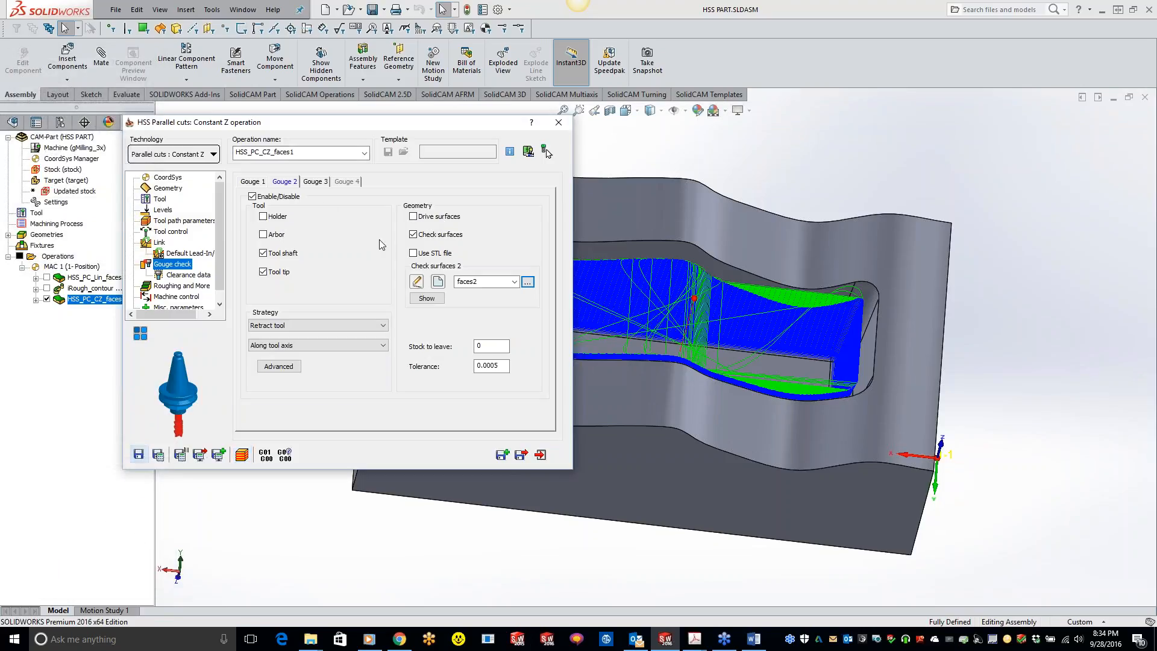
Enable multi-passes for the Constant Z operation with 2 roughing passes at 0.1 spacing, then save and calculate the toolpath
click(181, 222)
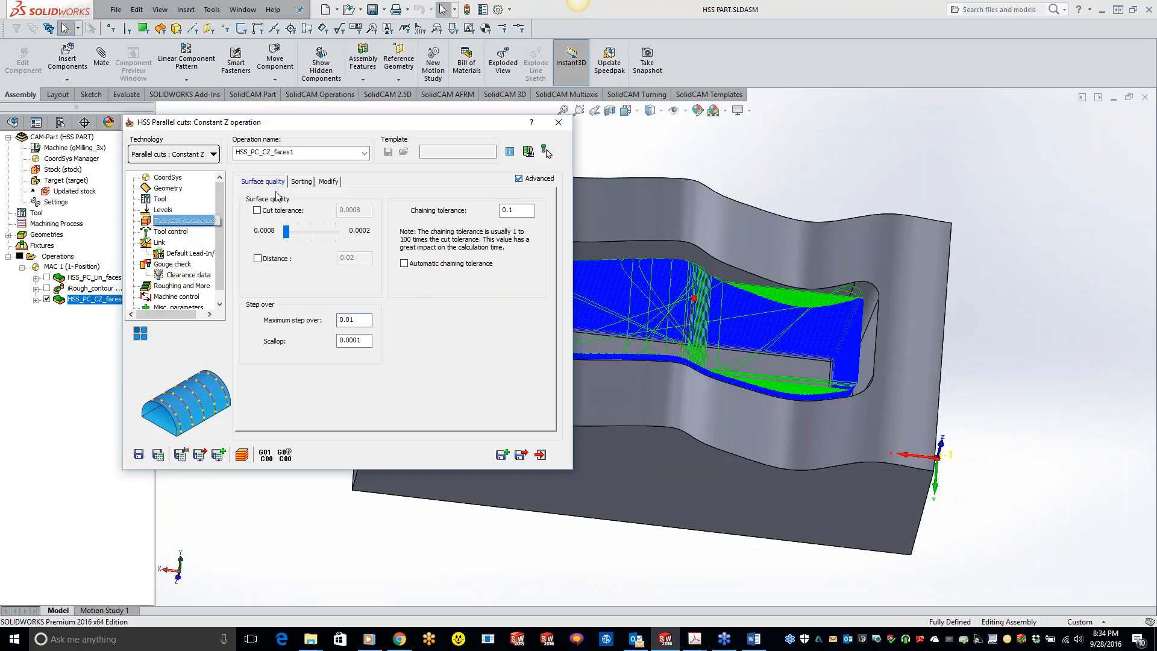
click(181, 287)
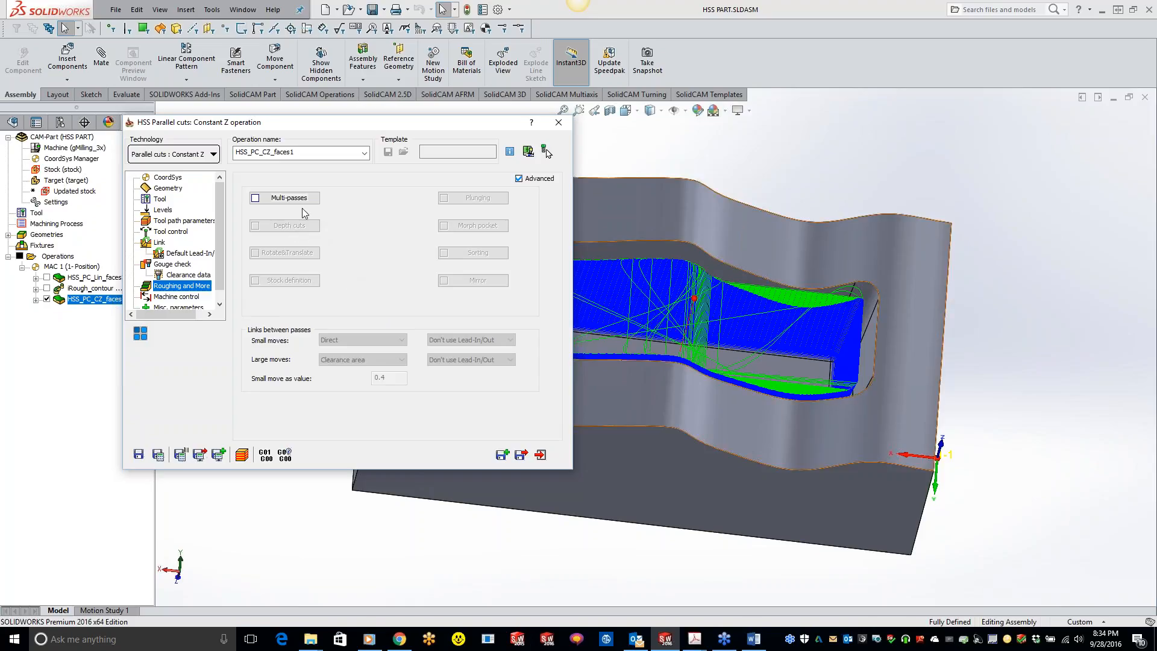
click(290, 198)
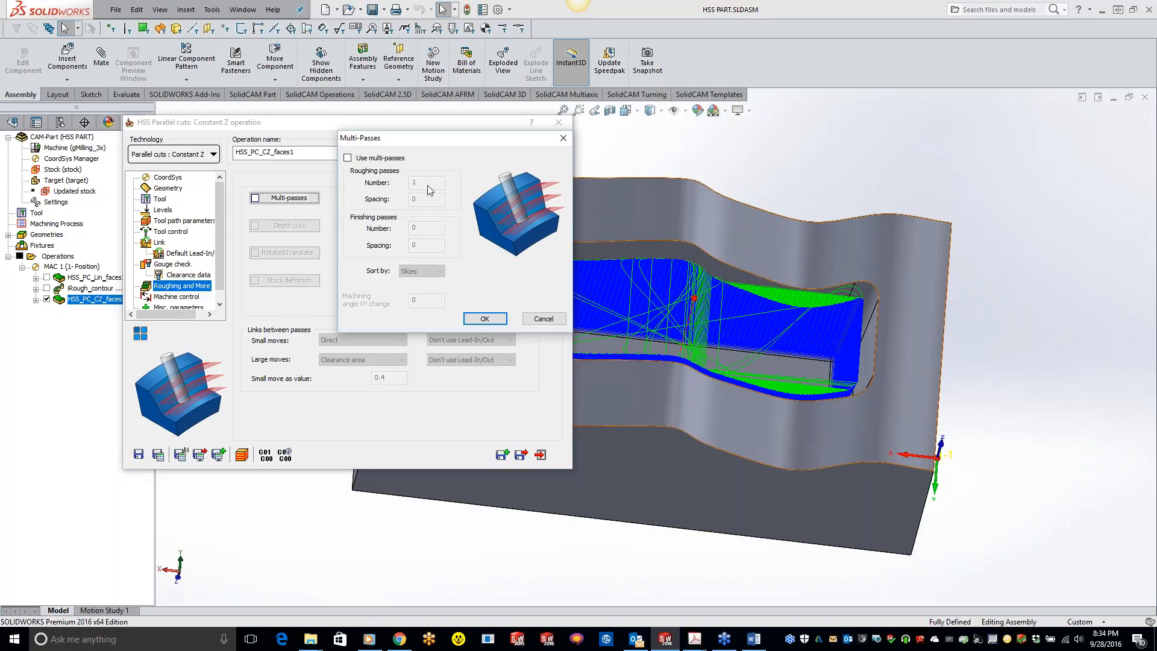
click(348, 158)
drag(425, 182, 393, 181)
text(2)
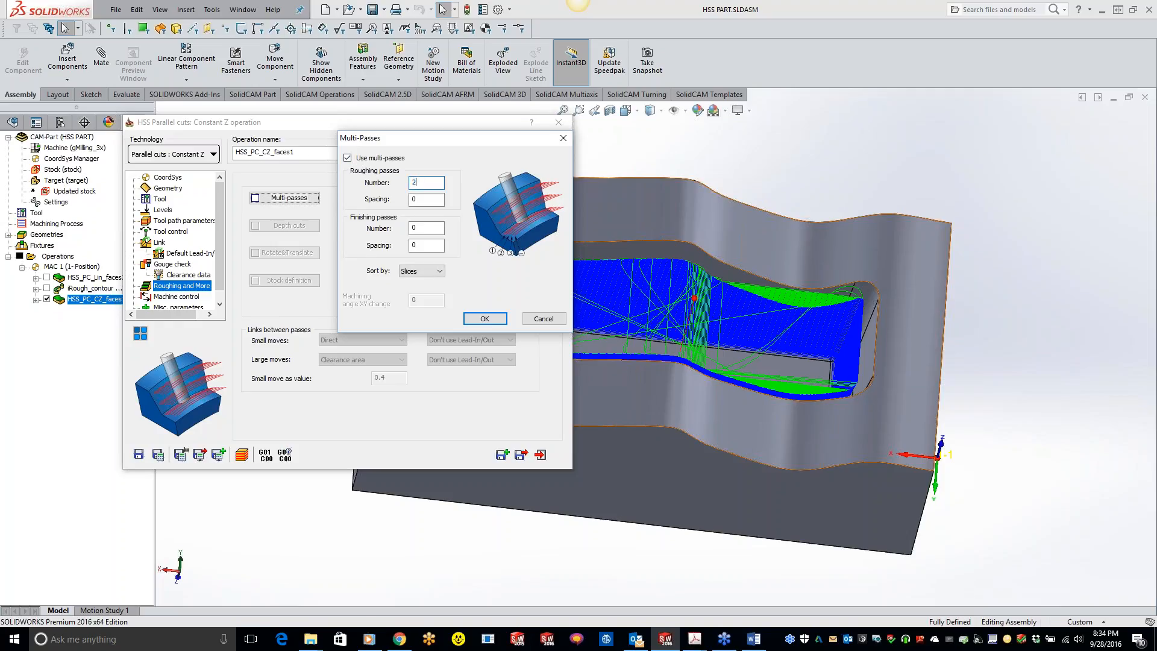
key(Tab)
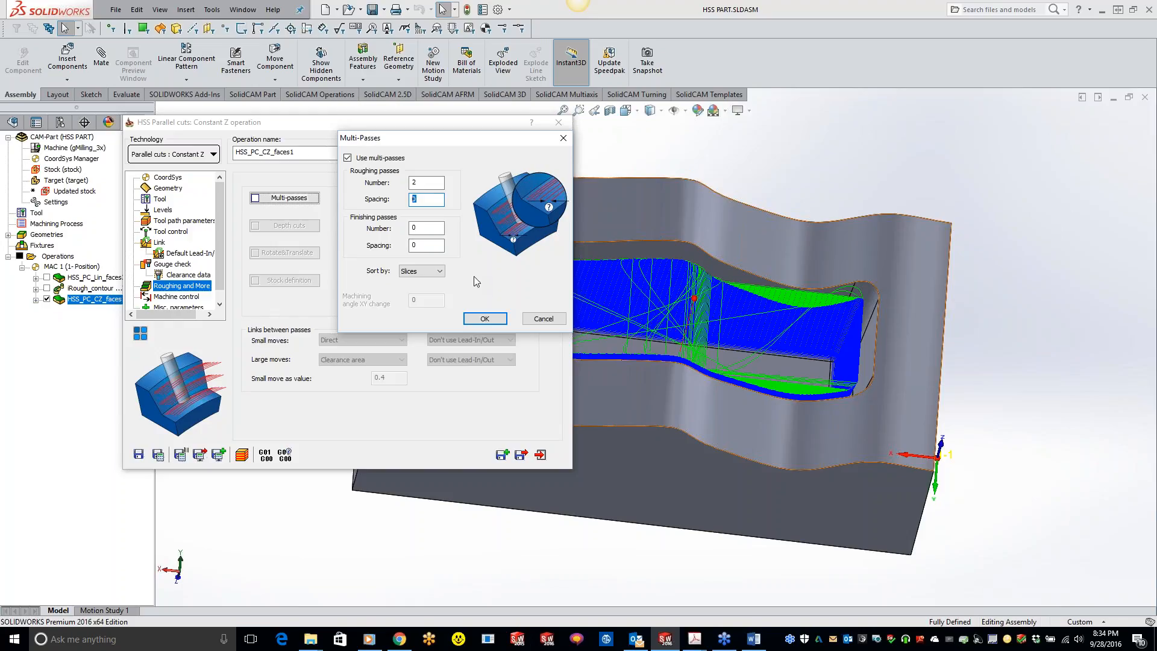
text(.1)
click(477, 320)
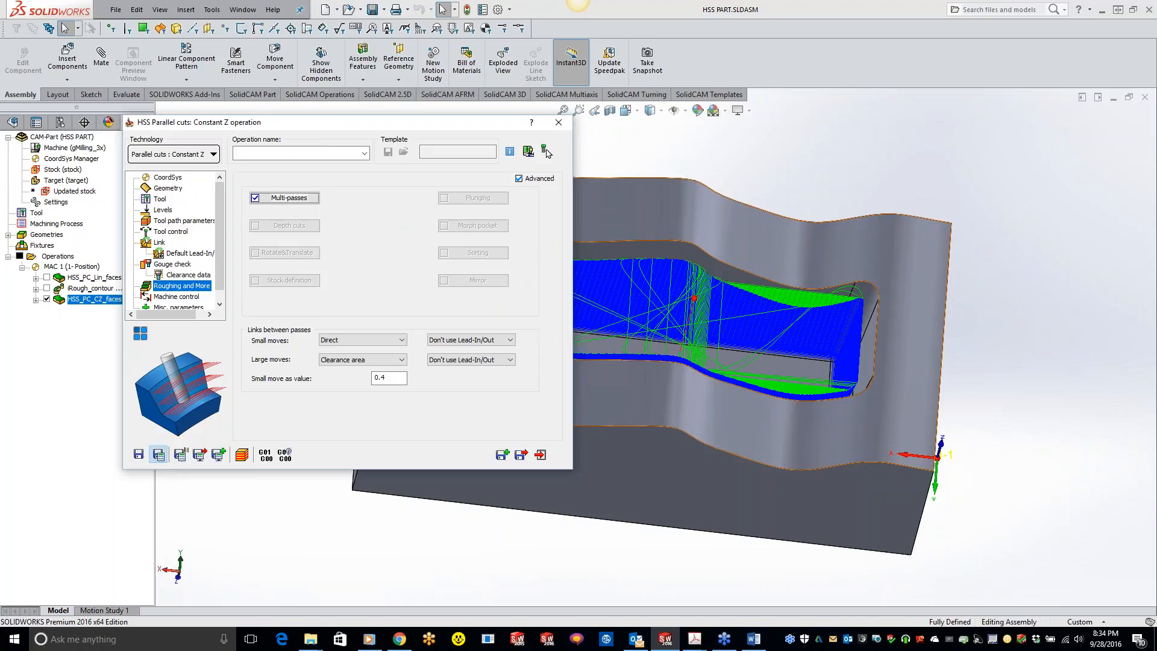
click(158, 455)
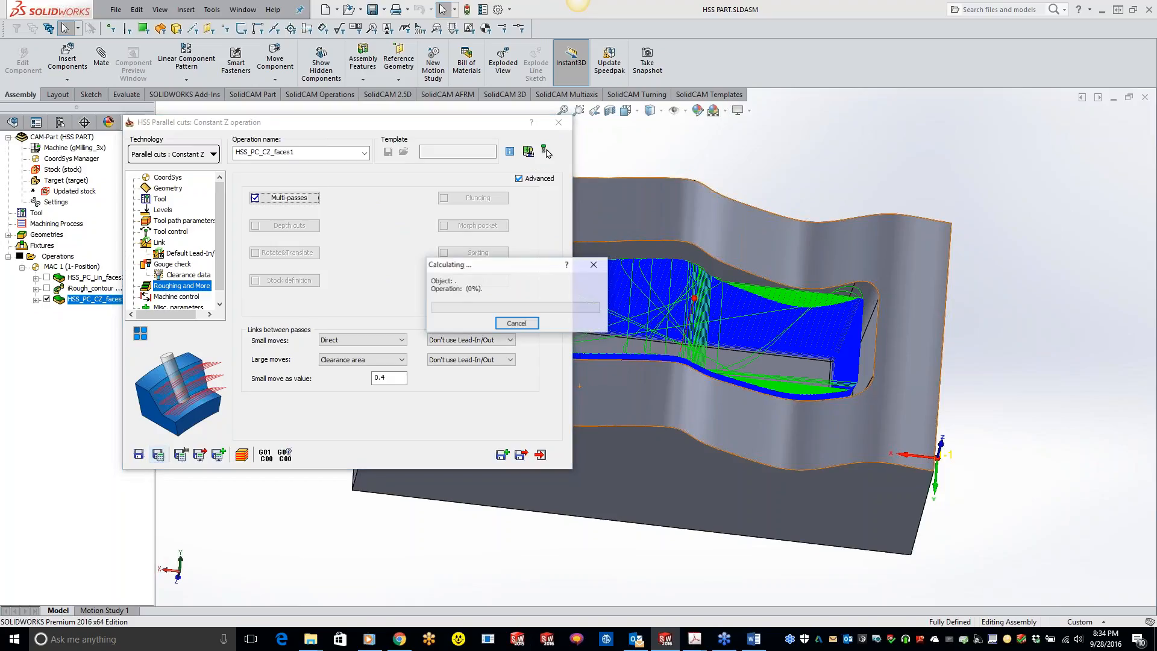
Simulate the multi-pass toolpath in SolidVerify, pause it partway to check the cutting order, and exit the simulation
click(244, 455)
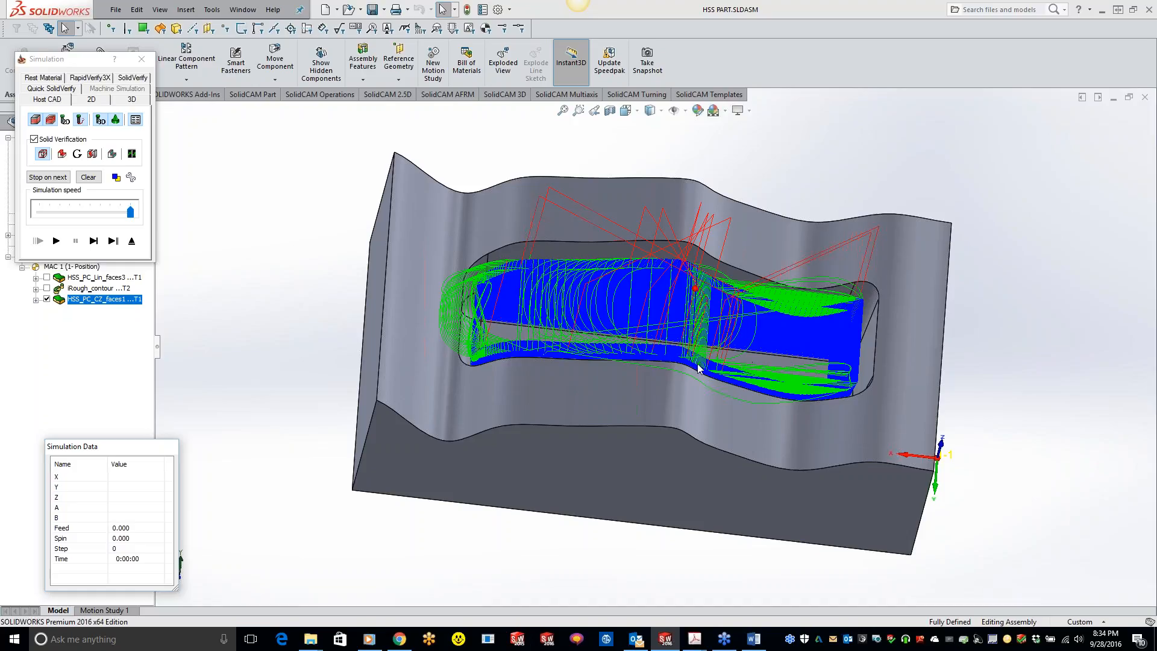
middle_drag(649, 331, 634, 360)
click(132, 78)
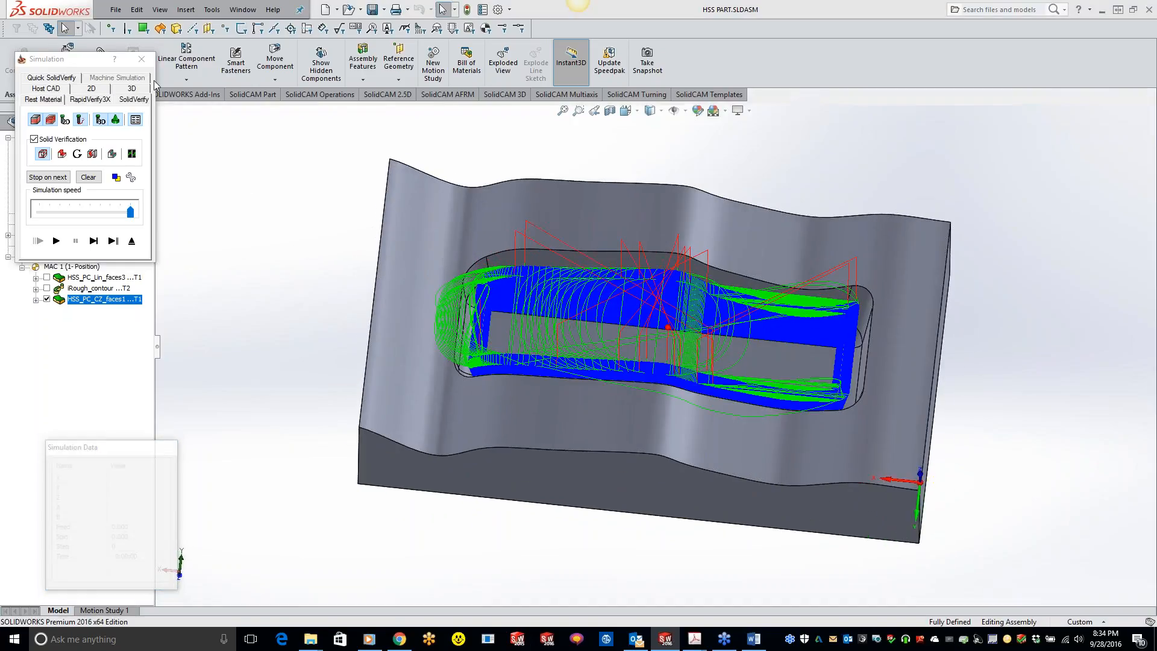
click(56, 240)
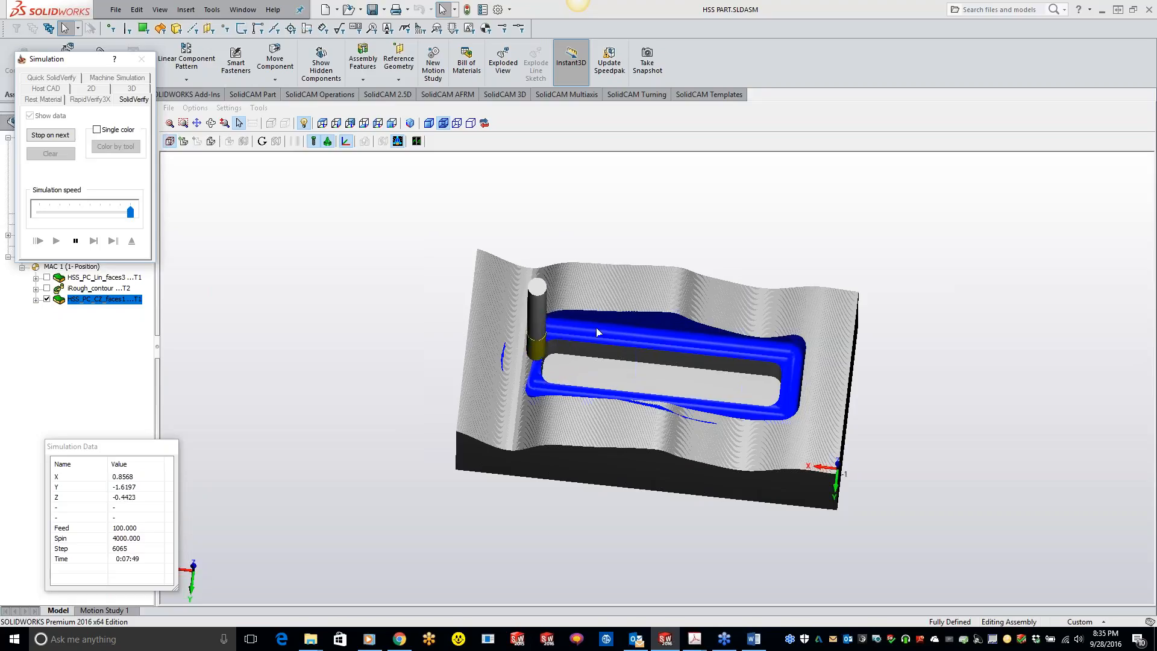
click(76, 240)
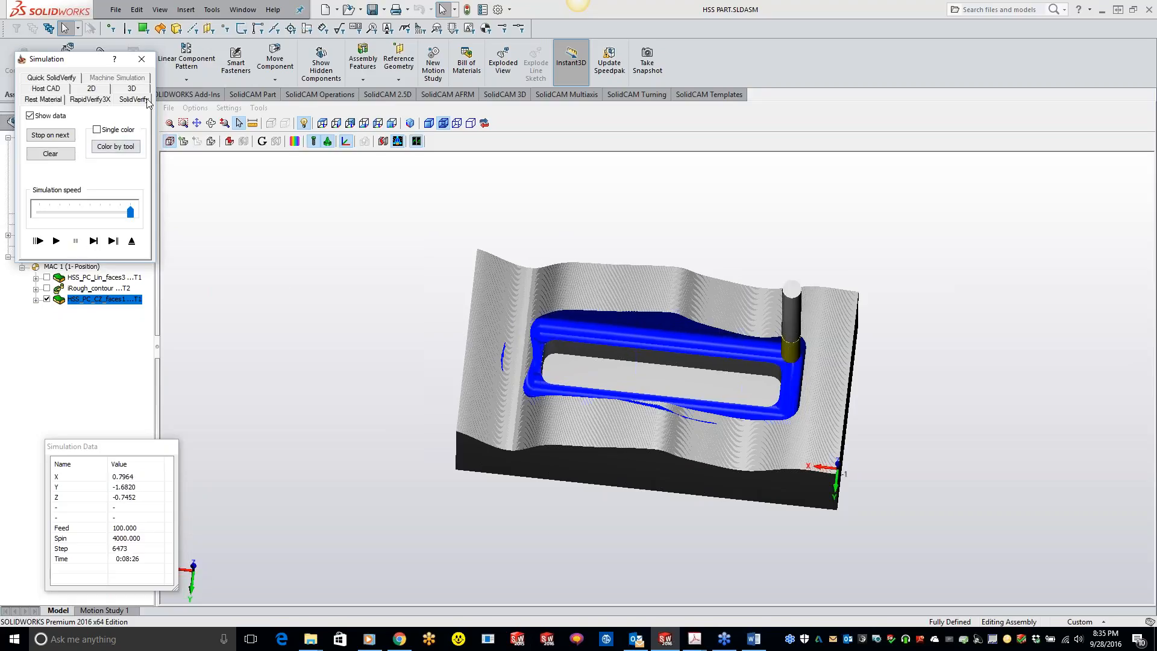
click(139, 62)
Change the multi-passes sorting to Passes and recalculate the operation
click(301, 205)
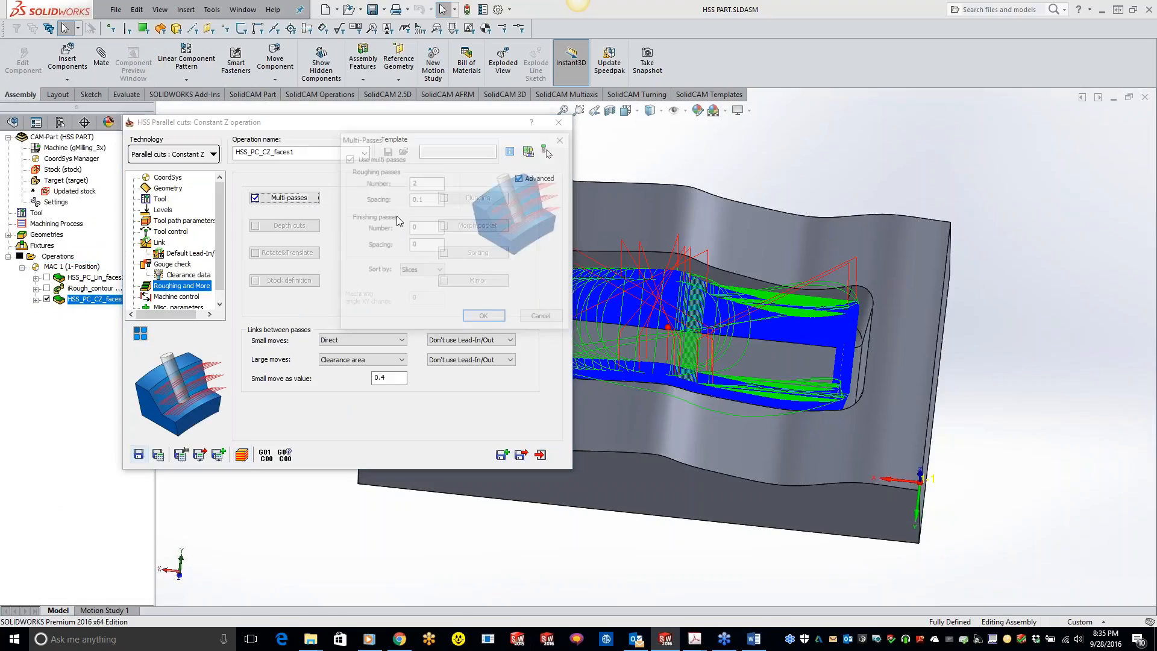
click(434, 272)
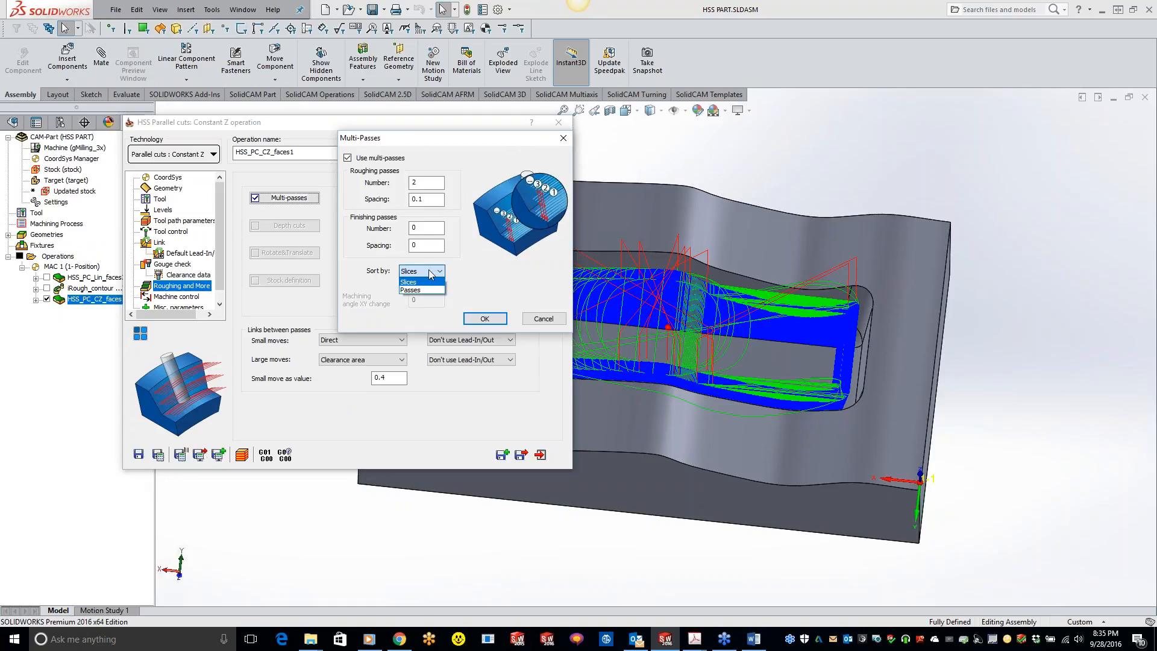
click(425, 290)
click(485, 318)
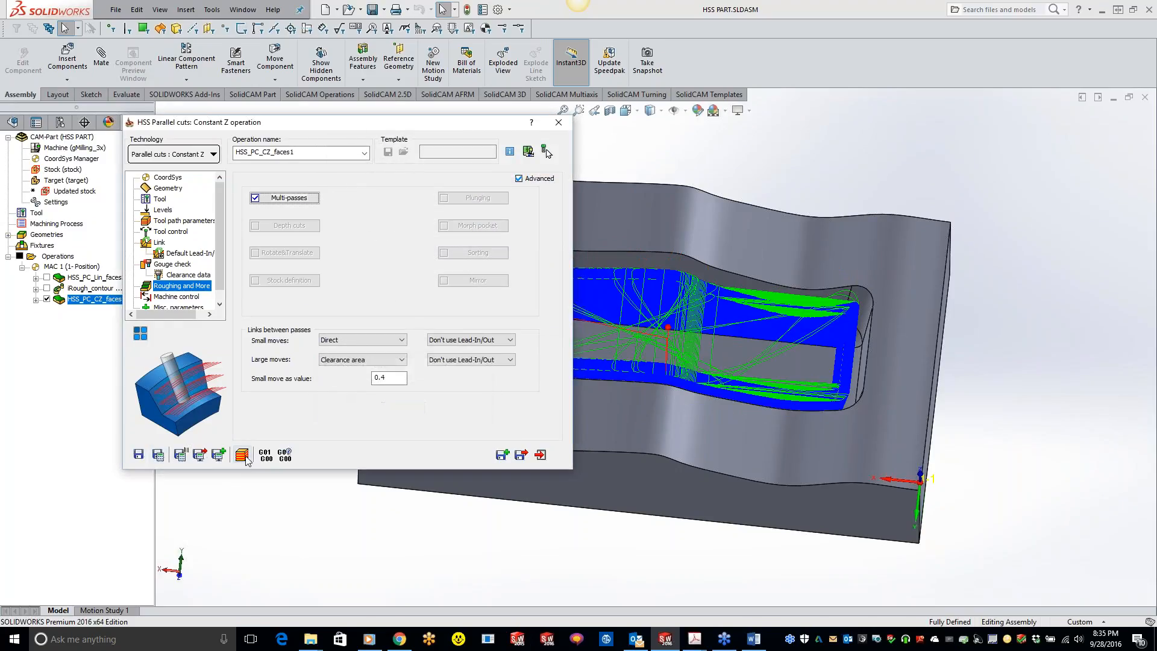
Play the full SolidVerify simulation of the toolpath sorted by passes and close it
click(243, 456)
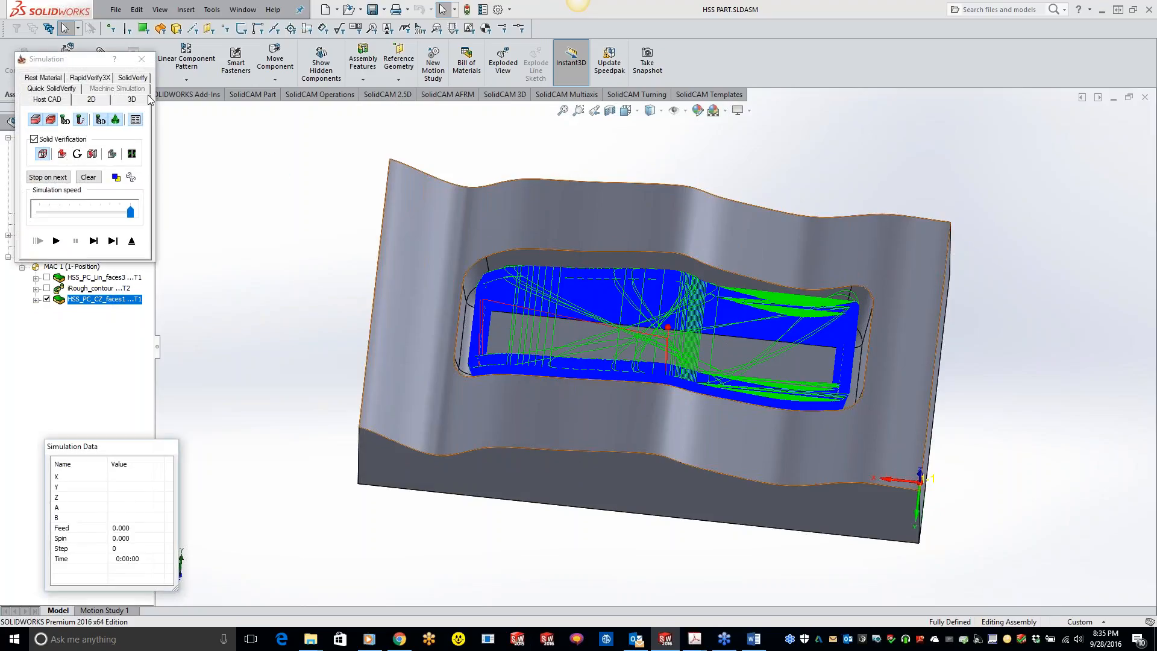
click(132, 77)
click(56, 240)
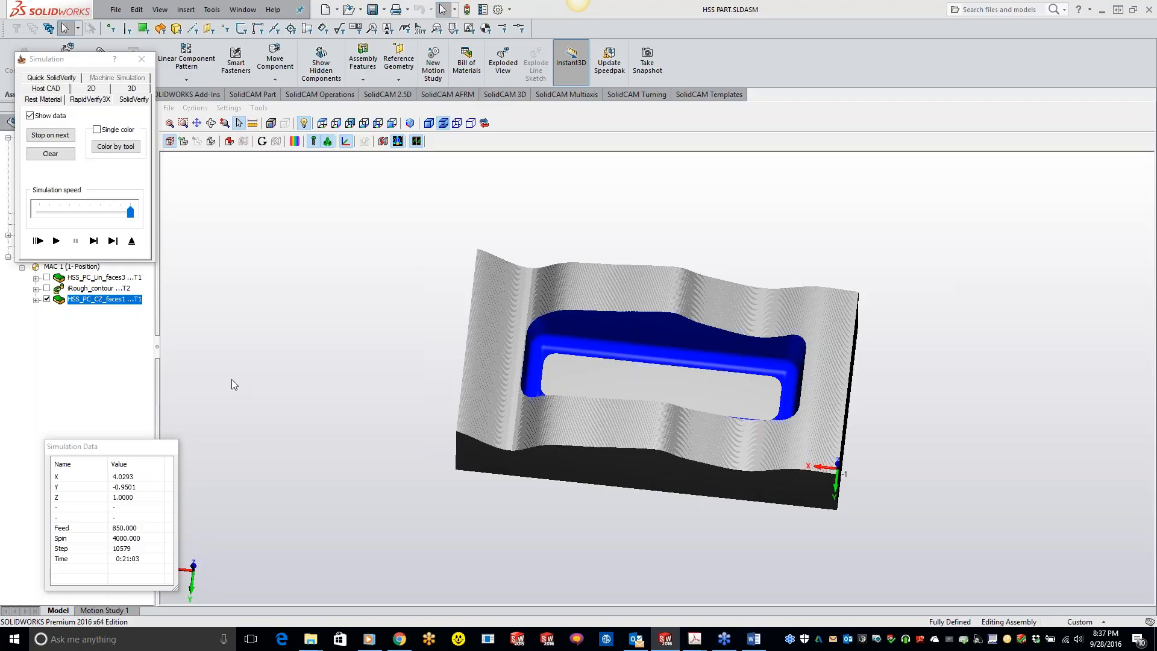
click(142, 61)
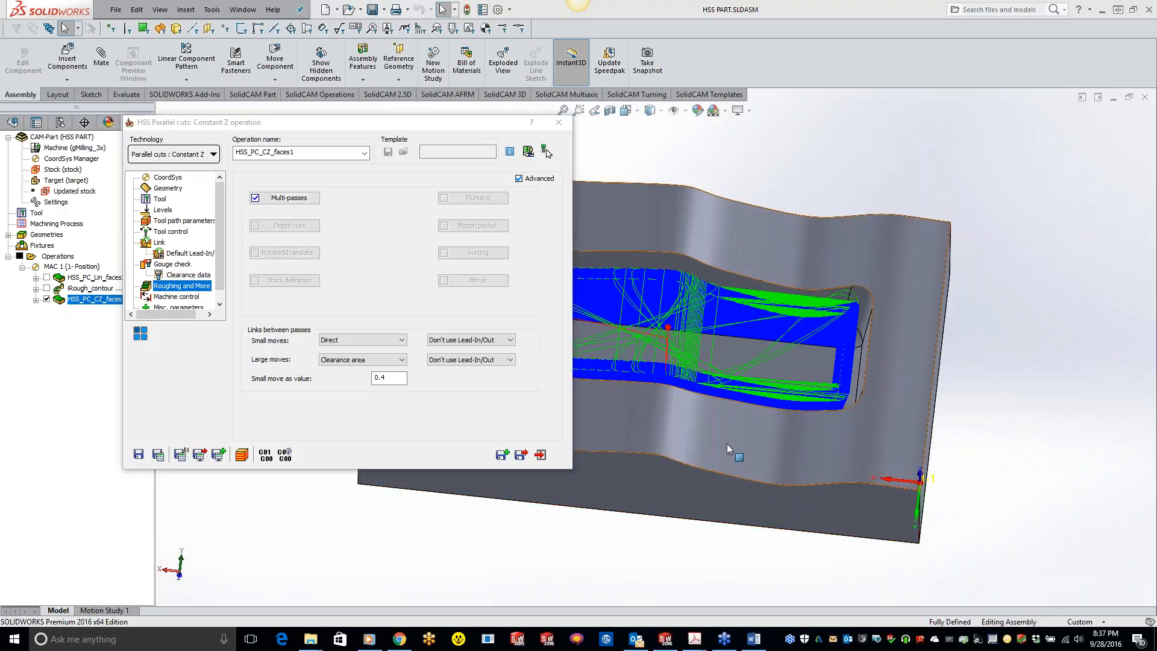
Review the operation's geometry, tool and feed data, and its regular and advanced level settings
click(170, 188)
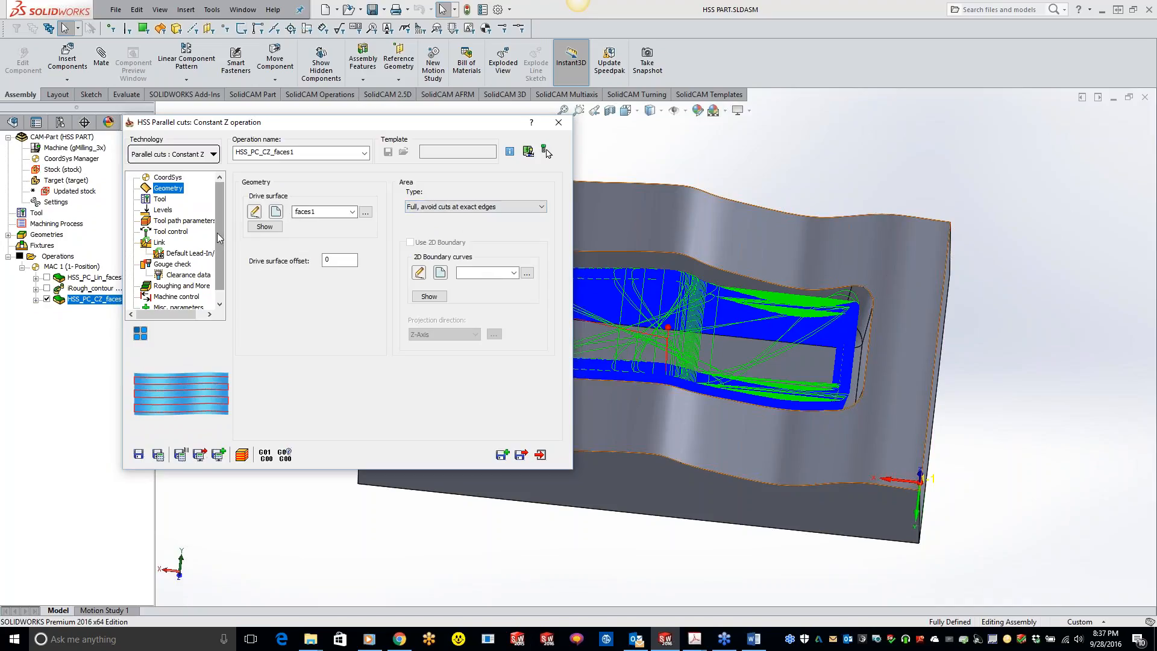
click(155, 199)
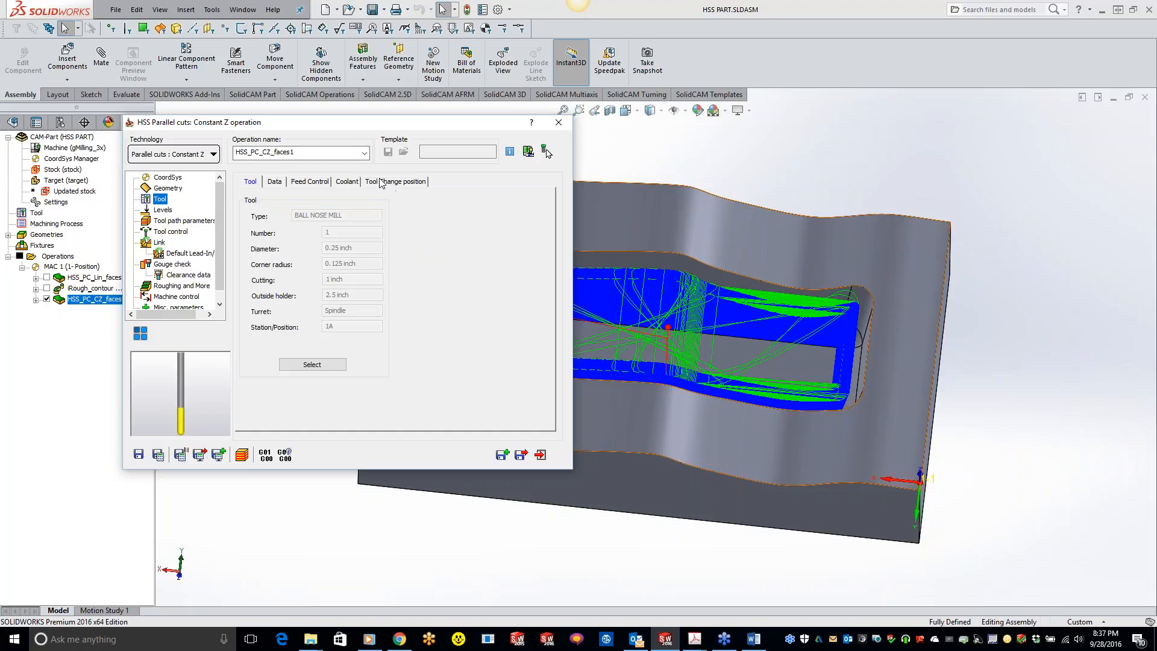
click(276, 182)
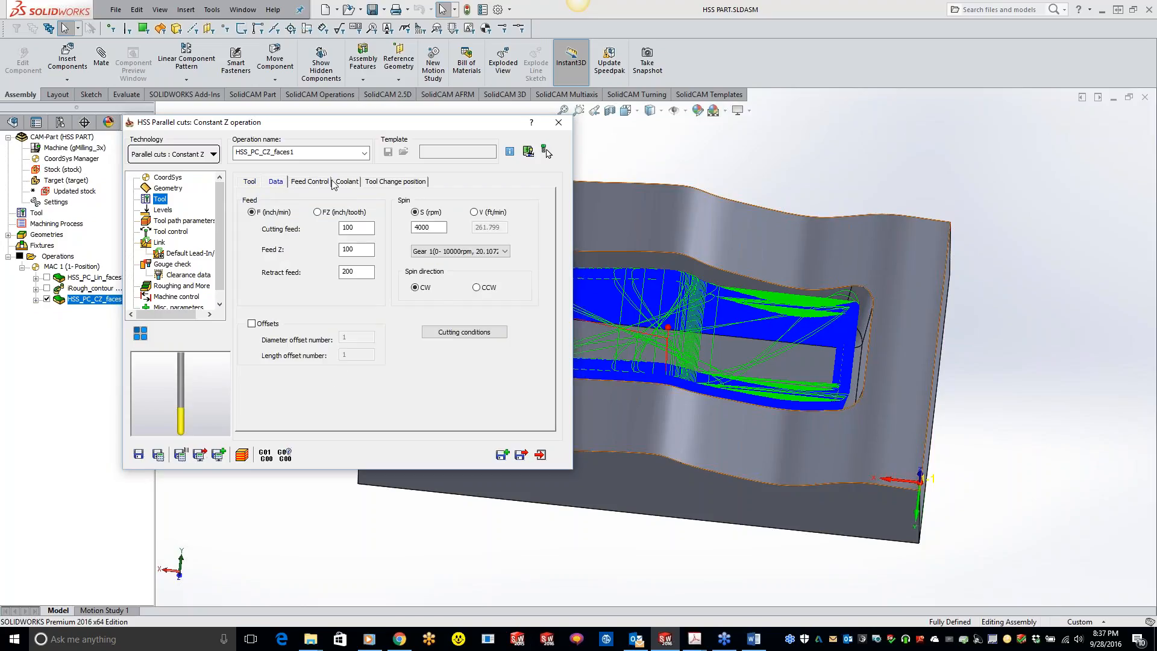
click(172, 211)
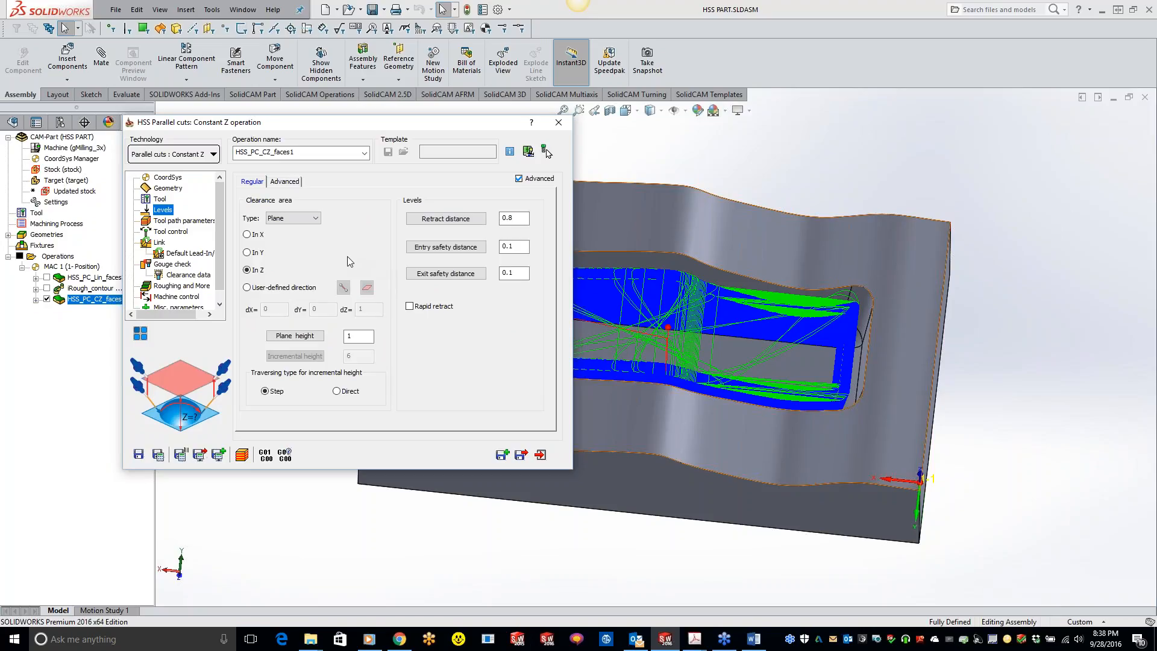
click(524, 219)
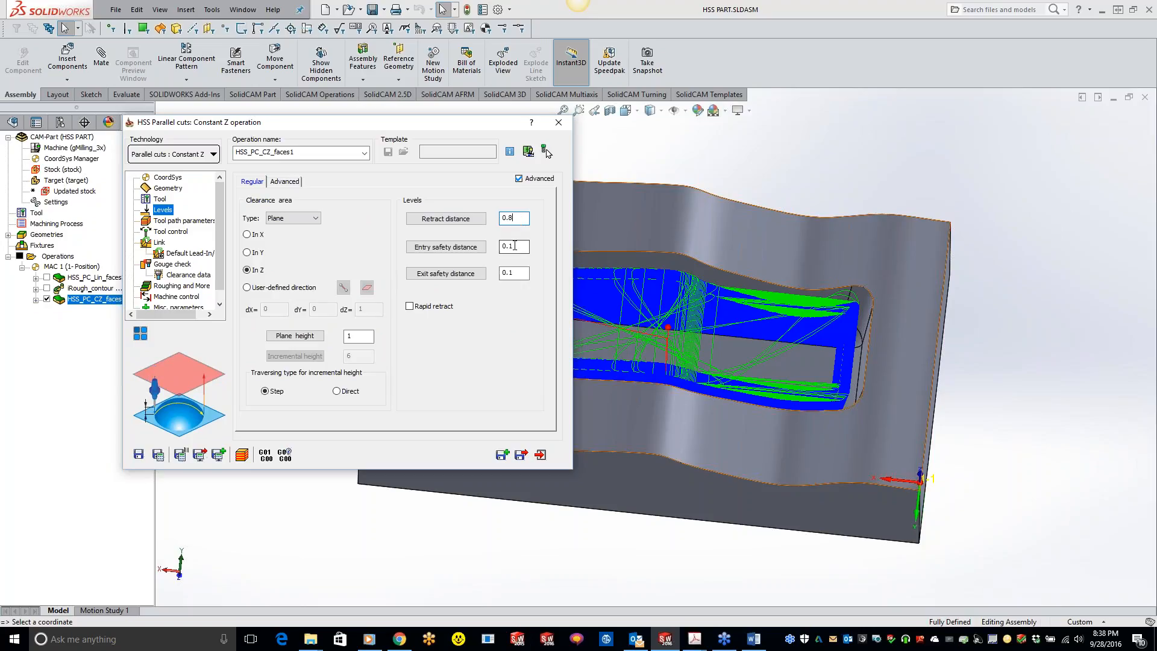
click(520, 246)
click(298, 182)
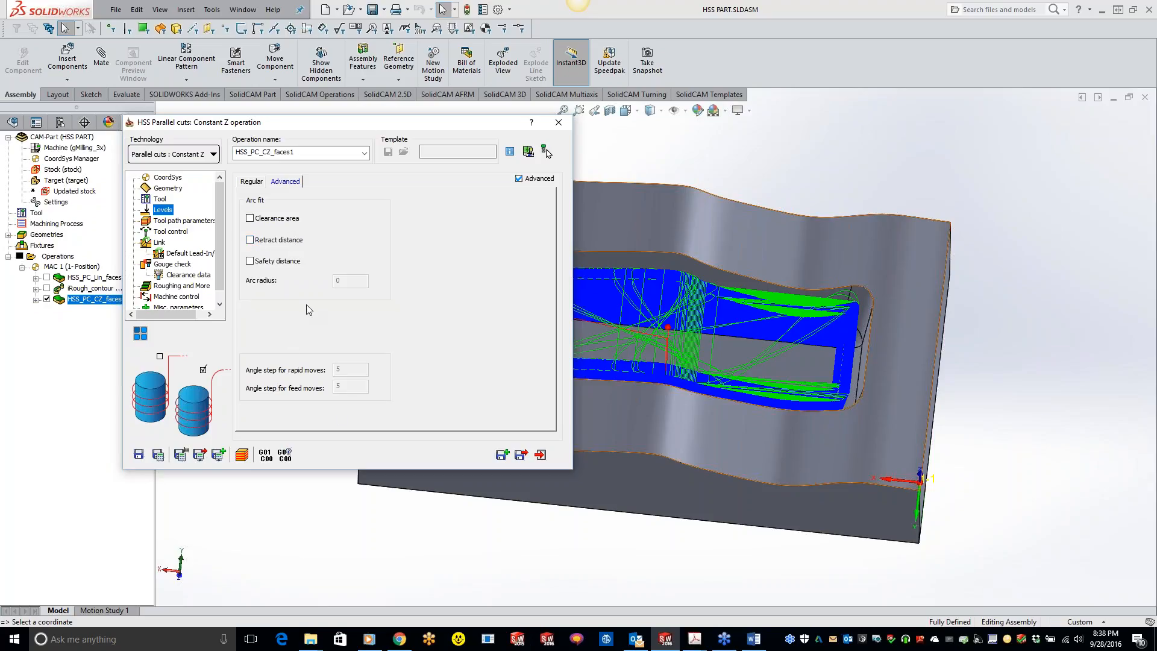
Review the tool path surface quality and step over parameters, comparing the page with advanced options off and on
click(191, 221)
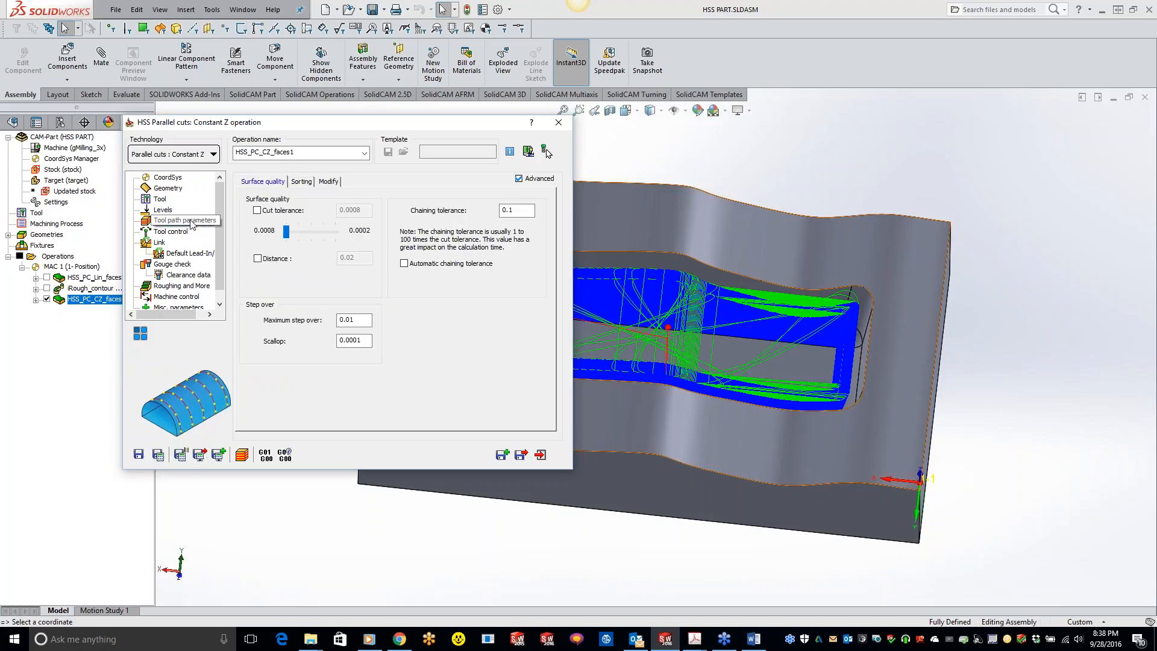
click(519, 181)
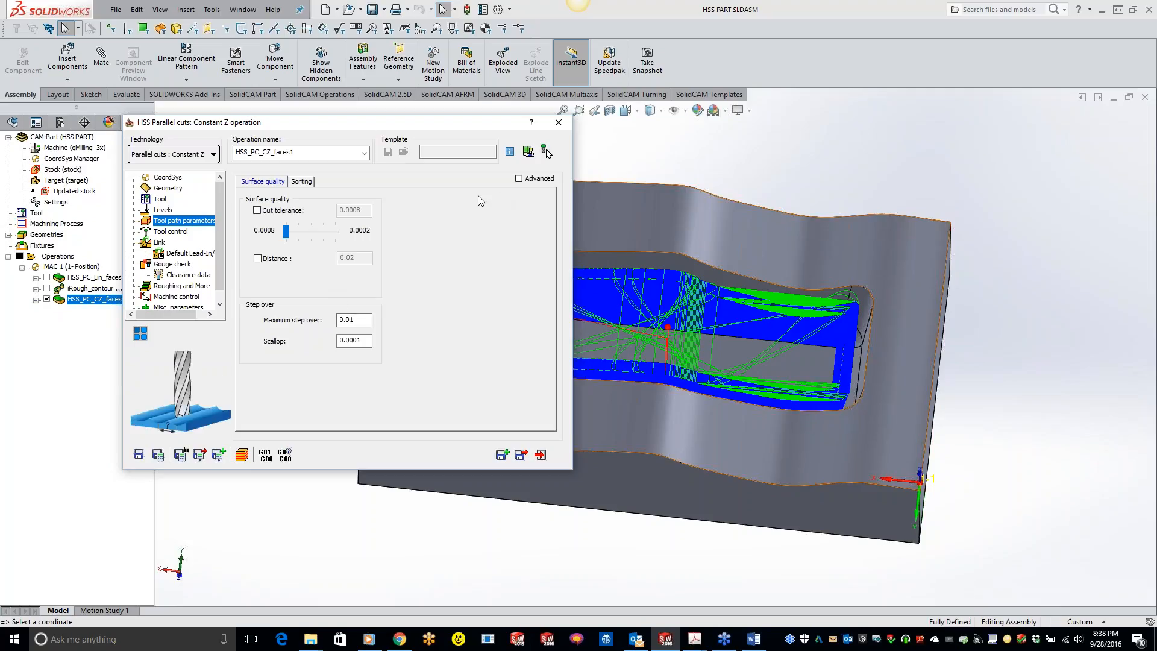
click(519, 179)
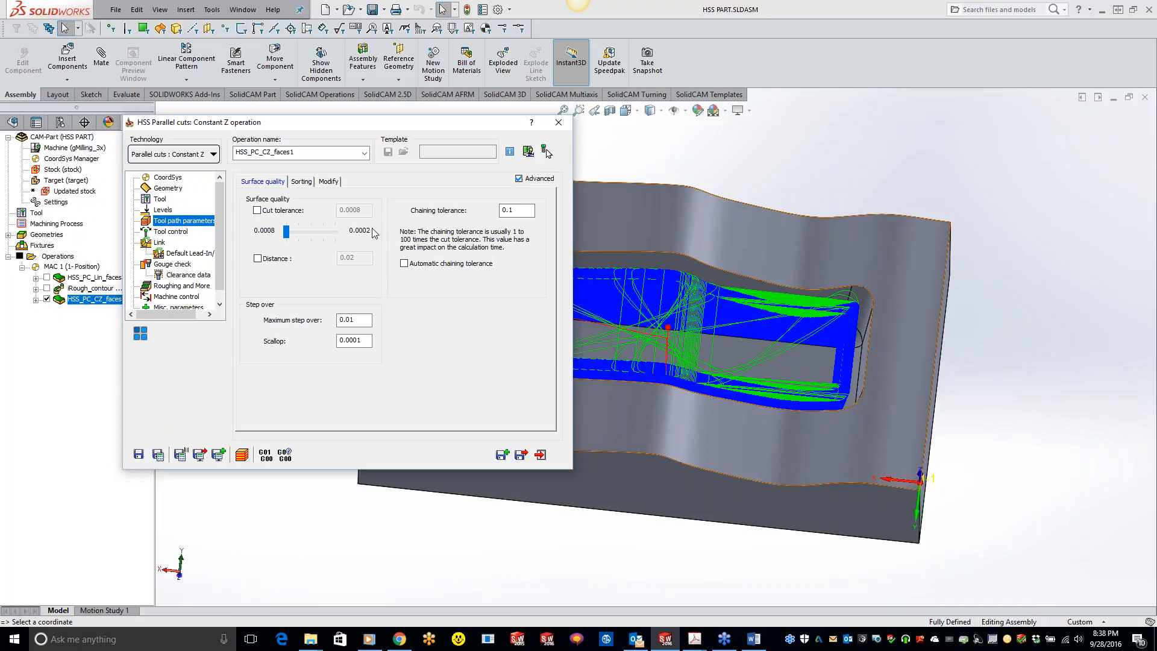
click(356, 320)
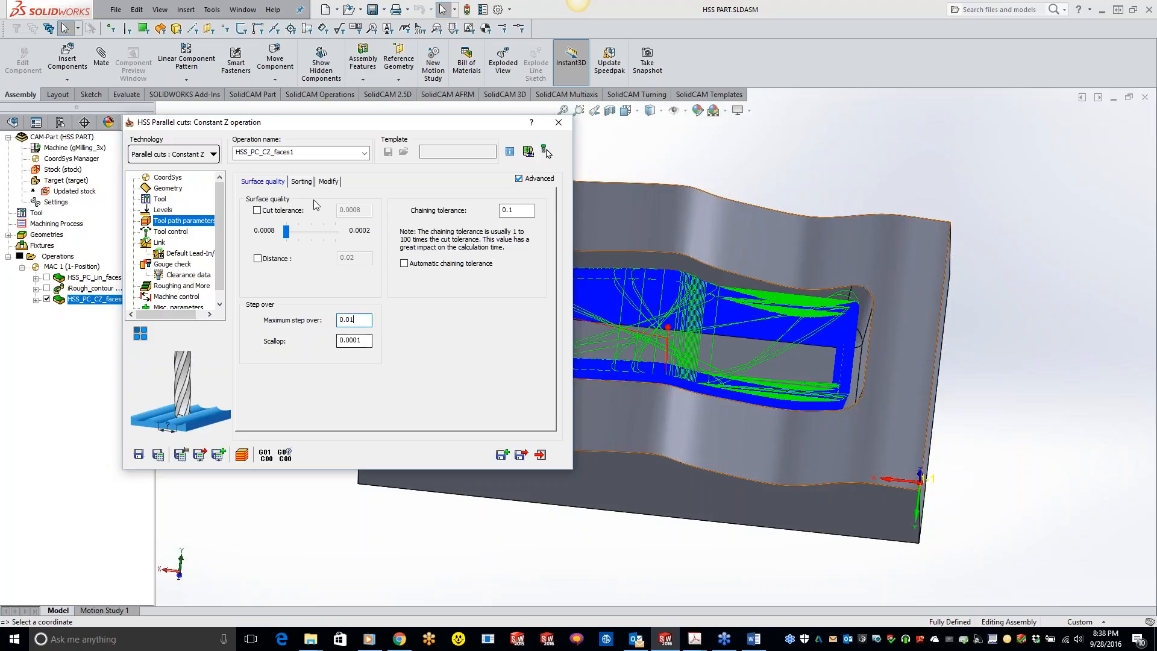
Examine the tool path sorting options for cutting method, cut order and machining by lanes, keeping the current choices
click(302, 182)
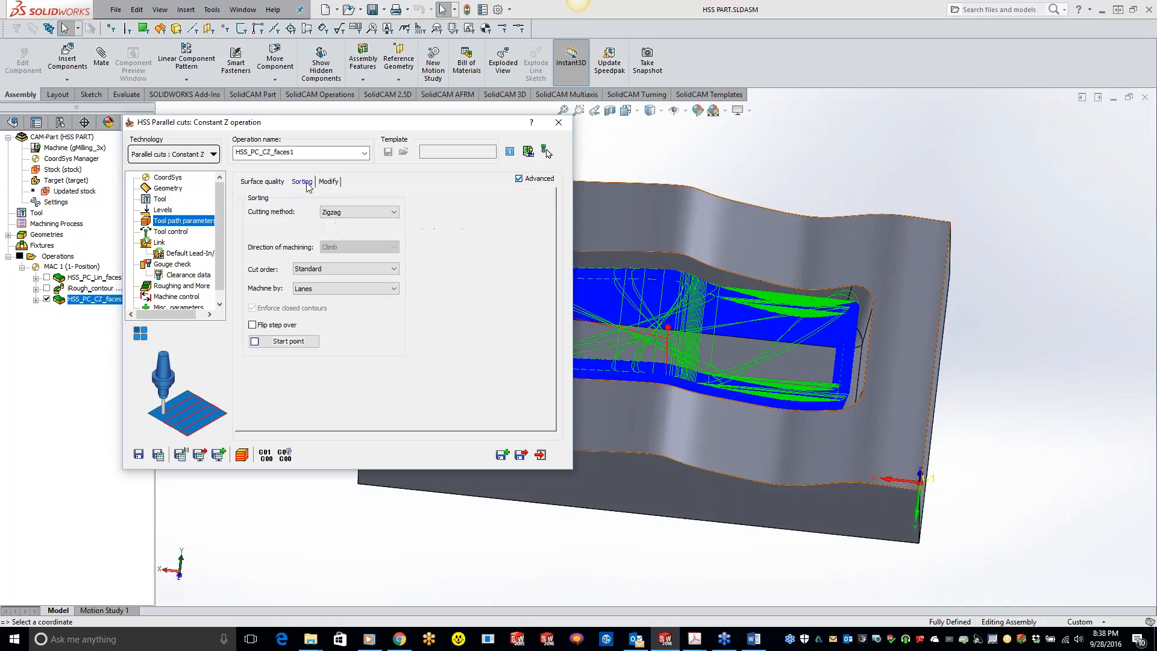
click(364, 212)
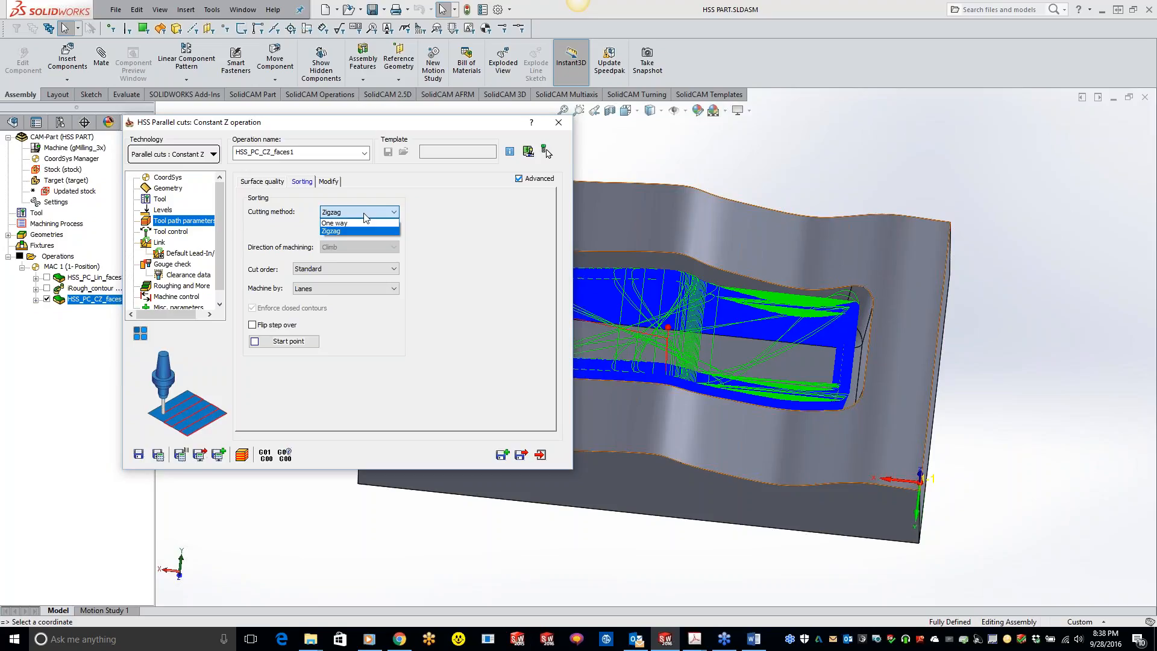
click(389, 231)
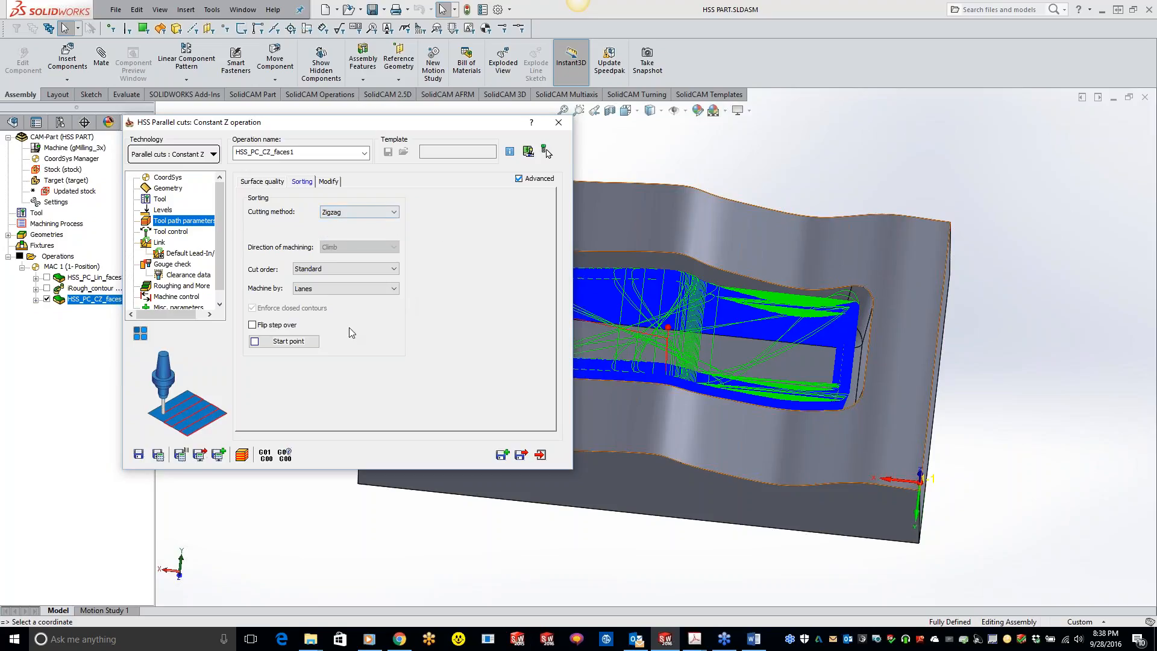
click(336, 270)
click(335, 270)
click(335, 270)
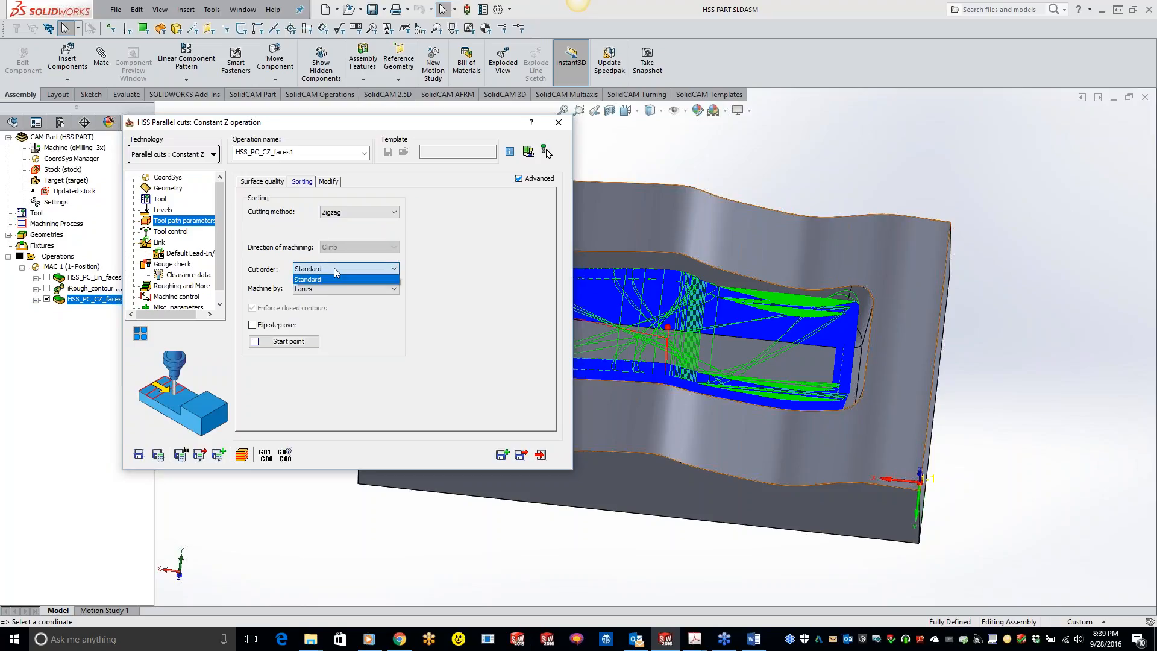
click(335, 289)
click(331, 288)
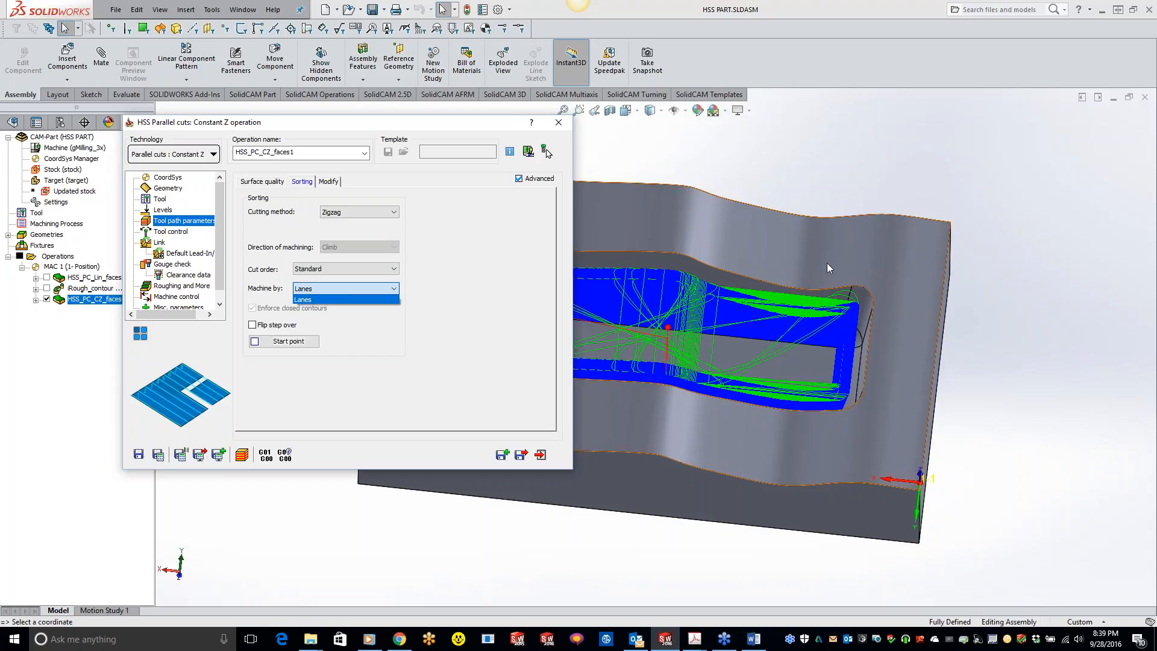
click(769, 236)
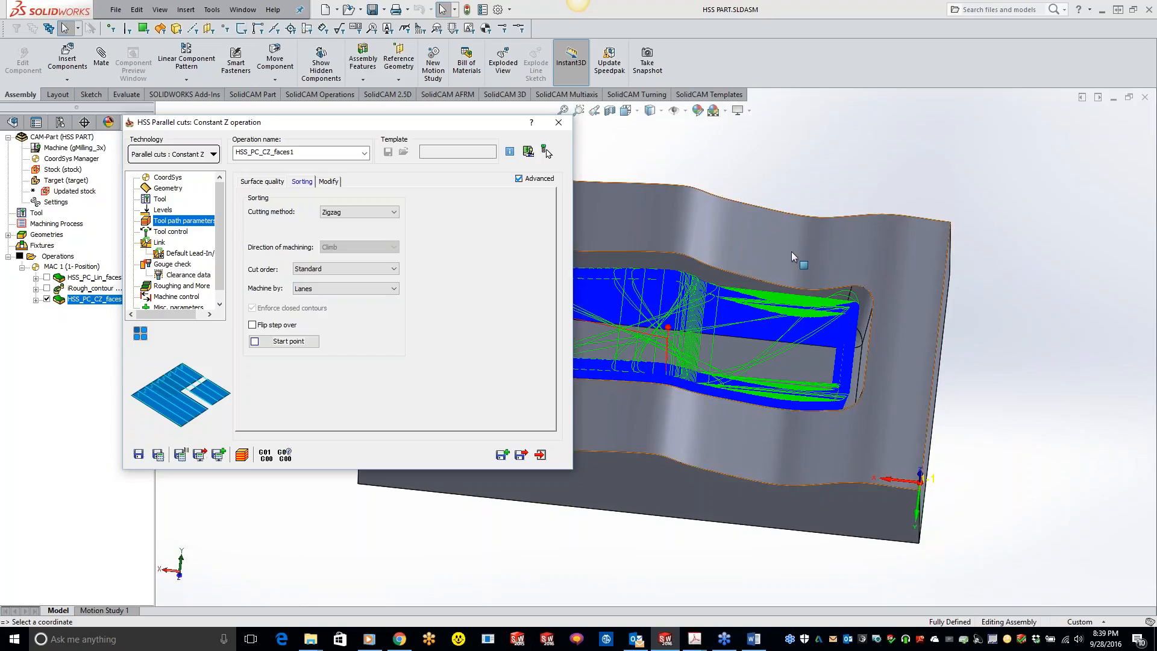
click(344, 289)
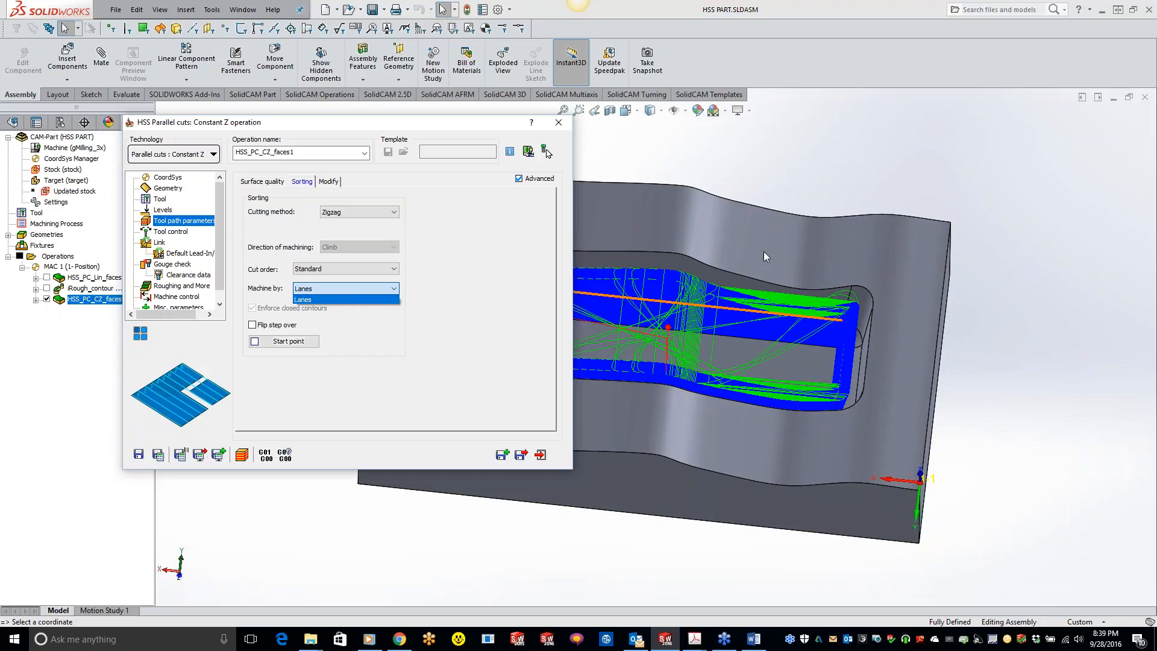
click(409, 397)
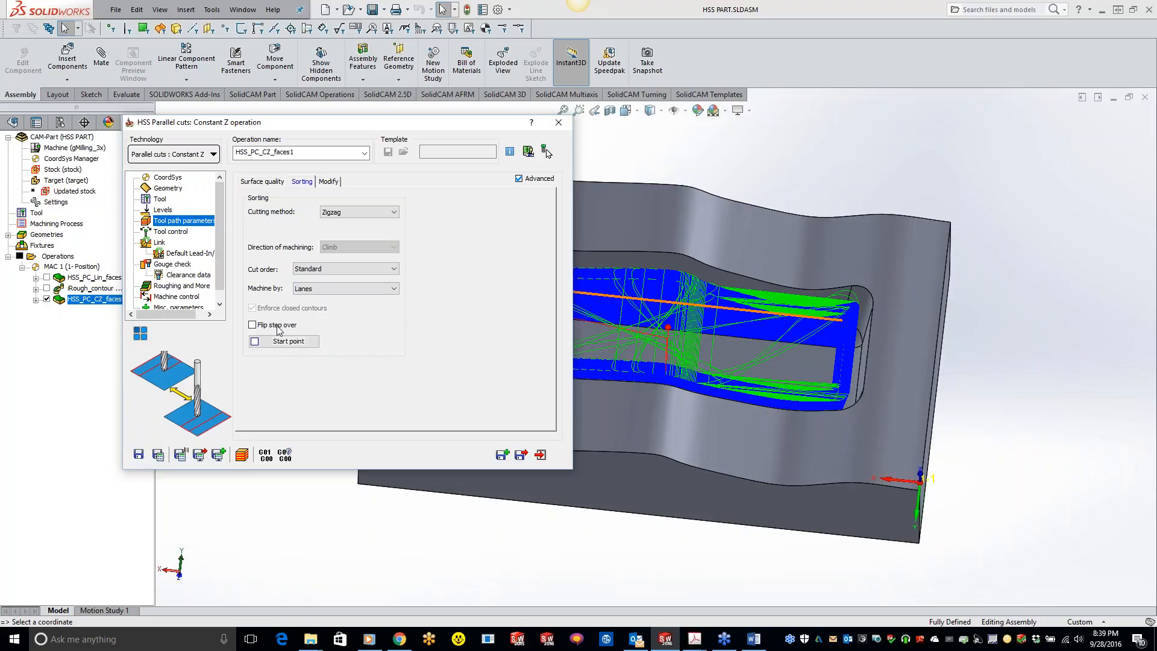
Try the Gradual for each contour axial shift in the tool control settings, and return it to Constant for each contour
click(172, 232)
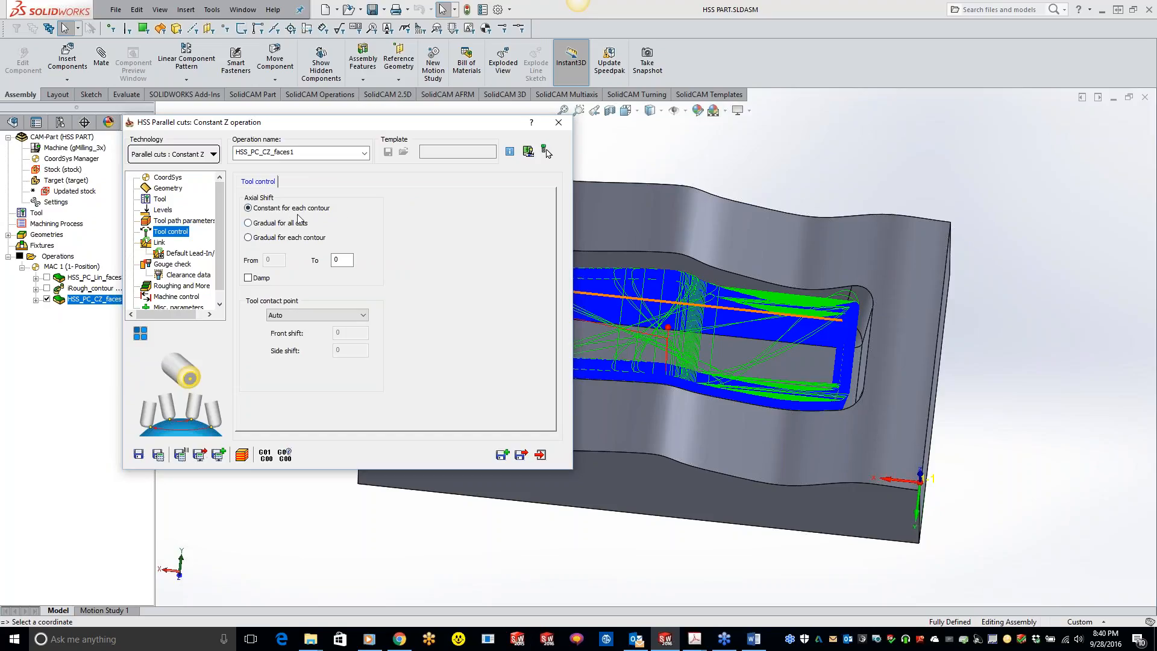
click(248, 238)
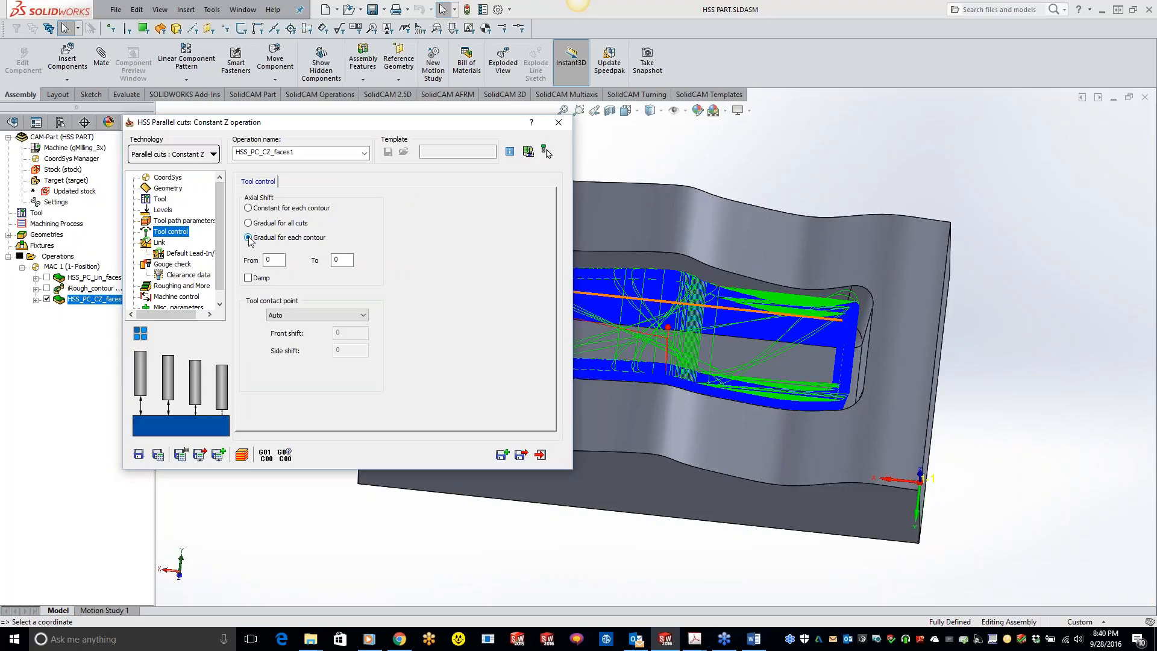
click(341, 260)
click(249, 208)
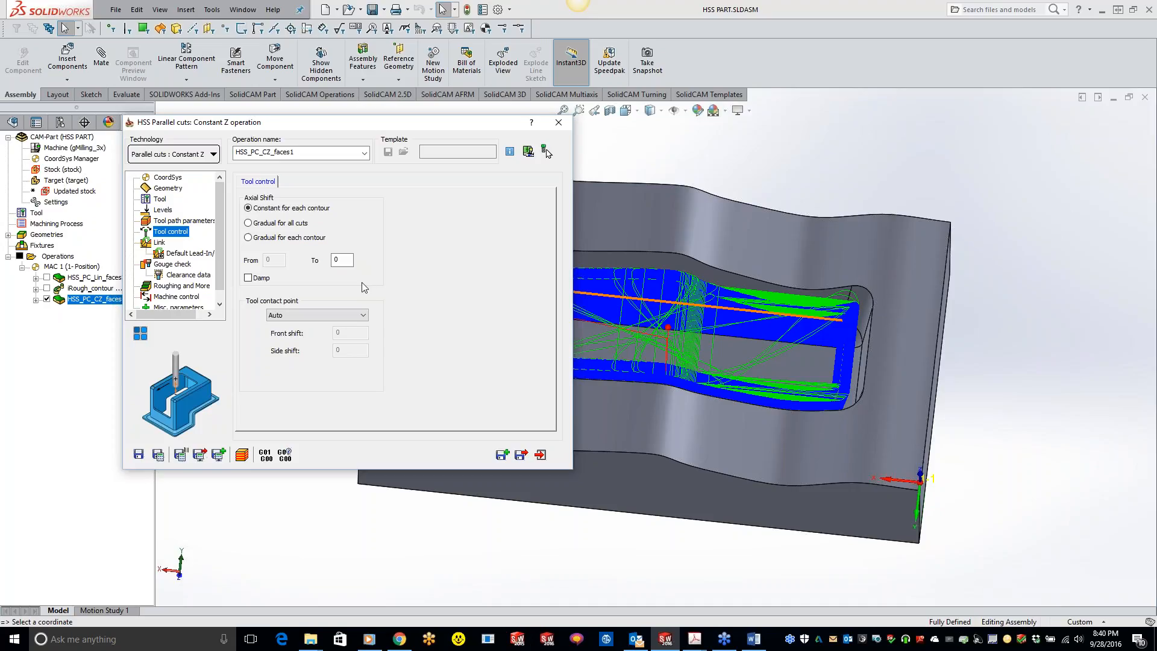
Try the tool contact point options At Center, At Radius, At Front and At user-defined point, and return to Auto
click(310, 314)
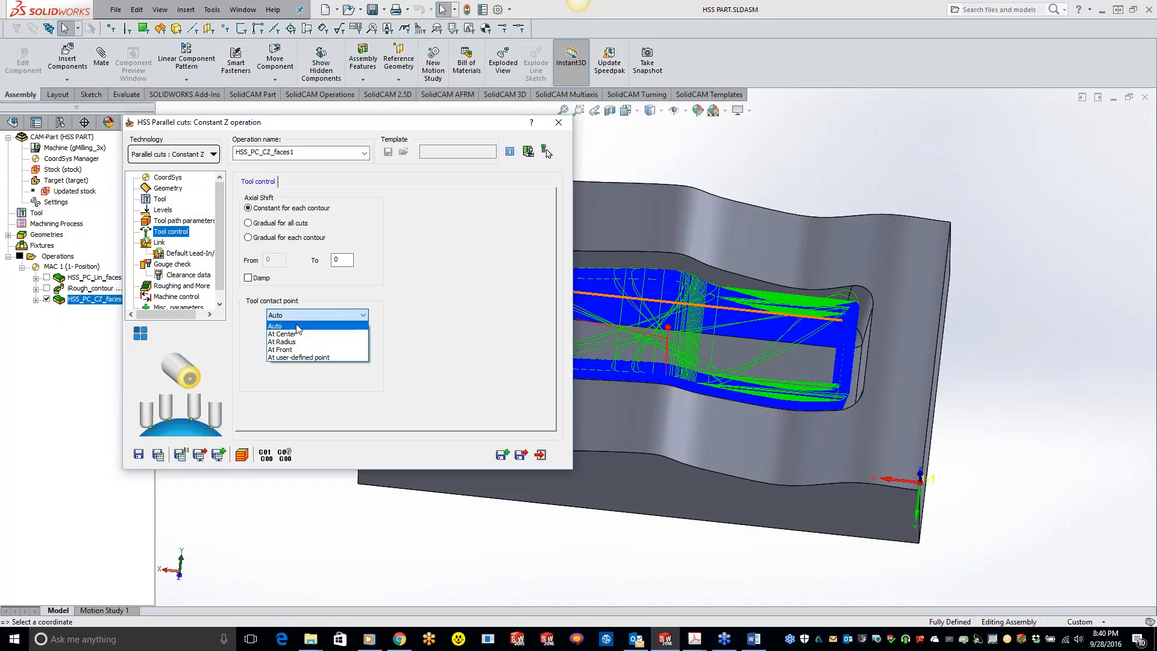
click(291, 334)
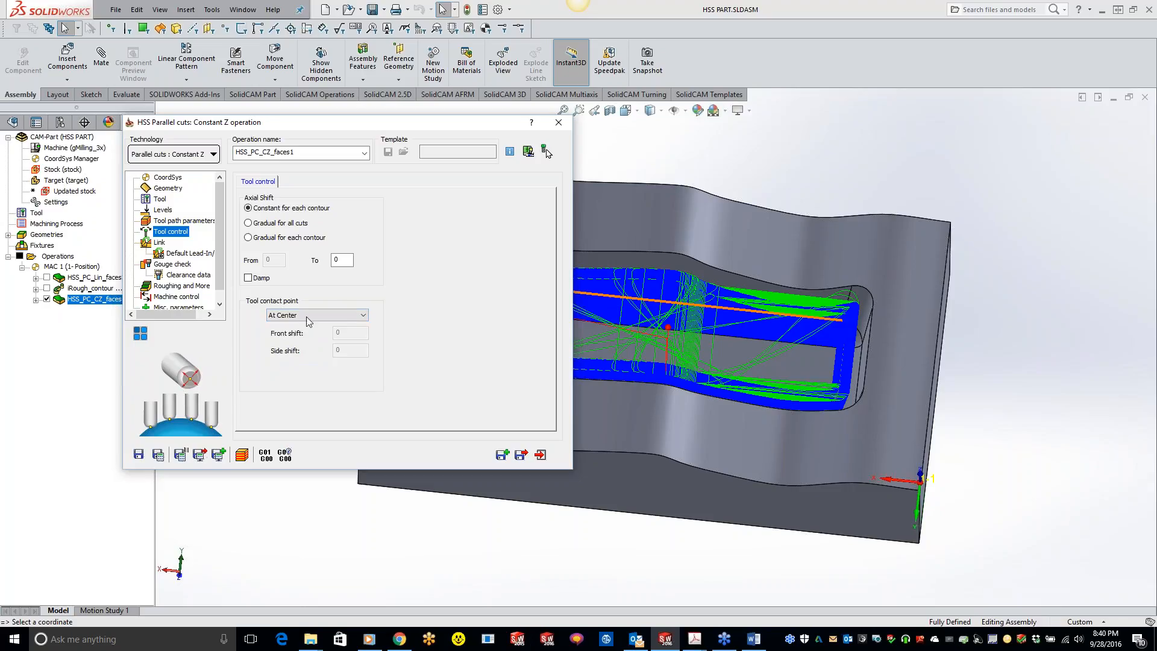
click(340, 316)
click(304, 342)
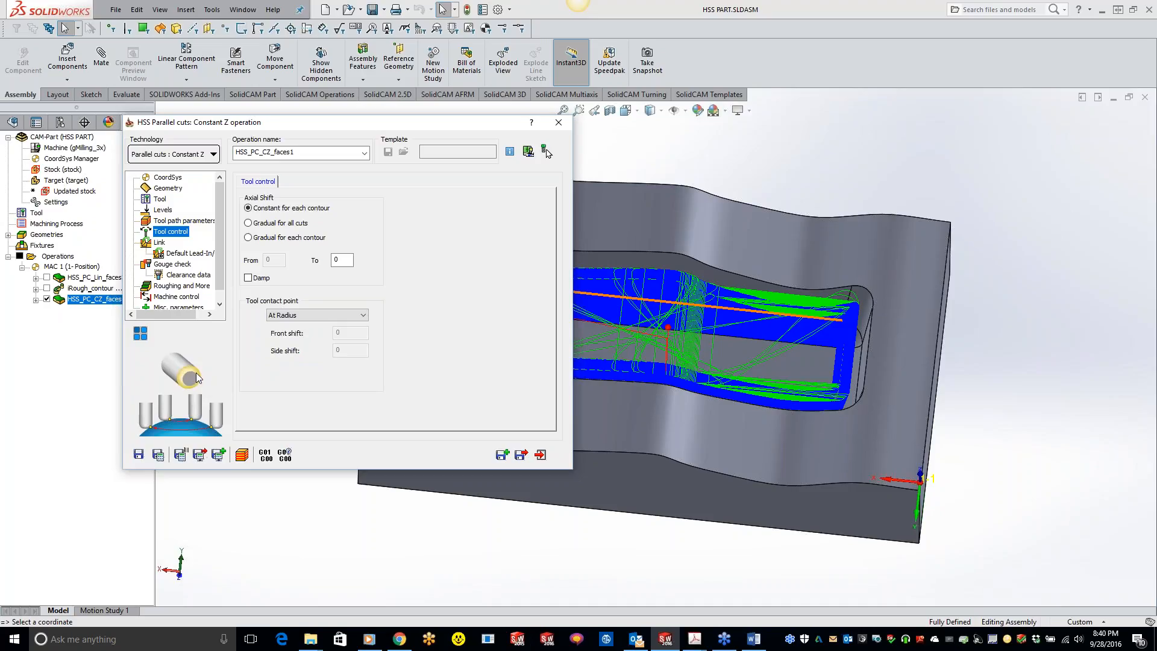
click(301, 316)
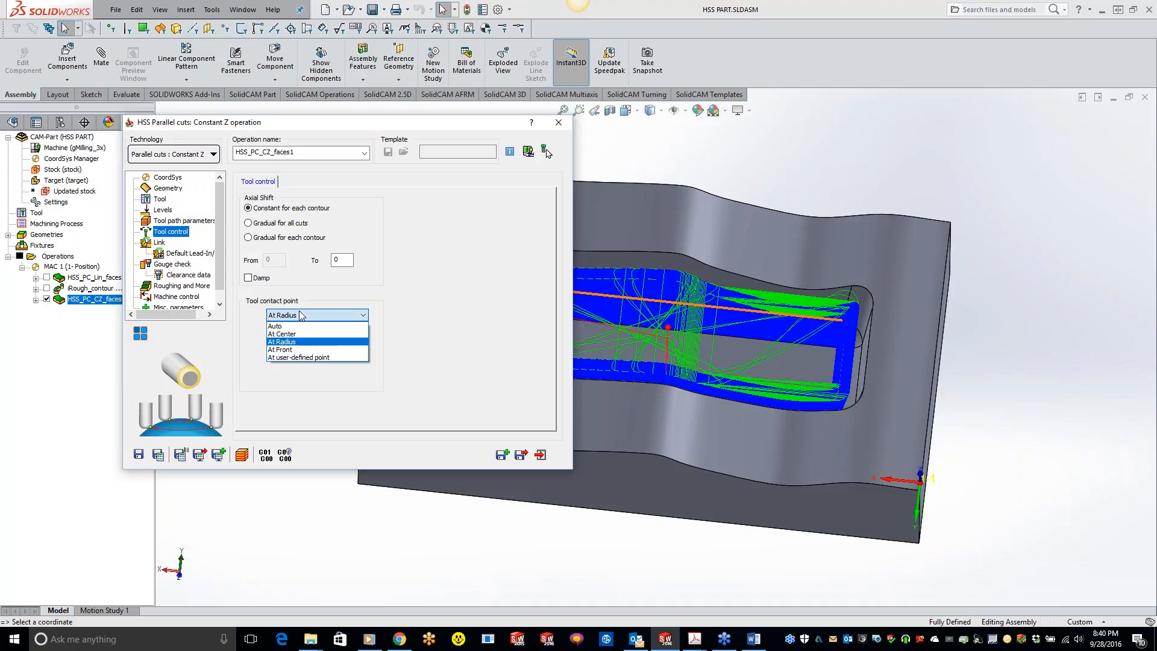
click(285, 350)
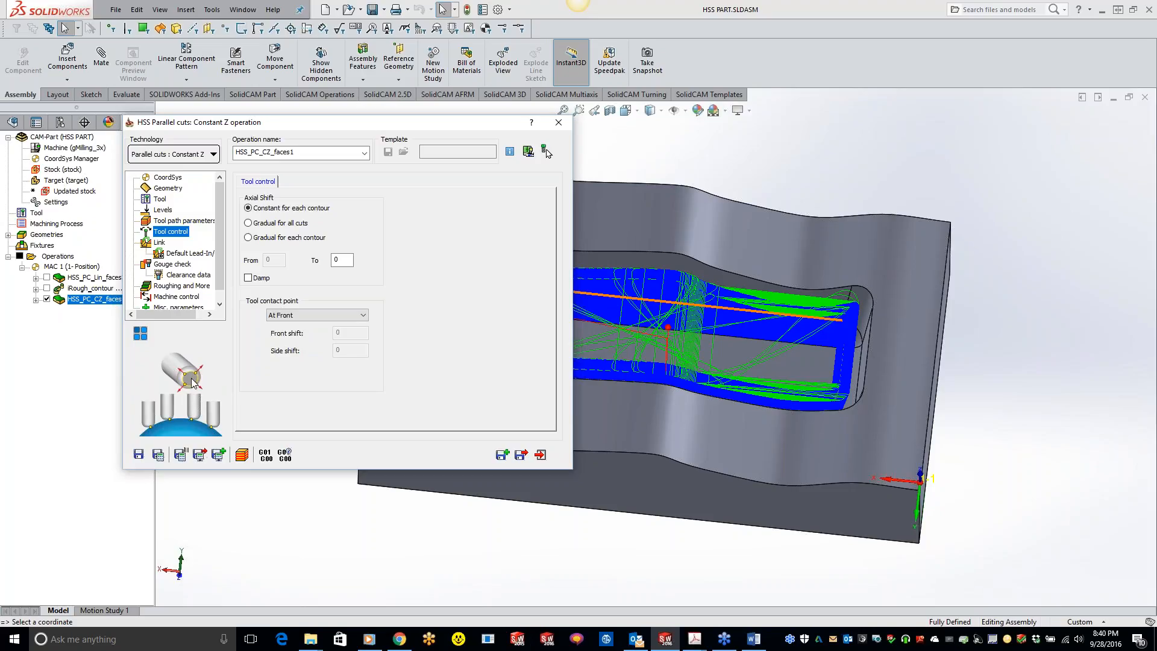
click(329, 316)
click(292, 357)
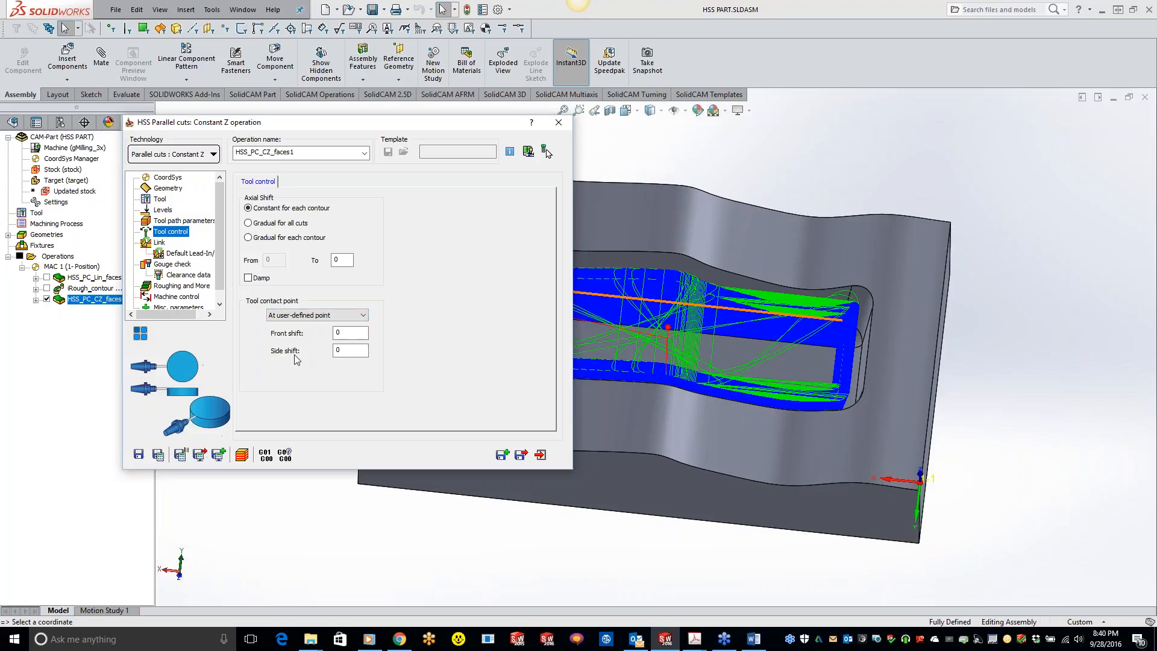
click(366, 332)
click(347, 351)
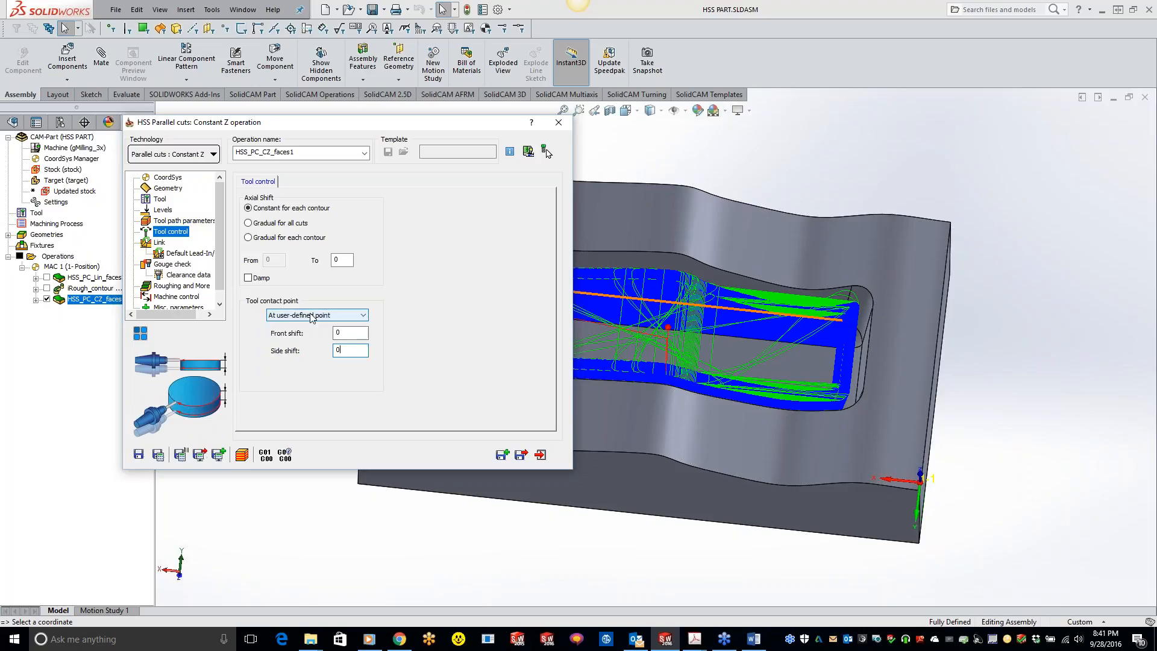
click(299, 315)
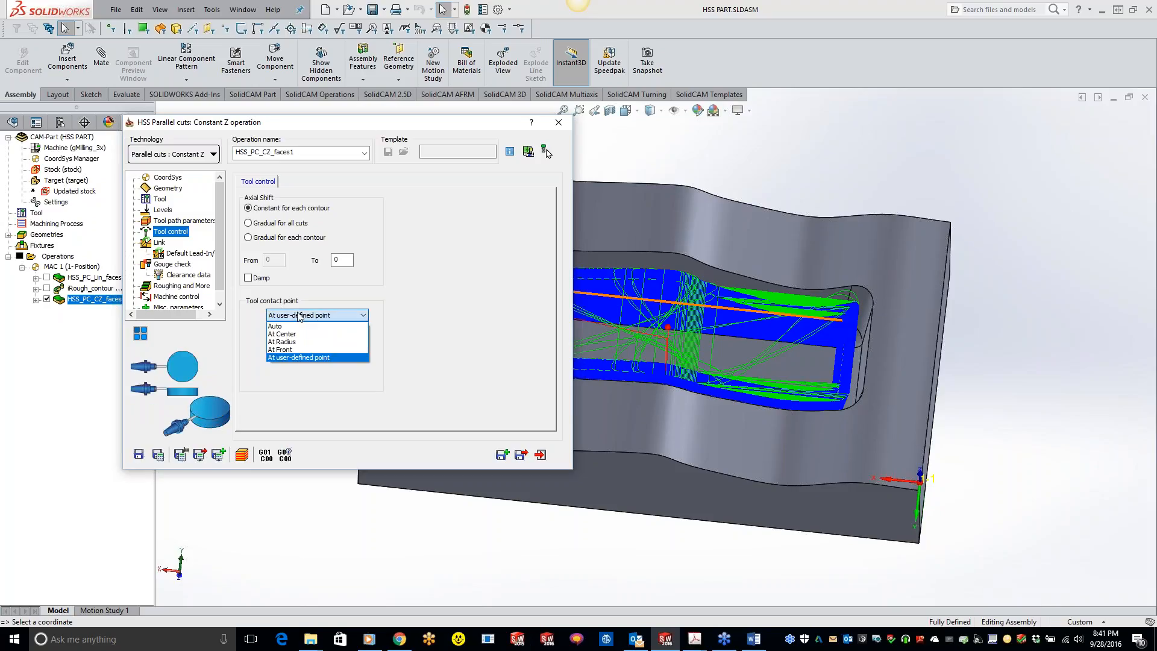
click(296, 323)
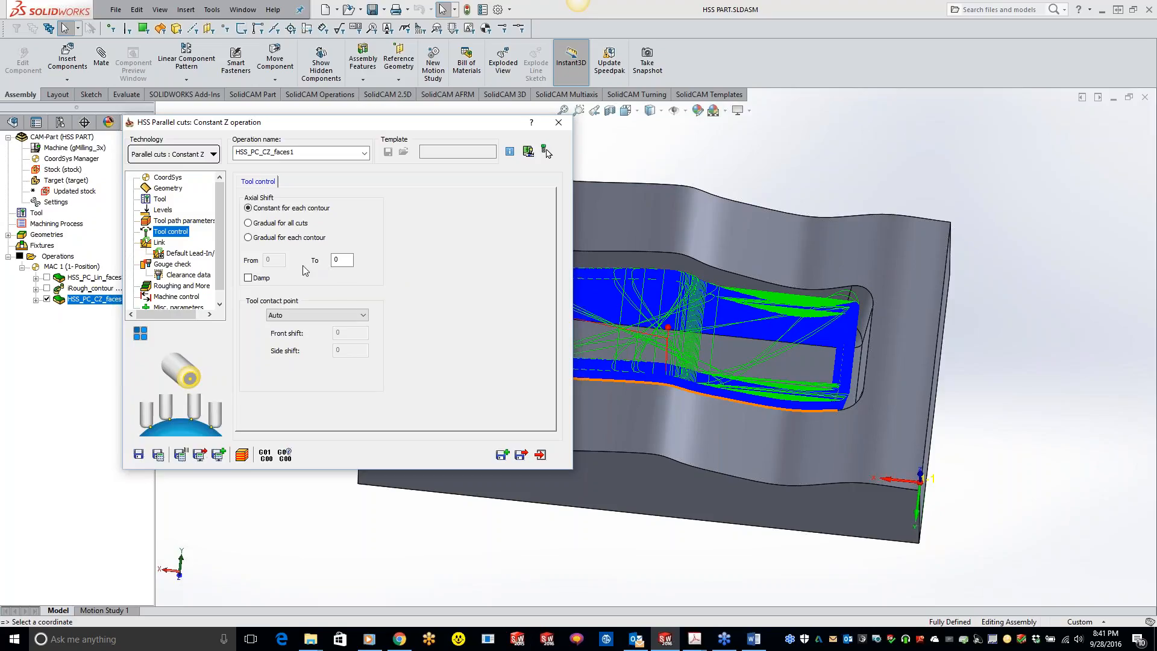
Review the link approach and retract settings, including the first entry lead-in choices, against the toolpath on the model
click(160, 243)
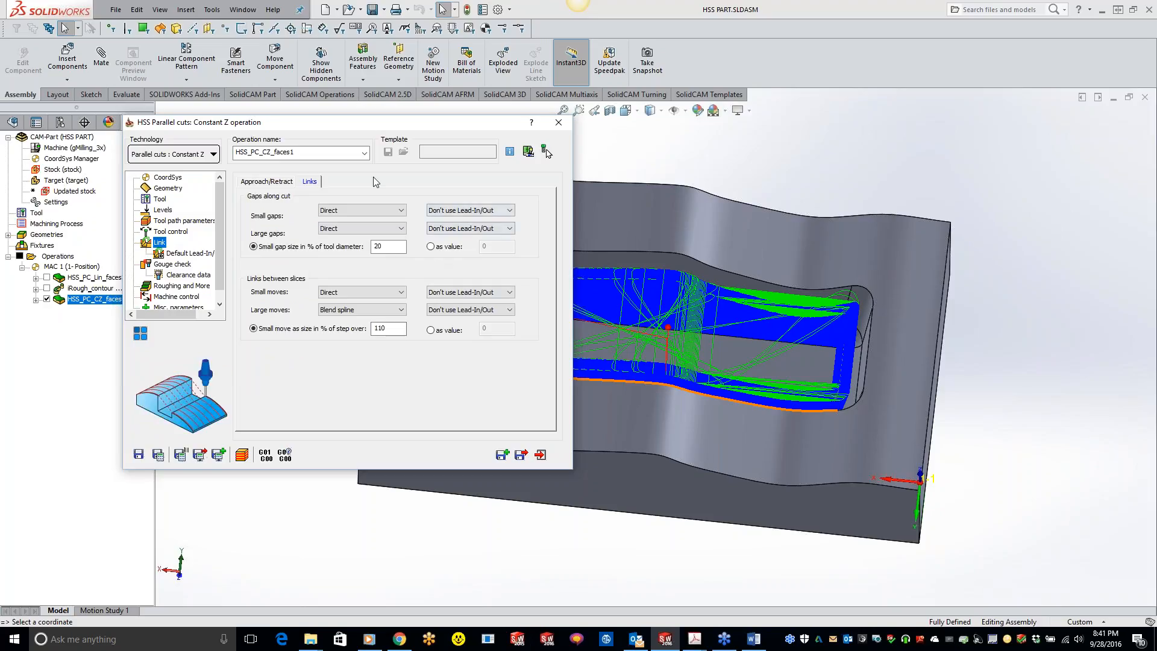
click(267, 181)
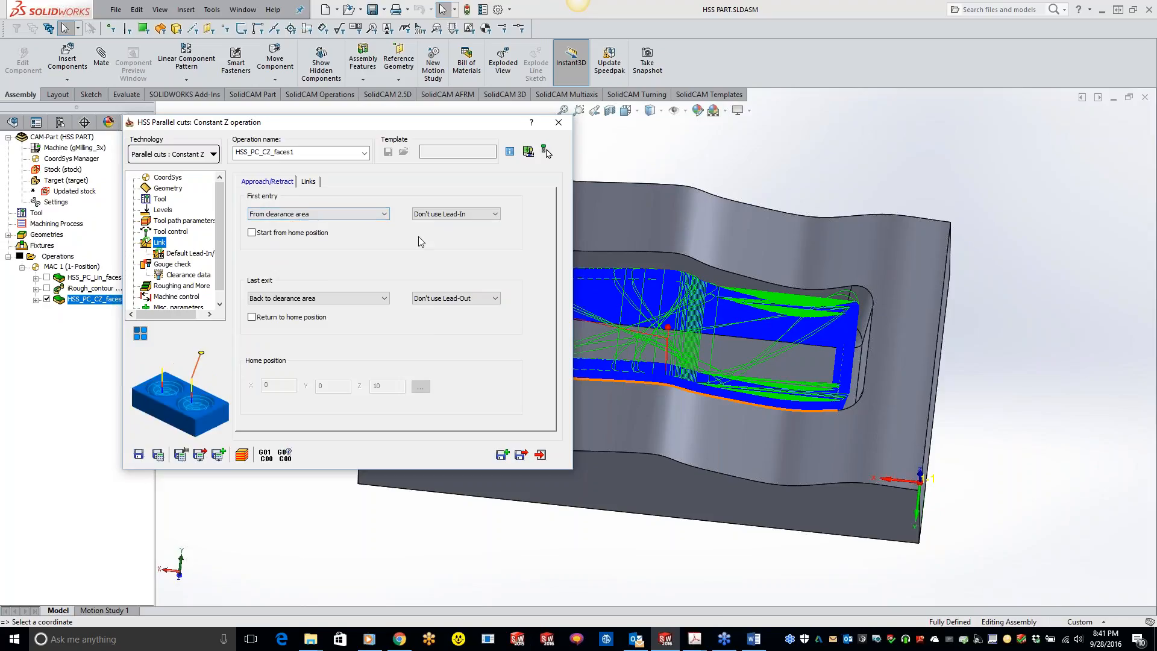
middle_drag(814, 433, 904, 430)
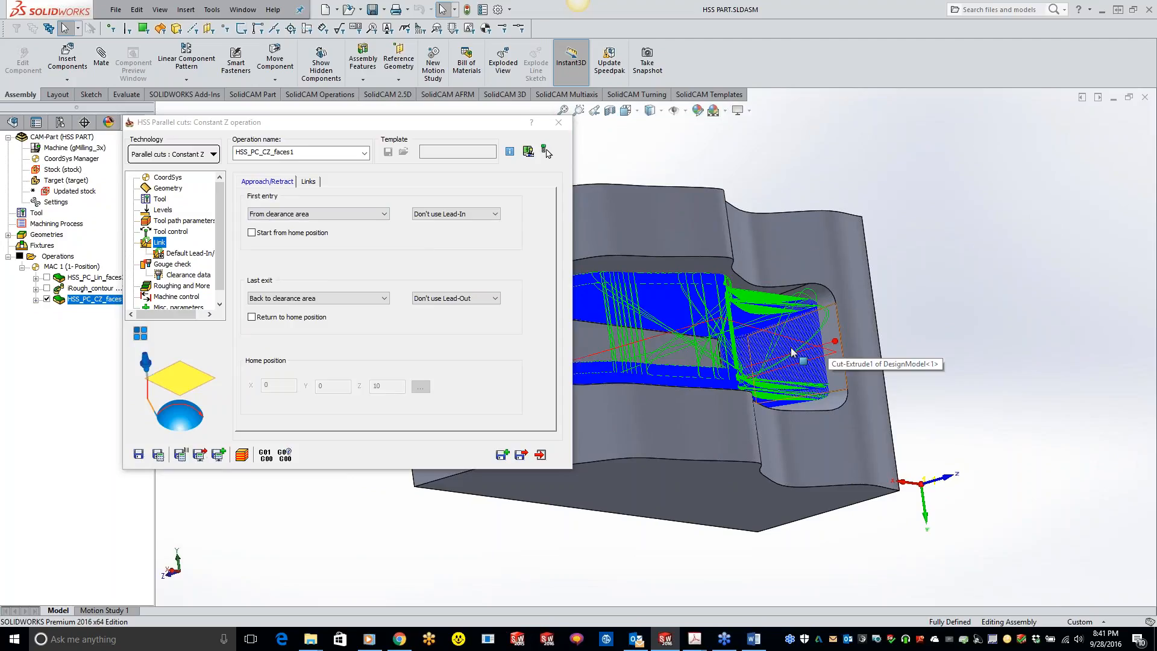
click(475, 217)
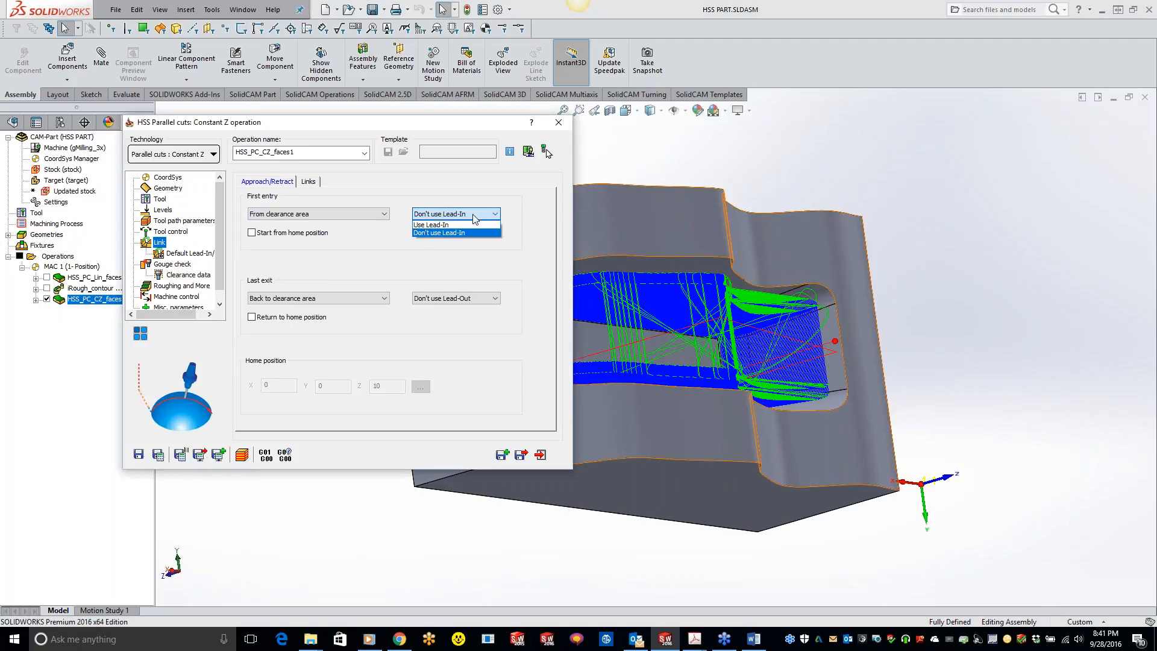
click(473, 215)
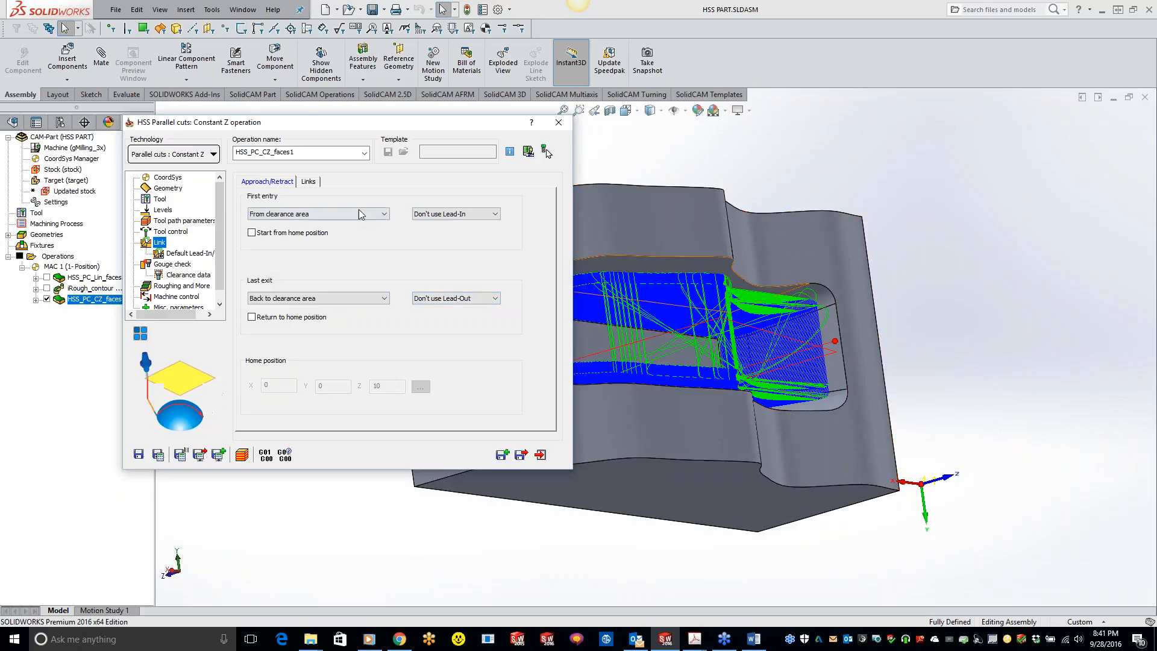
Inspect the link settings for gaps along cut and between slices, and open the default lead-in/out parameters
click(310, 181)
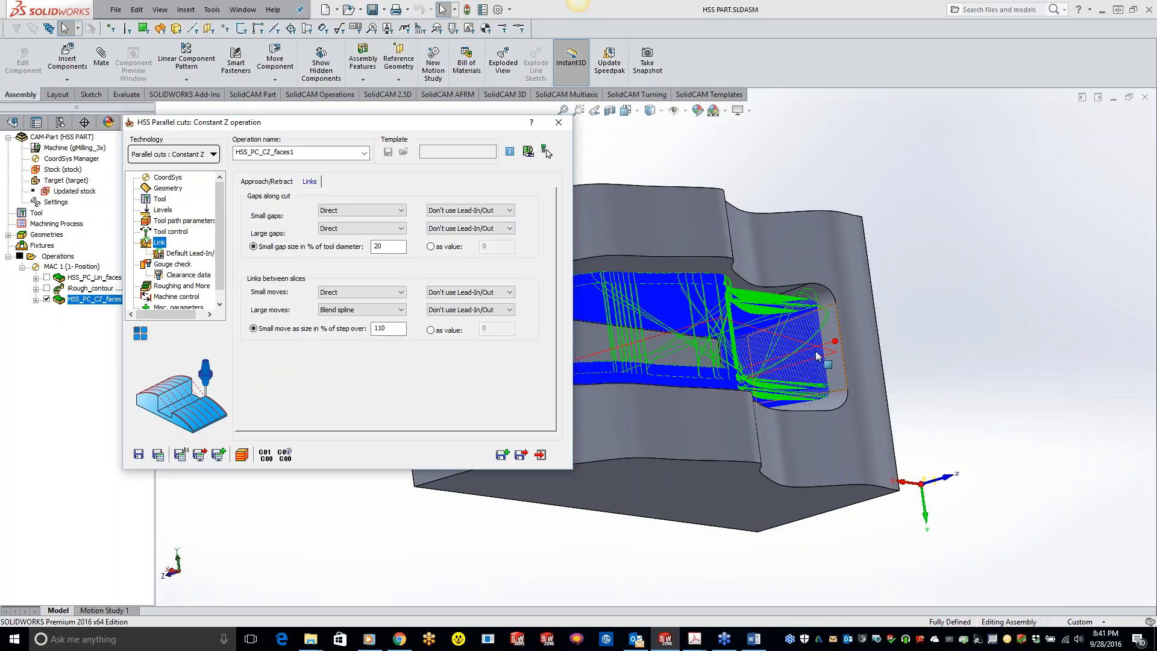
scroll(821, 358, down, 5)
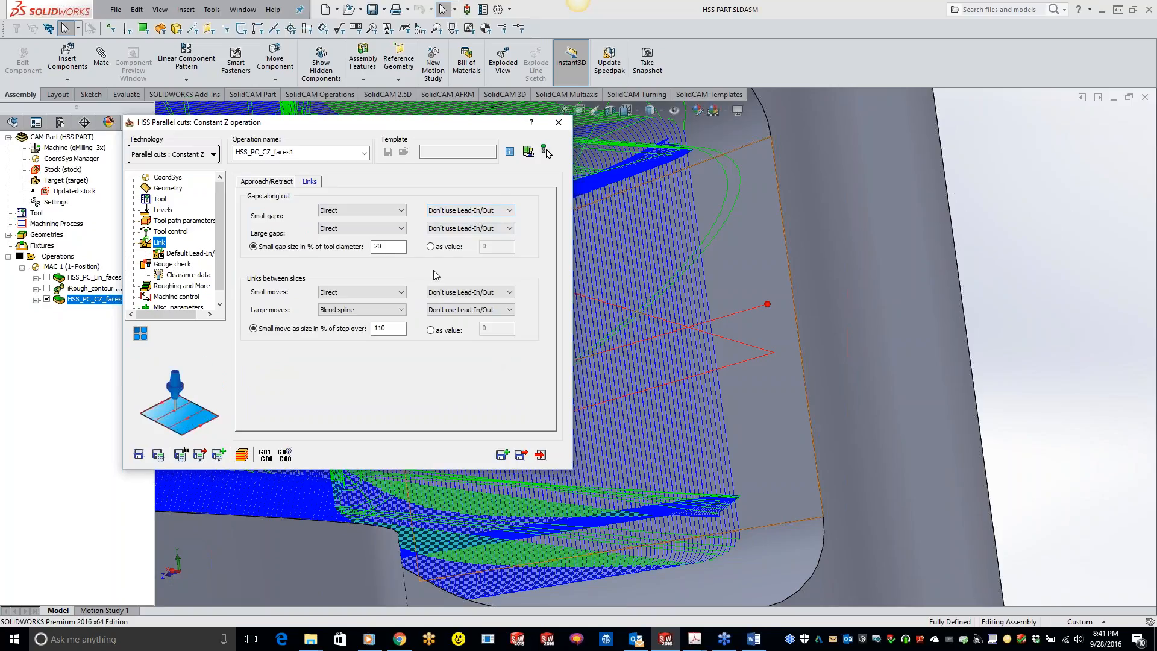
click(370, 211)
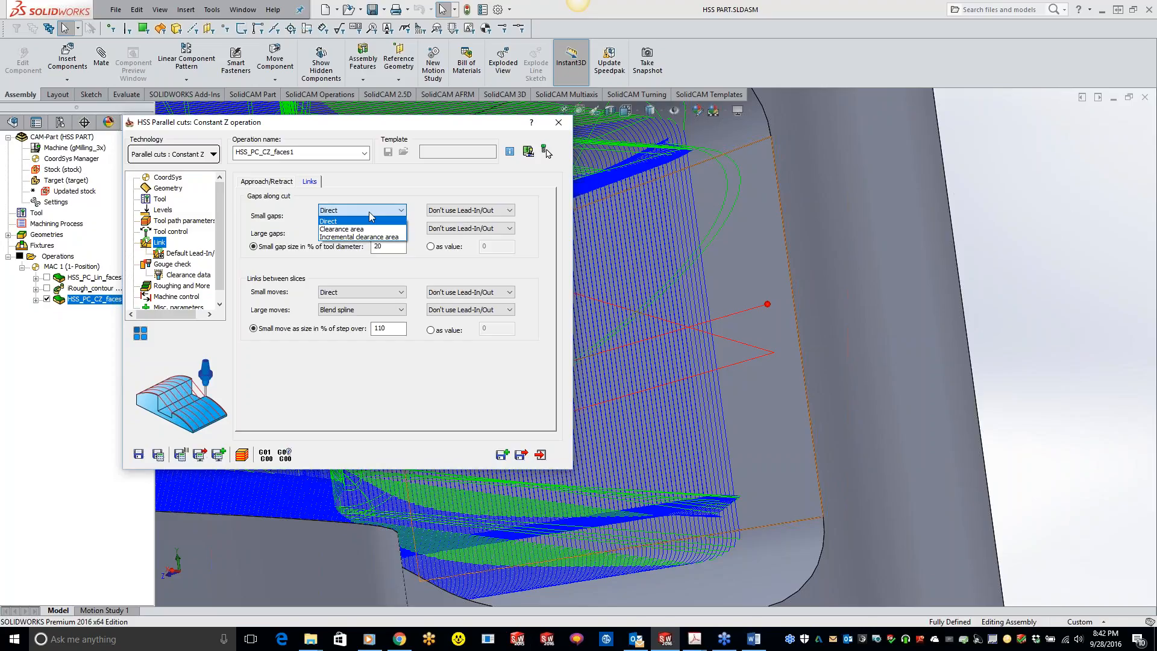
click(372, 214)
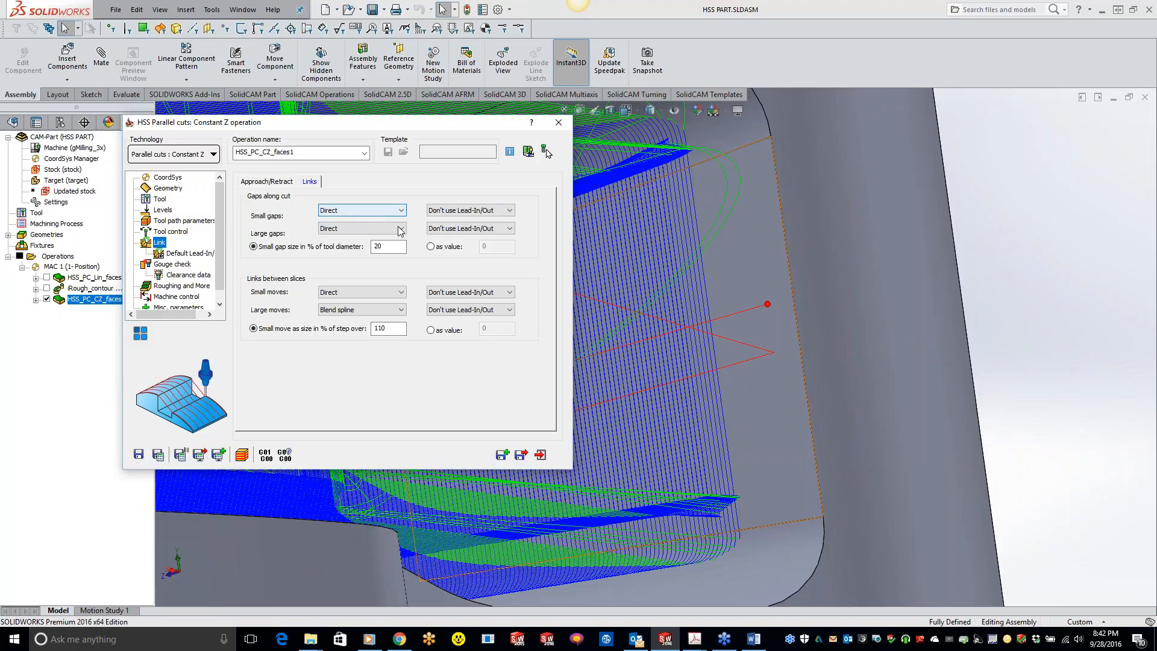
click(404, 247)
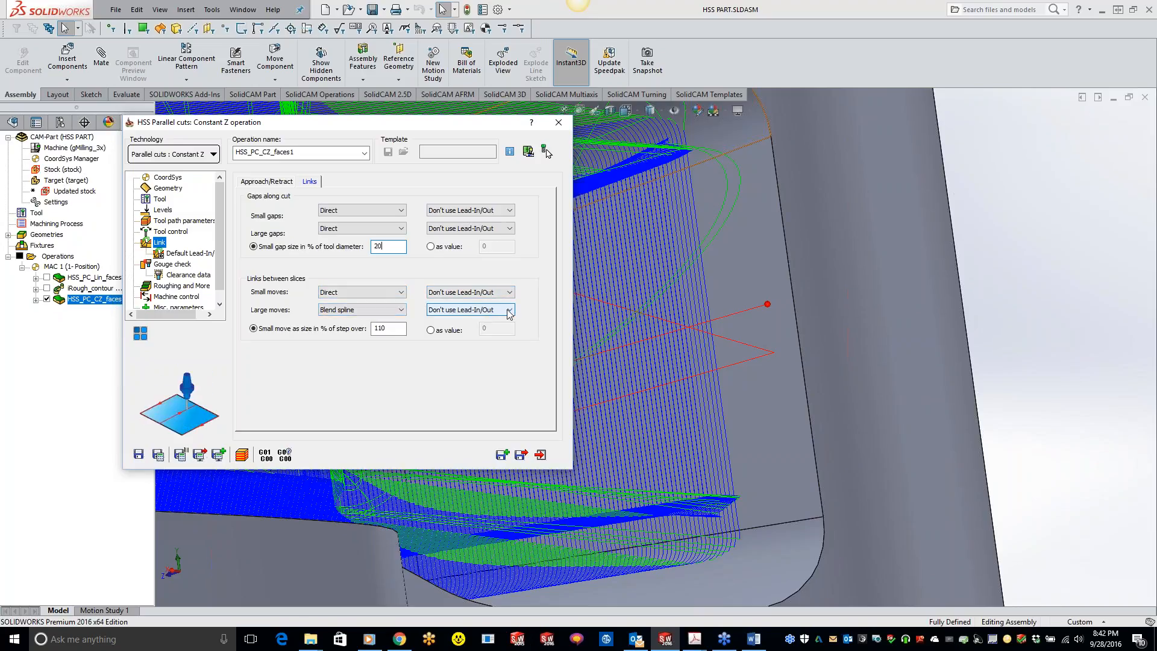
click(191, 254)
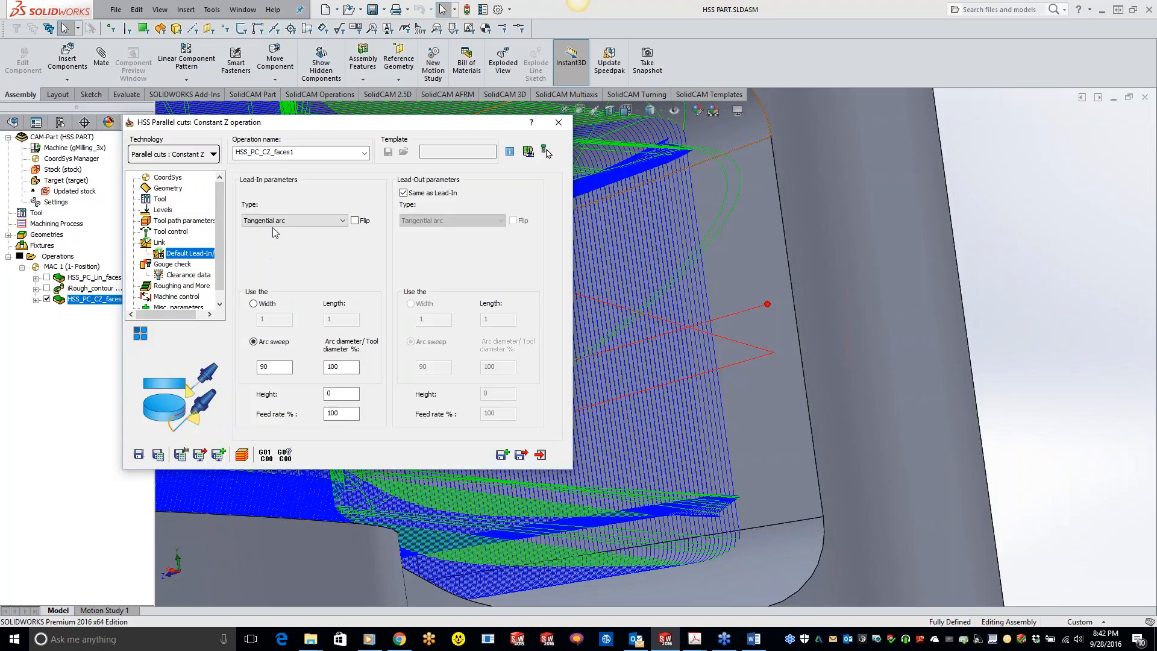
Examine the Gouge 2 check settings and its retract direction options, keeping Along tool axis
click(182, 265)
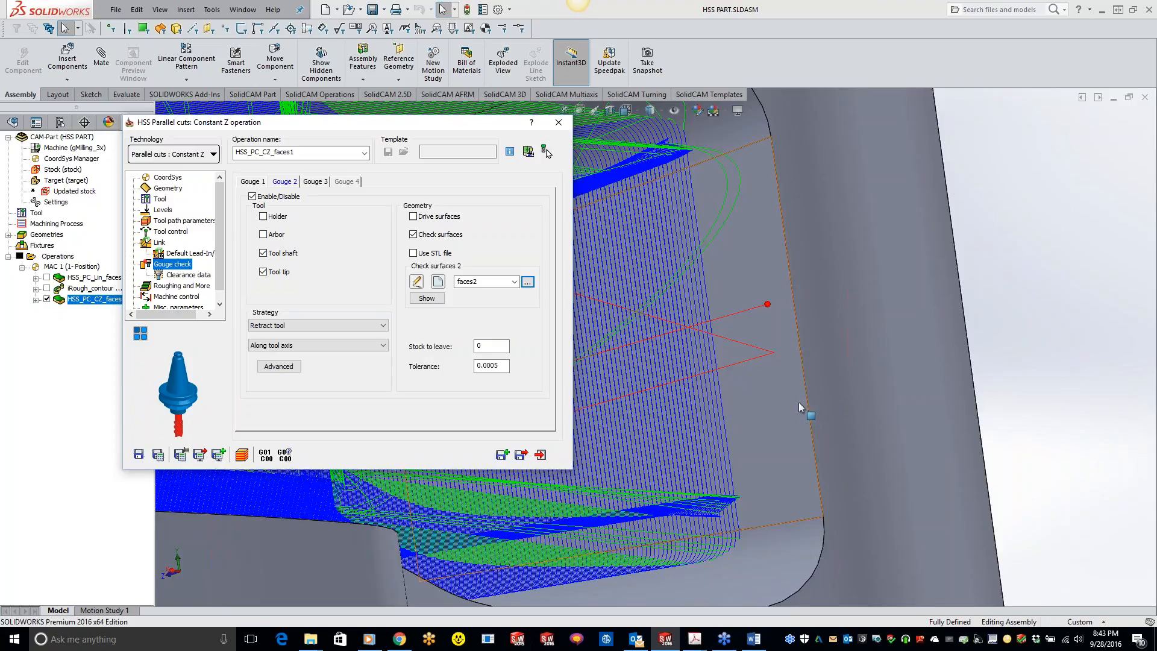
scroll(750, 366, up, 8)
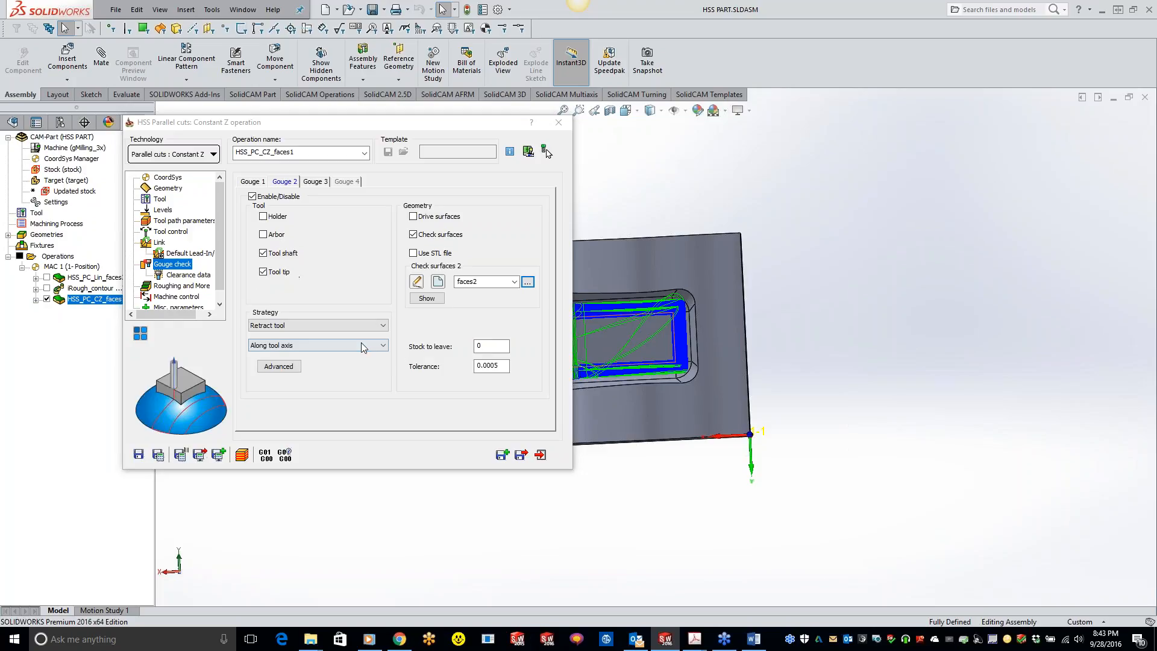
click(332, 348)
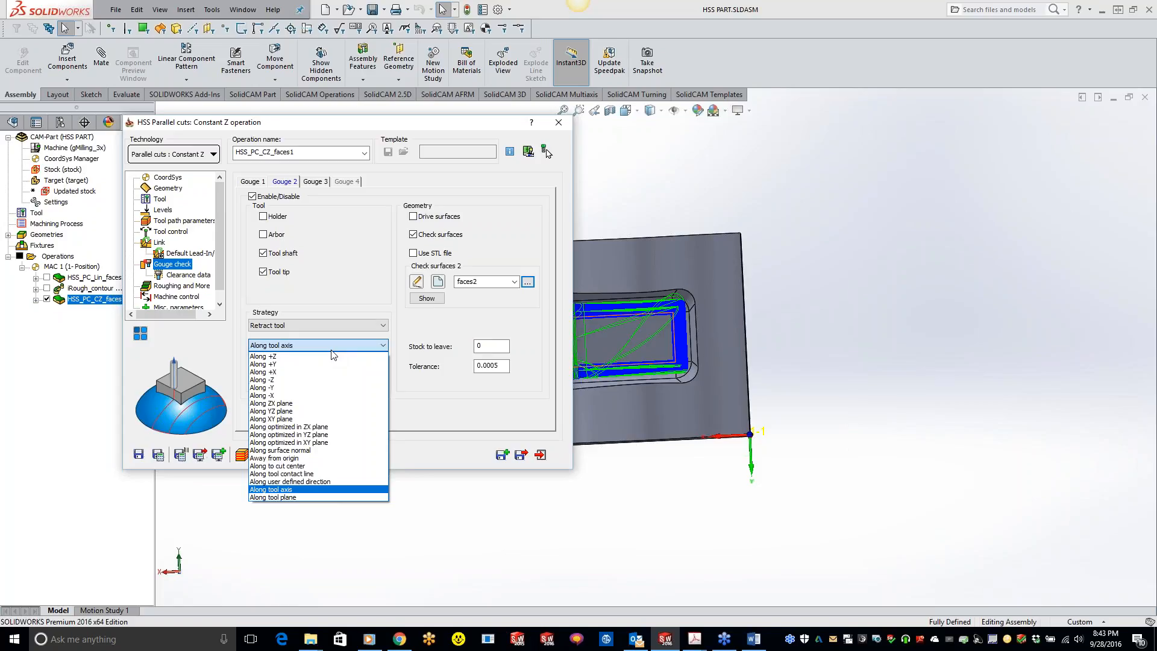
click(332, 349)
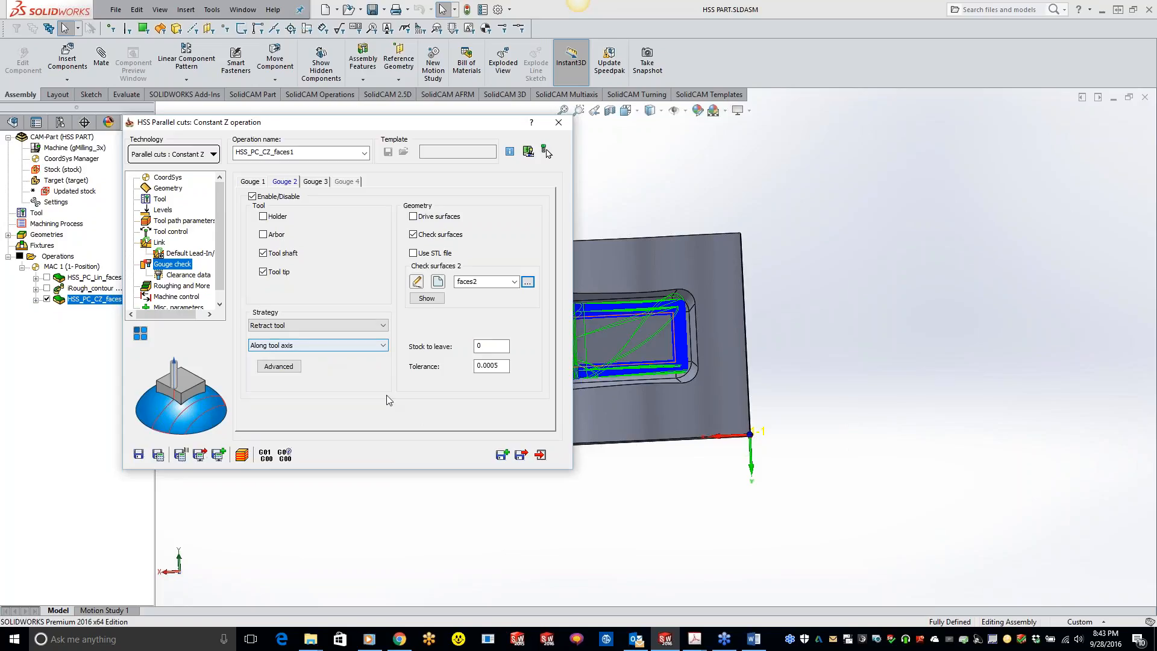
Try the Trim and relink toolpath strategy for Gouge 2, and return it to Retract tool
click(334, 326)
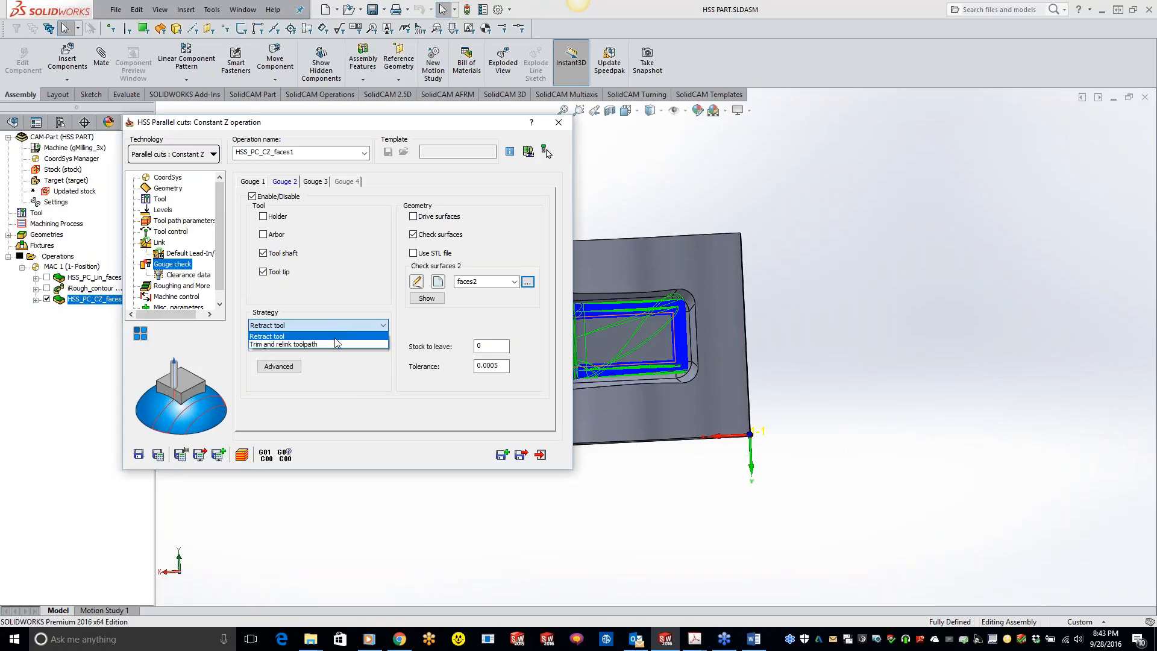
click(334, 342)
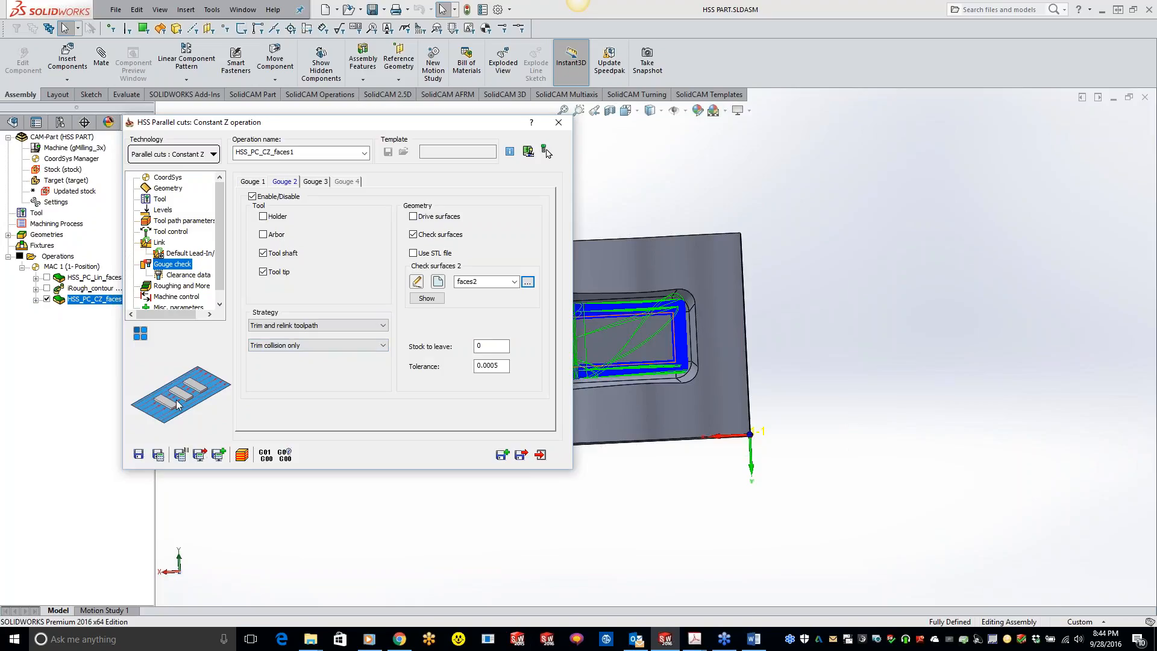
click(303, 327)
click(302, 336)
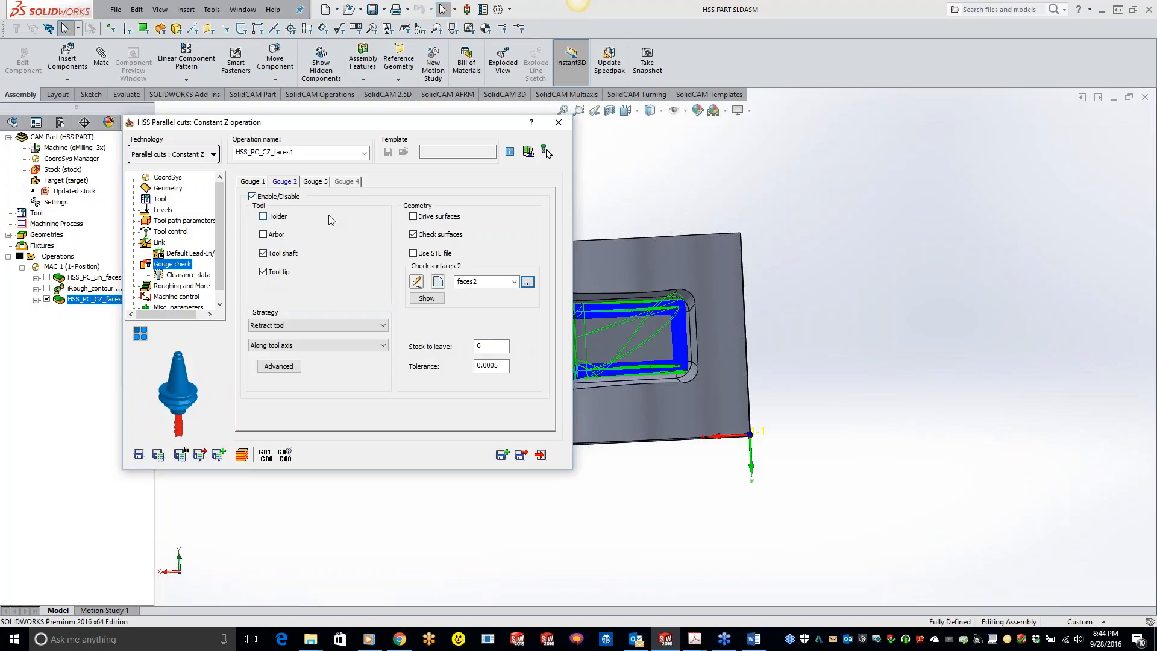
Compare the Gouge 1 and Gouge 2 check settings and view the Gouge 1 strategy choices, keeping Retract tool
click(253, 182)
click(286, 182)
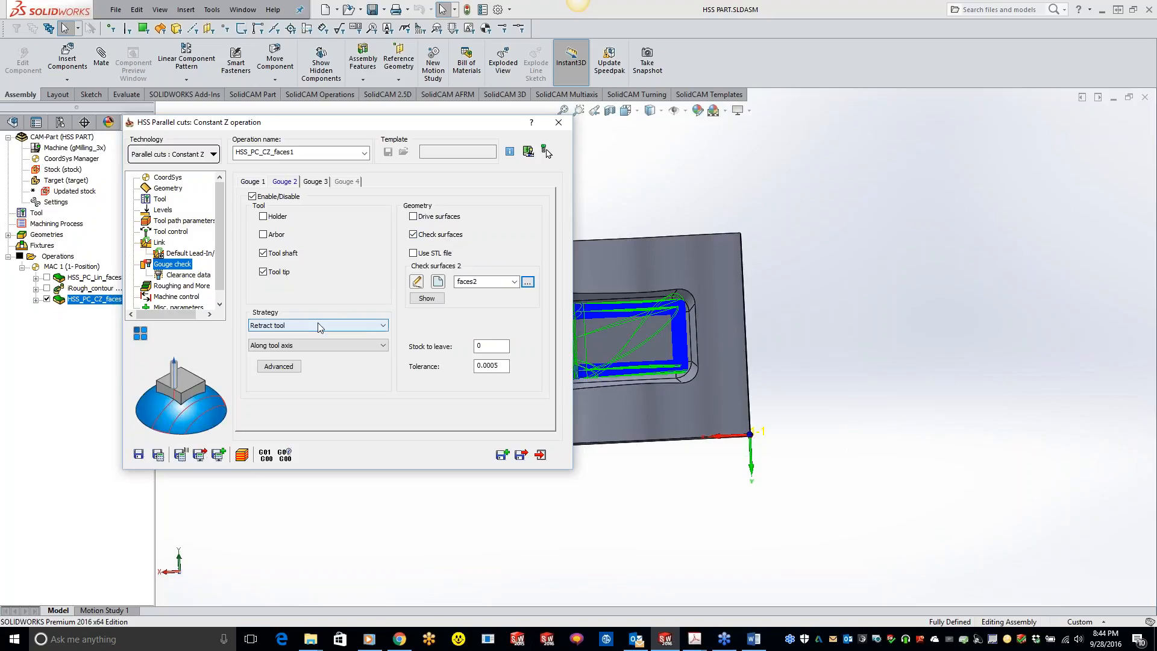
click(252, 182)
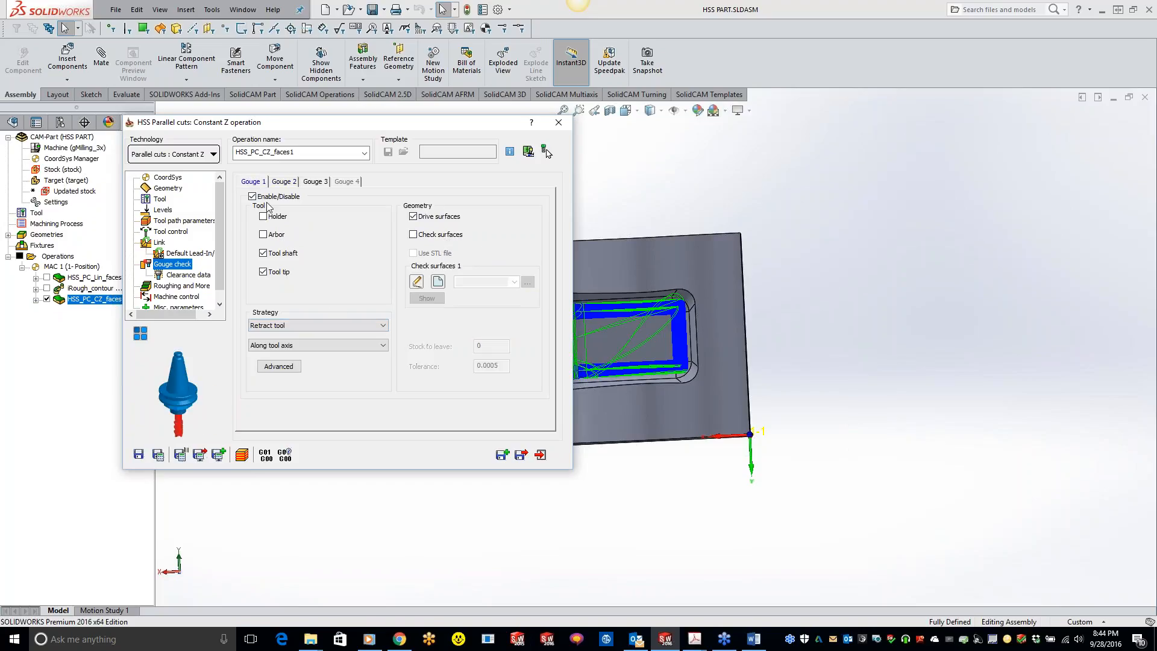
click(338, 325)
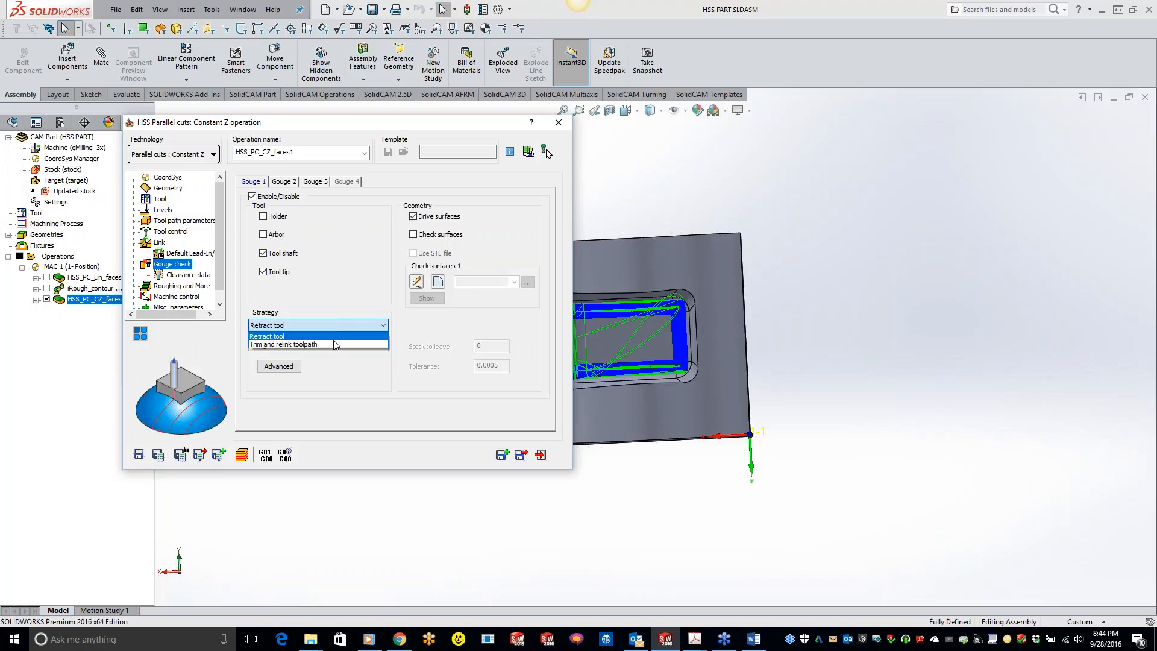
click(332, 335)
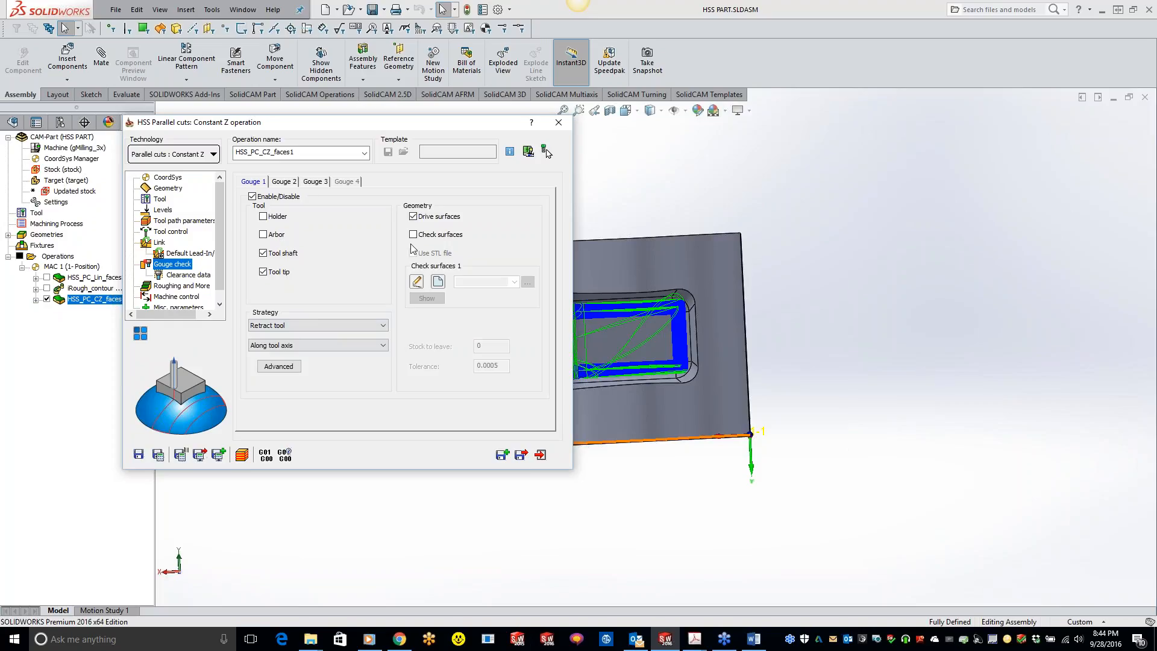
Review the gouge check clearance data and inspect the toolpath along the pocket walls and fillets from several angles
click(192, 275)
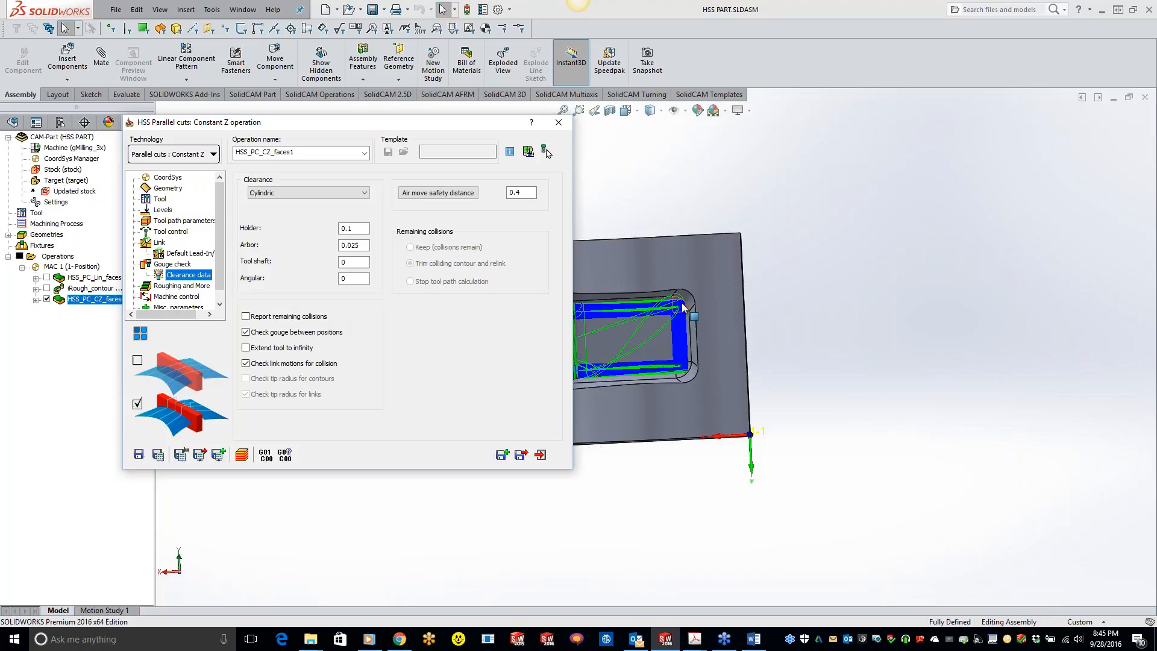
middle_drag(653, 397, 693, 320)
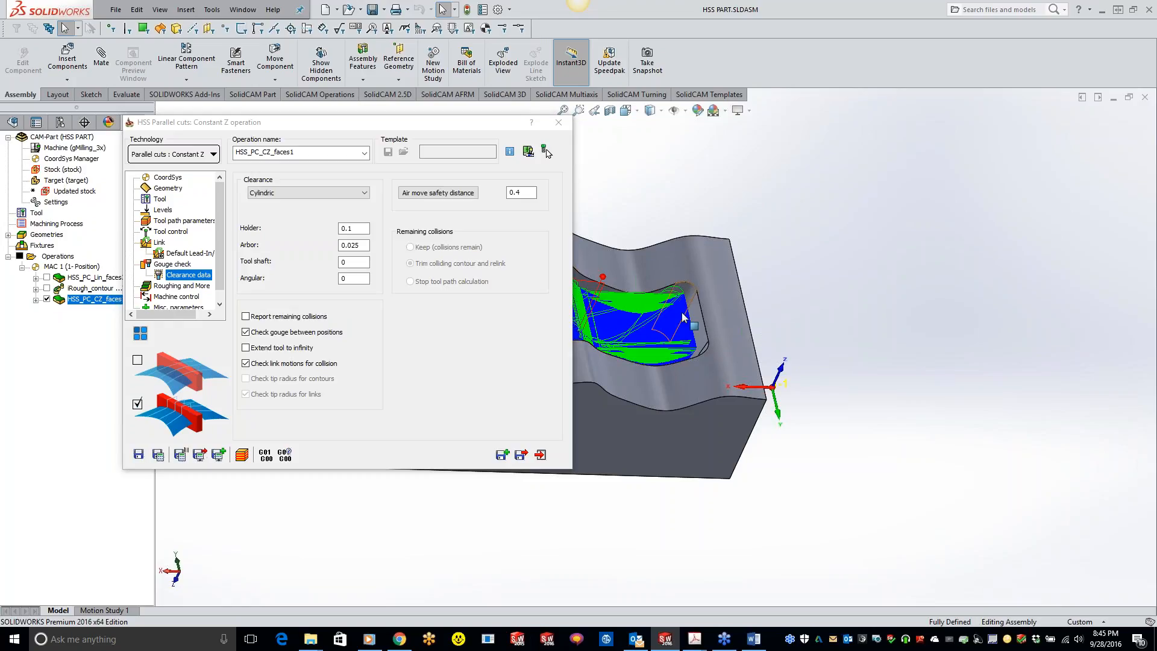
middle_drag(691, 313, 677, 401)
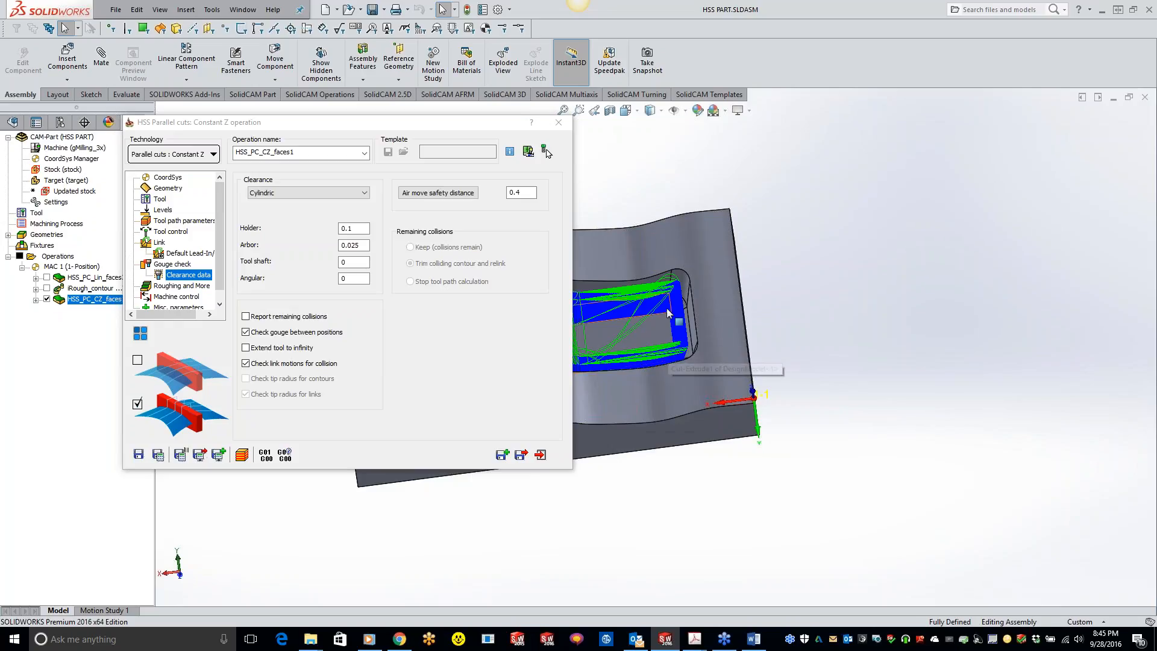
scroll(671, 299, down, 3)
scroll(699, 335, down, 2)
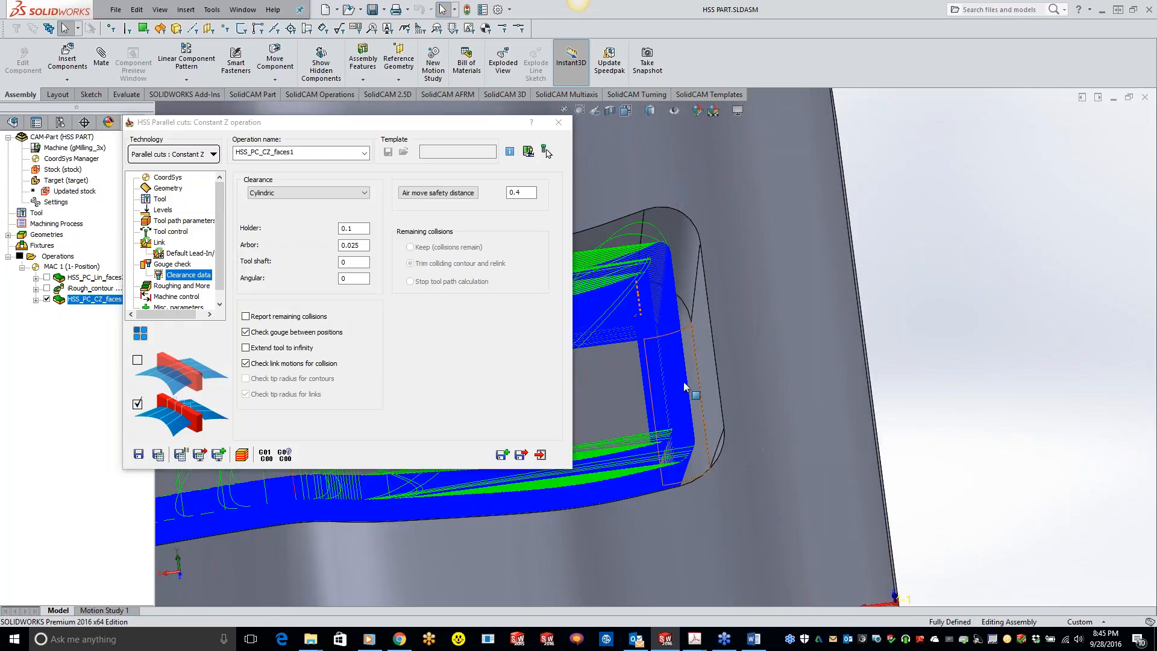
scroll(700, 335, down, 2)
middle_drag(700, 343, 715, 303)
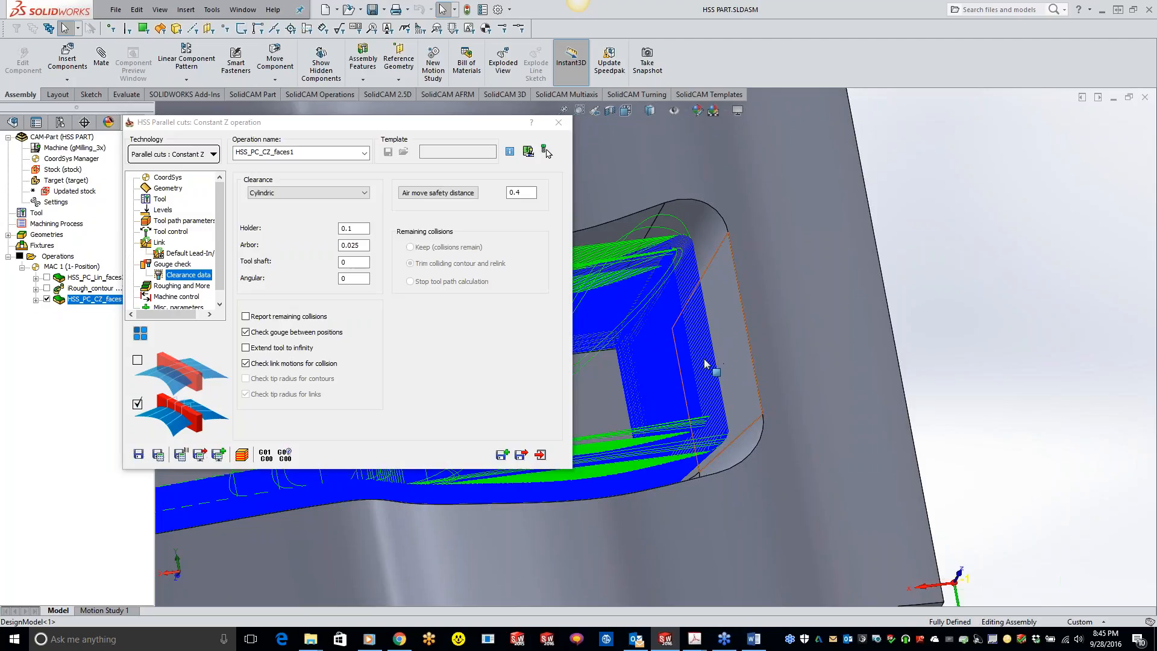
scroll(687, 379, up, 3)
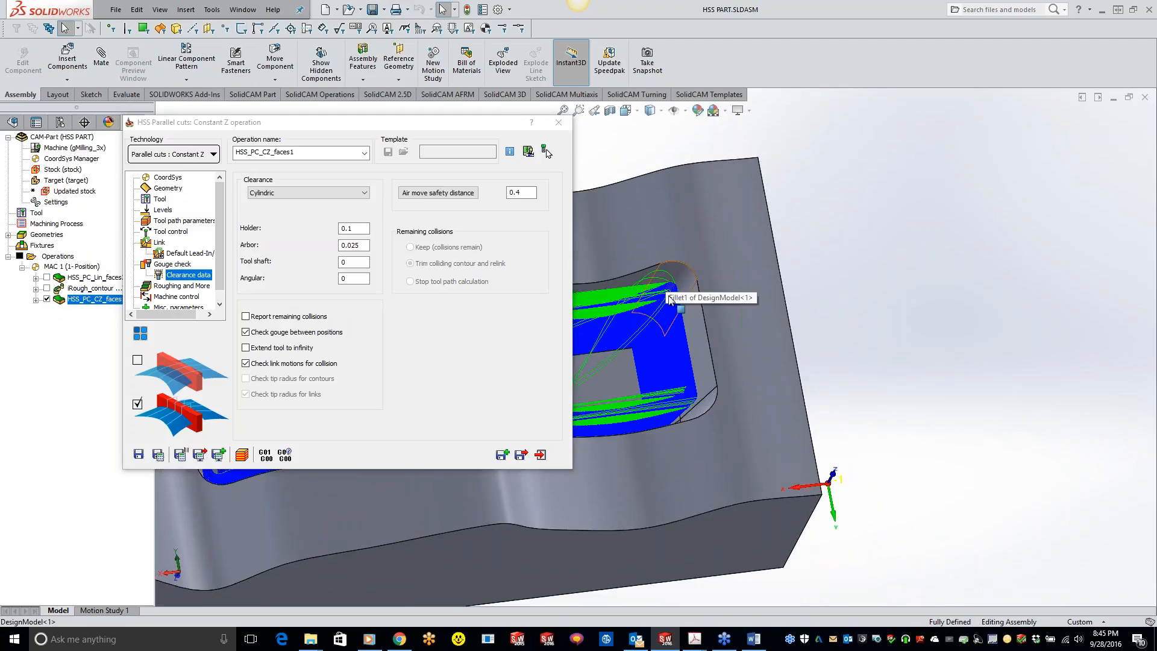
scroll(667, 279, up, 2)
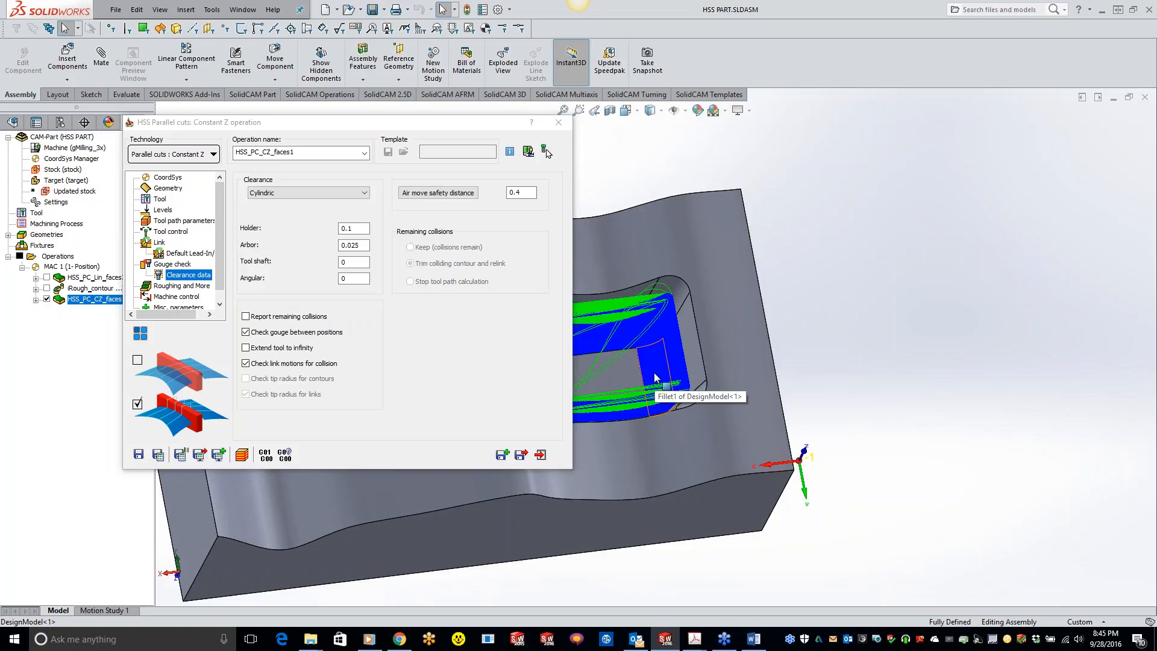
Close the Constant Z operation and review the milling operation types that can be added, including HSS
click(559, 124)
right_click(67, 257)
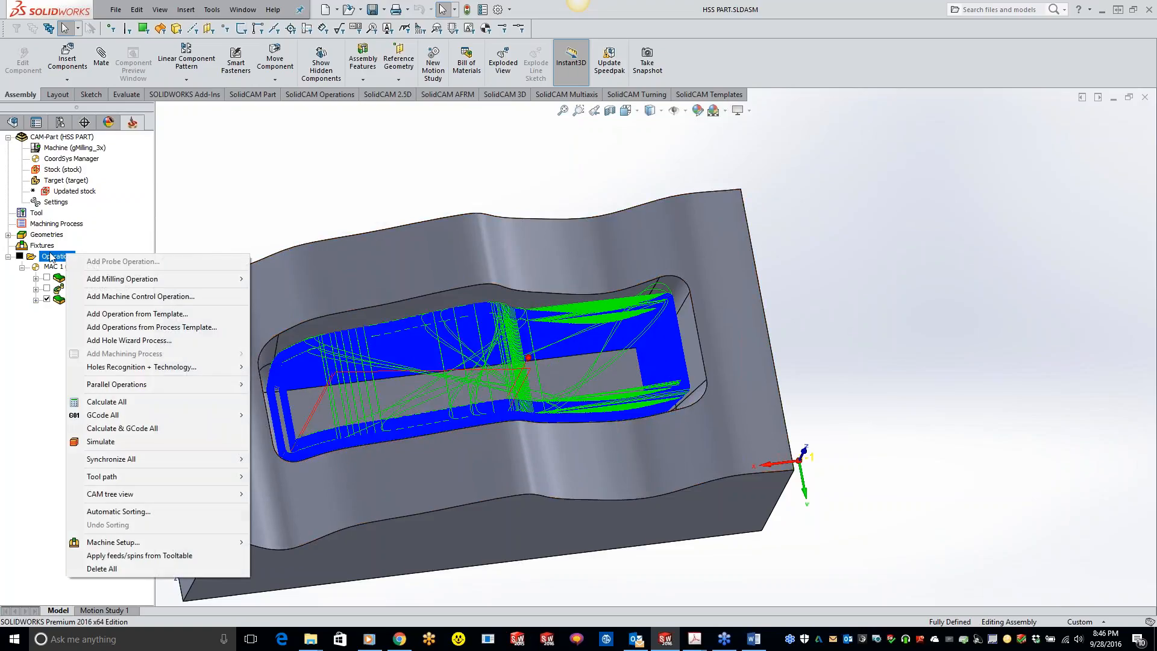
mouse_move(103, 281)
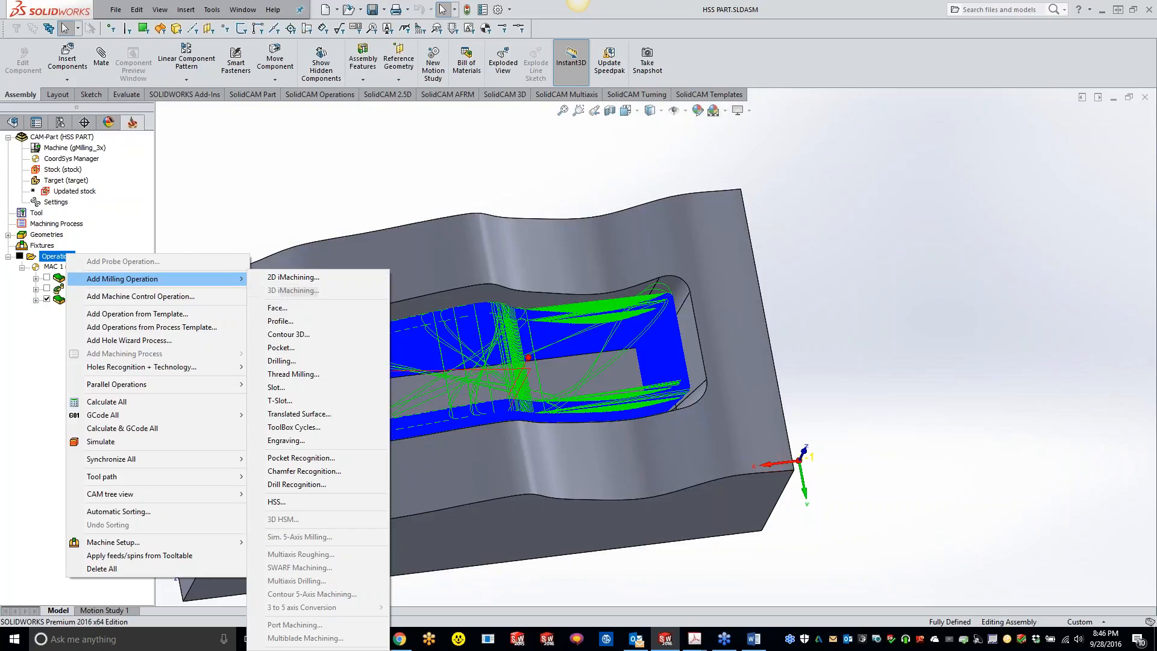
click(277, 502)
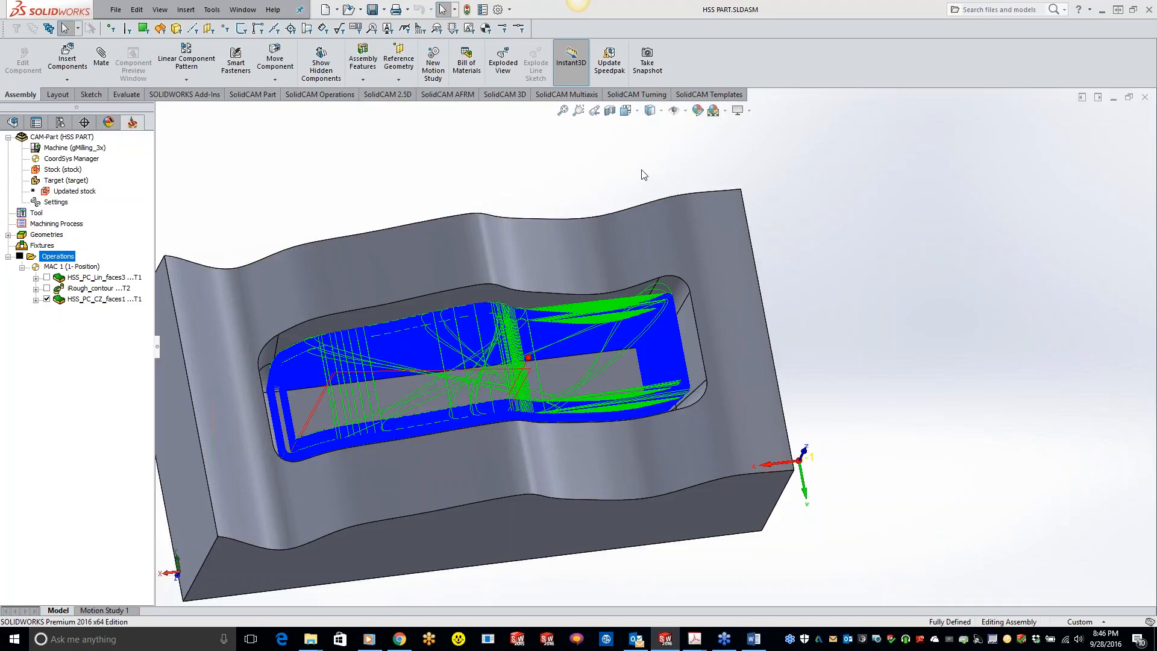
Close the HSS PART assembly and open the recent CAM-part SAFETYGOGGLES to view its model
click(1145, 97)
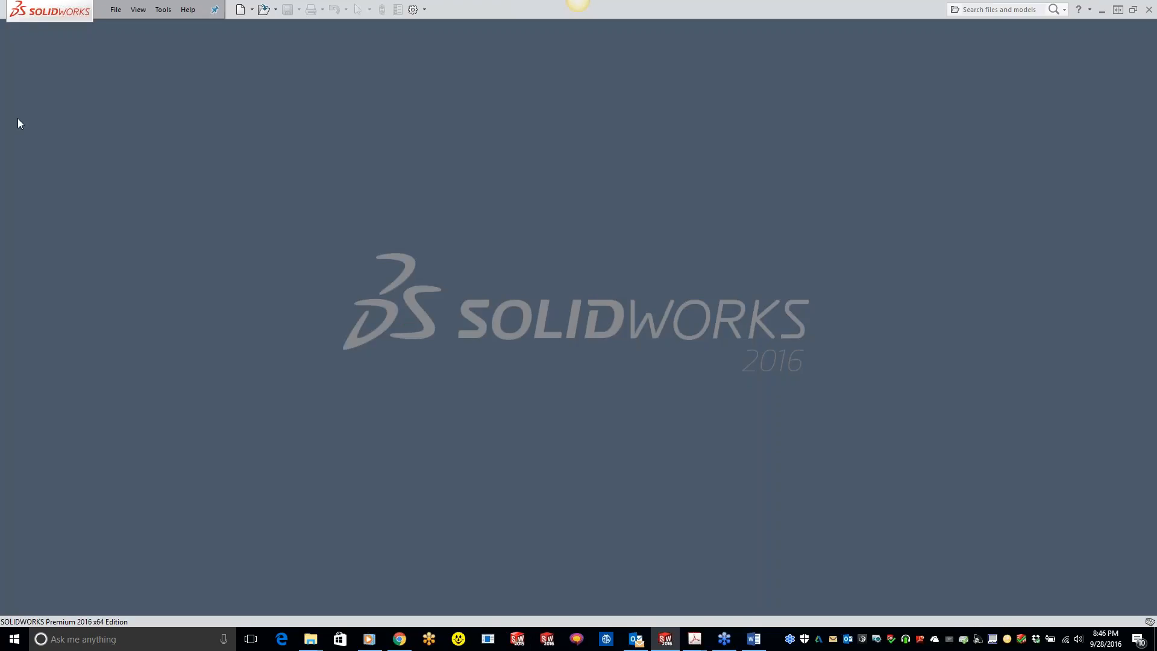
click(163, 9)
mouse_move(194, 59)
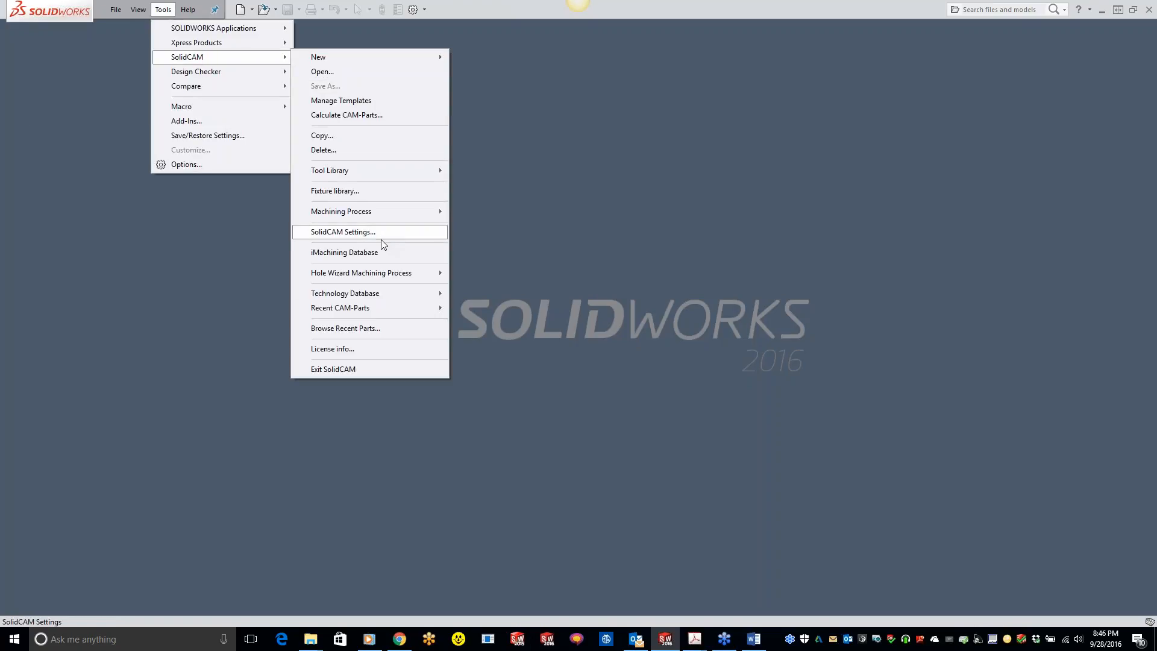
mouse_move(382, 310)
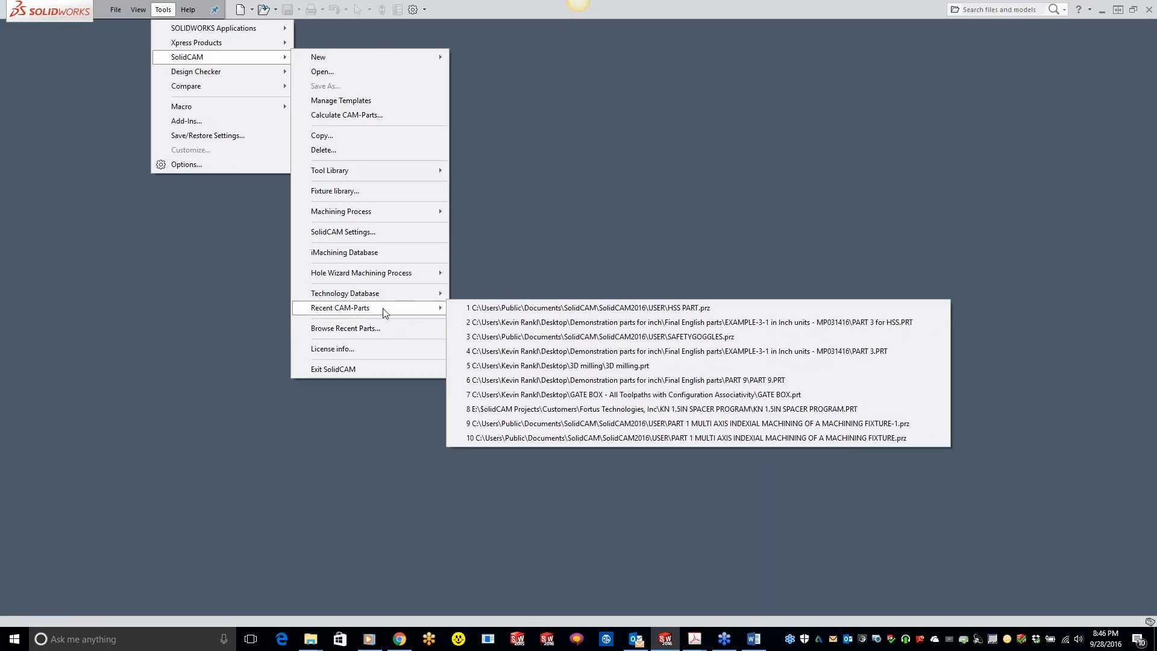
click(492, 336)
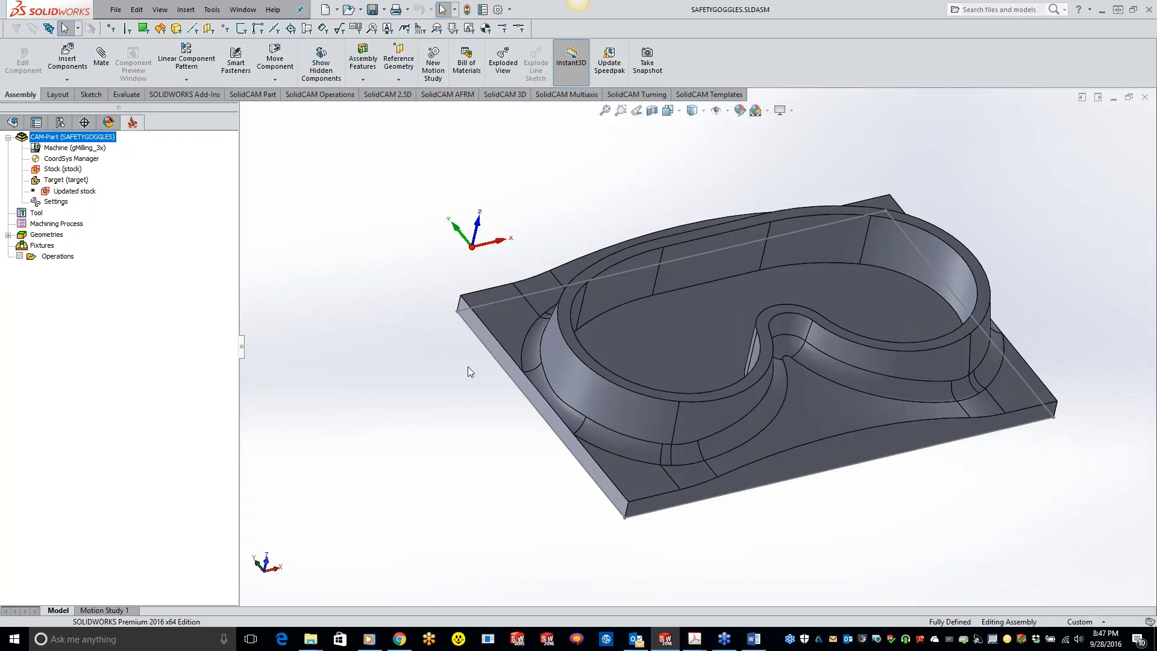
scroll(1018, 350, down, 1)
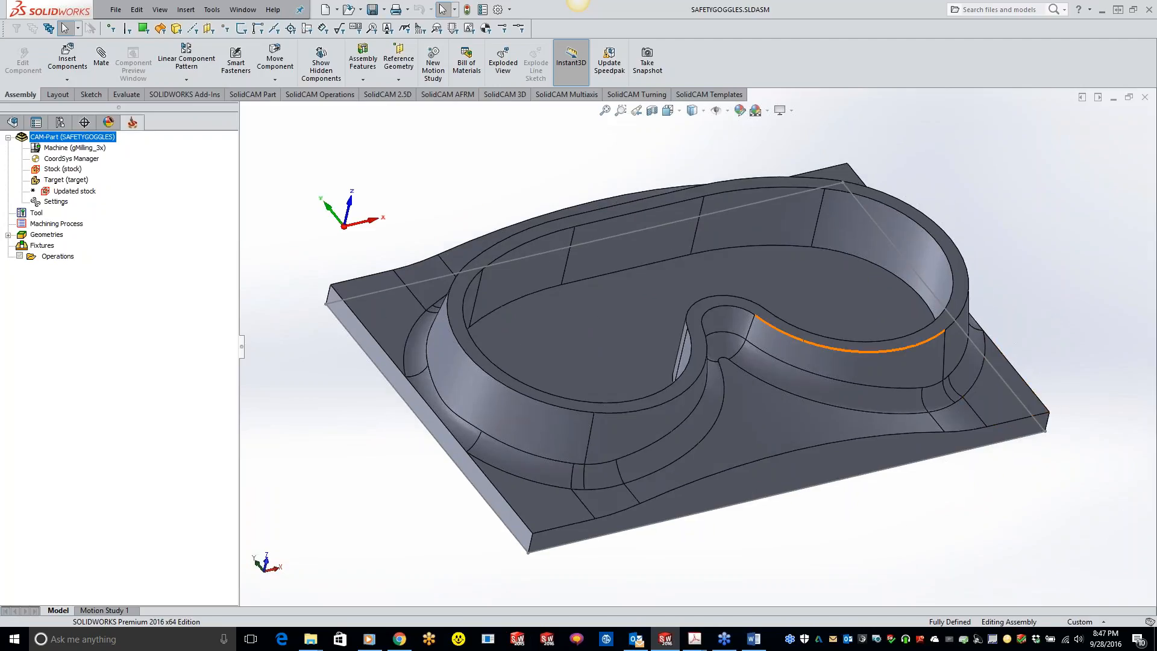
scroll(769, 377, up, 1)
middle_drag(744, 363, 715, 405)
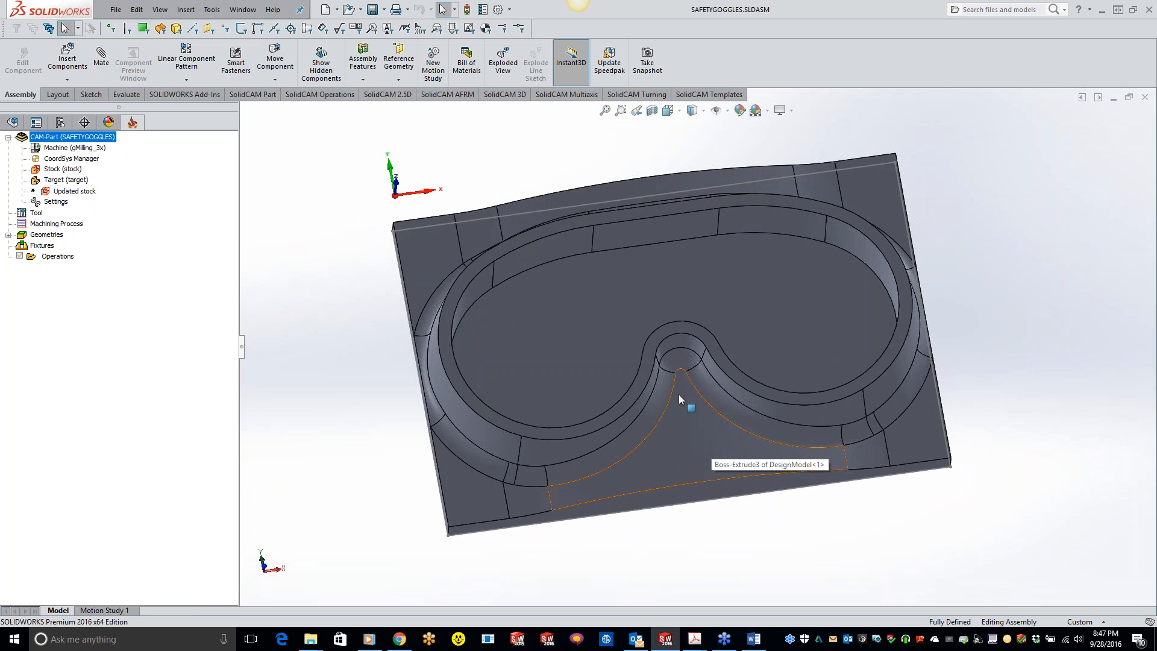
Switch to Chrome, open the SolidCAM website in a new tab and go to its iMachining Cutting Videos page
click(402, 641)
click(136, 9)
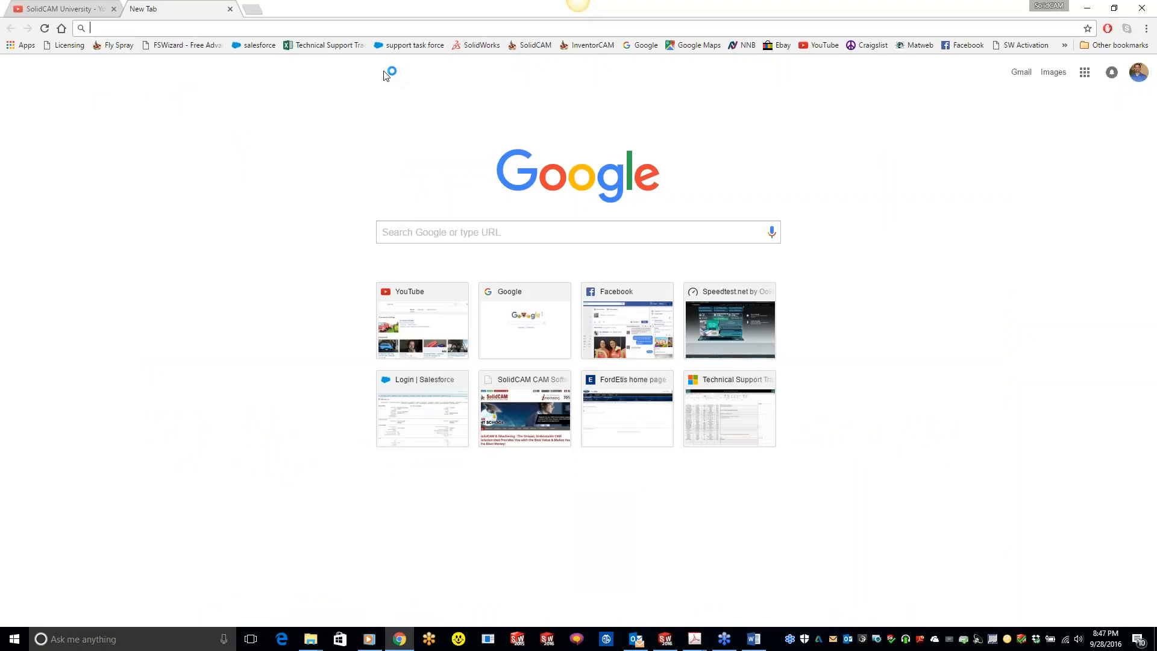
click(531, 45)
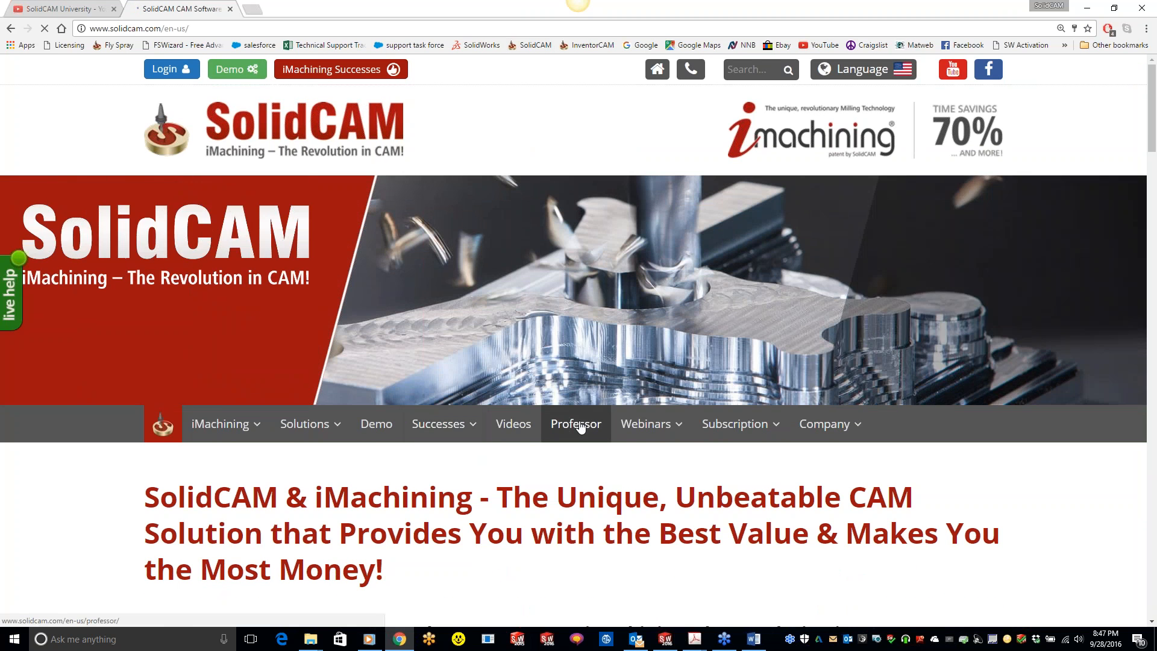
mouse_move(220, 425)
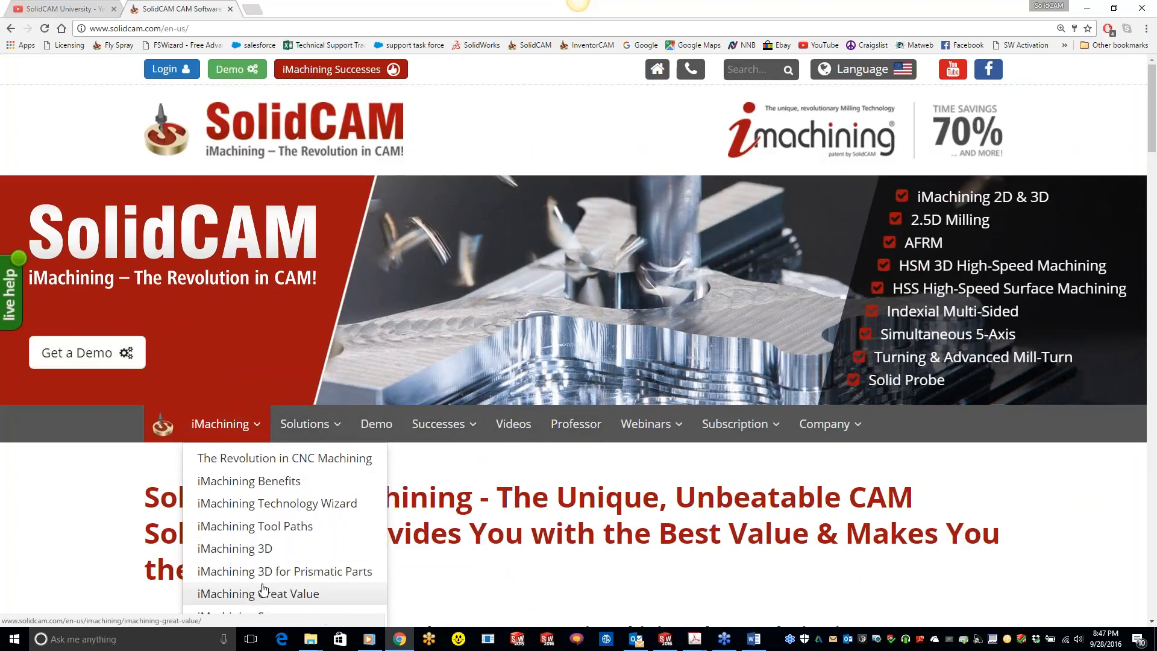
scroll(339, 558, down, 2)
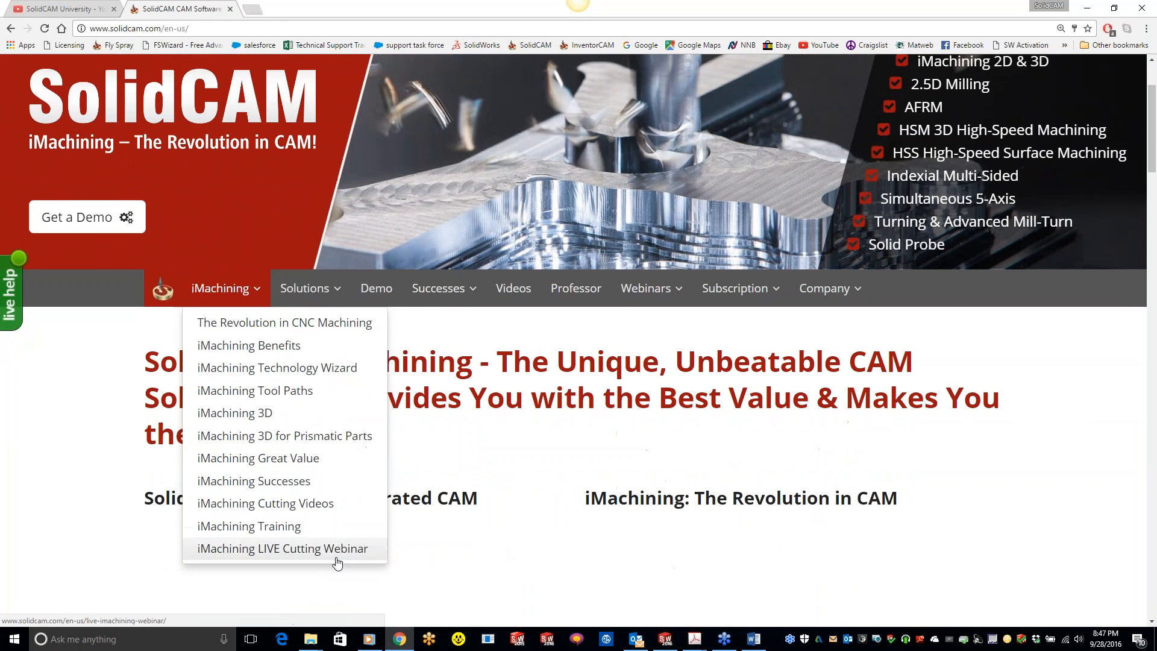
click(289, 504)
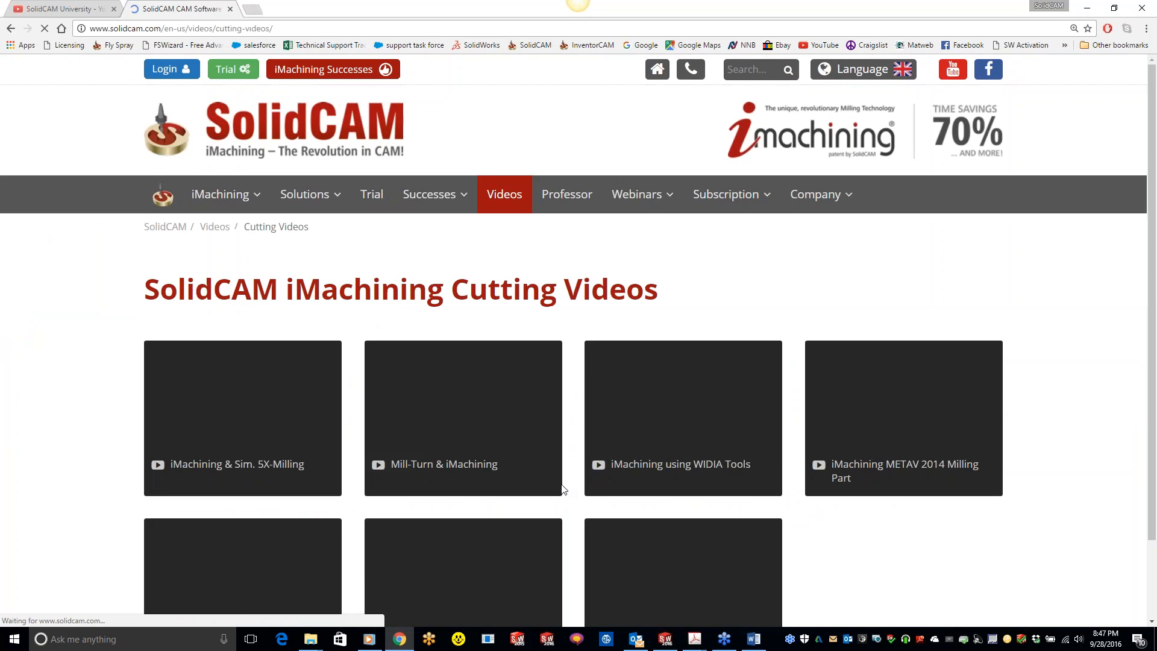
Find the "iMachining 3D - Ski Goggles Mold" video on the cutting videos page and play it
scroll(579, 338, down, 2)
scroll(579, 338, down, 1)
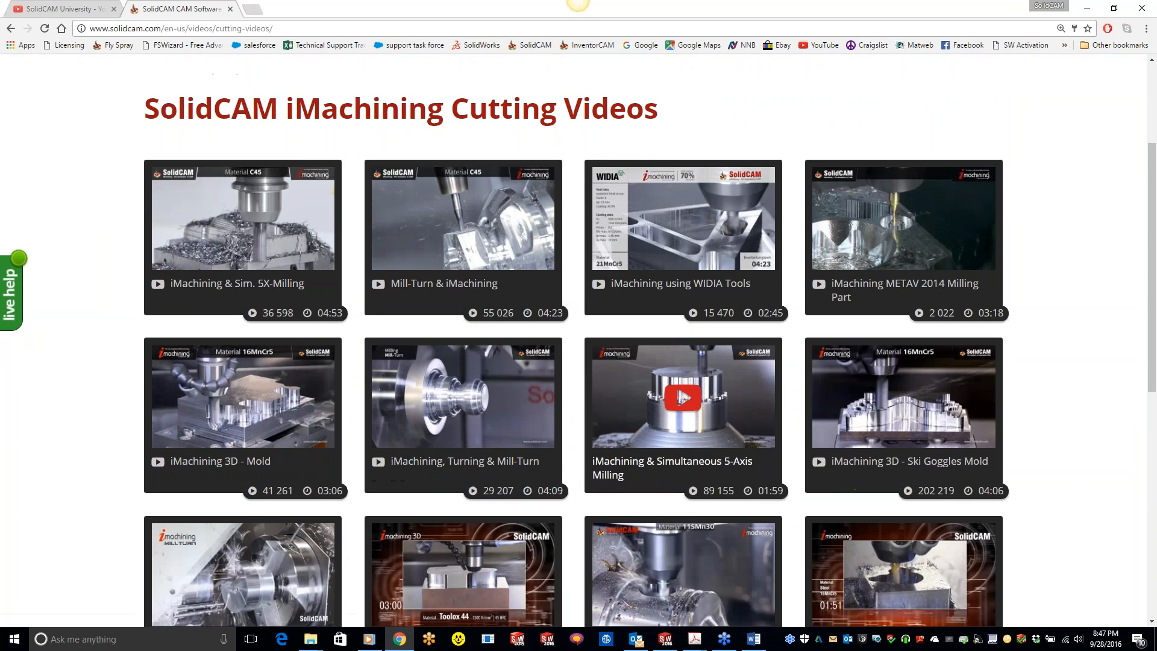
scroll(693, 542, down, 3)
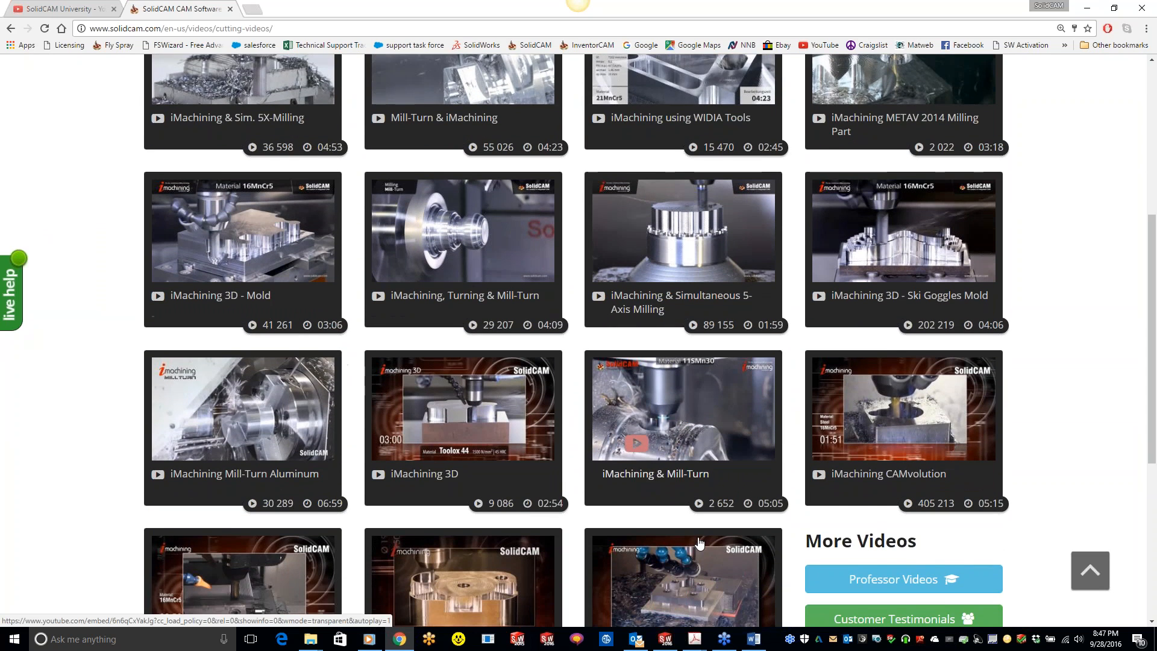
scroll(692, 536, down, 2)
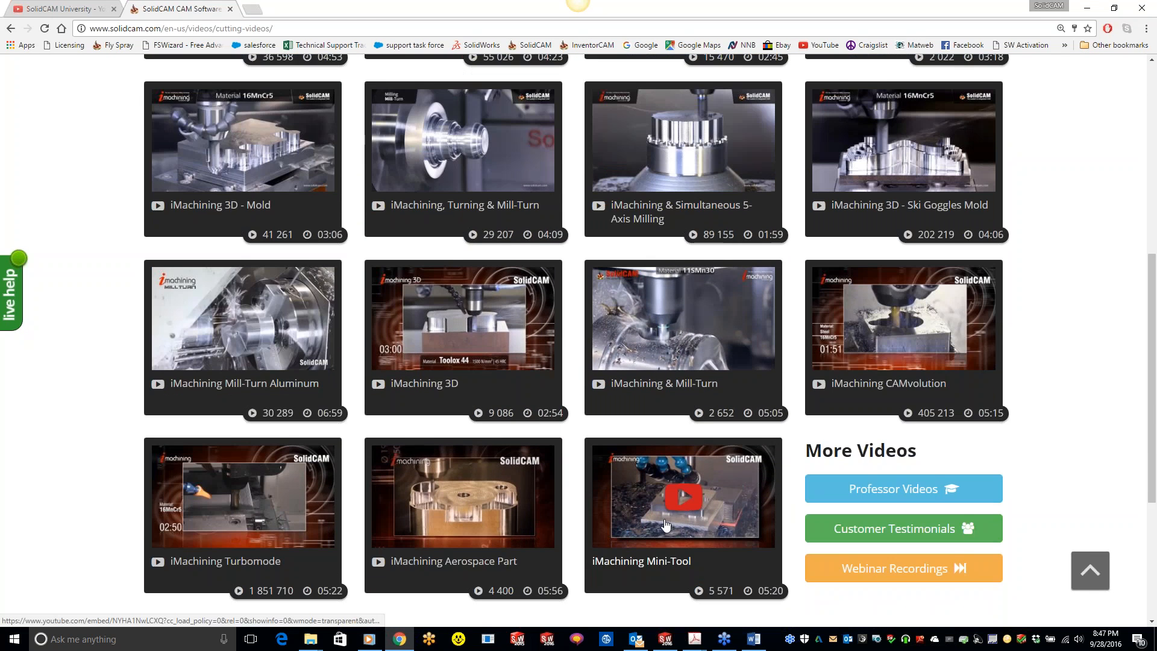
scroll(666, 525, up, 1)
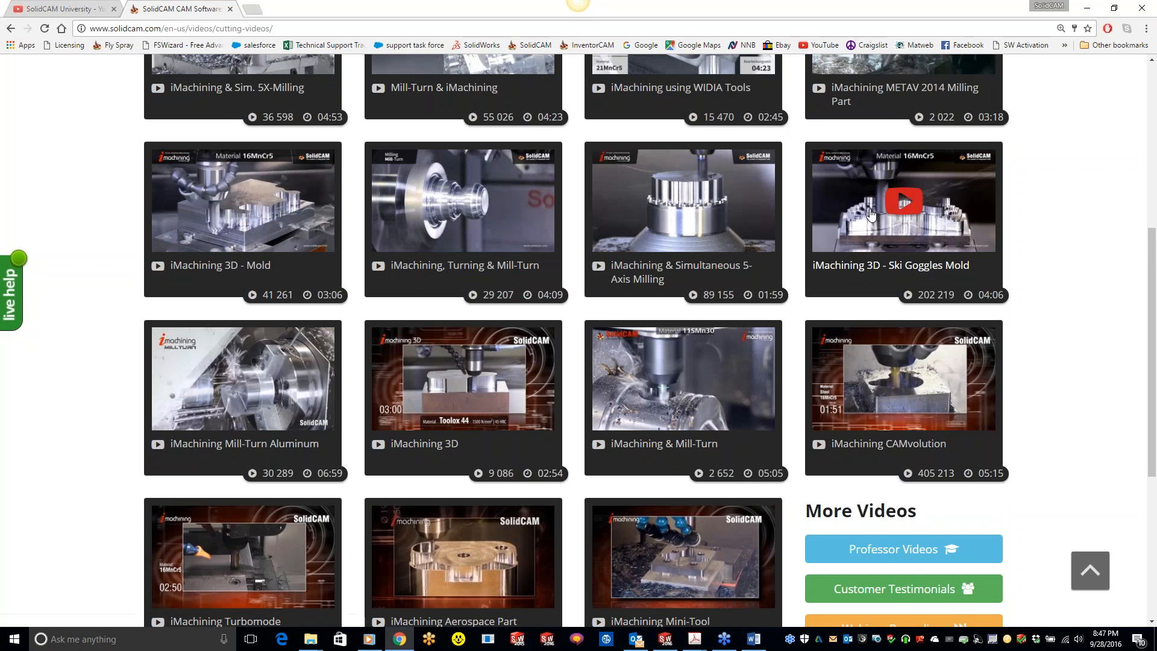
click(870, 214)
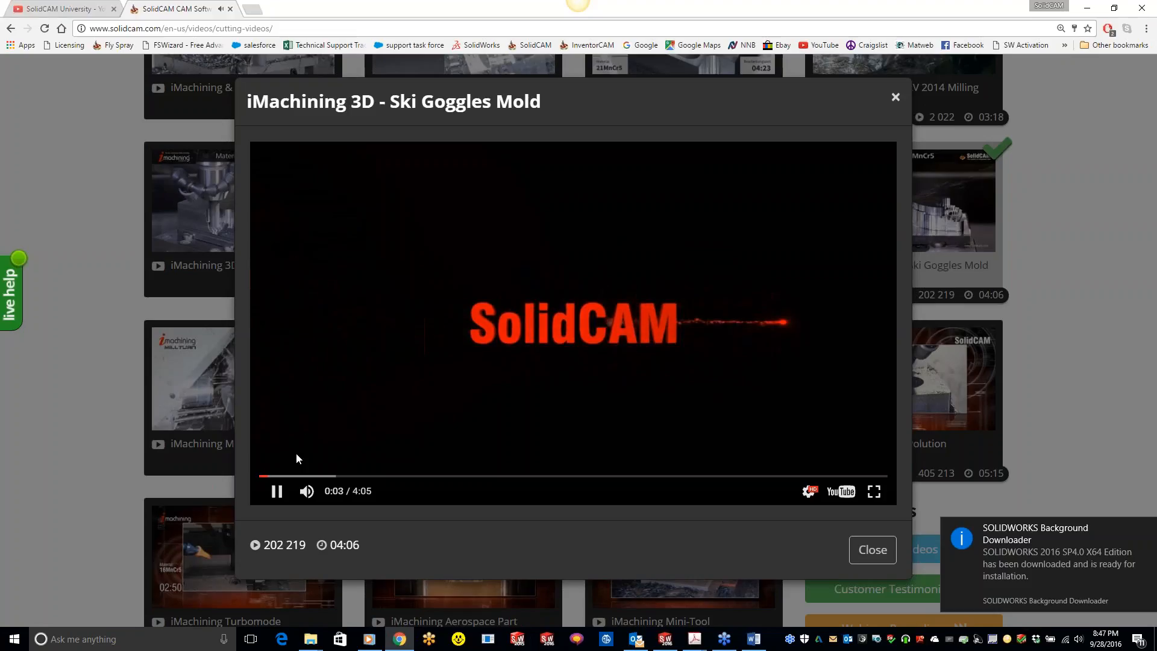
Skip forward through the Ski Goggles Mold video in stages to about 2:35, viewing each roughing stage of the mold
click(335, 477)
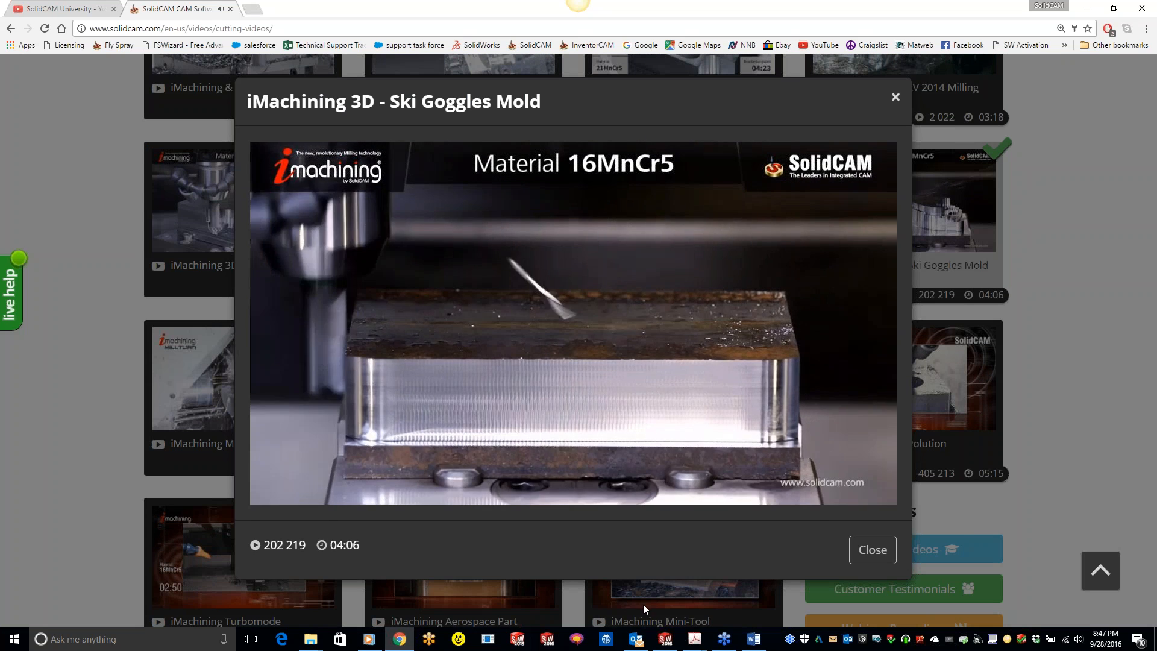
mouse_move(392, 494)
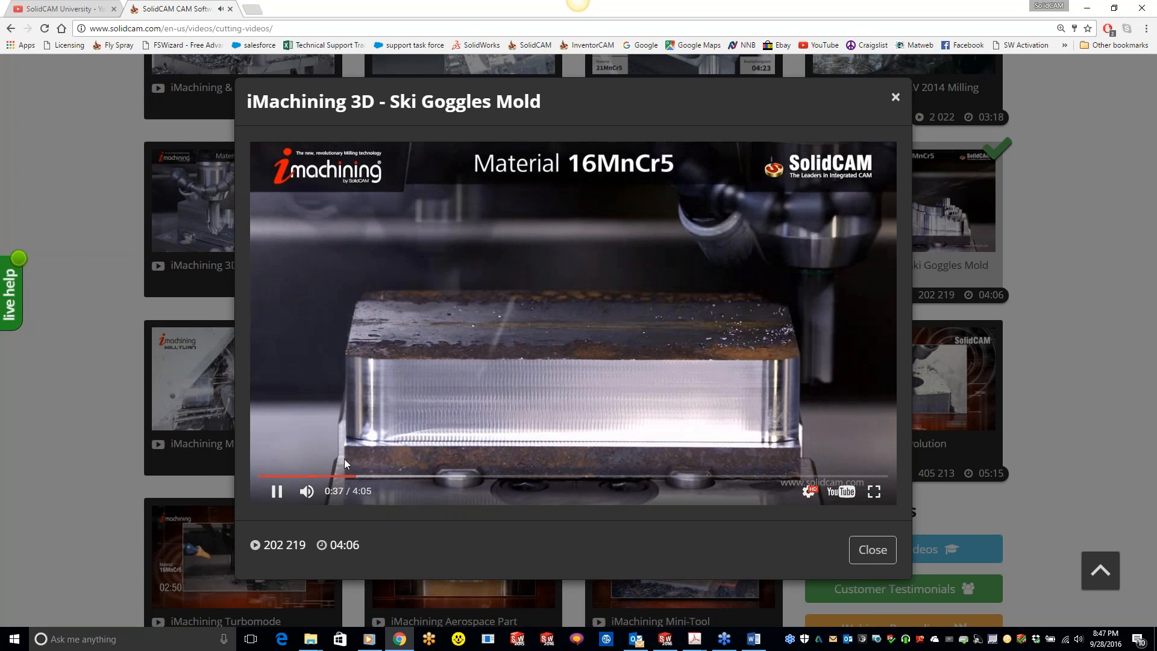
click(406, 476)
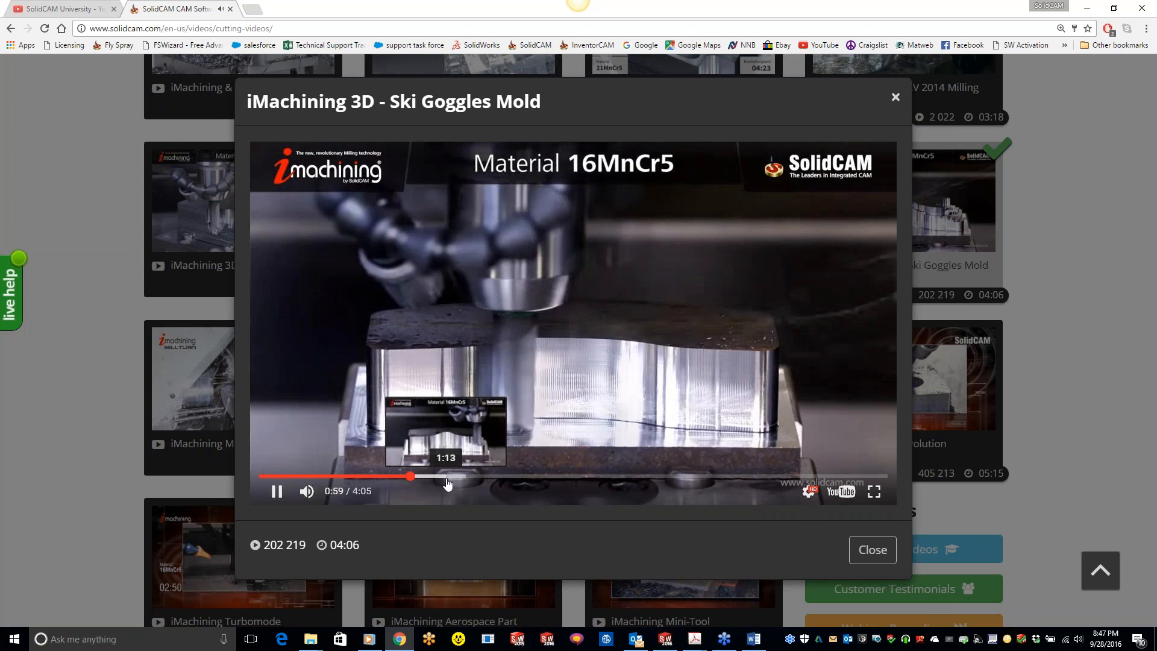
click(459, 478)
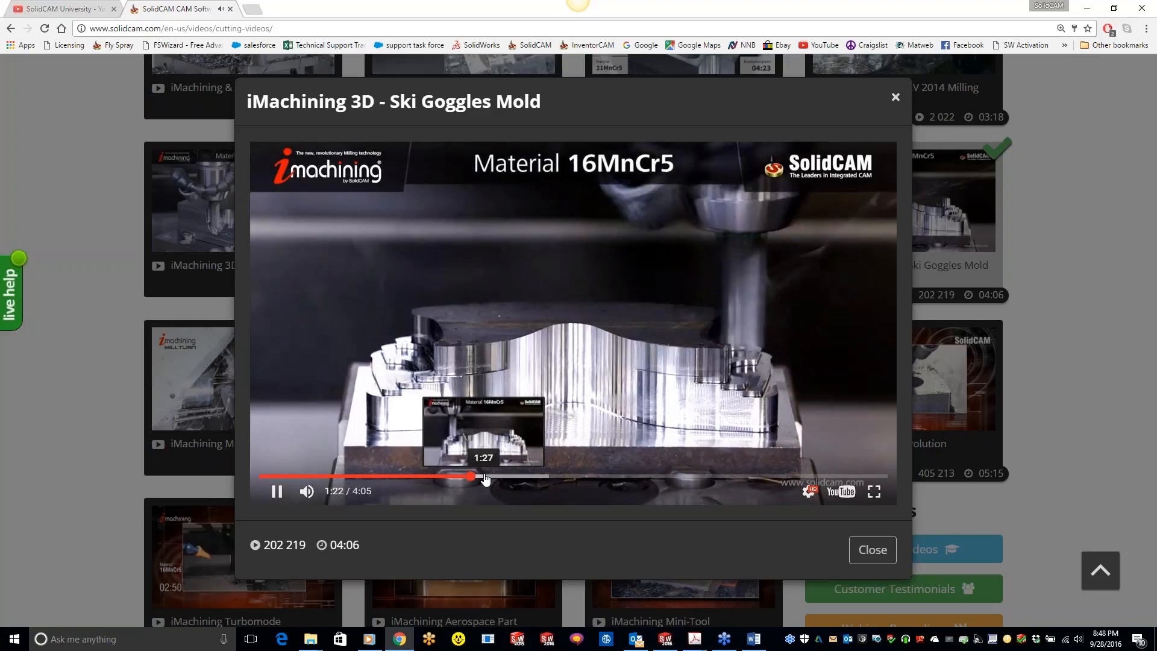
click(527, 476)
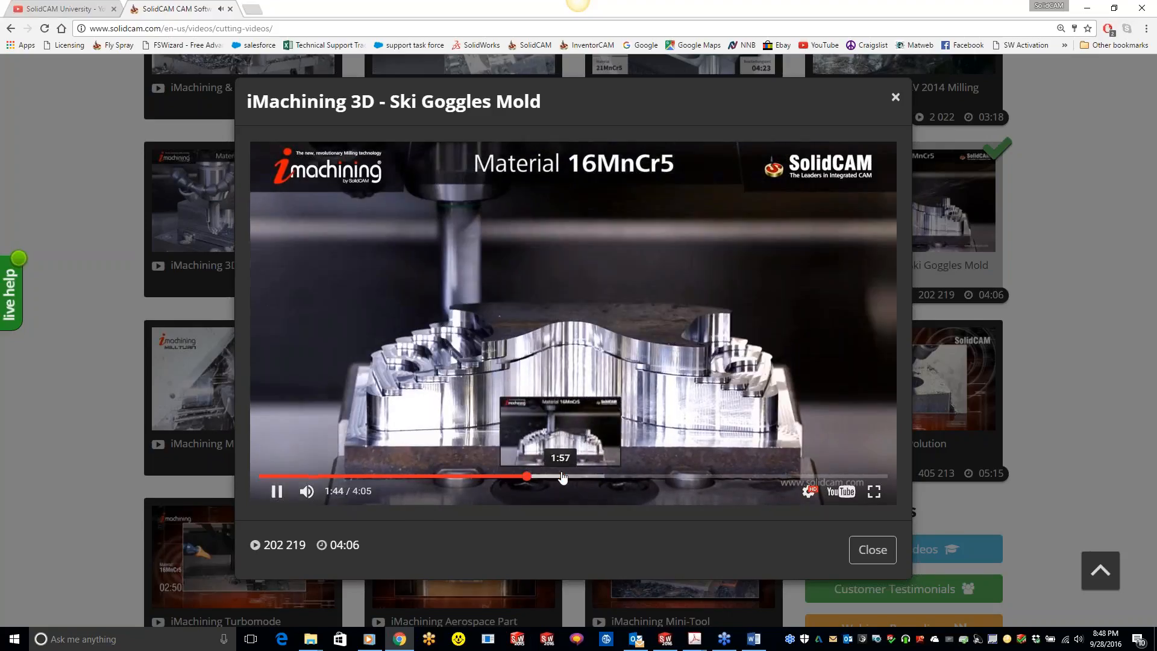
click(563, 476)
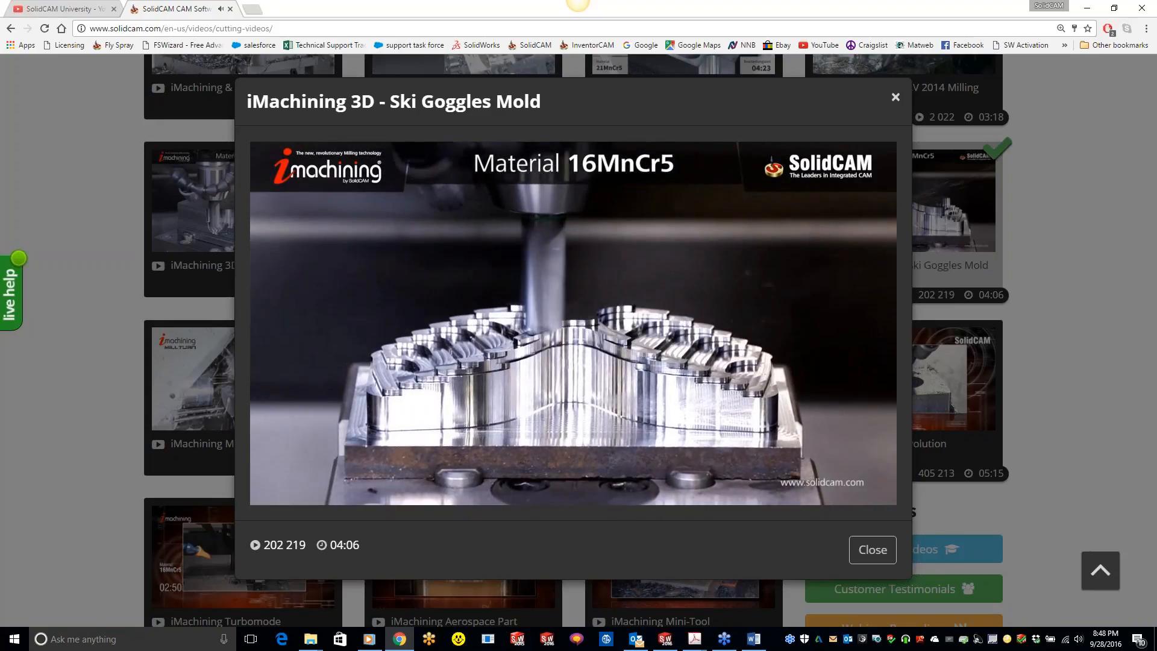
click(656, 476)
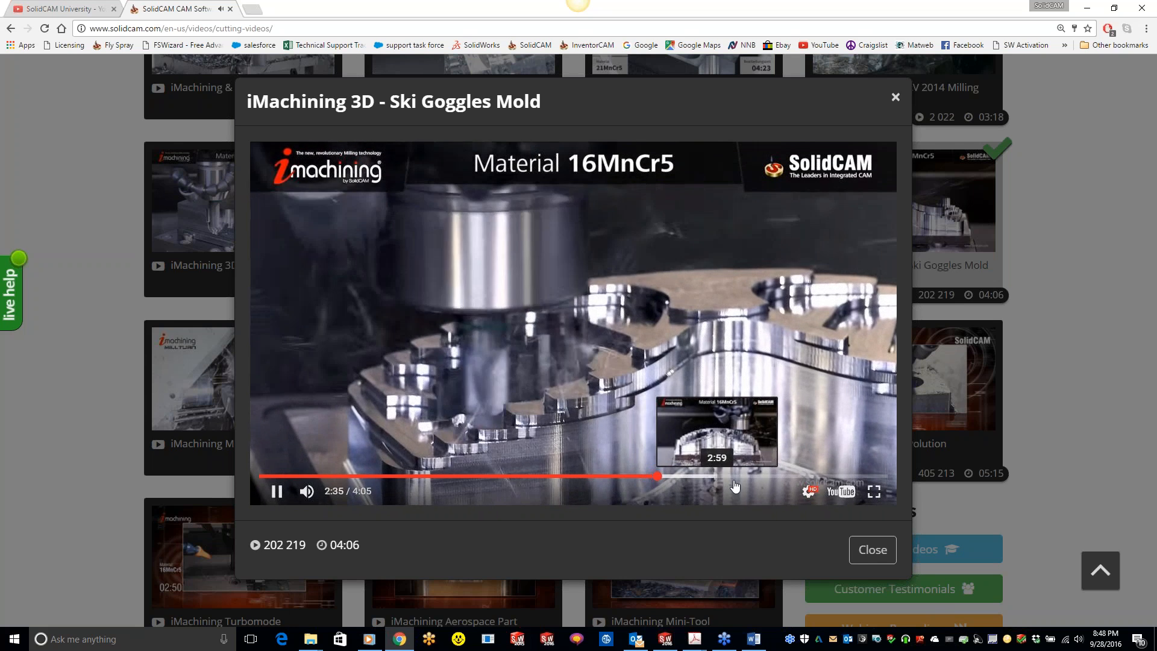
Switch back to SOLIDWORKS, add an HSS milling operation to the SAFETYGOGGLES CAM-part and set its technology to Constant Z
click(1087, 8)
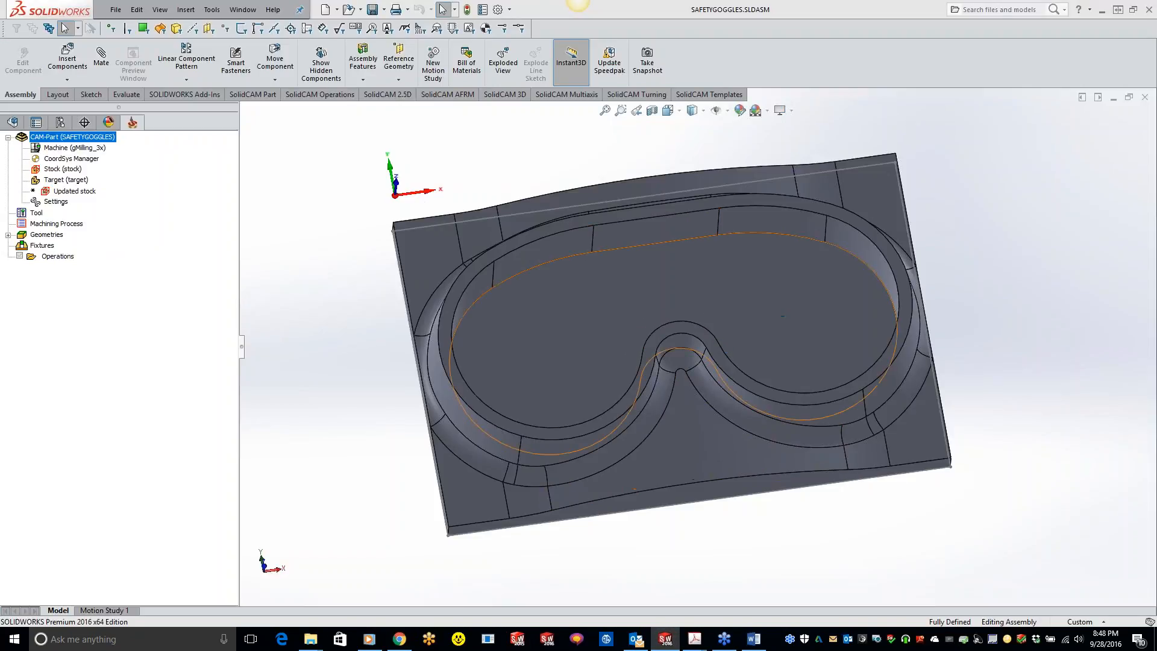
middle_drag(736, 318, 414, 333)
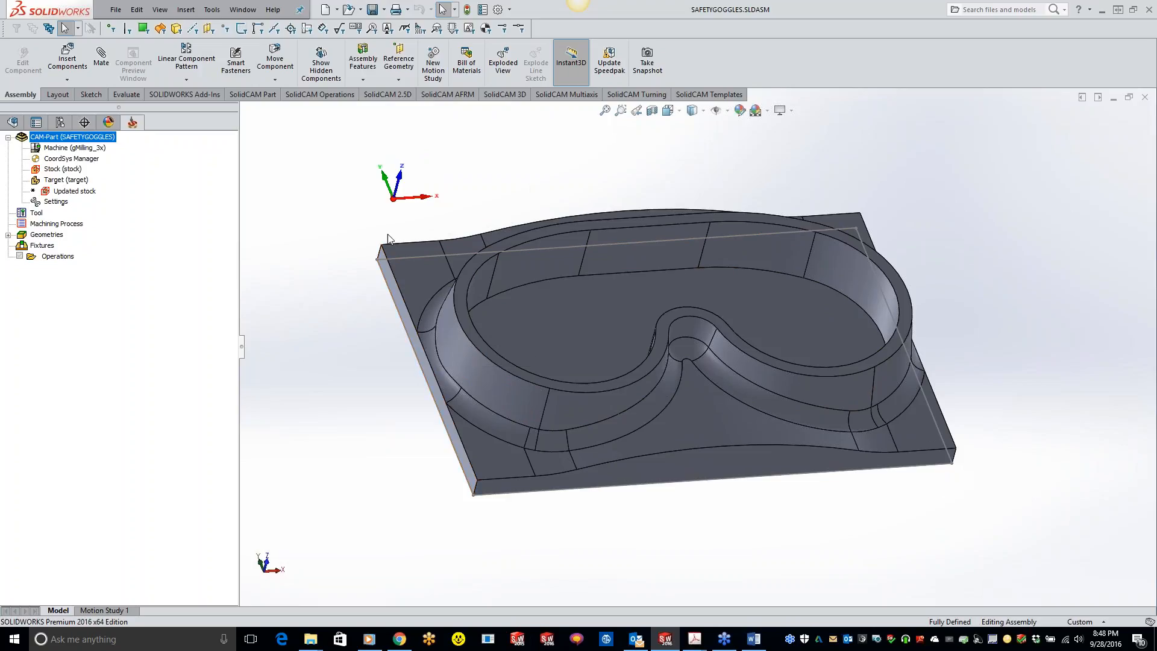
right_click(71, 257)
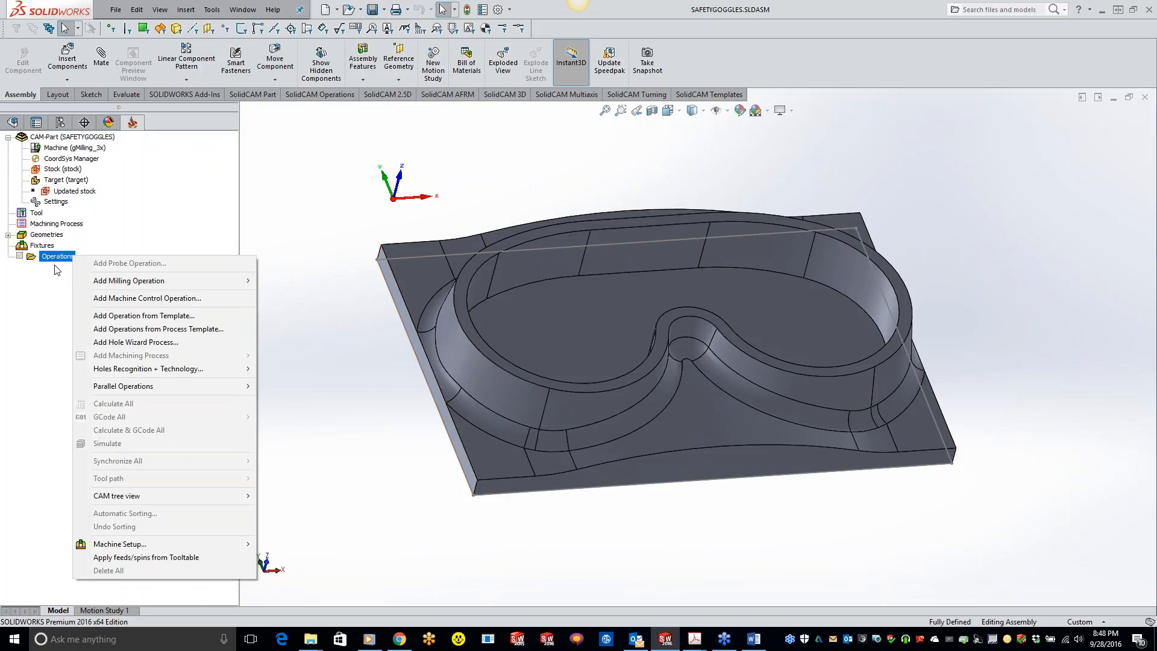
mouse_move(127, 279)
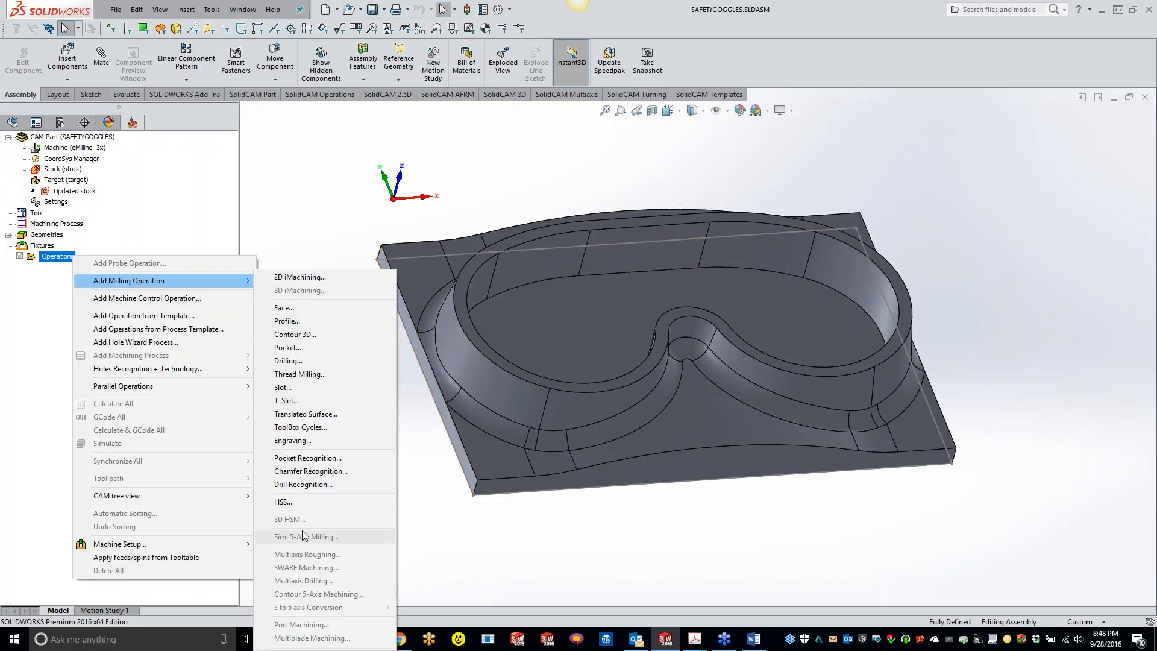
click(288, 503)
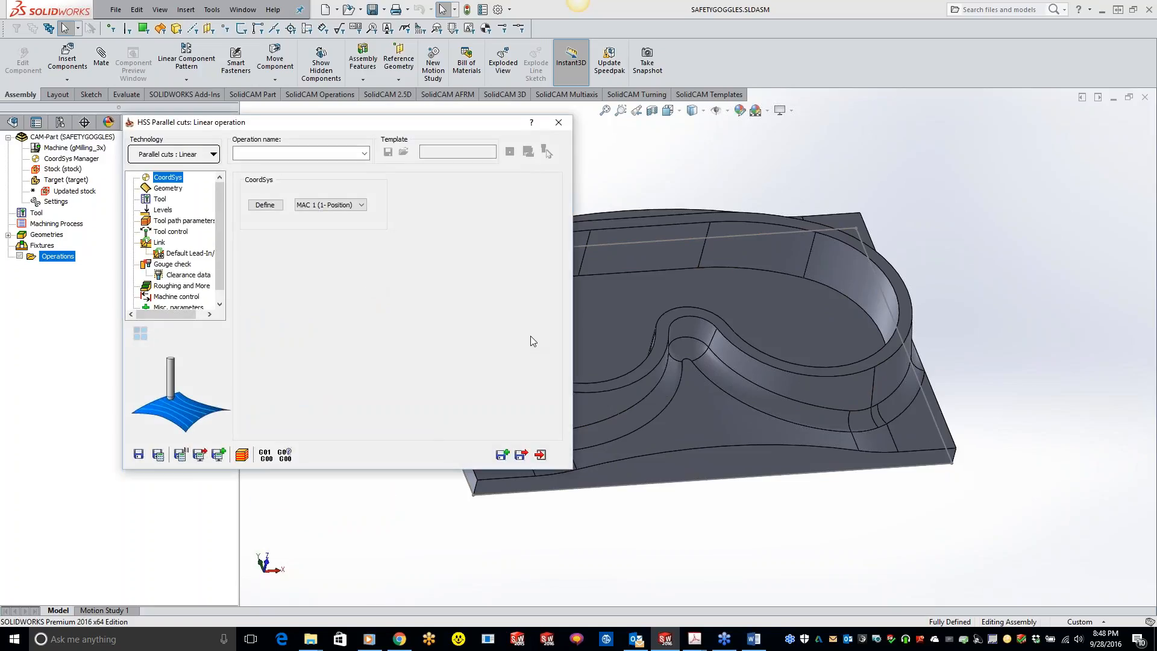
click(196, 155)
click(176, 185)
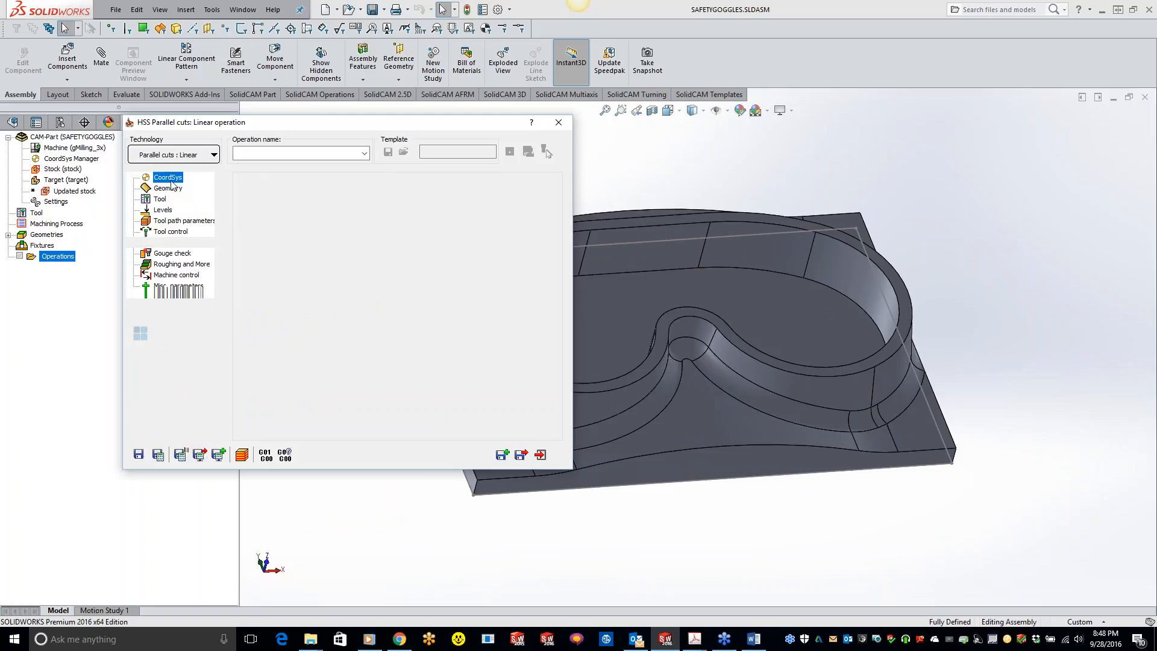
Assign the existing geometry "faces", covering the outer wall and fillets around the goggles shape, as the operation's drive surface
click(168, 189)
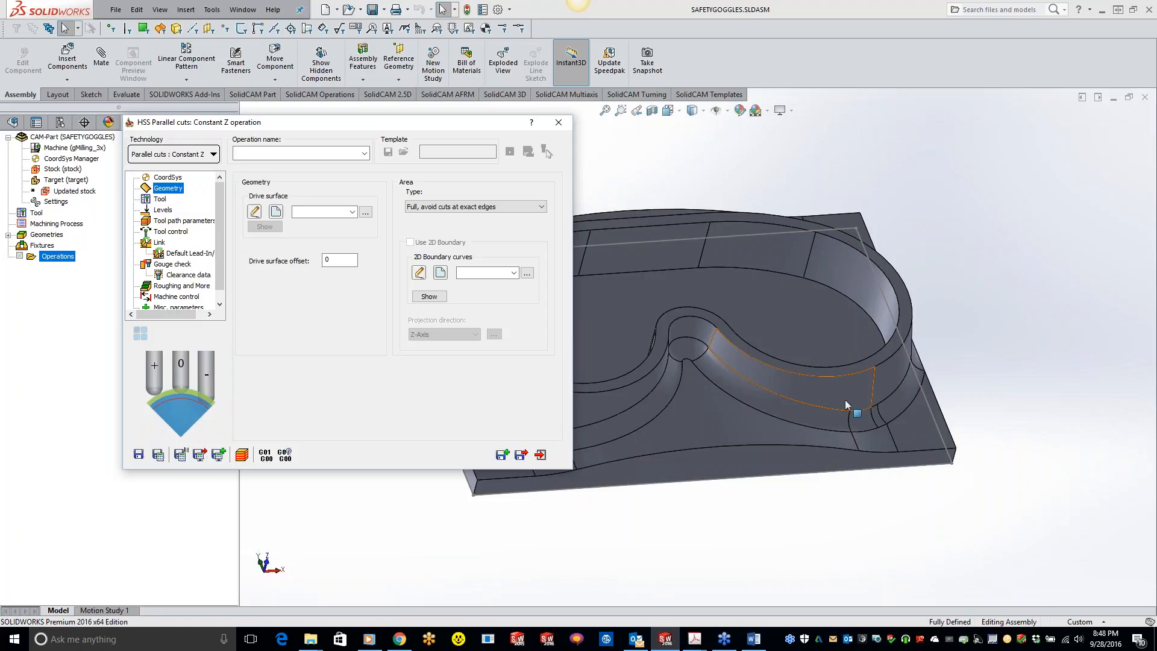
middle_drag(850, 398, 821, 608)
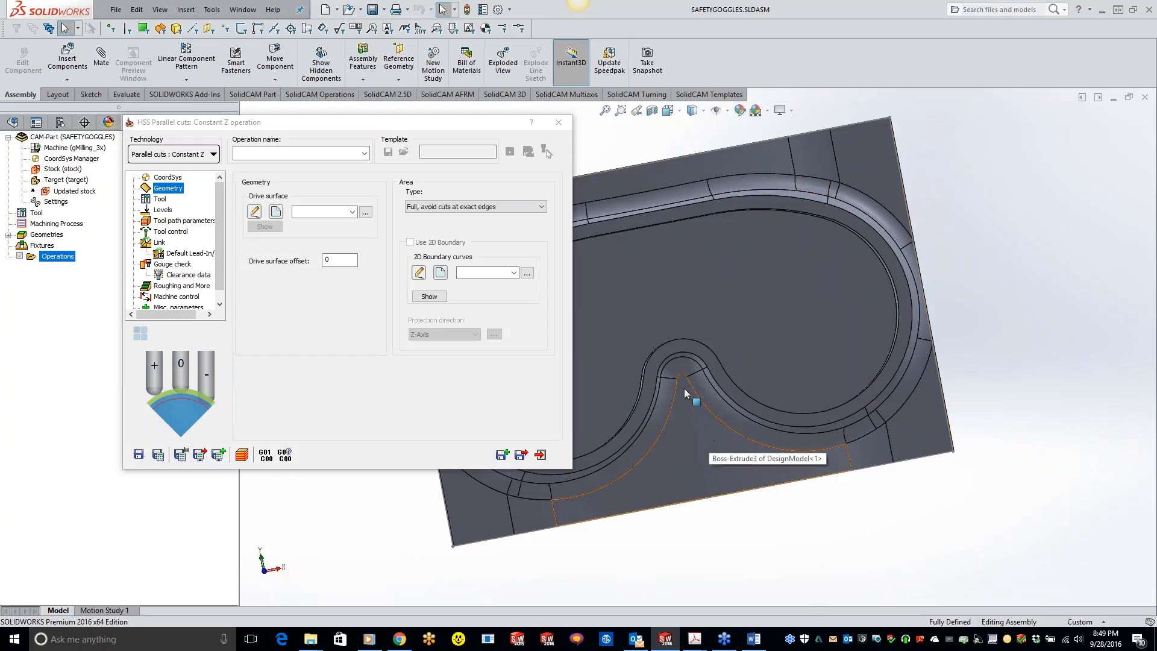
click(366, 212)
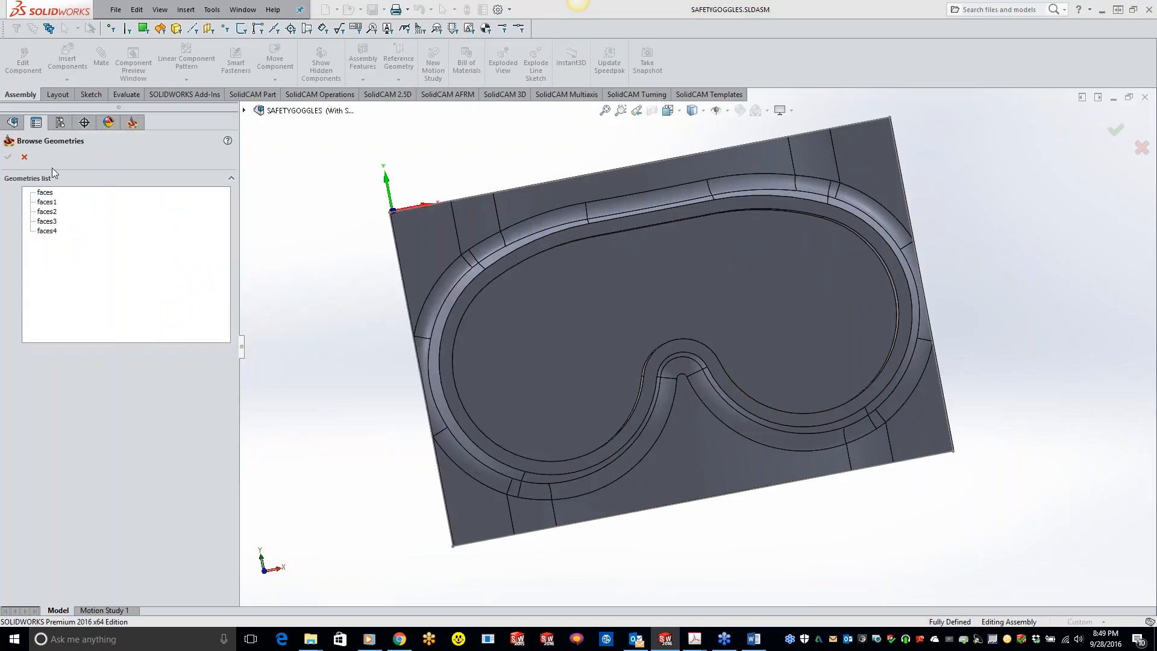
click(24, 159)
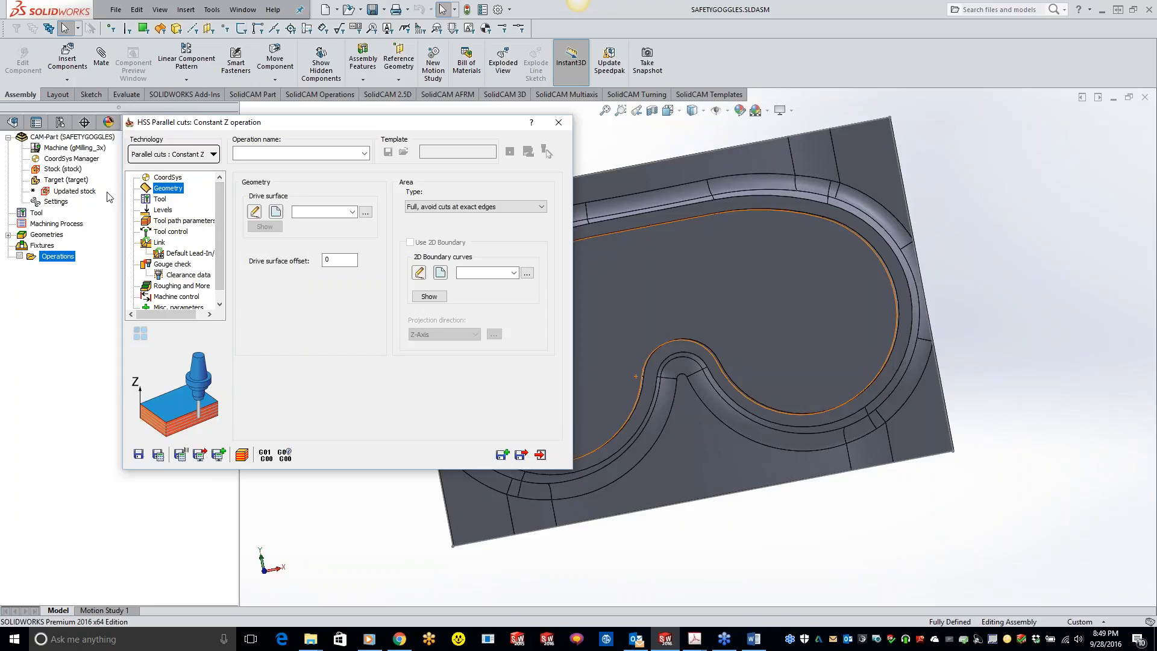
click(352, 212)
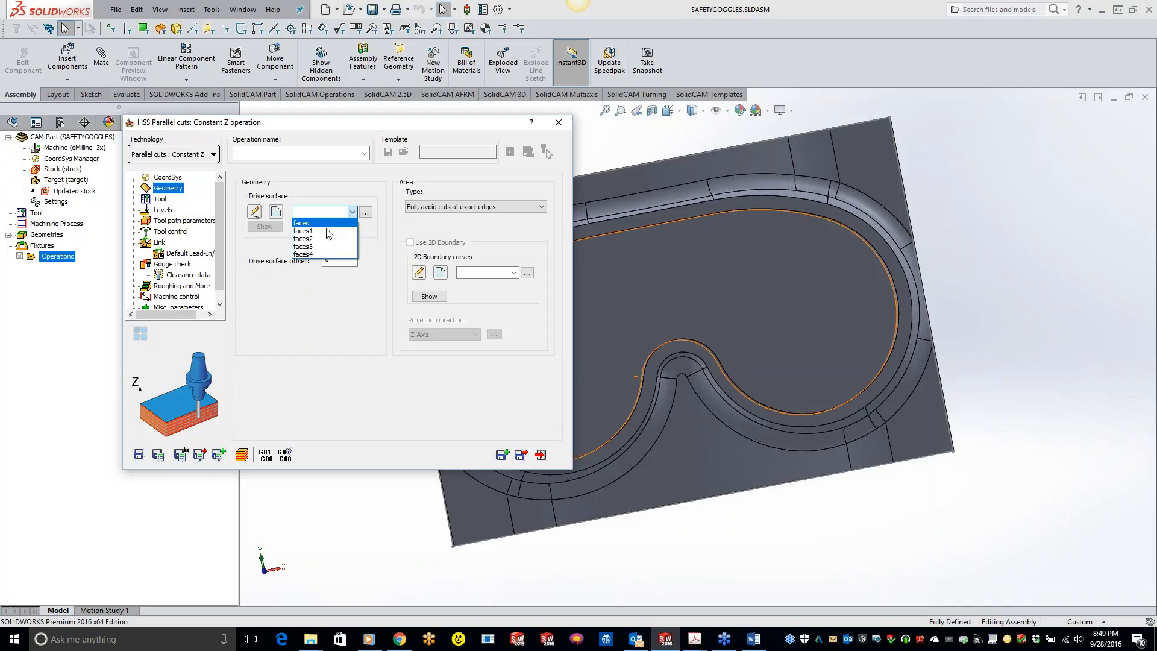
click(365, 213)
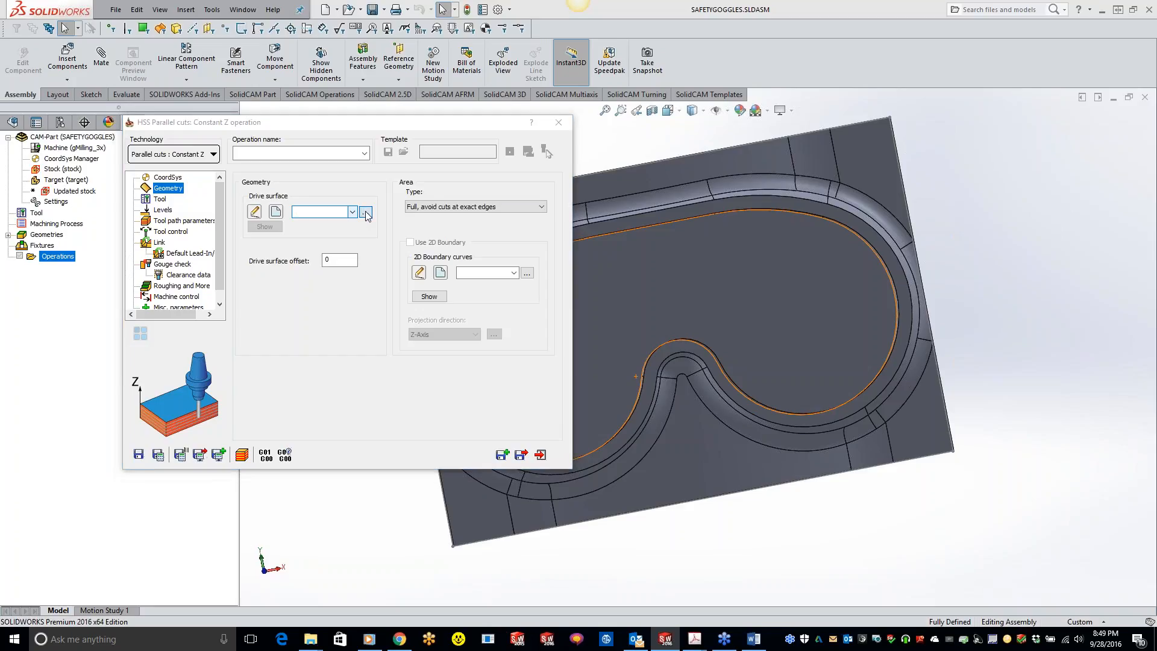
click(366, 213)
click(46, 202)
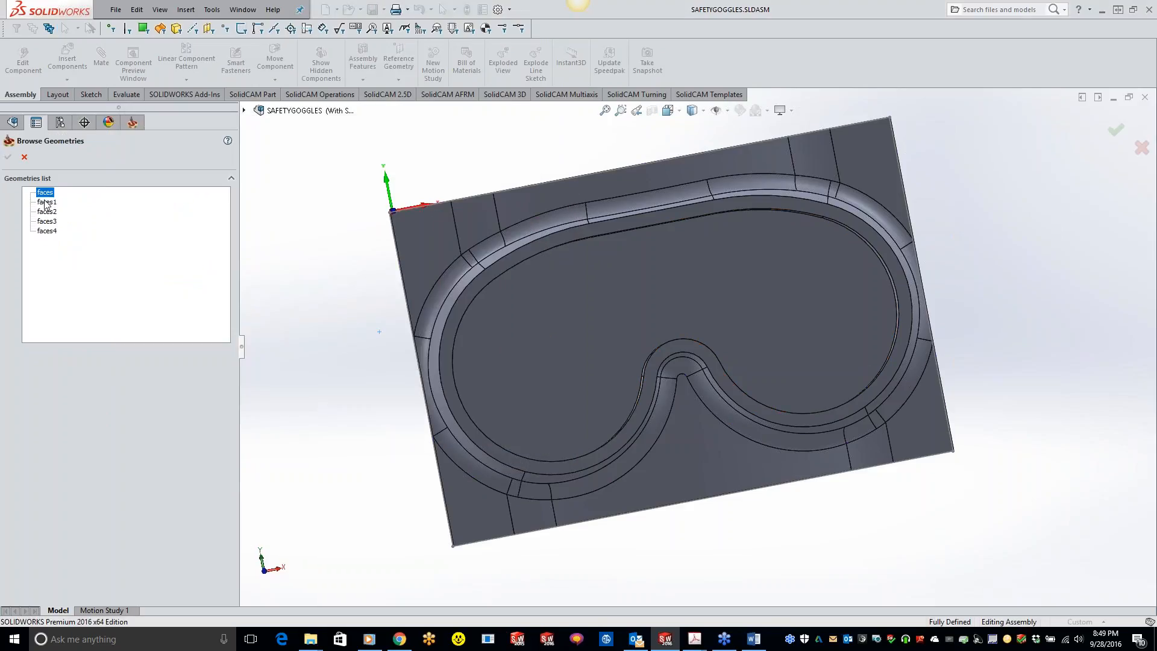
click(46, 193)
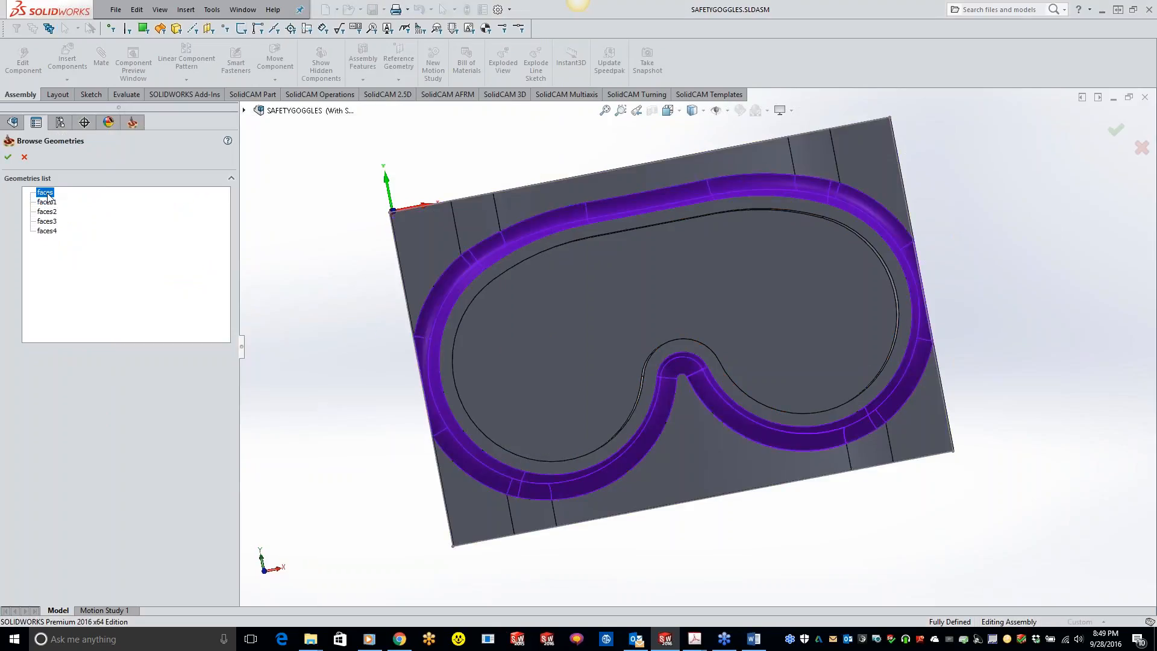
middle_drag(524, 366, 573, 217)
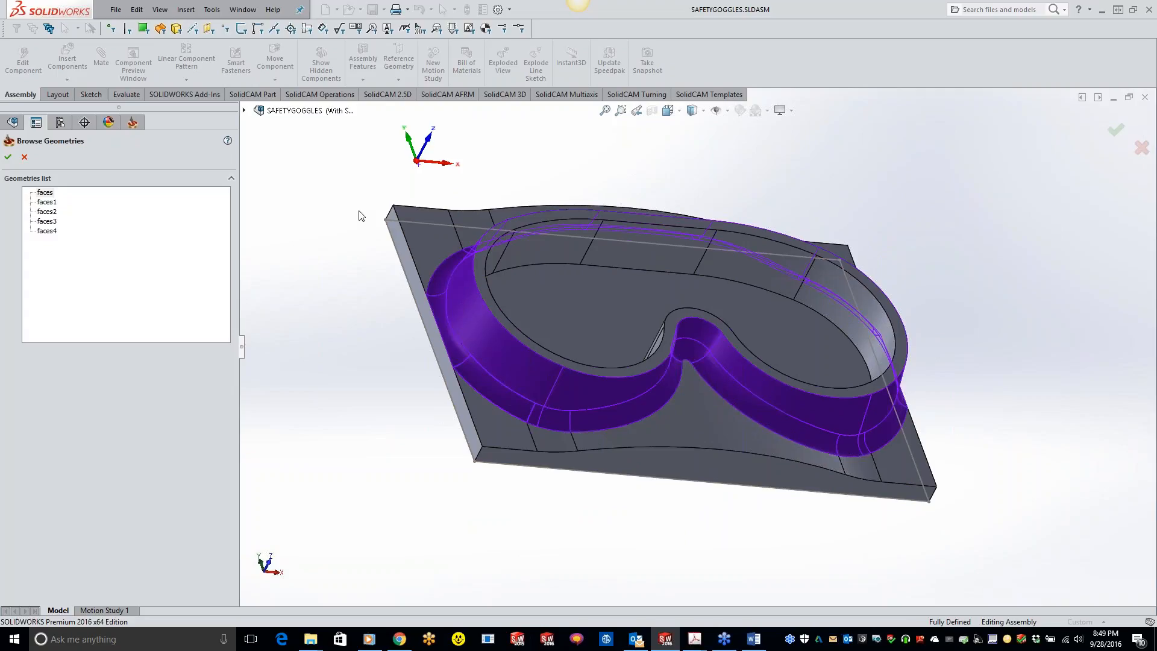
click(24, 157)
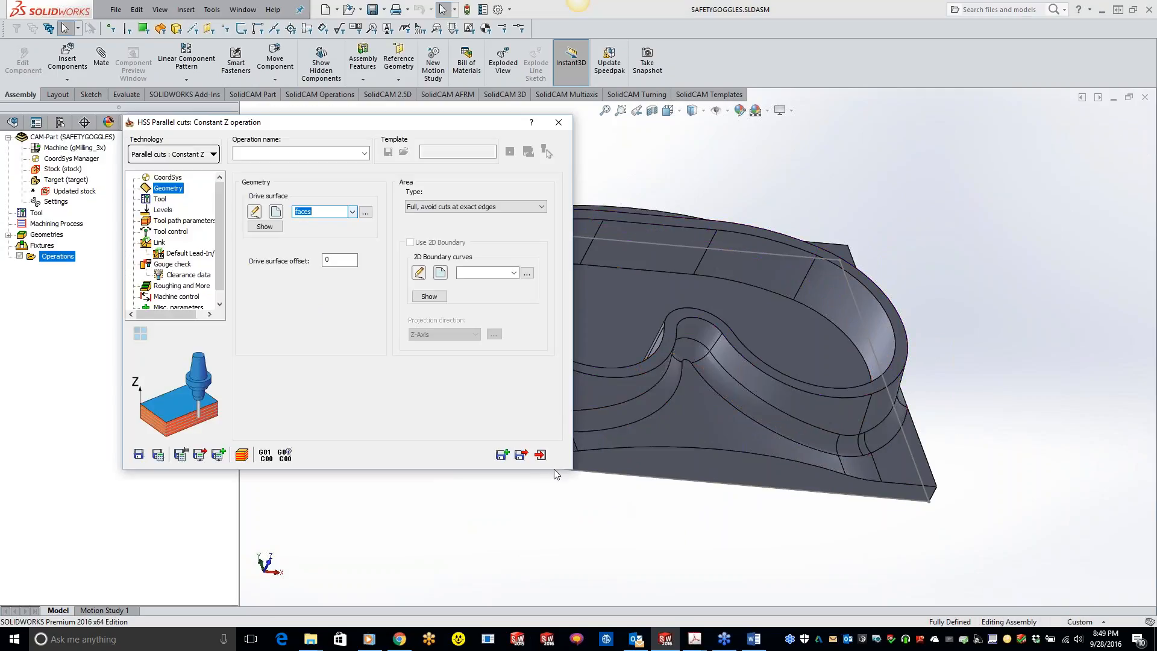
Select the existing 0.375 inch ball nose mill as the operation's tool
click(160, 200)
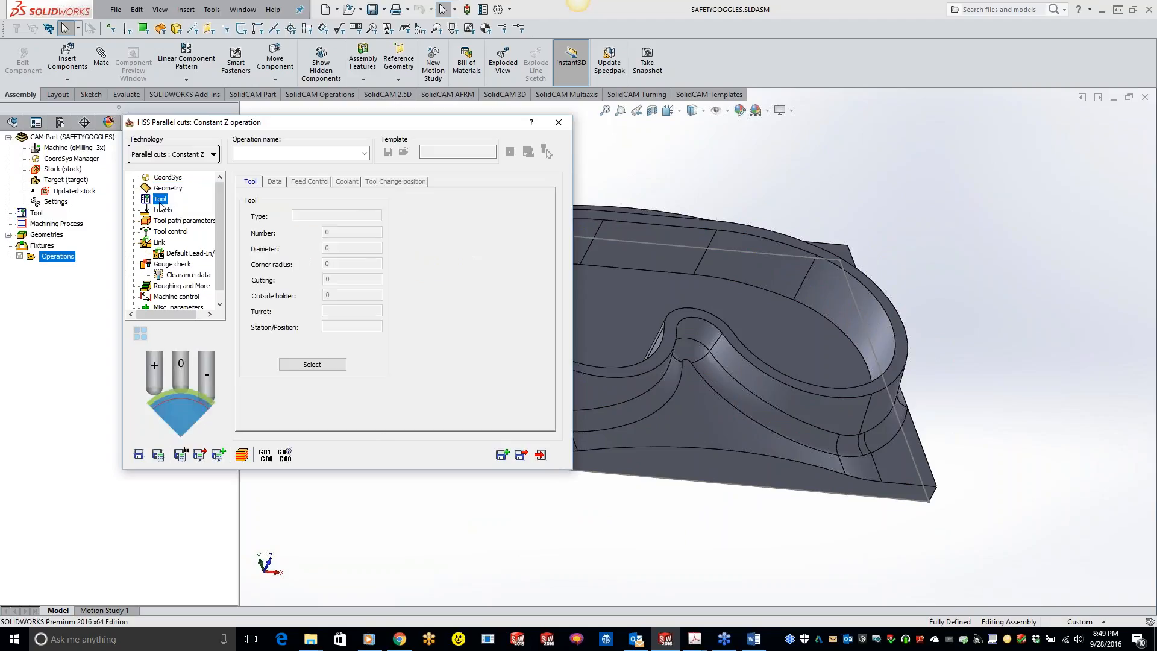
click(312, 365)
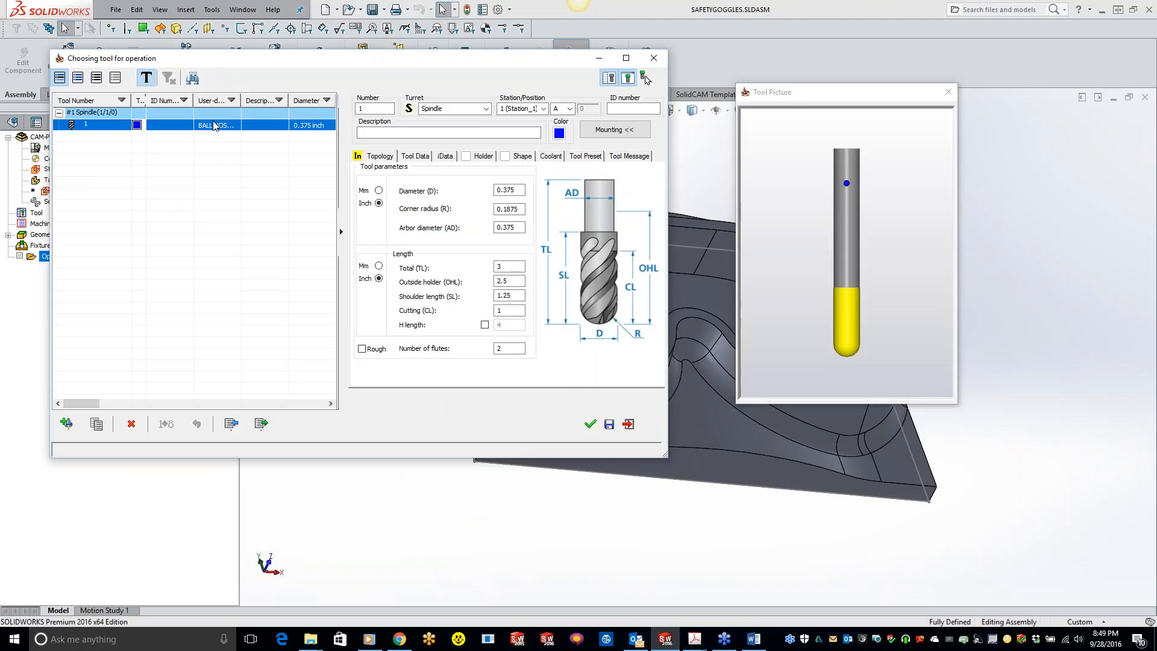
double_click(214, 126)
Check the clearance levels and change the maximum step over in the surface quality parameters
click(158, 210)
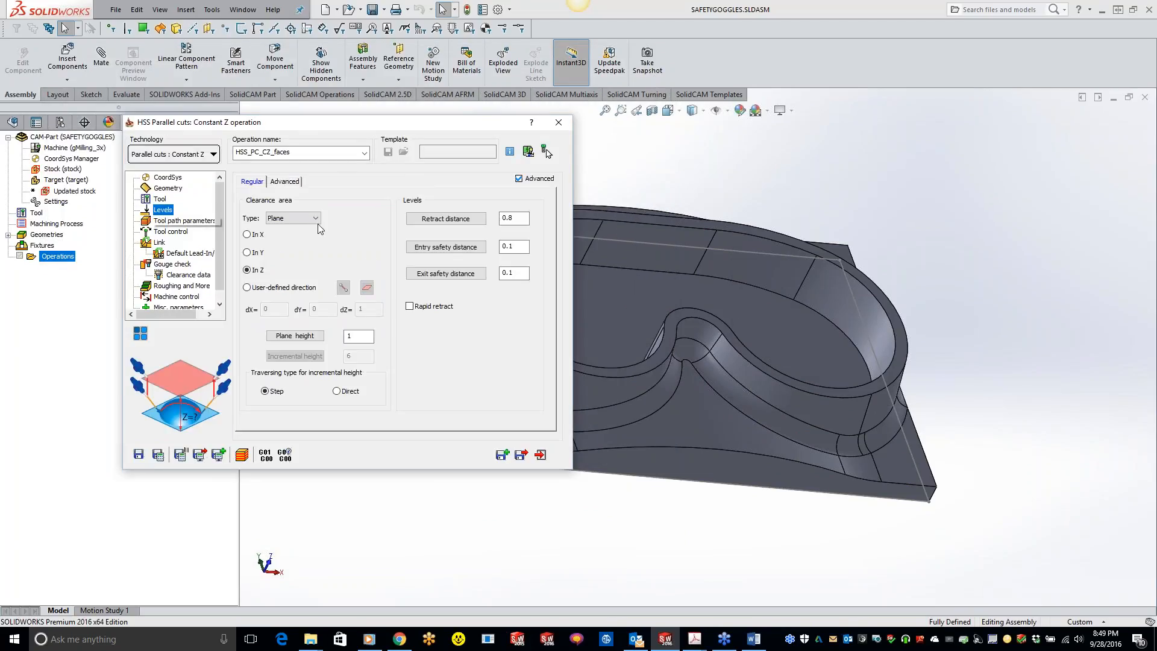
click(181, 221)
click(355, 321)
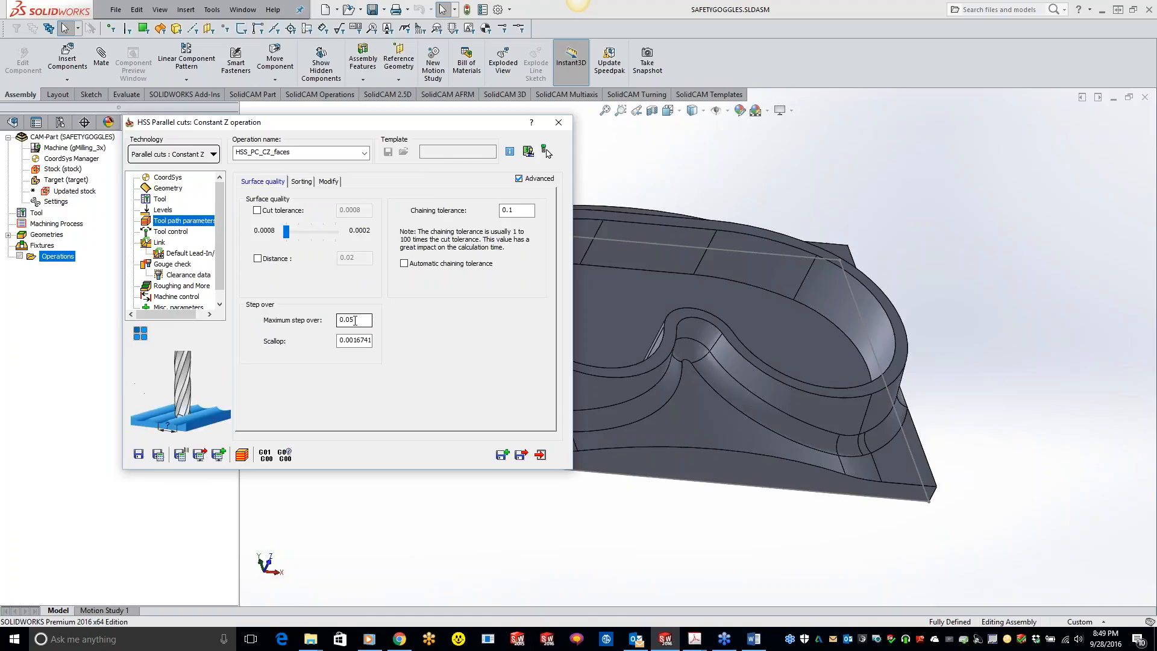
text(1)
Review the tool control and link settings, leaving them as they are, and save and calculate the Constant Z operation
click(171, 233)
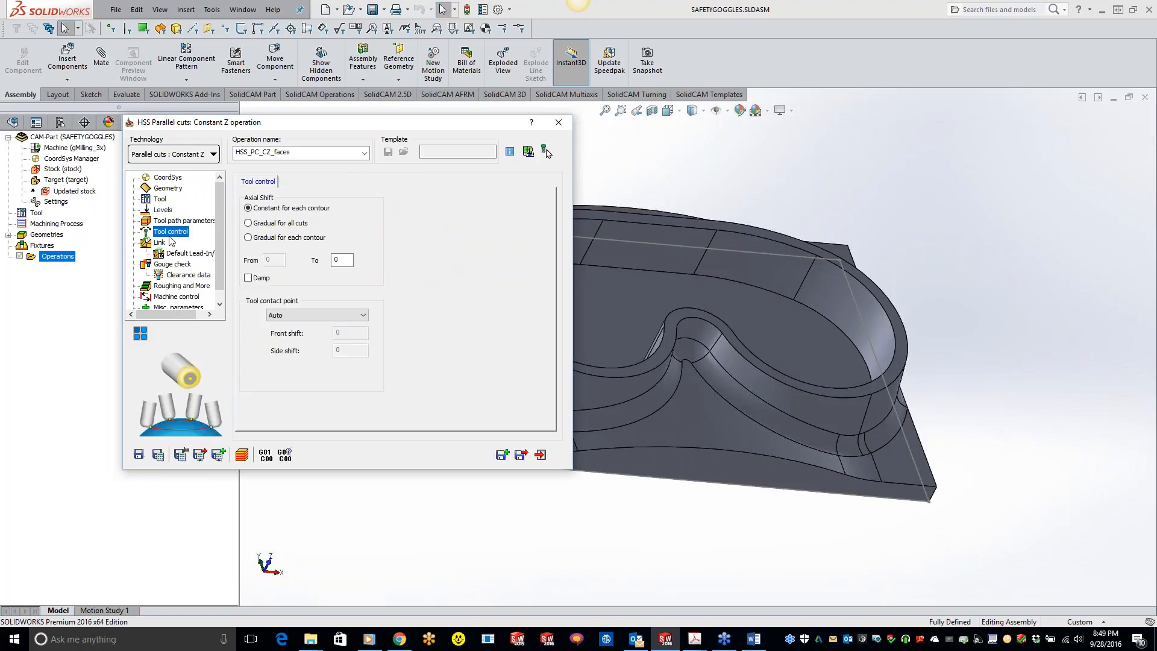
click(160, 243)
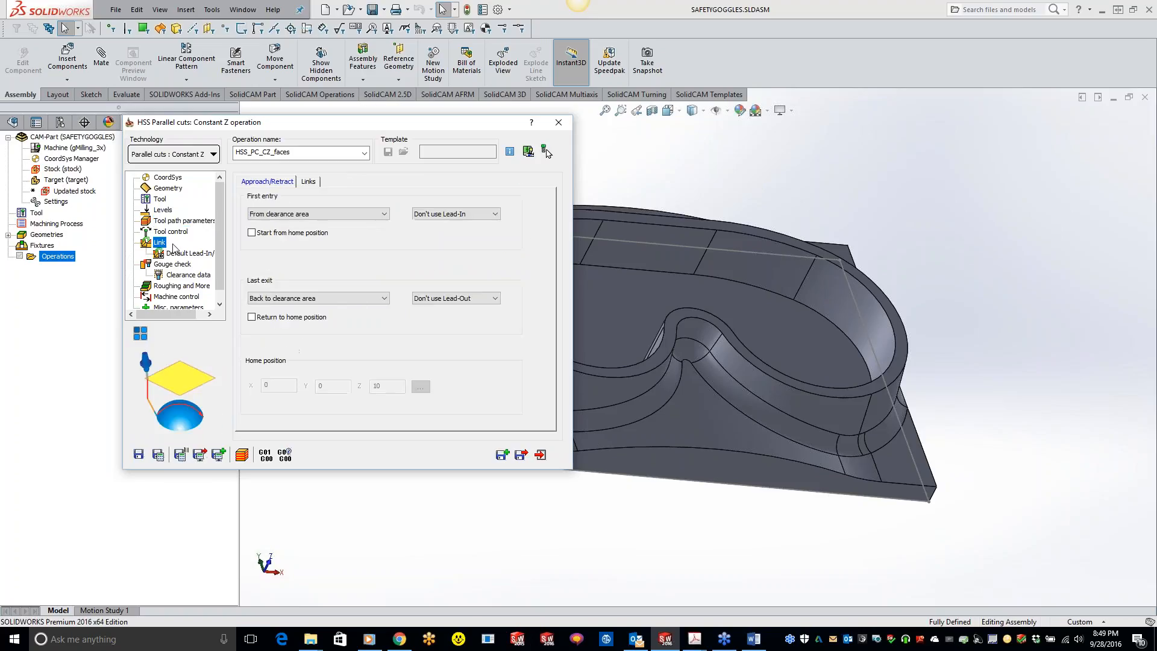
click(158, 455)
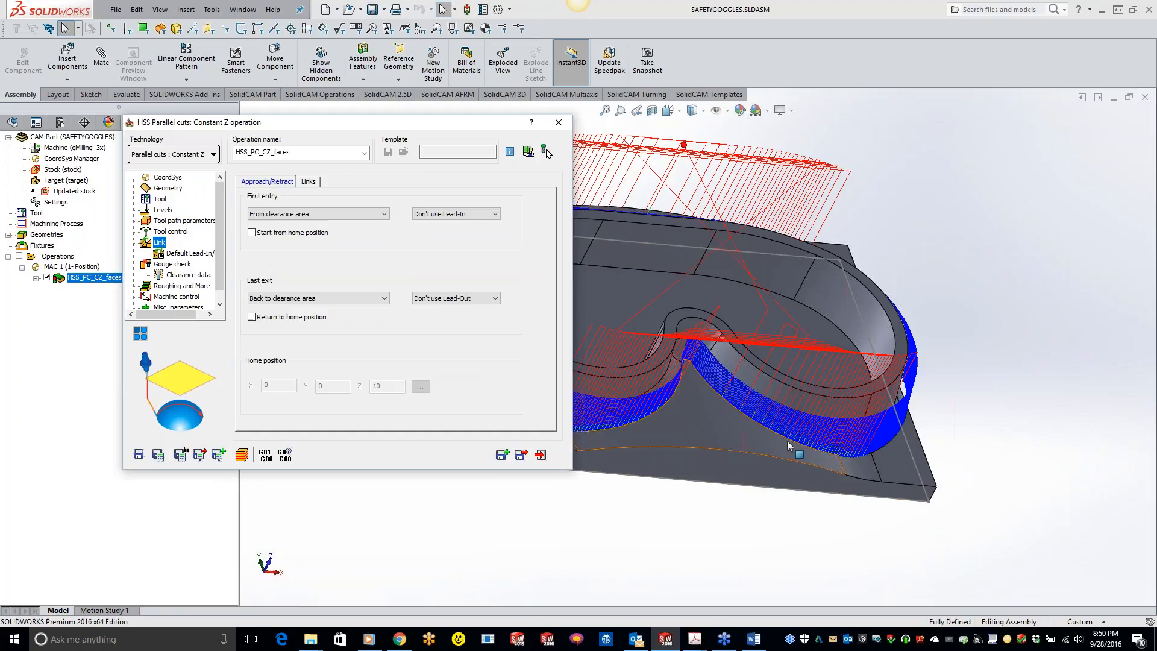
Set the Constant Z links to Direct for large gaps and Safety distance and rapid for large moves between slices, and recalculate the operation
mouse_move(727, 392)
middle_down()
mouse_move(781, 419)
mouse_move(735, 405)
middle_up()
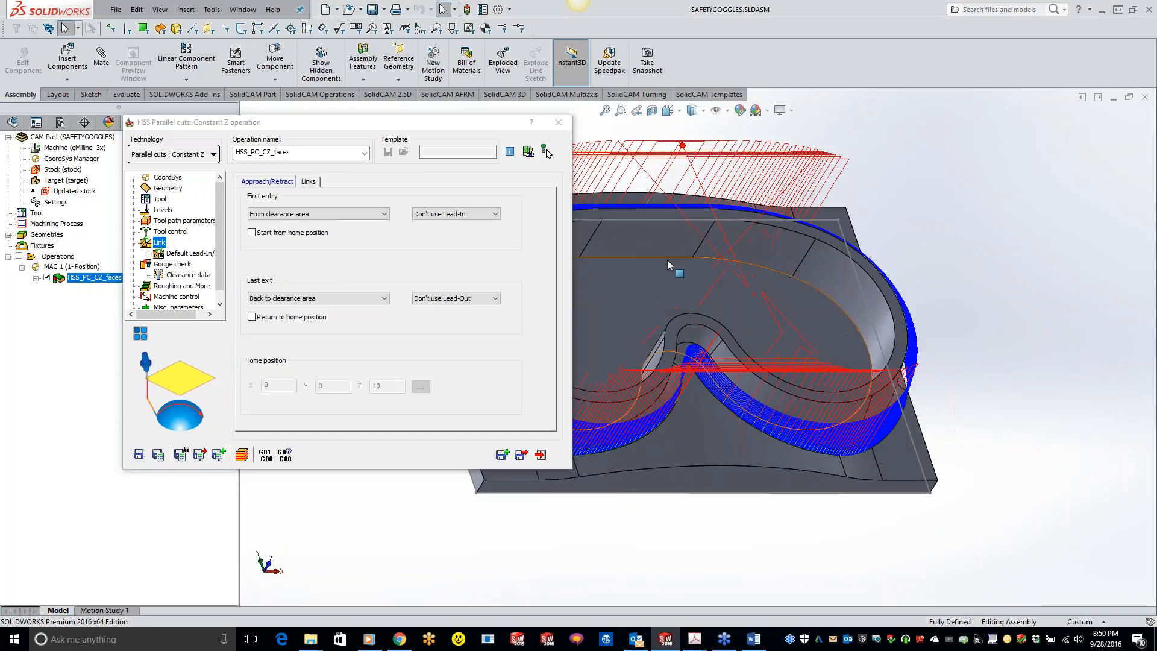
middle_drag(868, 458, 862, 405)
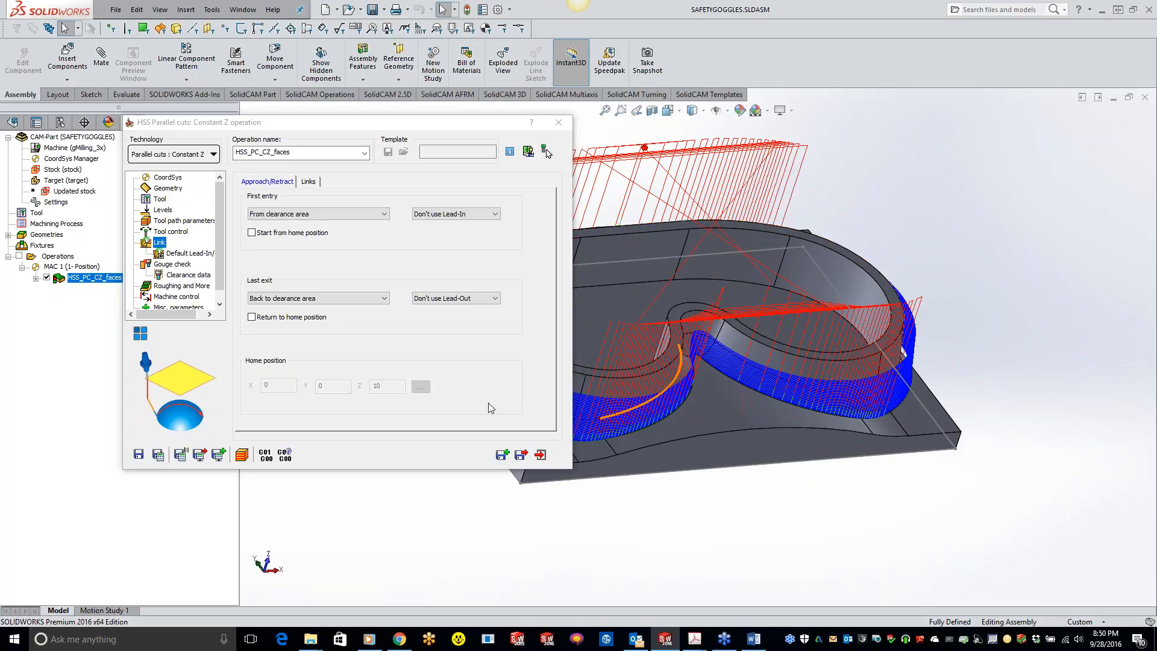
click(308, 181)
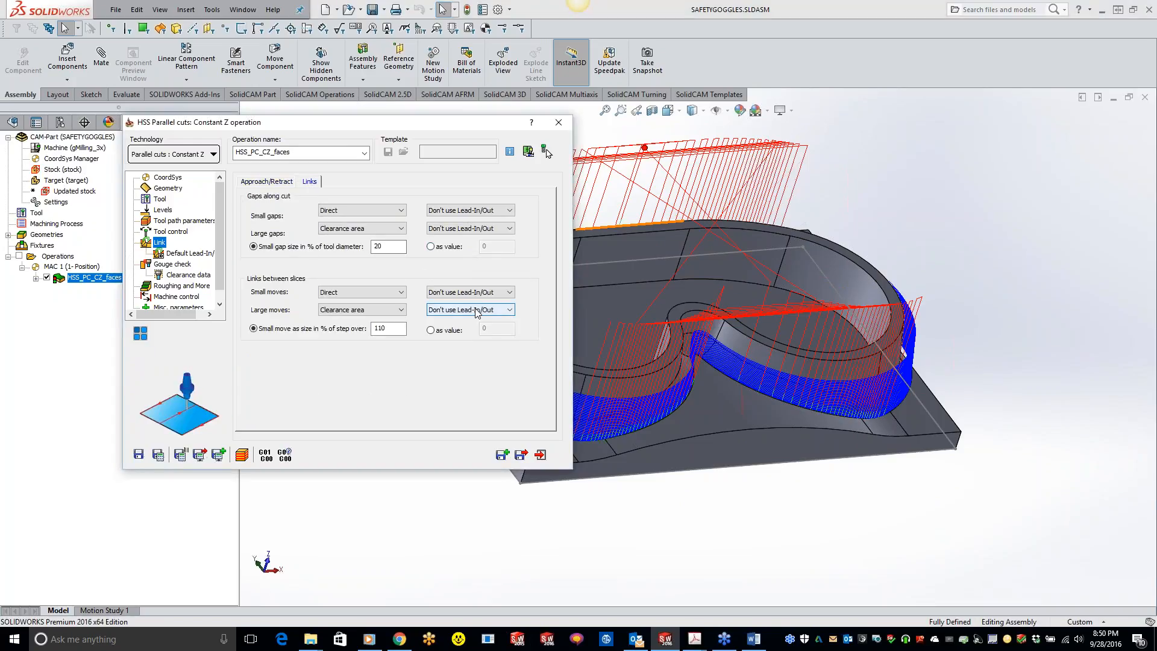
click(382, 228)
click(377, 237)
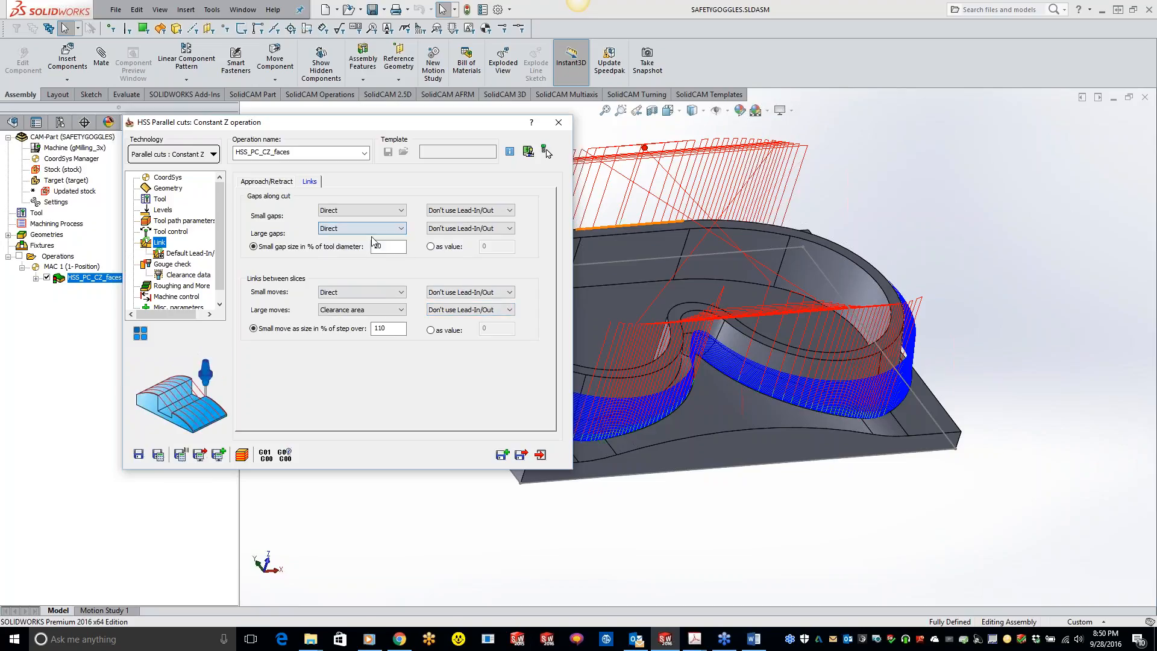
click(378, 309)
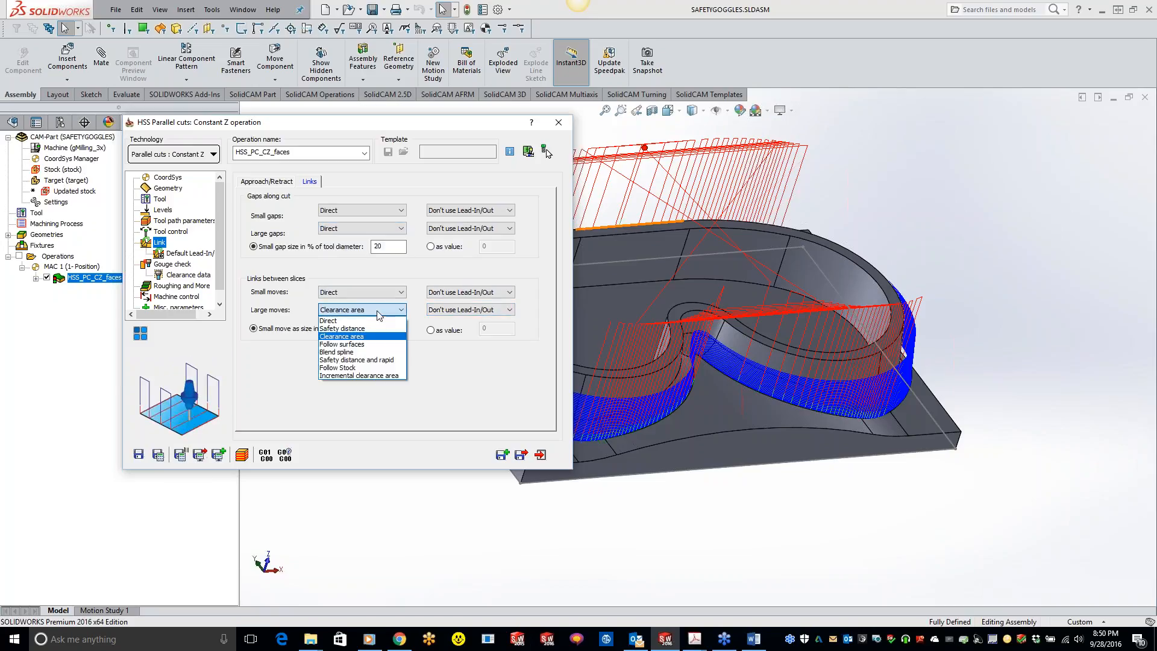
click(352, 360)
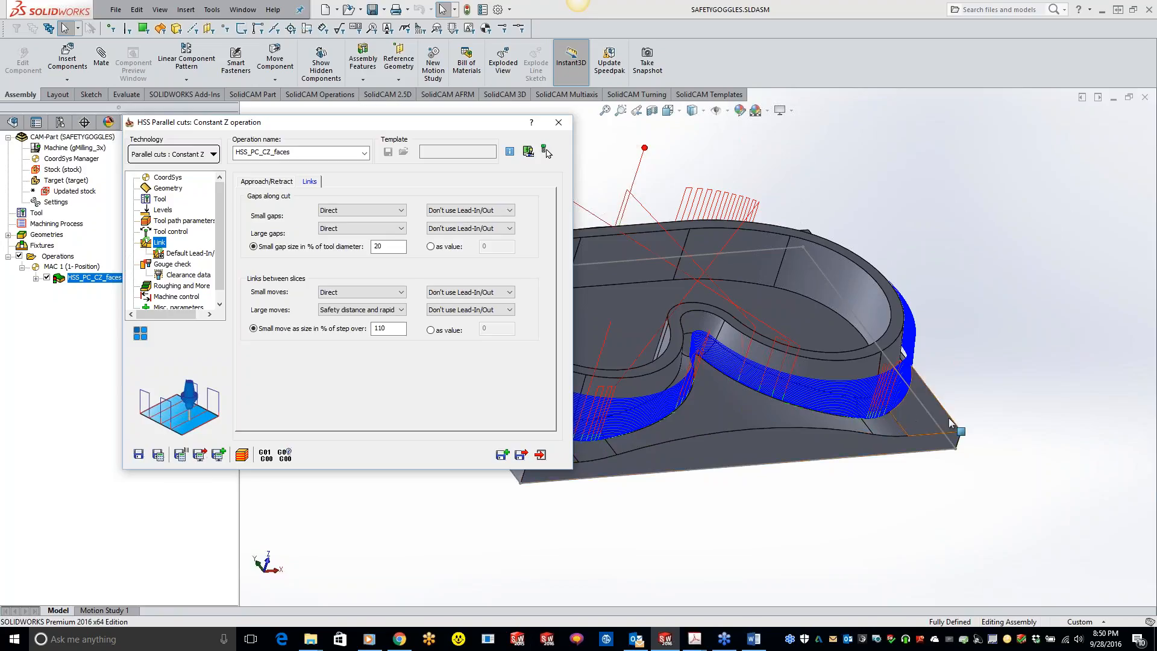
Examine the recalculated toolpath around the outer wall, check the surface quality and sorting parameters, and close the Constant Z operation
scroll(791, 391, up, 6)
scroll(595, 335, down, 4)
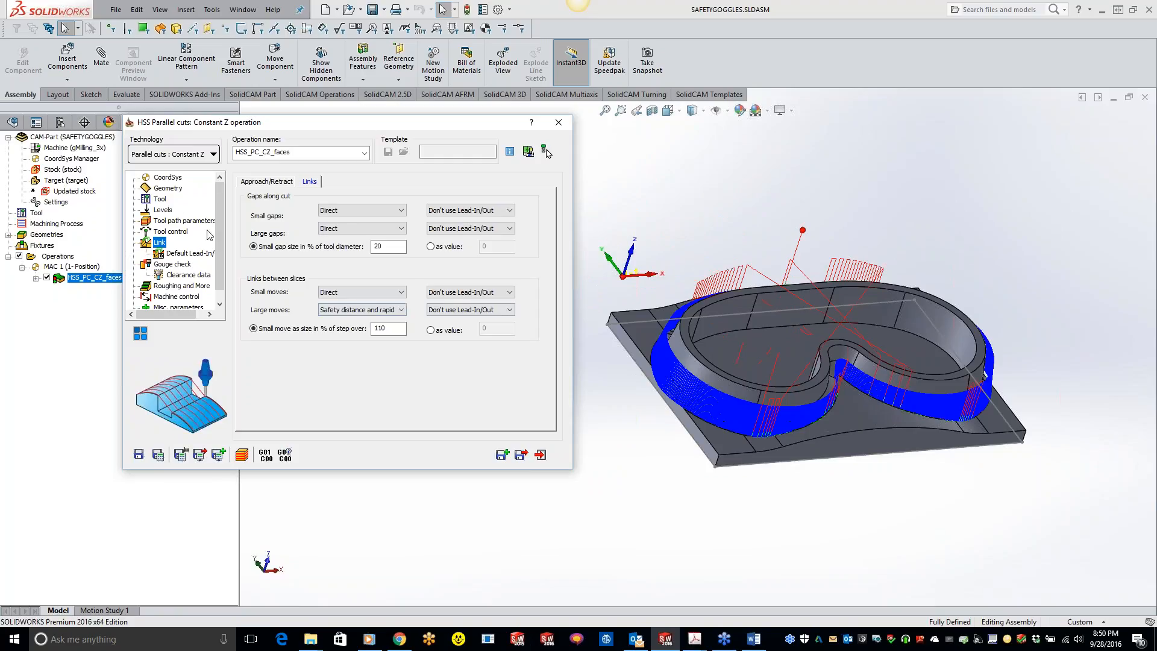
click(187, 221)
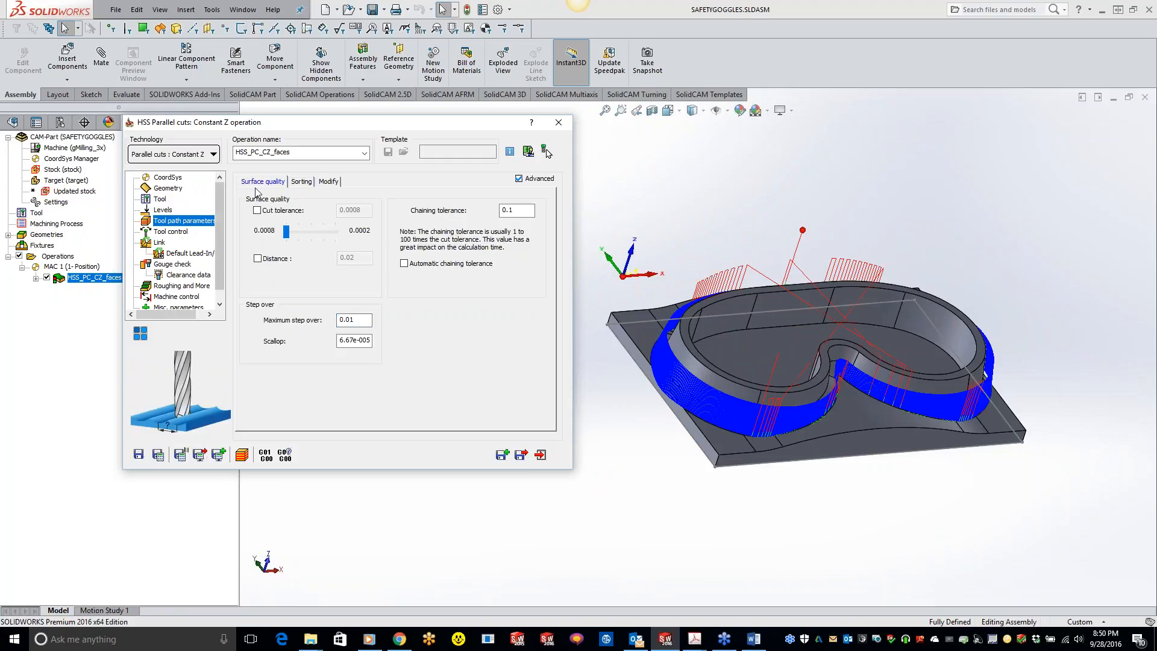
click(302, 182)
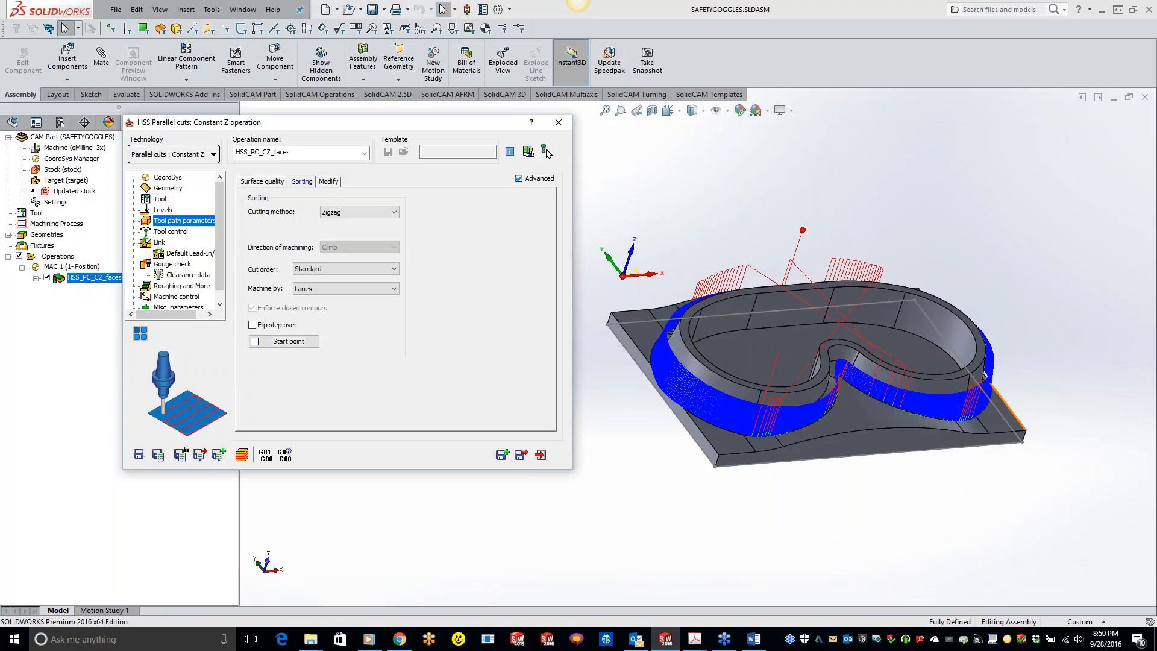
middle_drag(977, 374, 923, 377)
scroll(872, 426, down, 3)
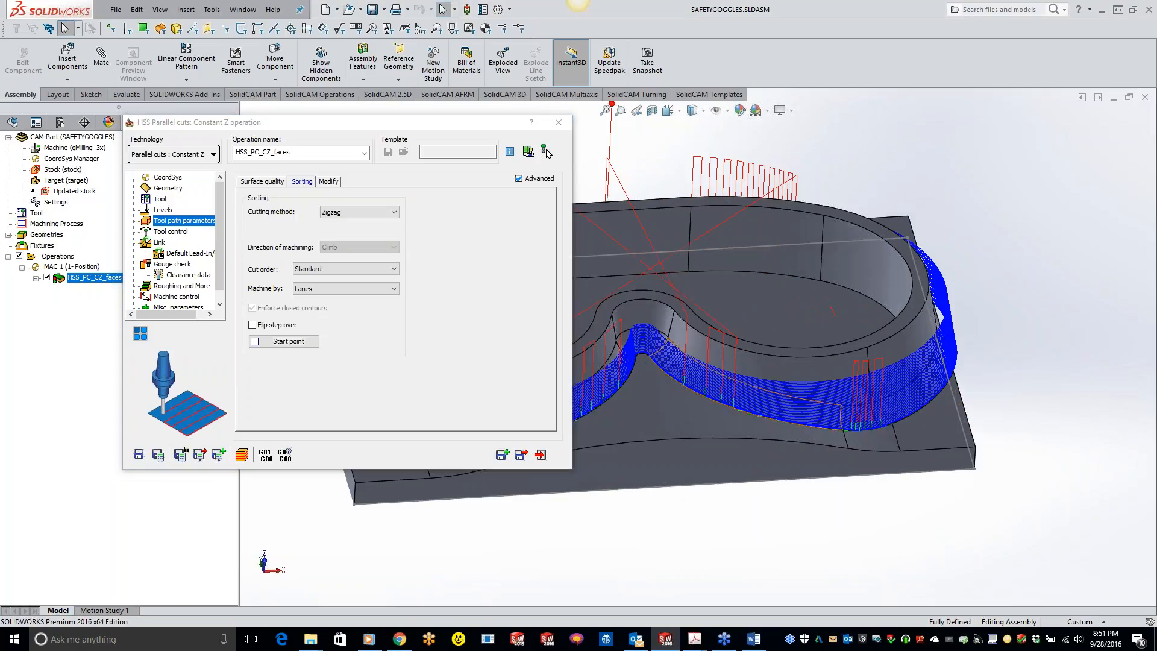
middle_drag(756, 372, 717, 390)
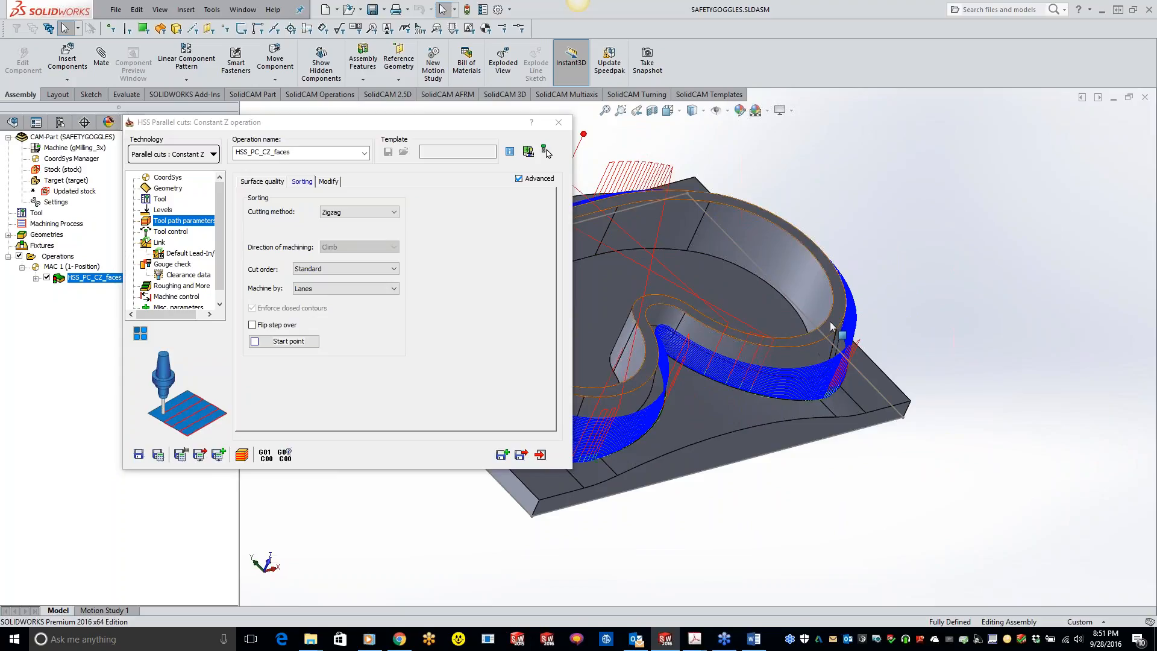
middle_drag(801, 352, 747, 352)
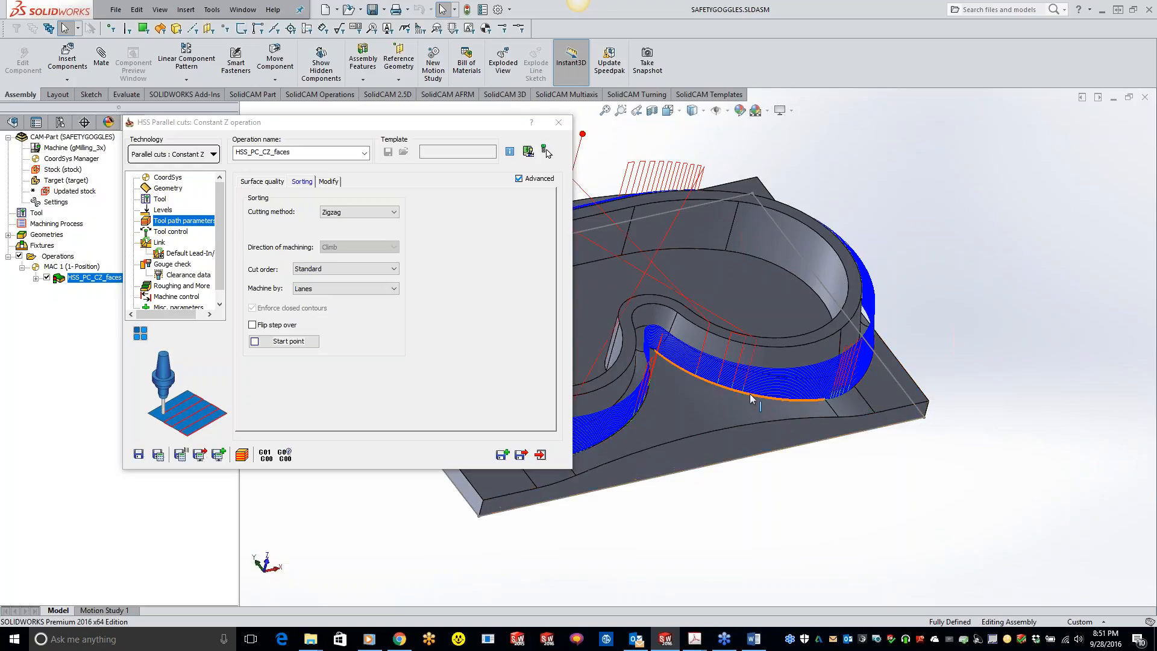
middle_drag(790, 377, 829, 415)
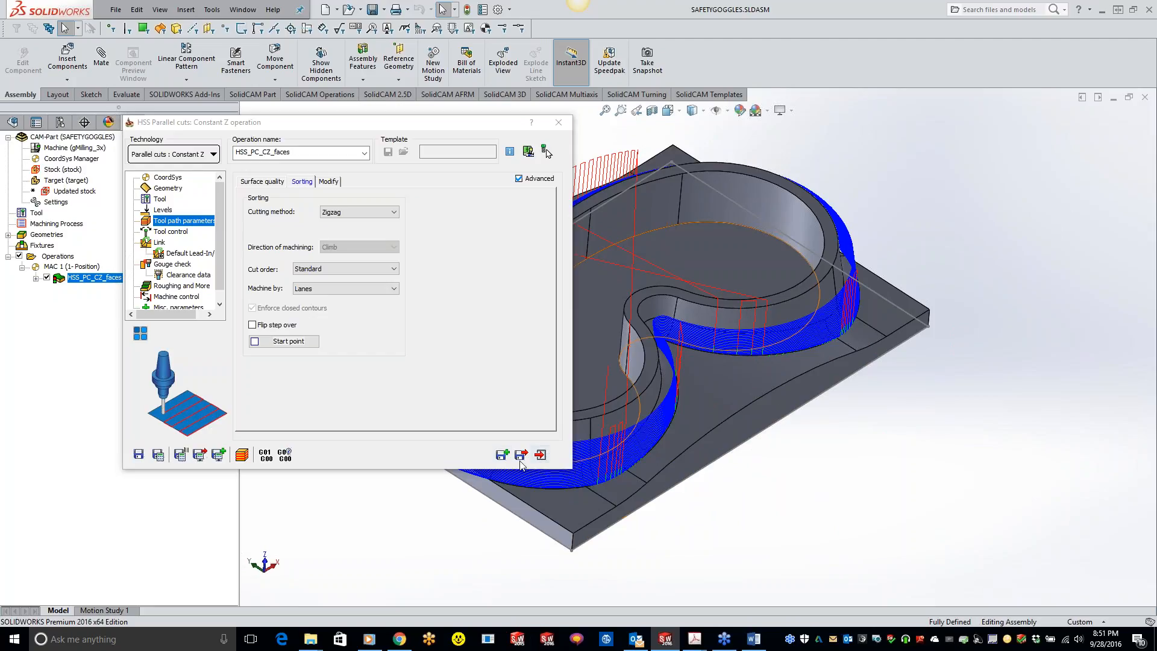
click(559, 123)
Add a new HSS milling operation after the Constant Z operation, using the Parallel cuts: Linear technology
right_click(95, 279)
mouse_move(199, 59)
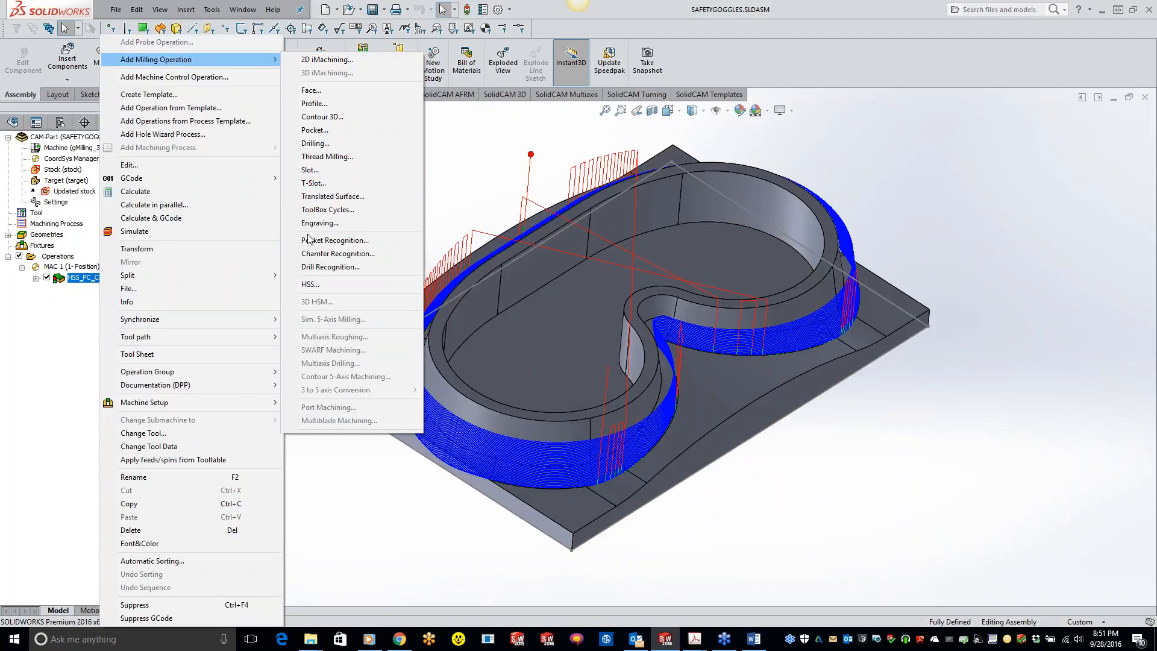
click(310, 285)
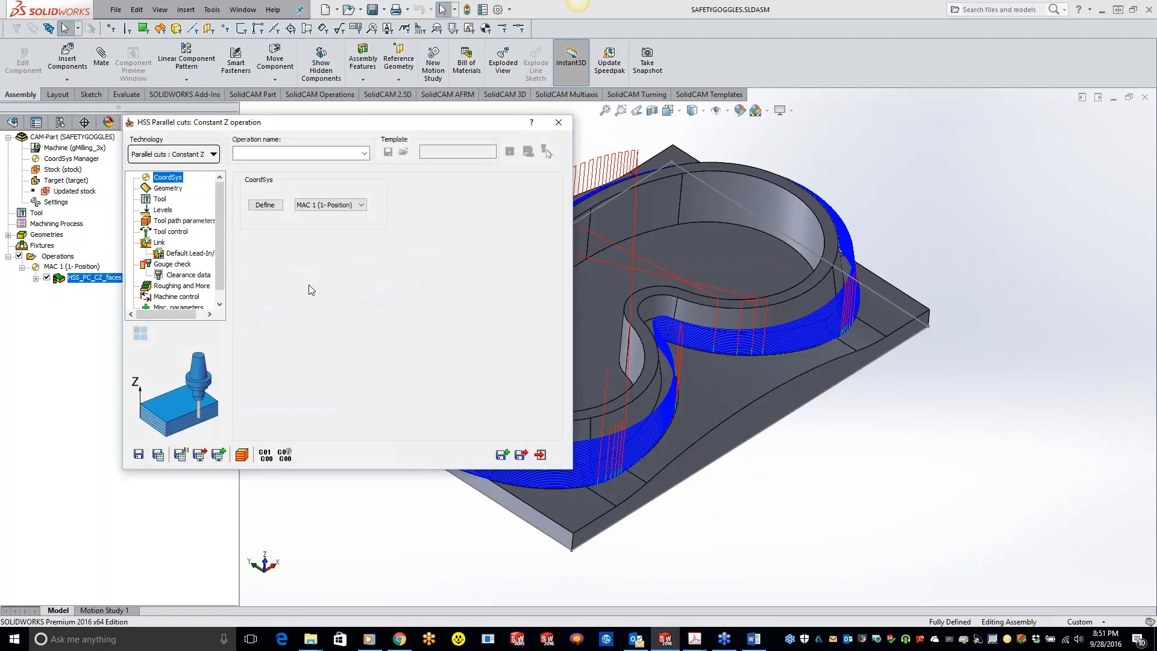
click(213, 155)
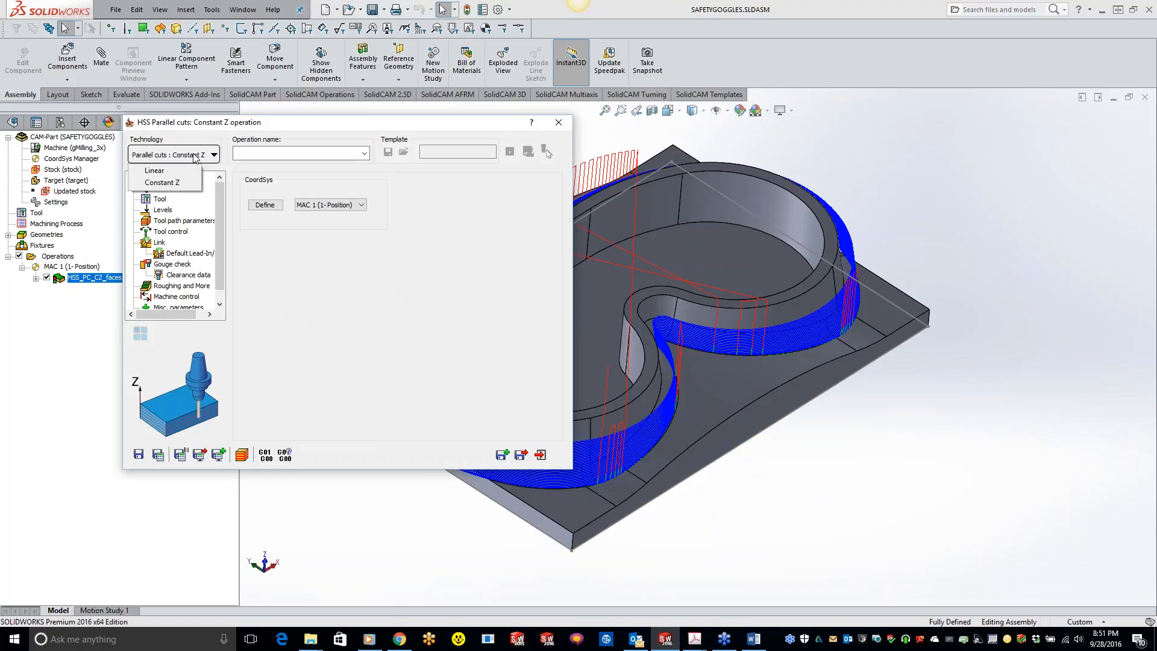
click(176, 171)
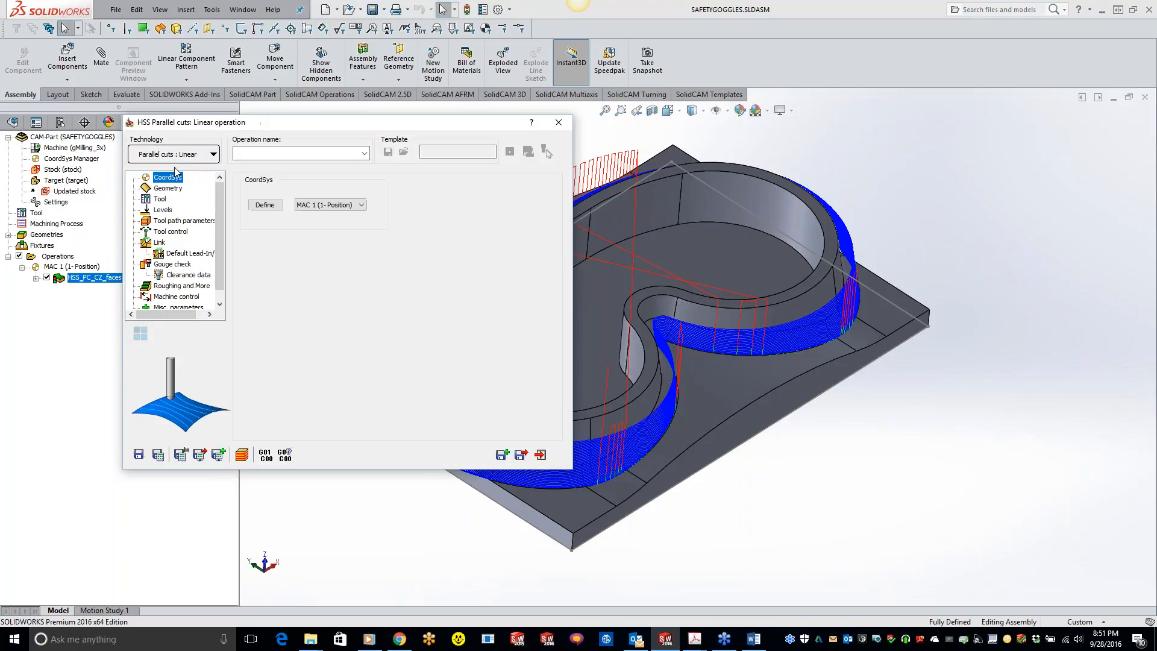
Assign the existing geometry "faces1", covering the base surfaces all around the goggles shape, as the linear operation's drive surface
click(169, 189)
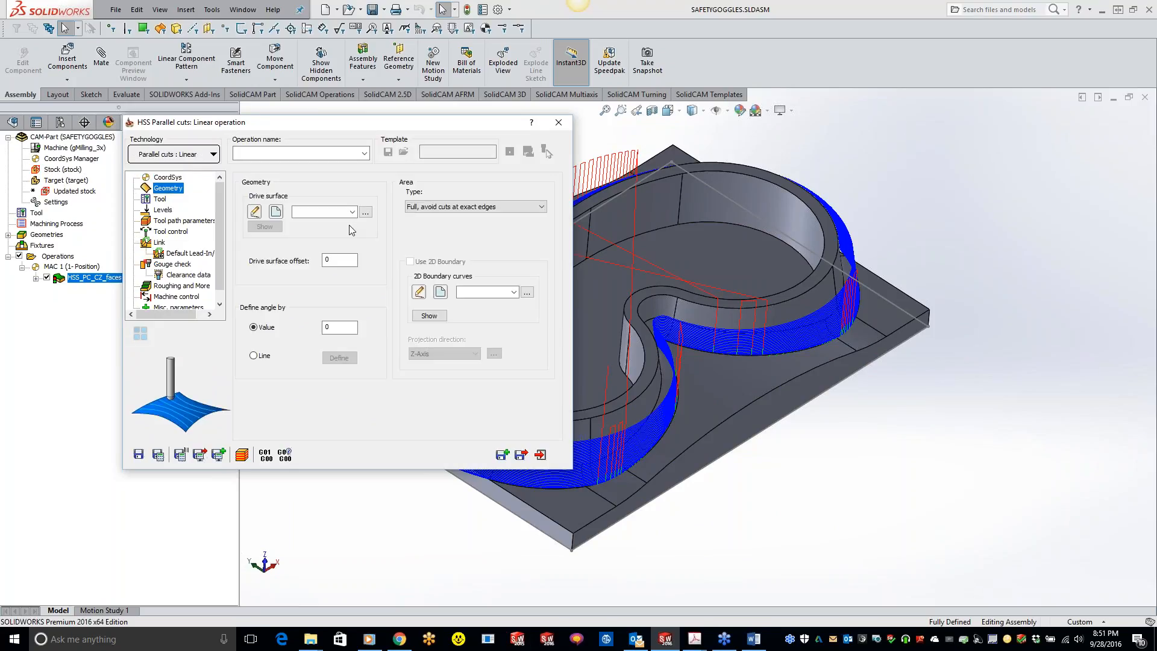
click(364, 213)
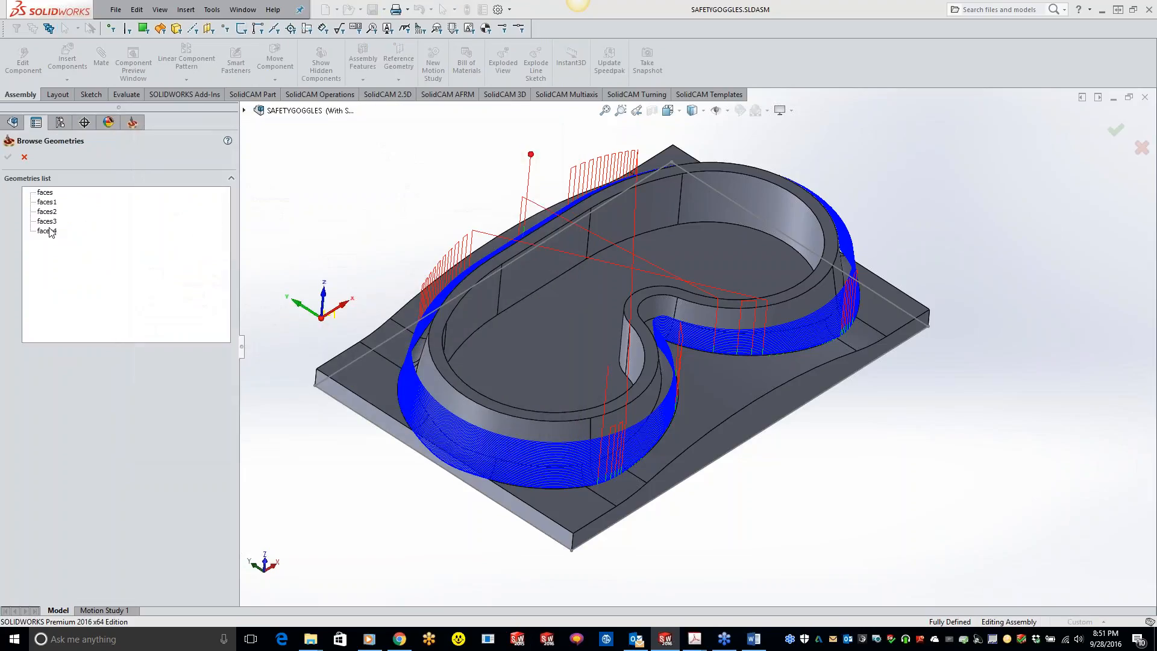
click(47, 231)
click(46, 212)
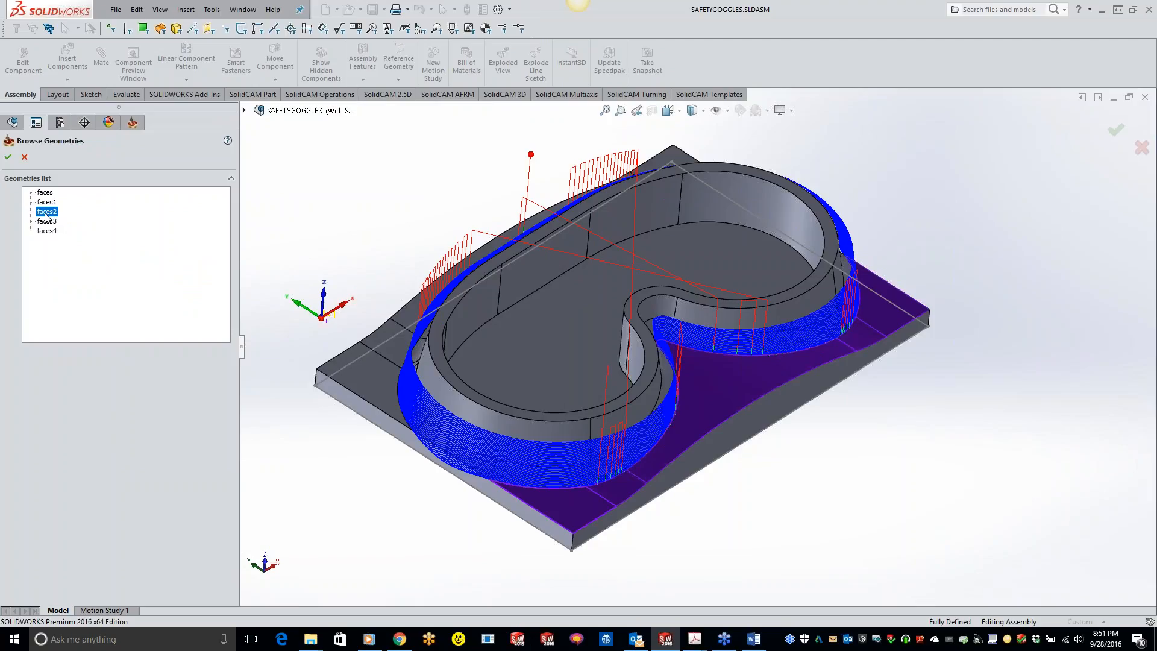
click(47, 202)
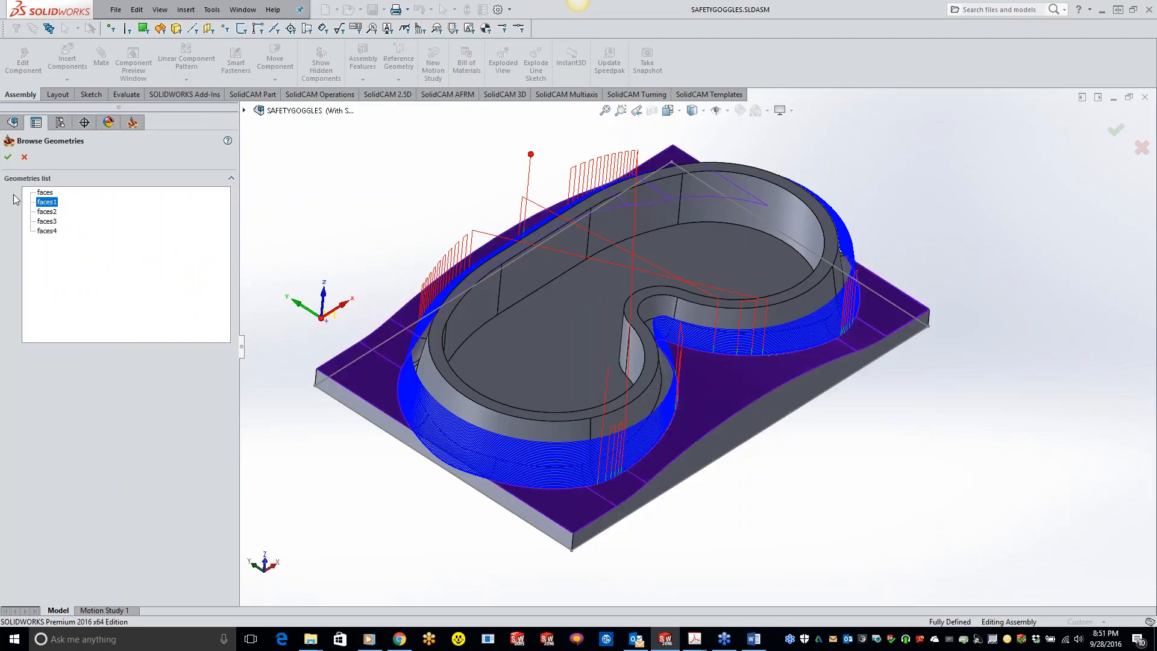
click(6, 155)
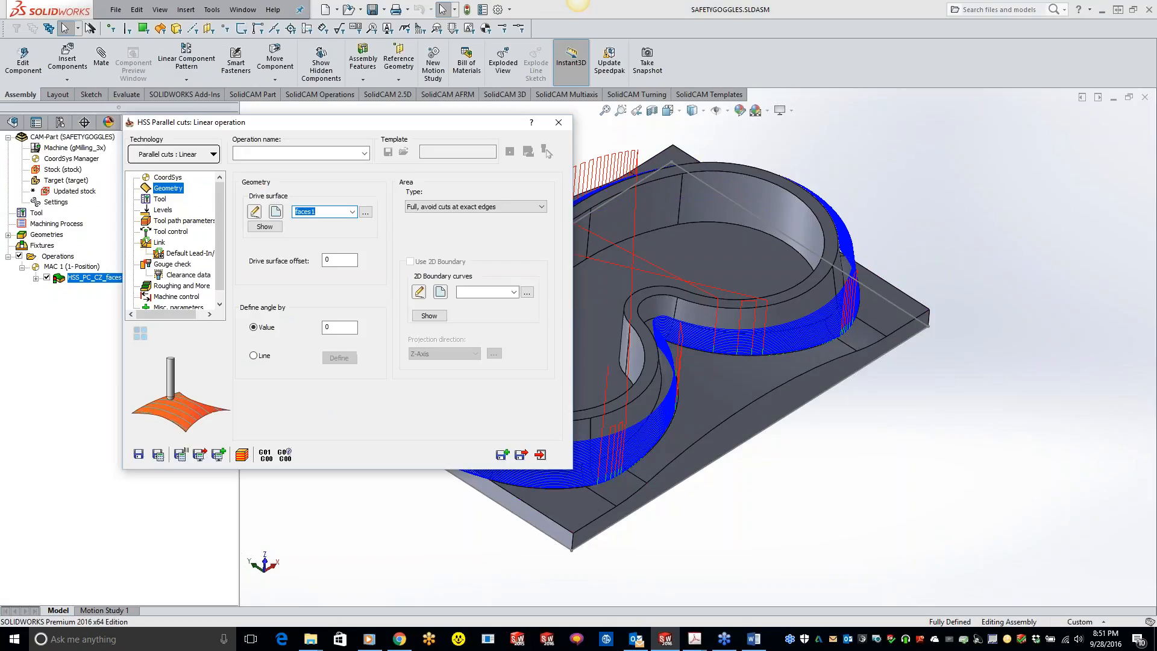
Select the existing 0.375 inch ball nose mill as the linear operation's tool
click(160, 199)
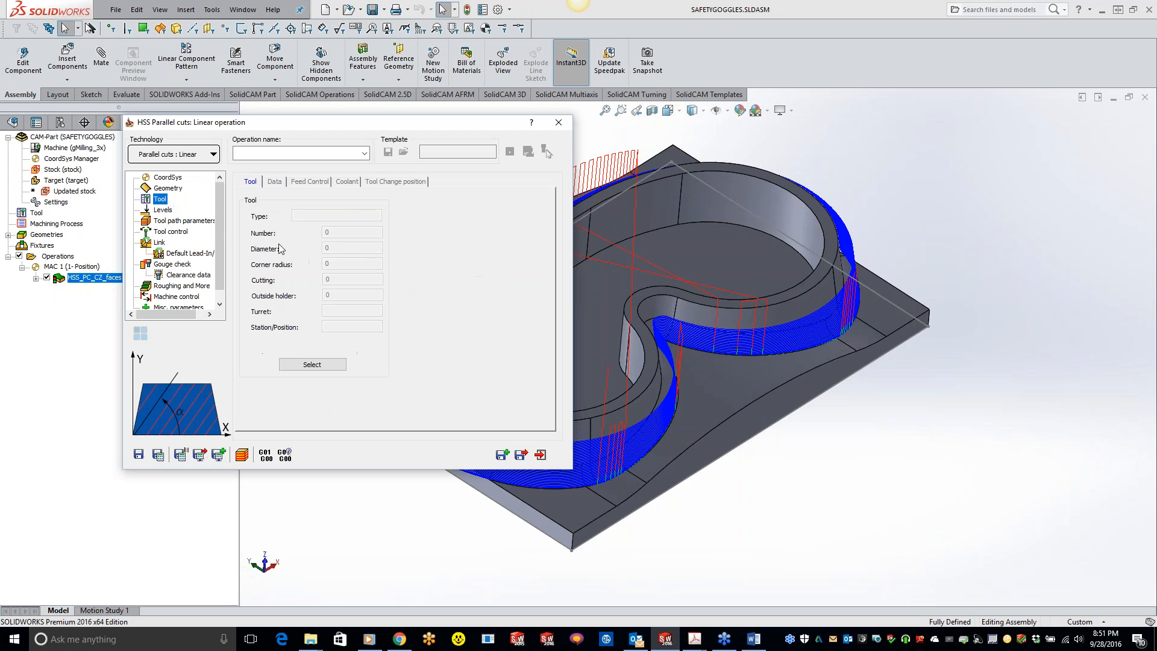
click(318, 367)
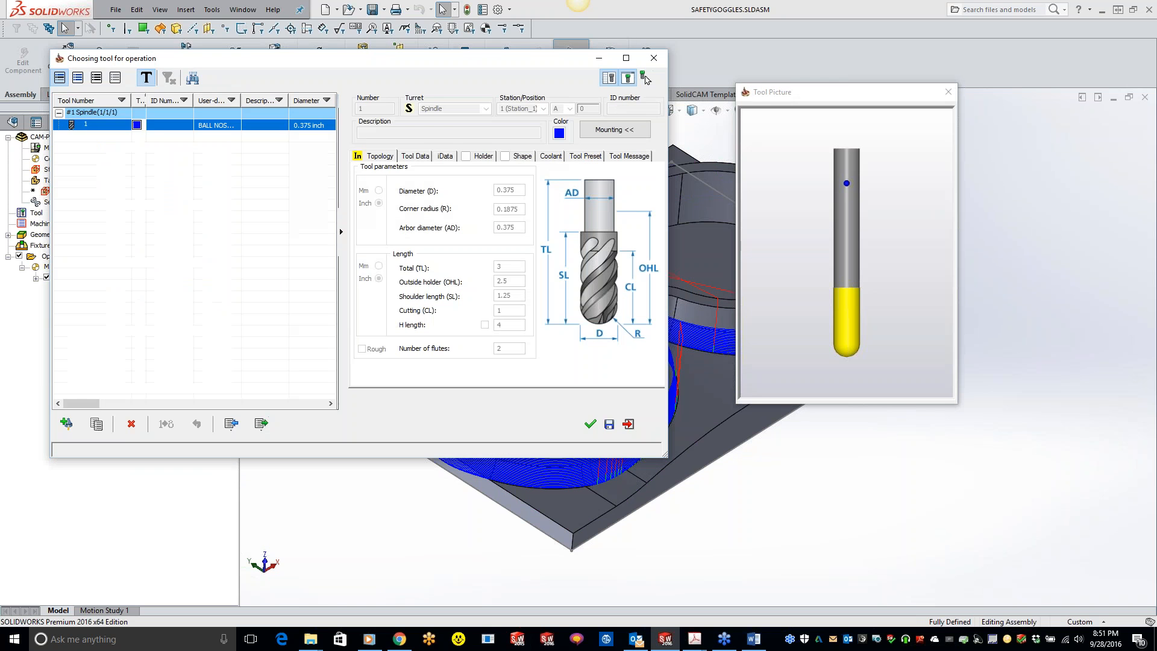
double_click(161, 128)
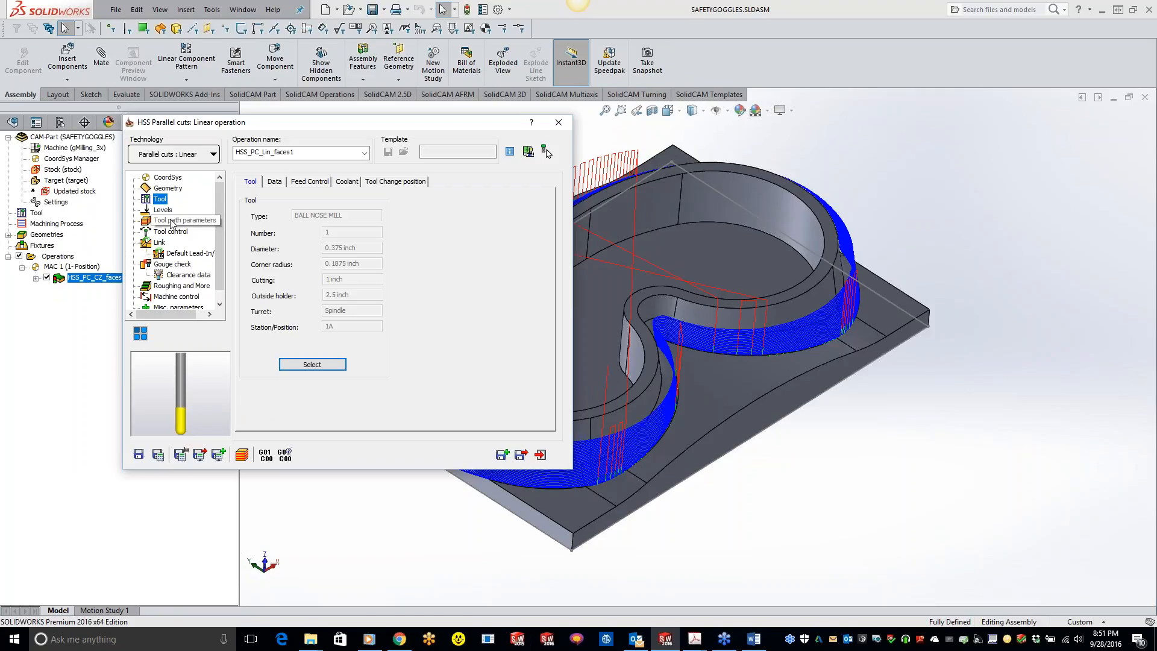
Set the maximum step over to 0.01 in the tool path parameters, and save and calculate the linear operation
click(171, 222)
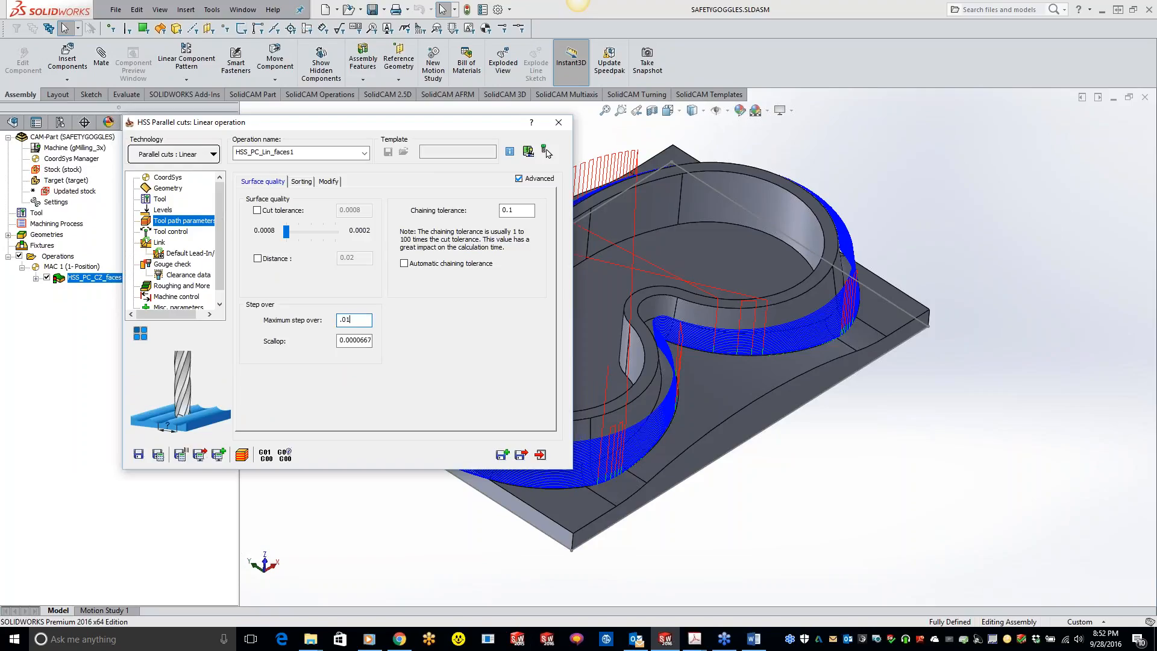
text(.01)
click(159, 454)
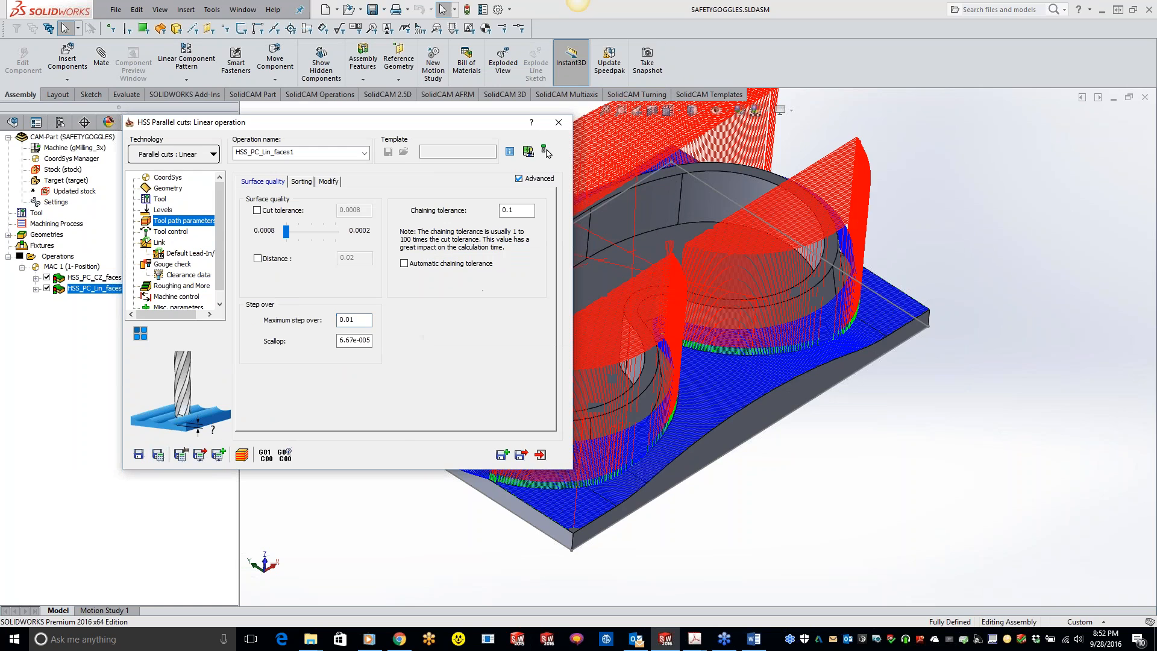
Examine the linear toolpath and its retract moves around the goggles wall from several angles, and check the sorting parameters
middle_drag(833, 367, 804, 382)
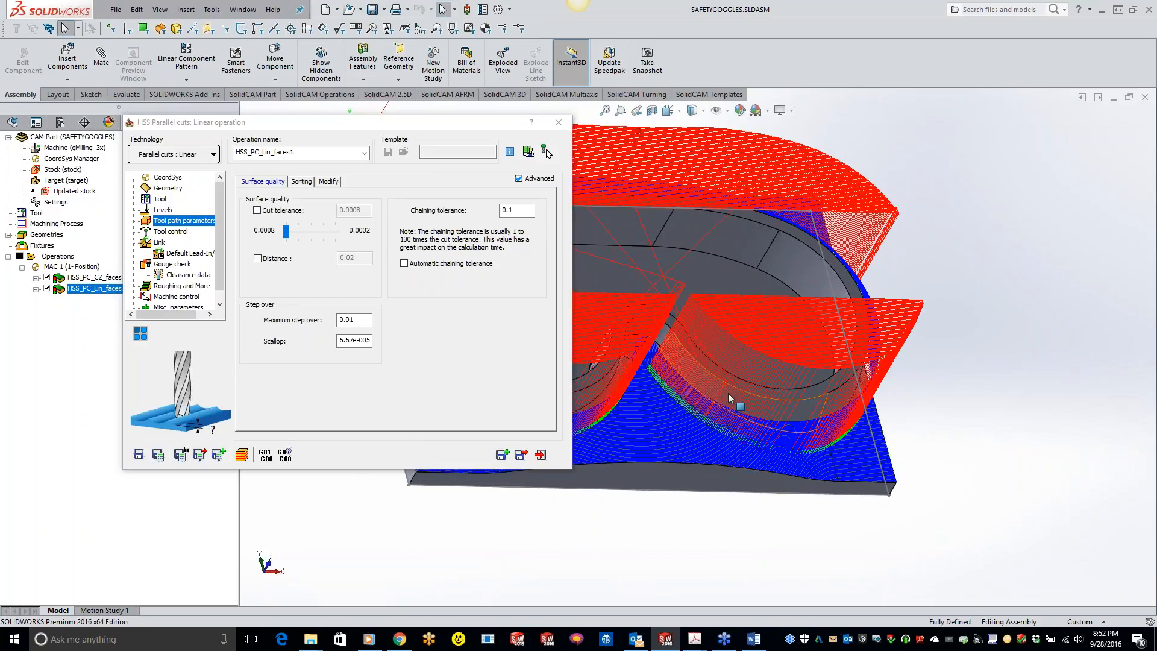
middle_drag(798, 364, 769, 388)
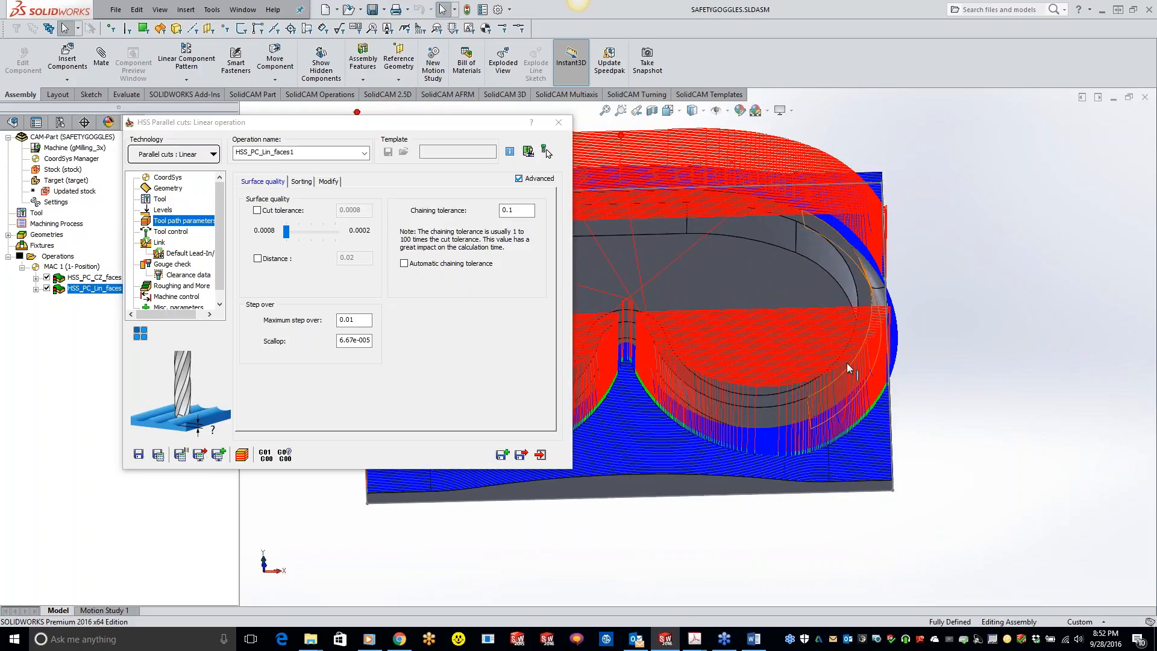
scroll(757, 348, up, 2)
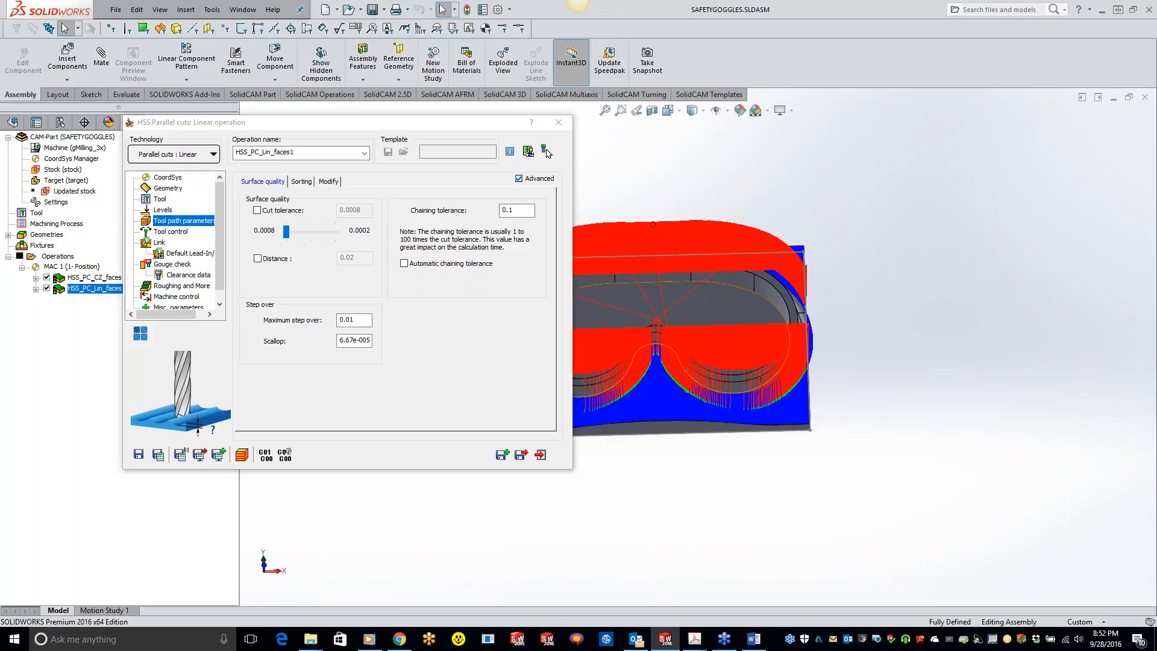
middle_drag(713, 331, 839, 340)
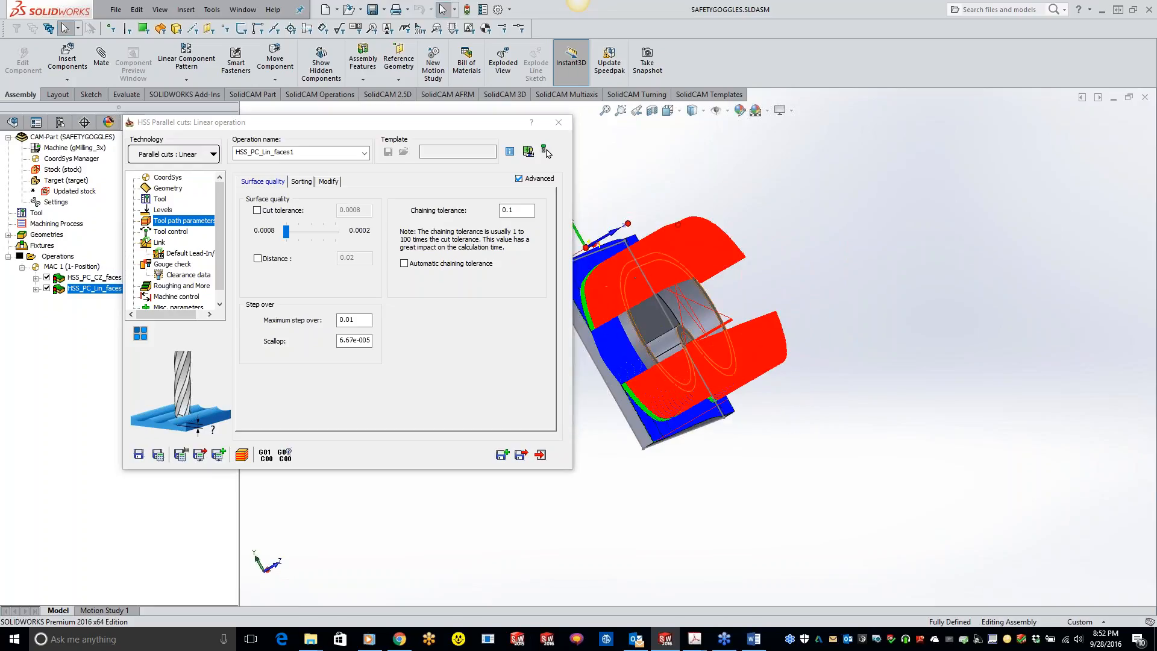
middle_drag(754, 339, 731, 314)
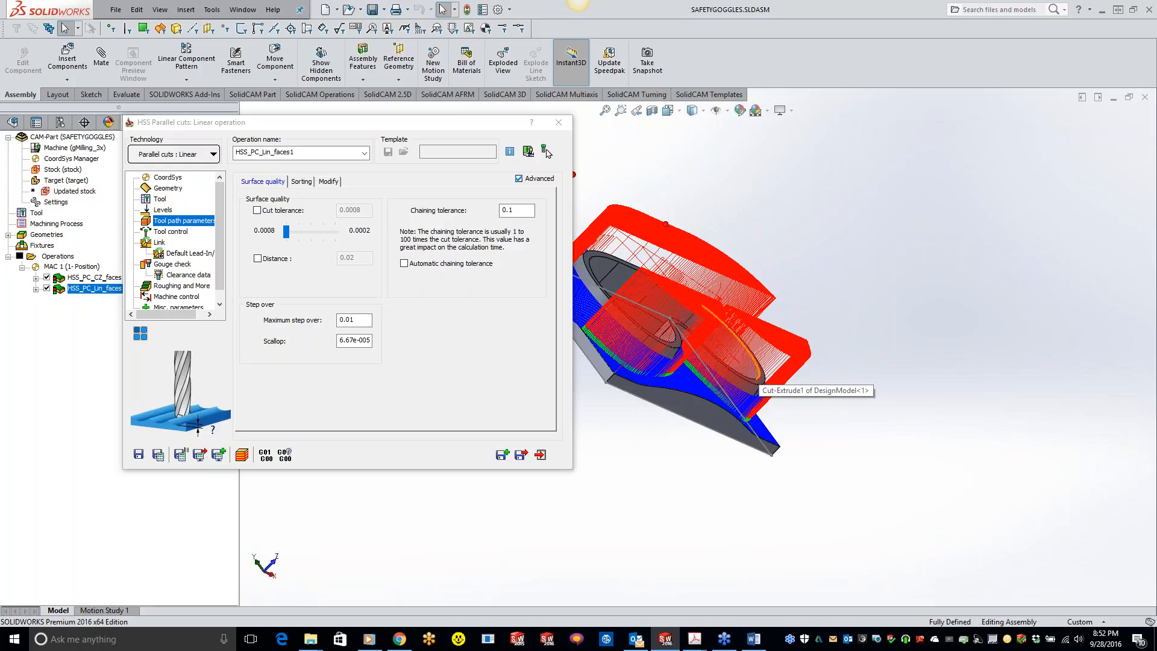
click(299, 182)
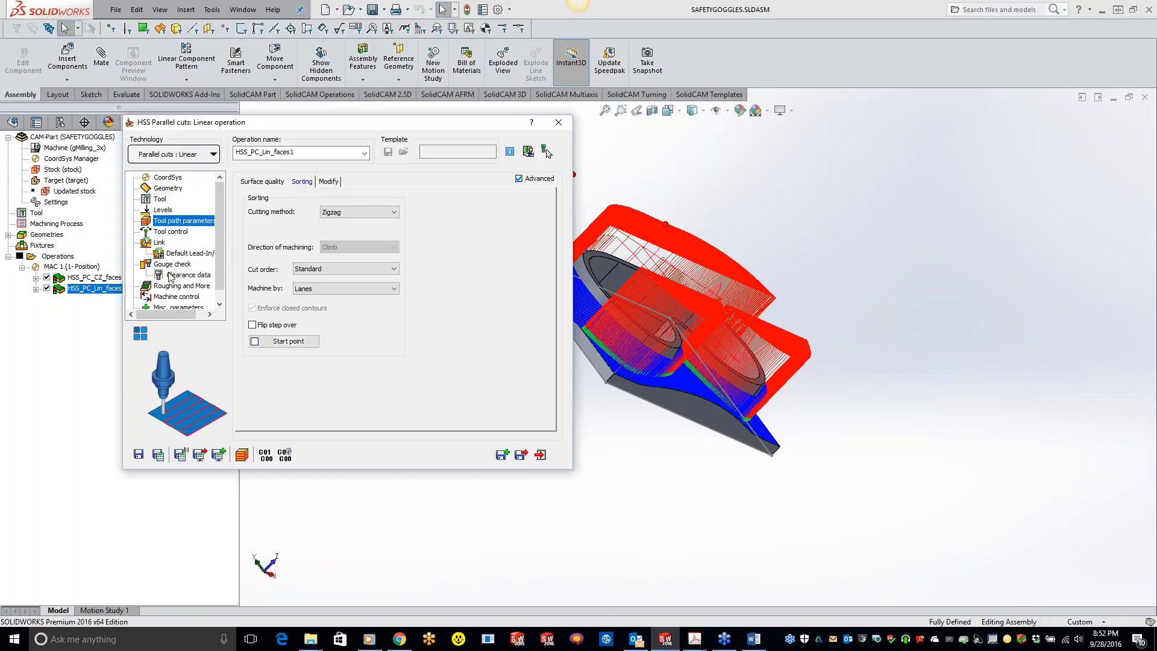
Check the linear operation's link options for large gaps along the cut and choose Clearance area
click(159, 242)
click(310, 181)
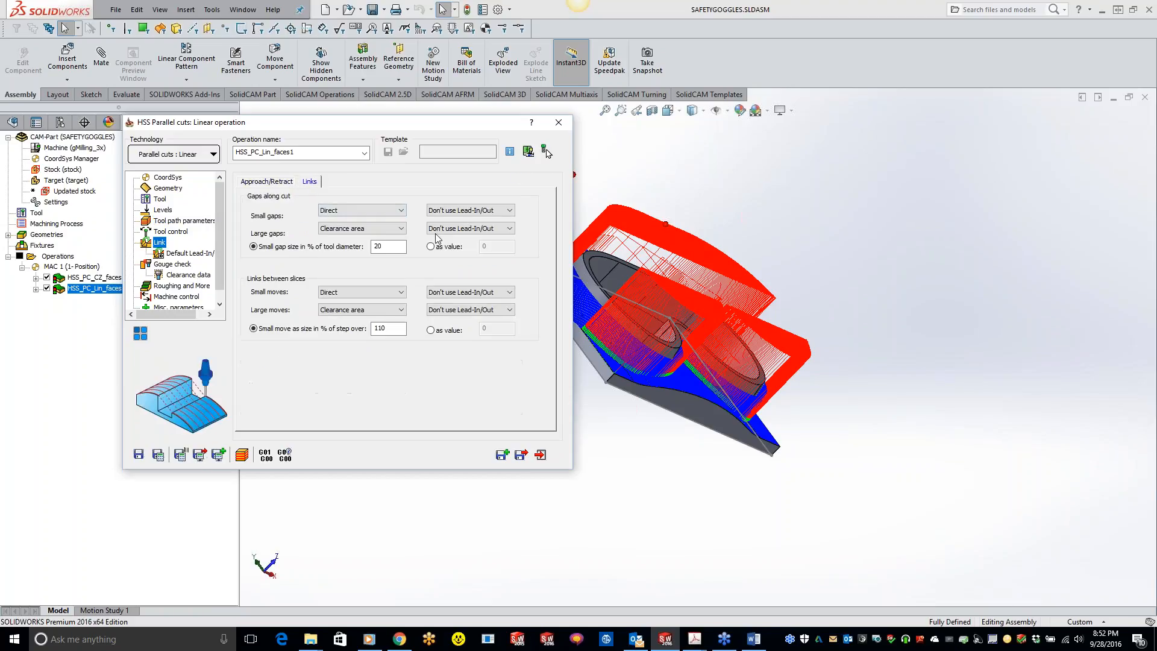
click(361, 229)
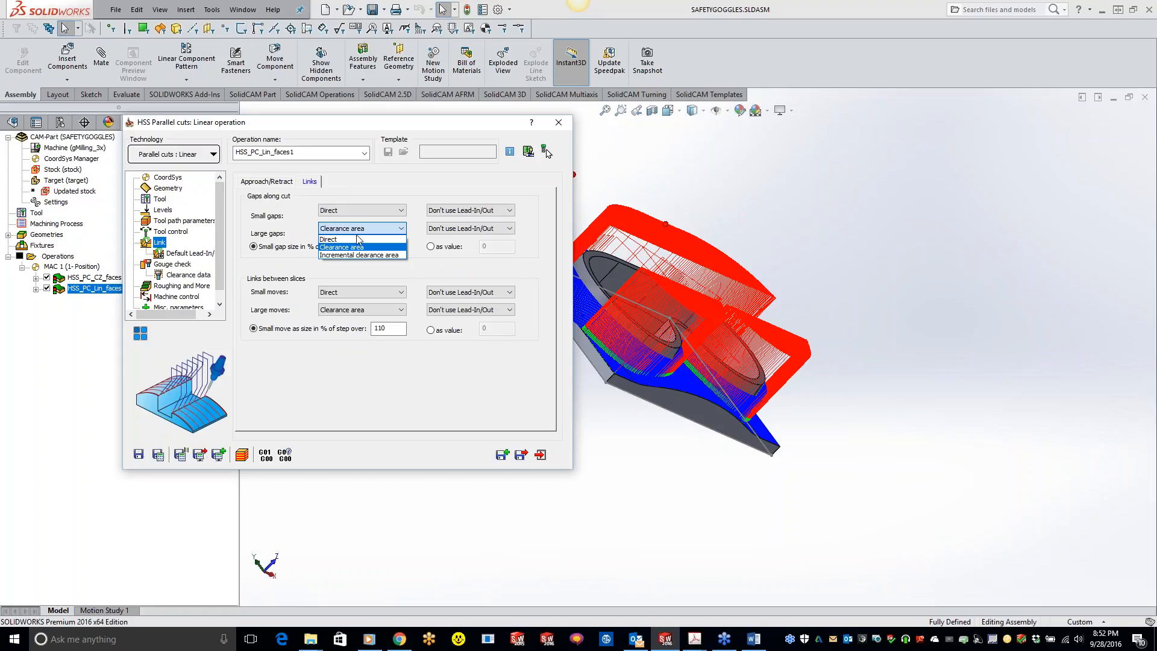
click(350, 247)
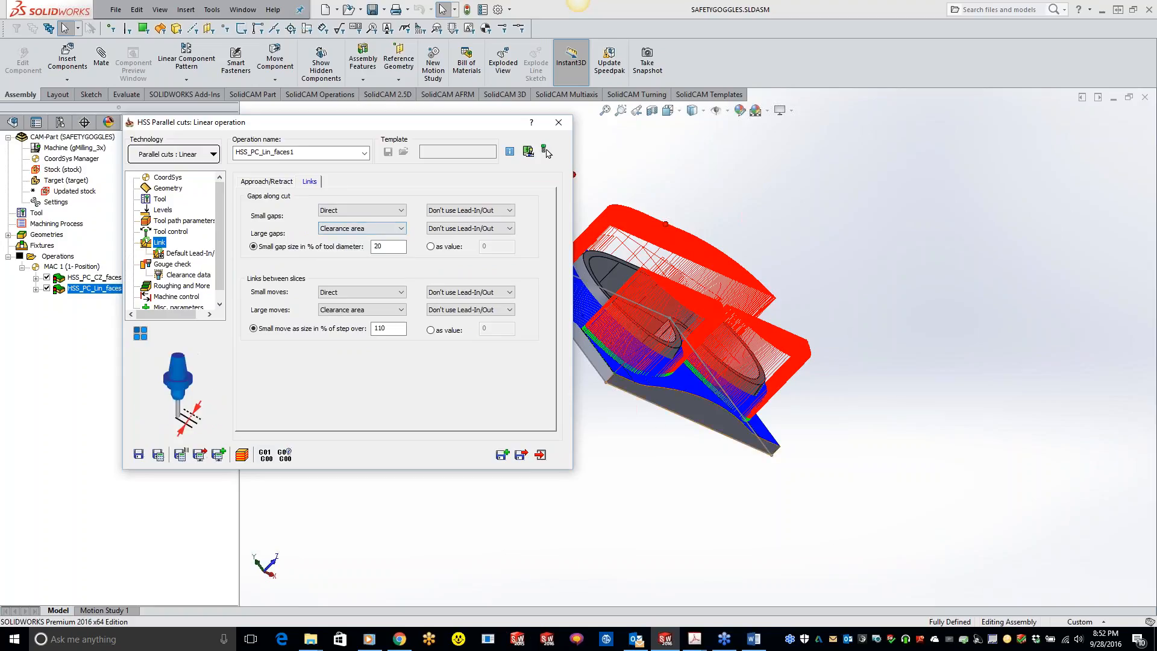
Simulate the linear operation in SolidVerify, viewing the stock from above, and exit the simulation
click(242, 455)
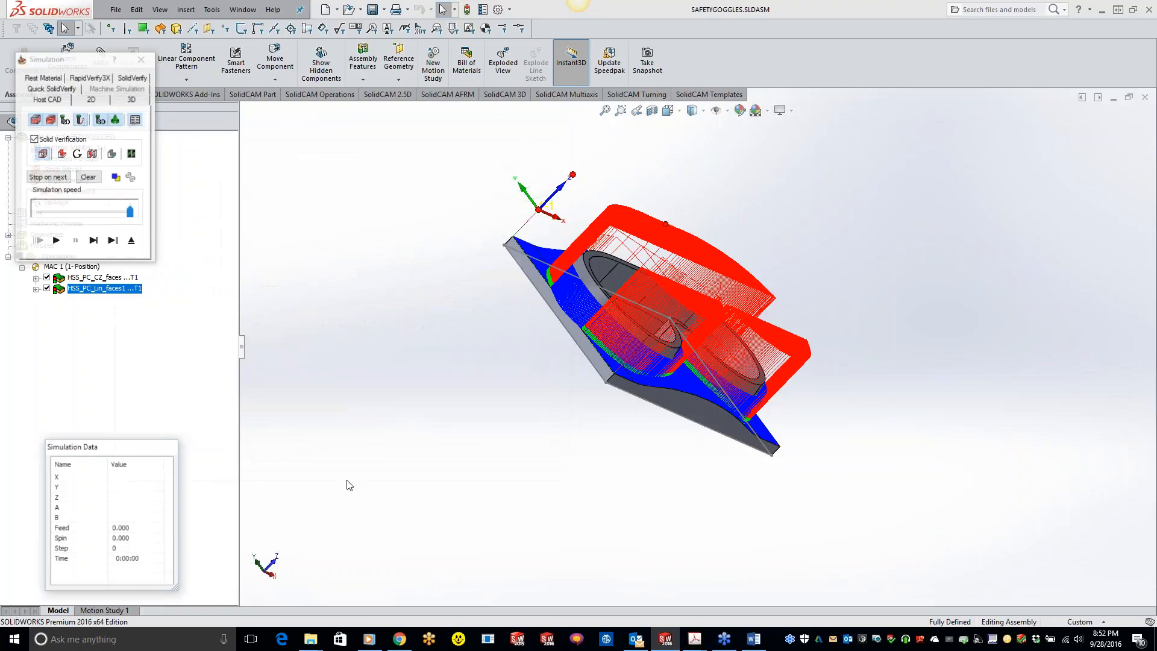
click(132, 78)
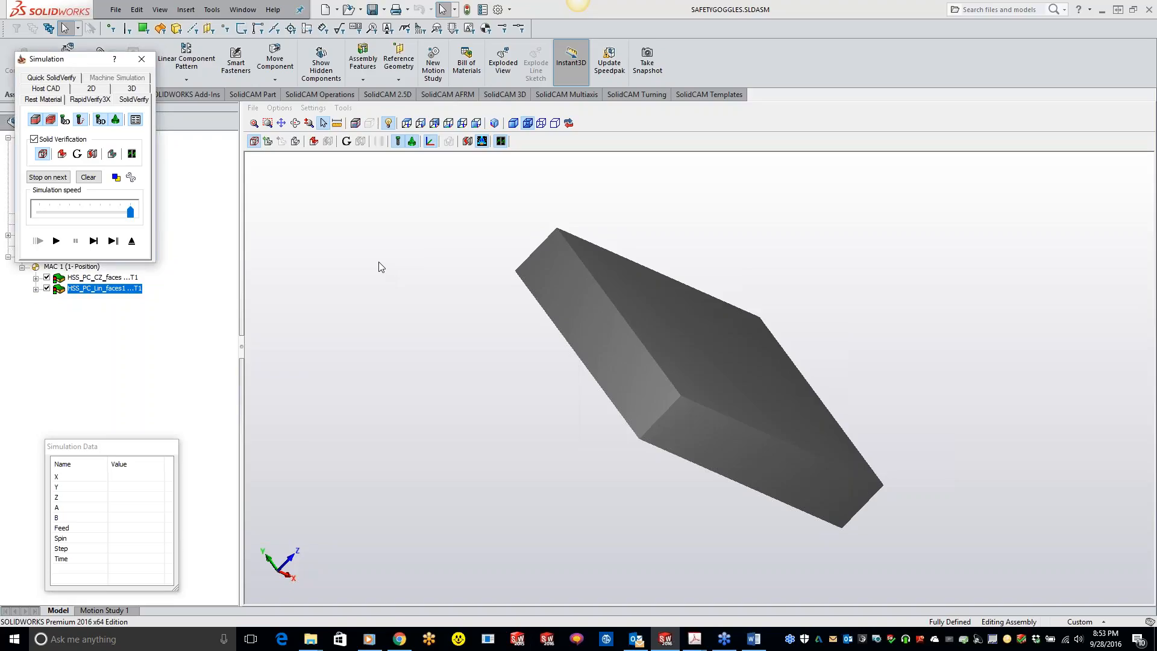
middle_drag(500, 302, 461, 339)
click(56, 240)
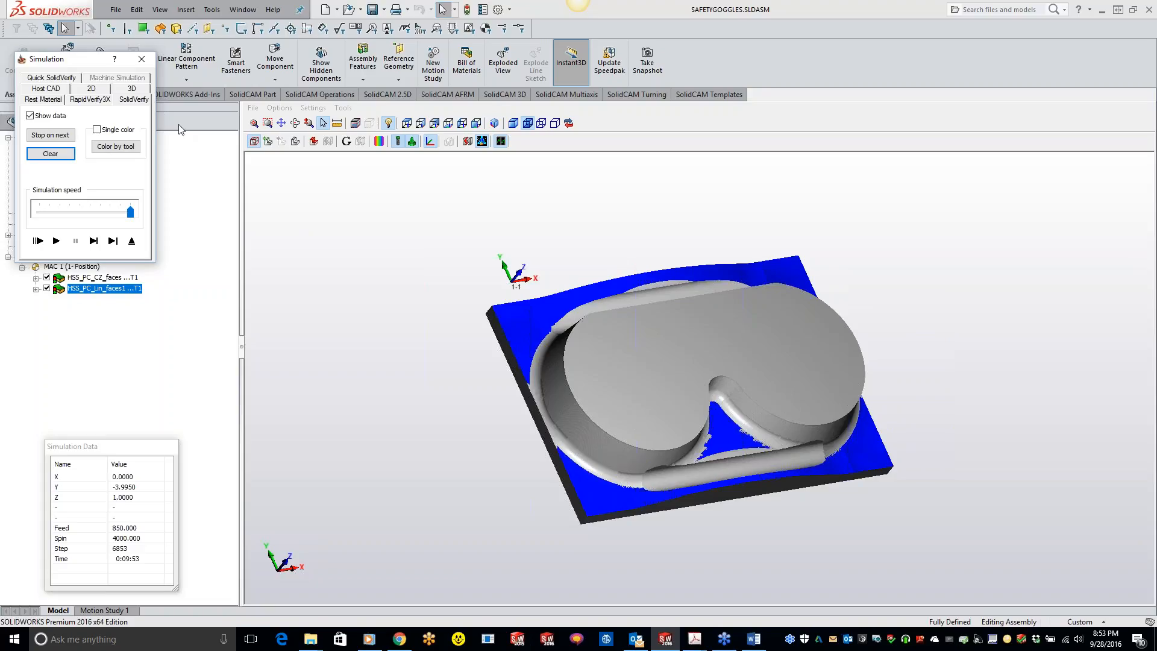
click(141, 60)
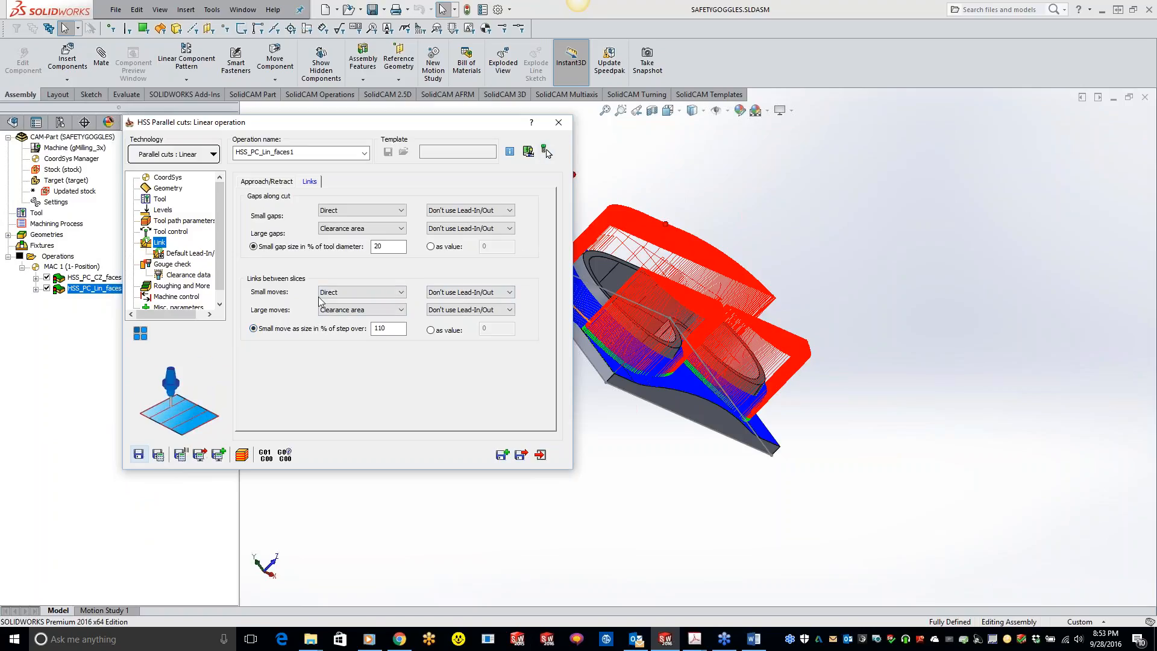
Close the linear operation, open the Constant Z operation and simulate its wall cuts in SolidVerify, stopping partway and exiting
click(559, 122)
click(112, 279)
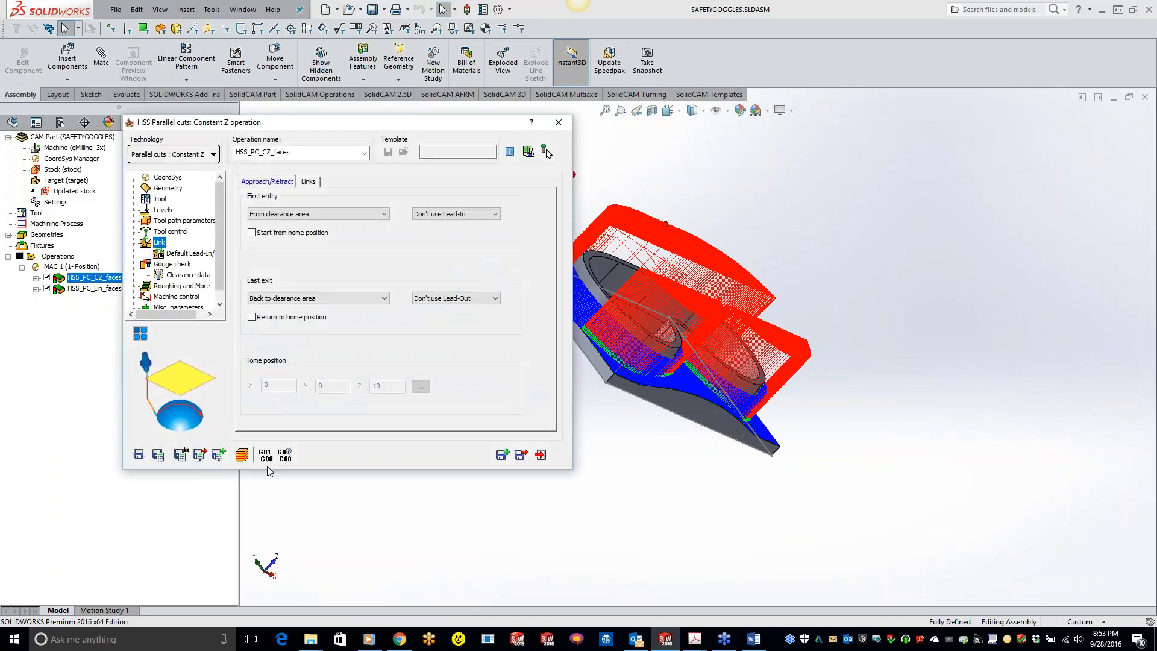
click(241, 456)
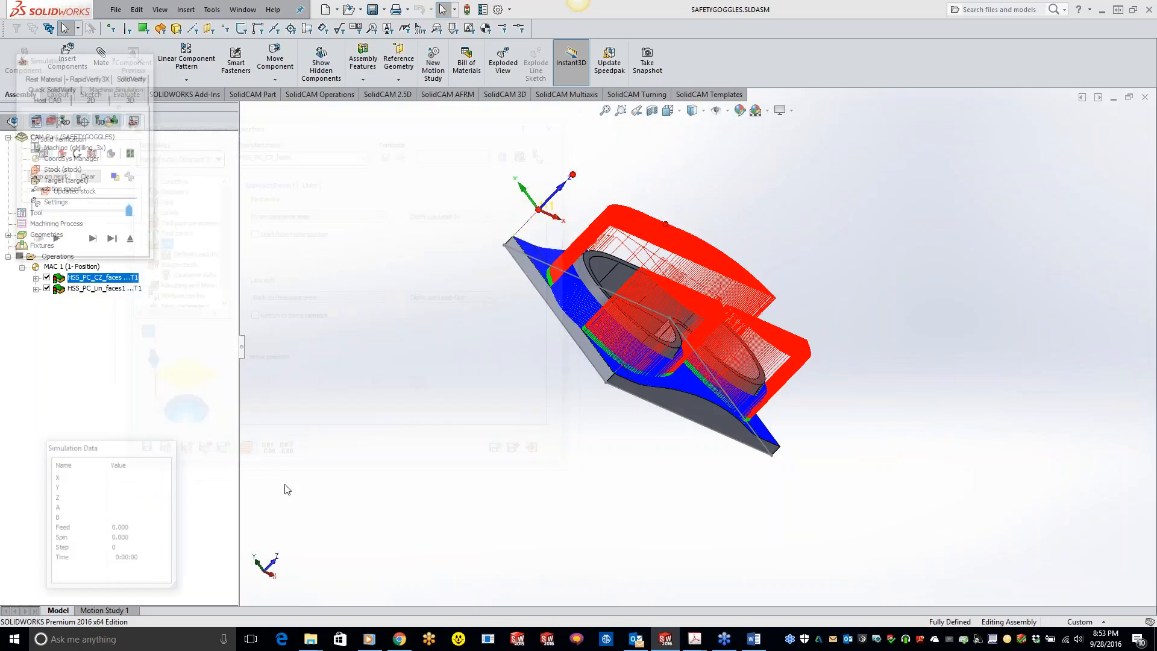
click(131, 78)
click(56, 241)
middle_drag(516, 306, 495, 339)
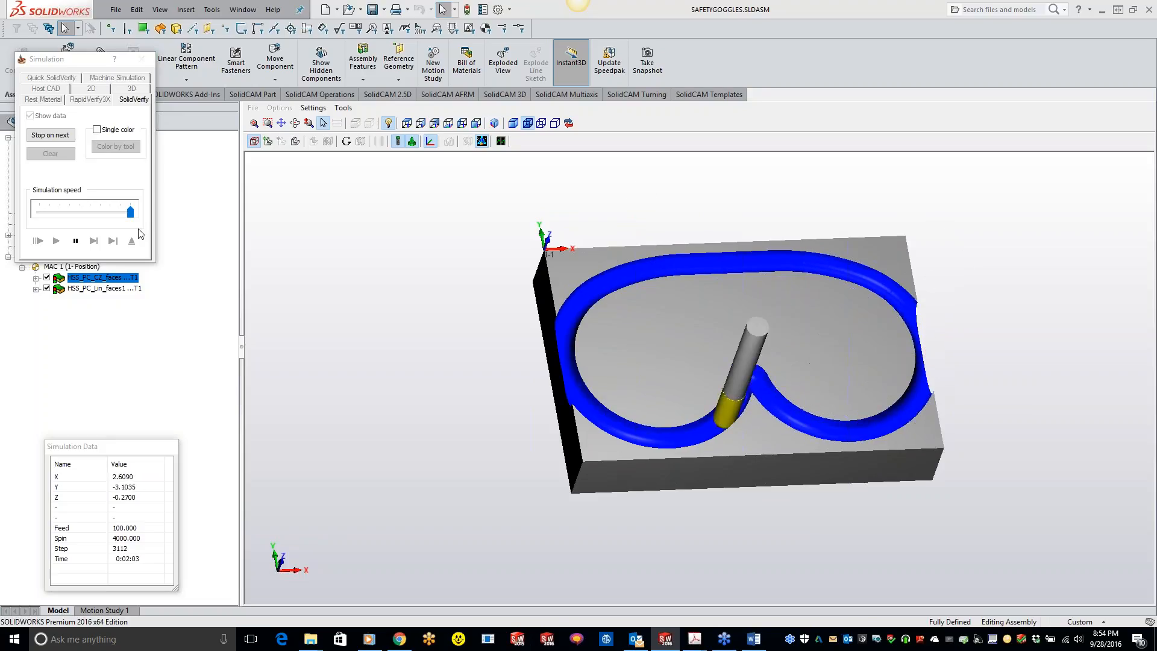
click(76, 241)
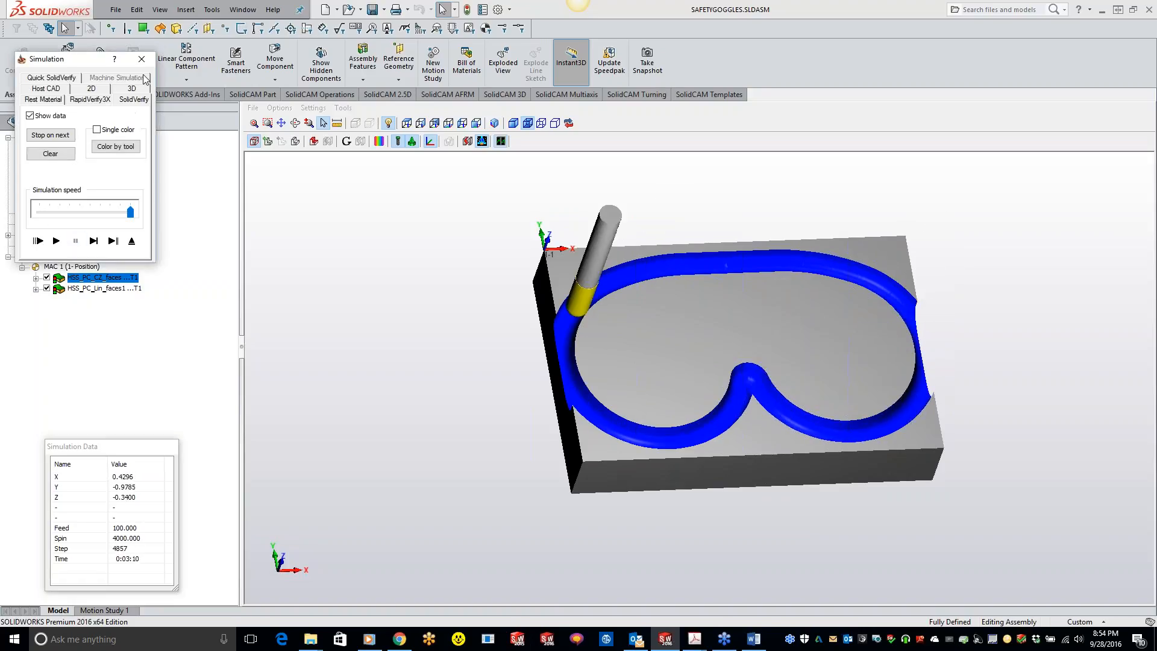
click(141, 58)
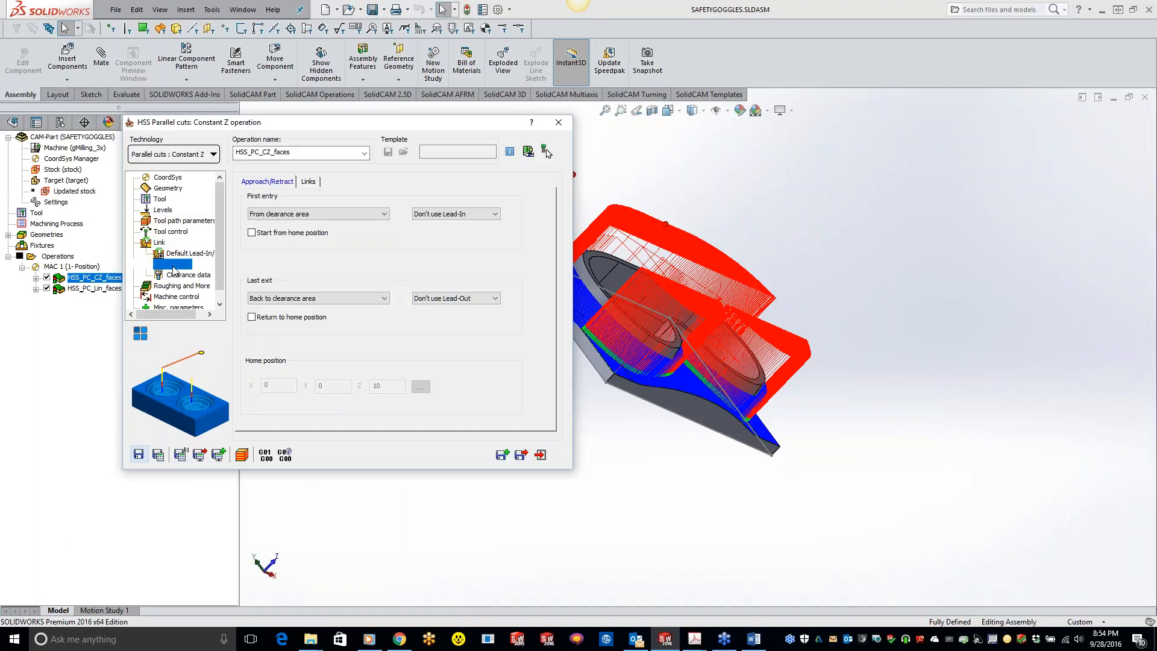
Hide both operations' toolpaths and enable the Constant Z operation's first gouge check against drive surfaces only
click(173, 265)
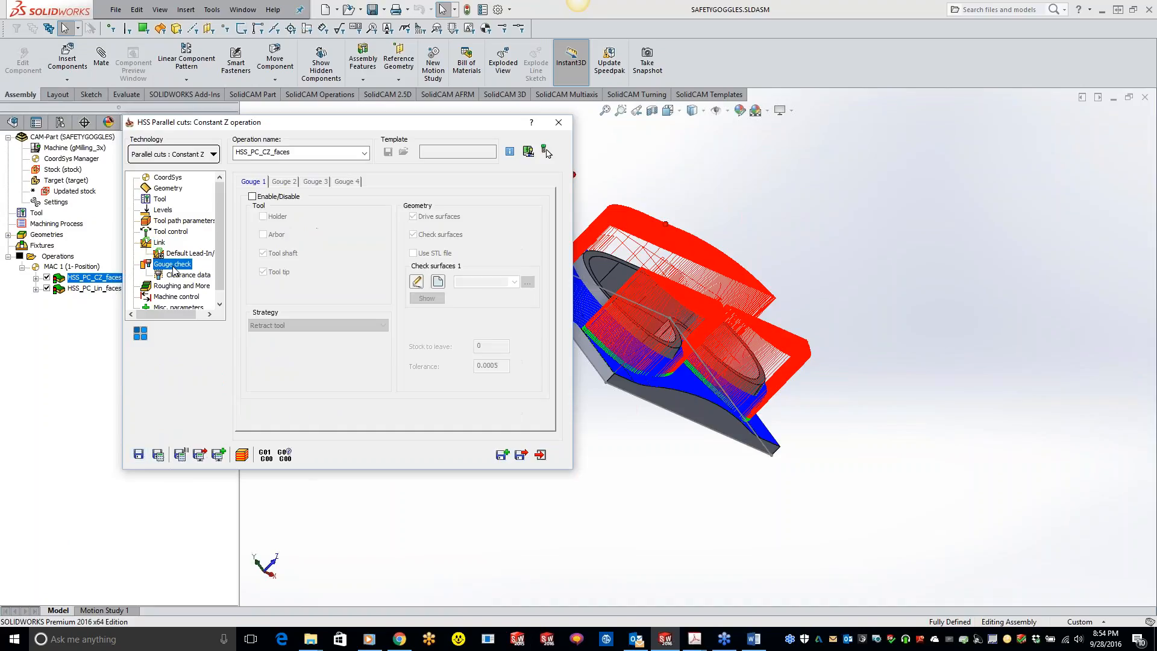
click(46, 277)
click(46, 289)
click(269, 197)
click(414, 235)
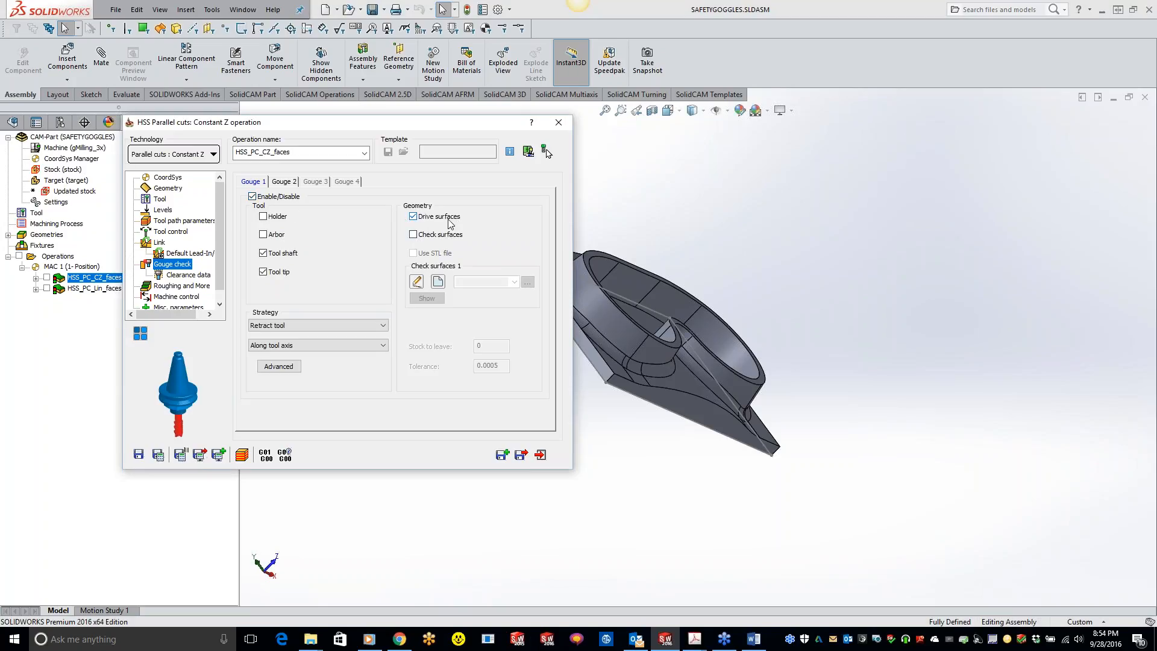
Enable the second gouge check against check surfaces only, excluding the drive surfaces
click(284, 182)
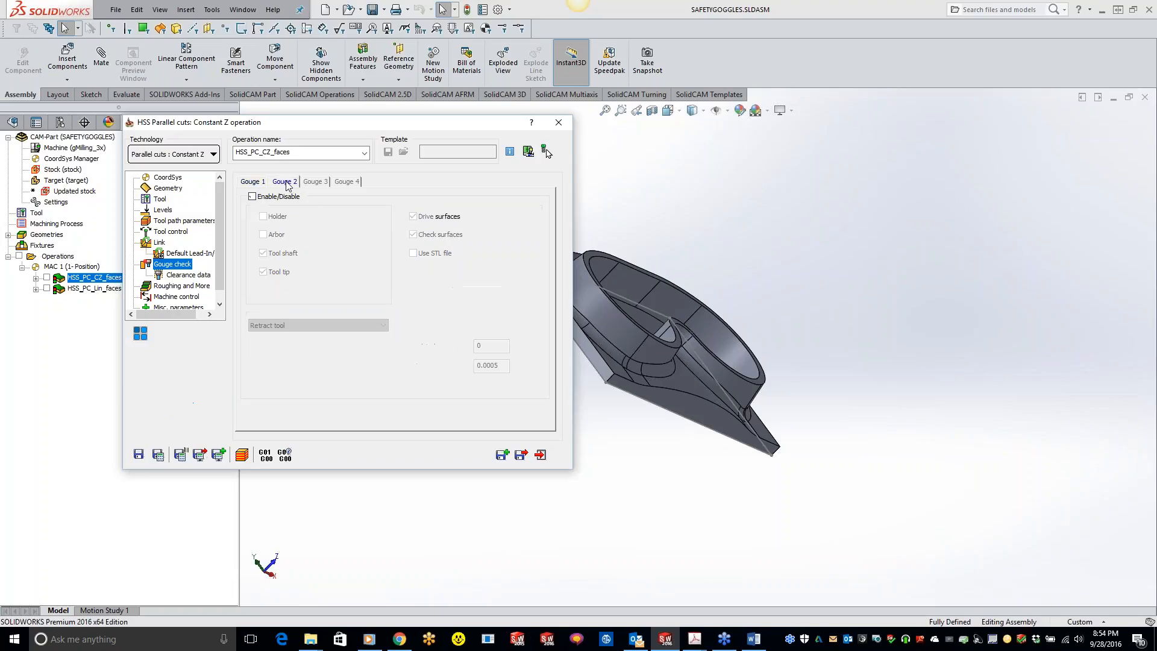
click(253, 197)
click(413, 217)
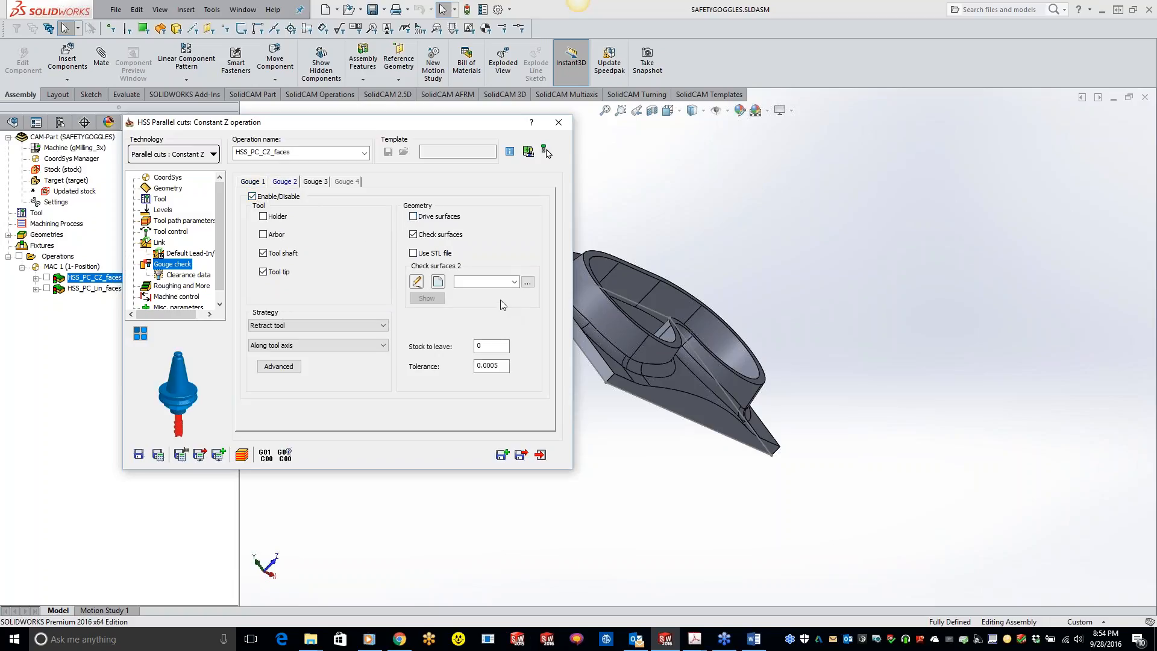
click(533, 282)
click(48, 232)
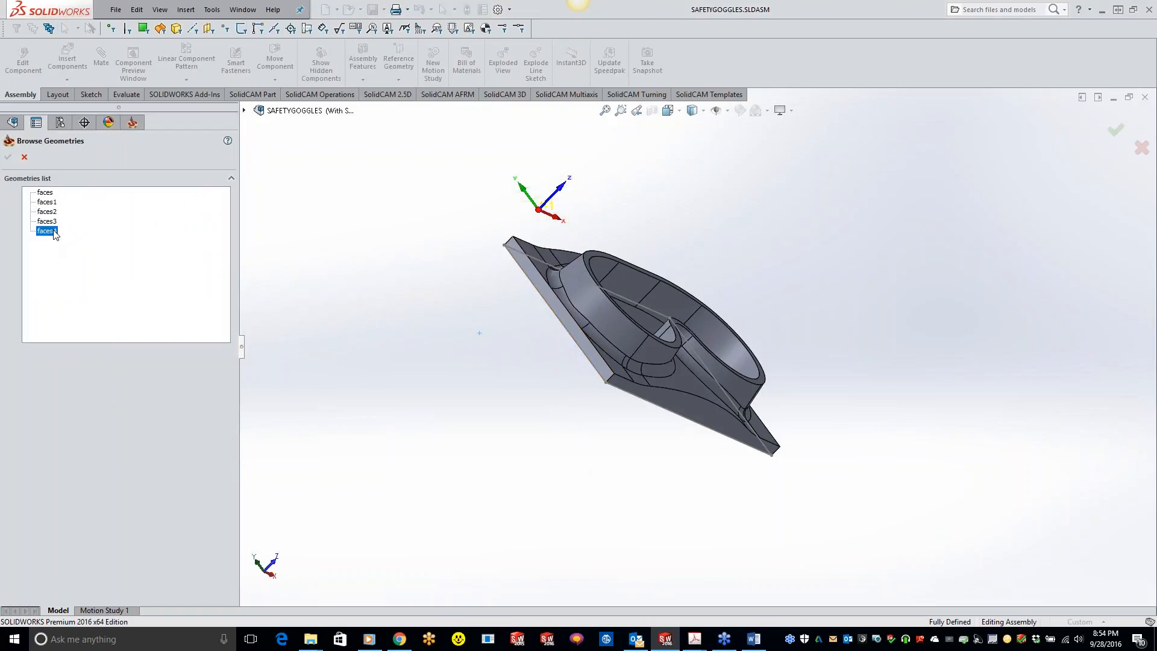
click(49, 221)
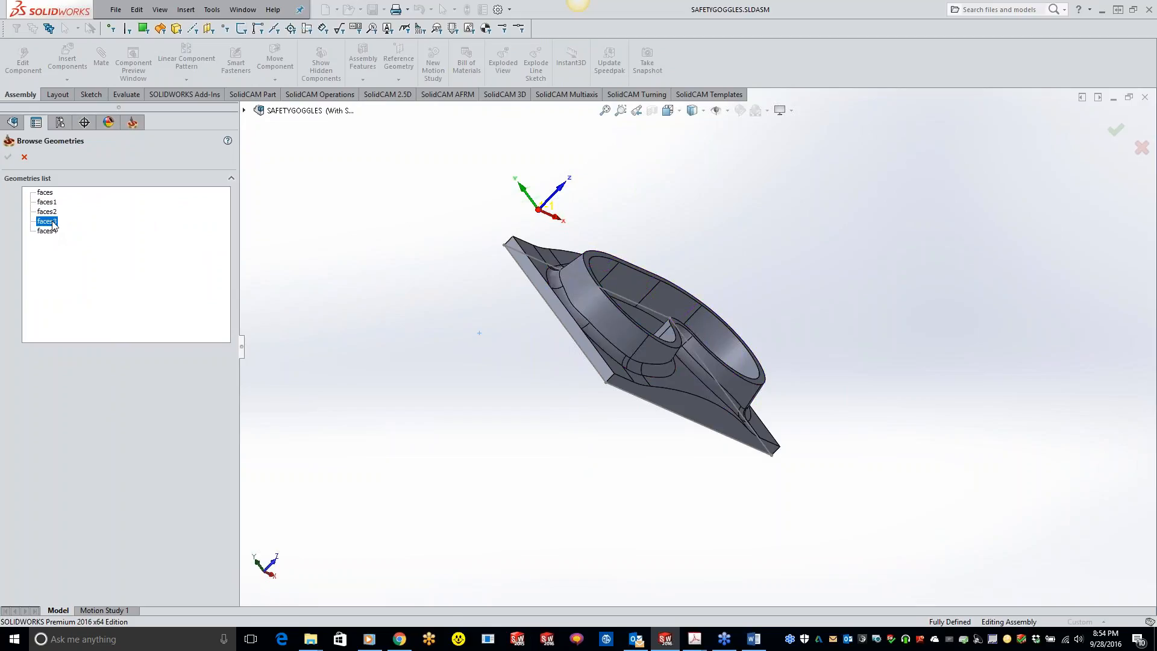
click(48, 203)
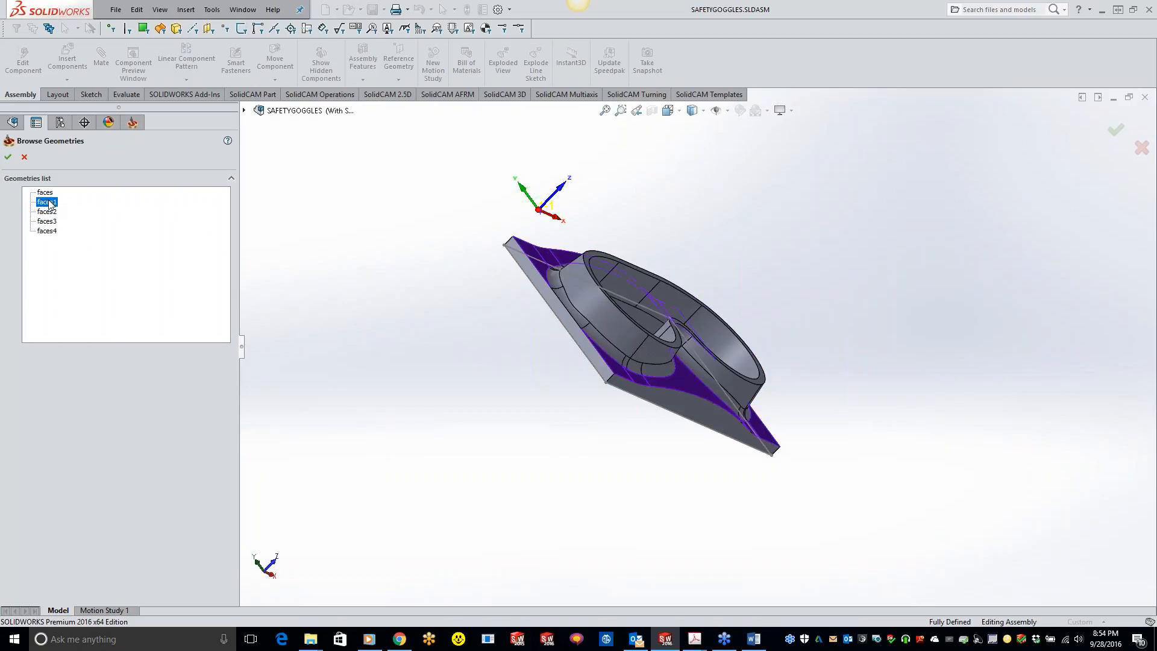
click(56, 232)
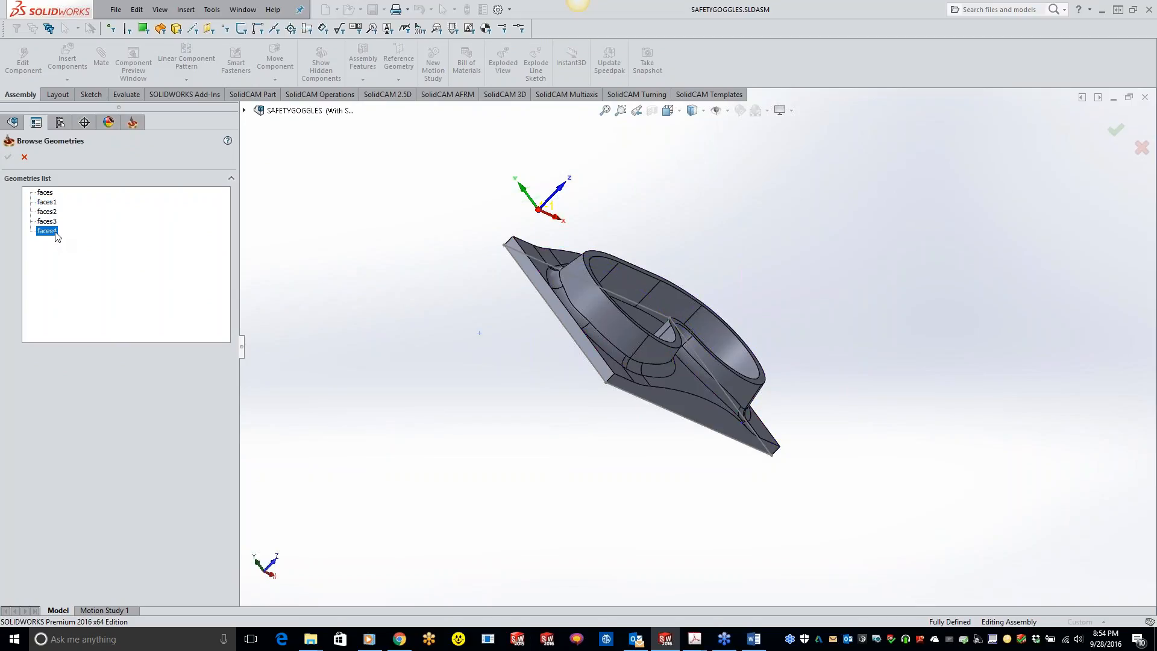
click(24, 157)
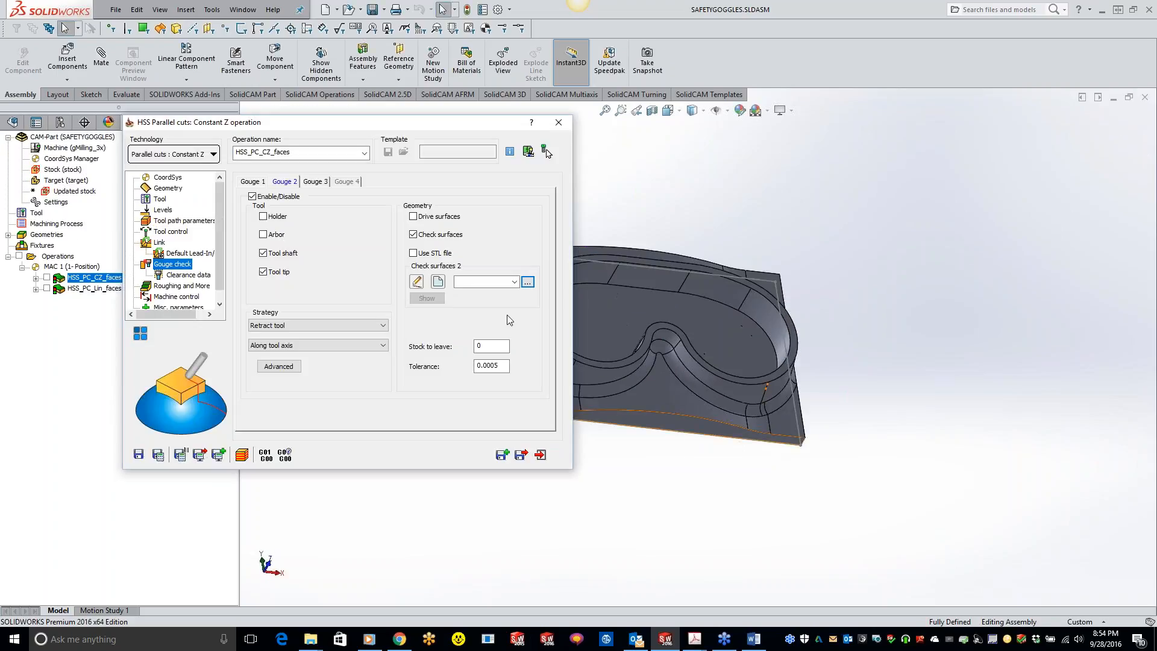
Start a new check surface geometry for the second gouge check and select the base faces all around the goggles shape
click(434, 285)
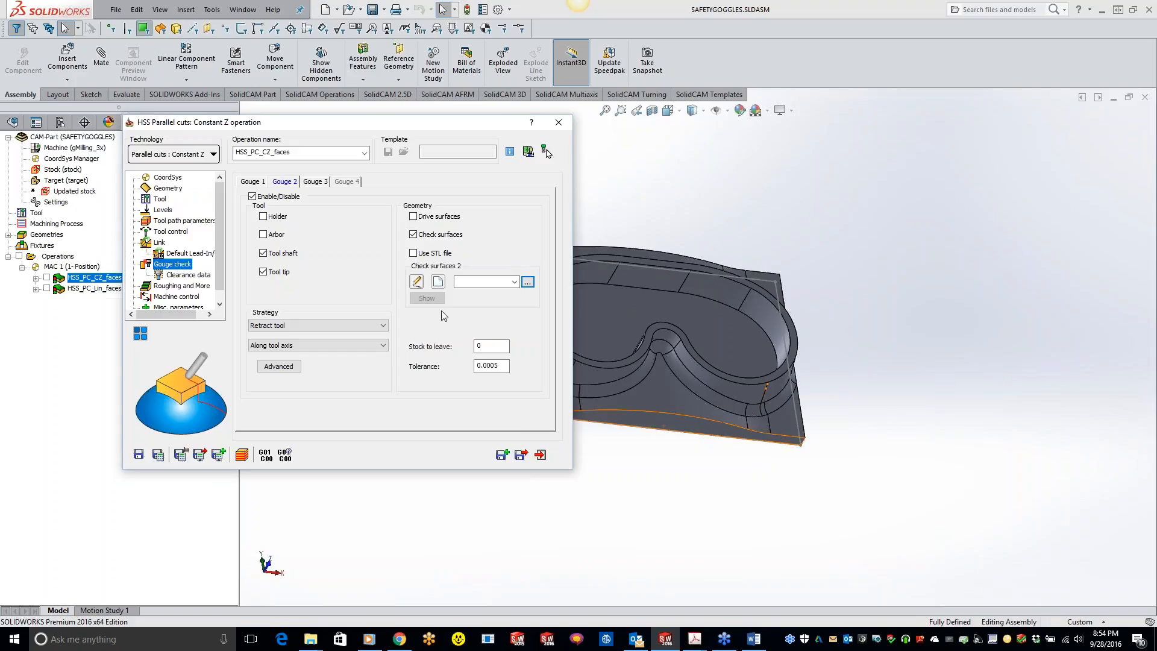
click(517, 387)
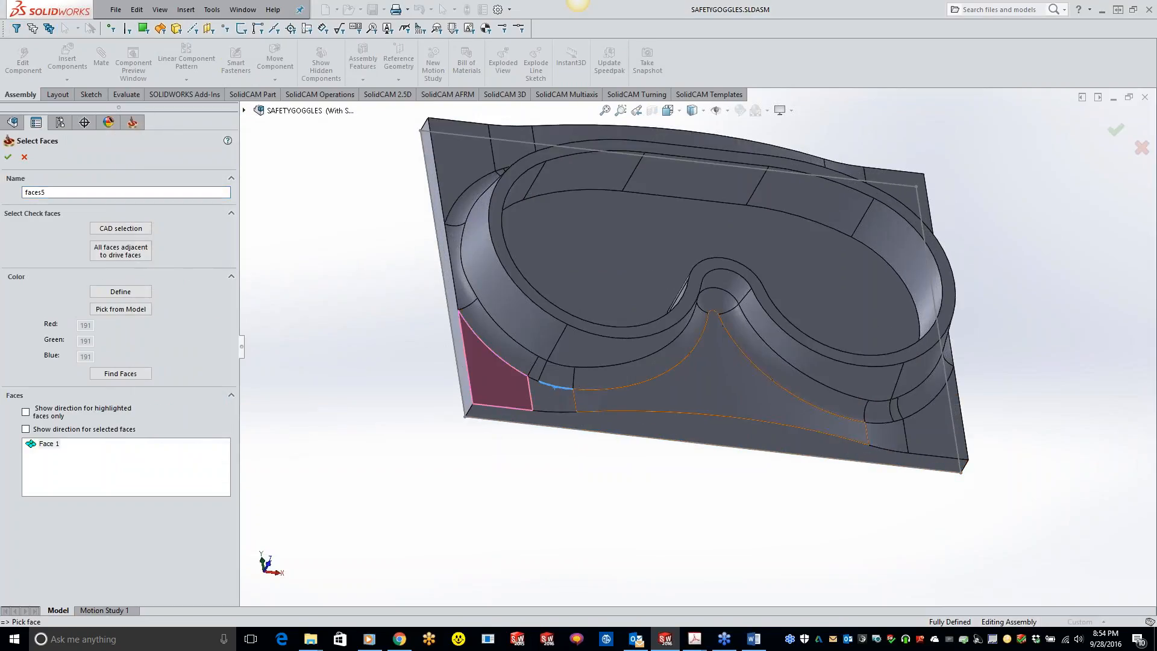
click(704, 410)
click(560, 404)
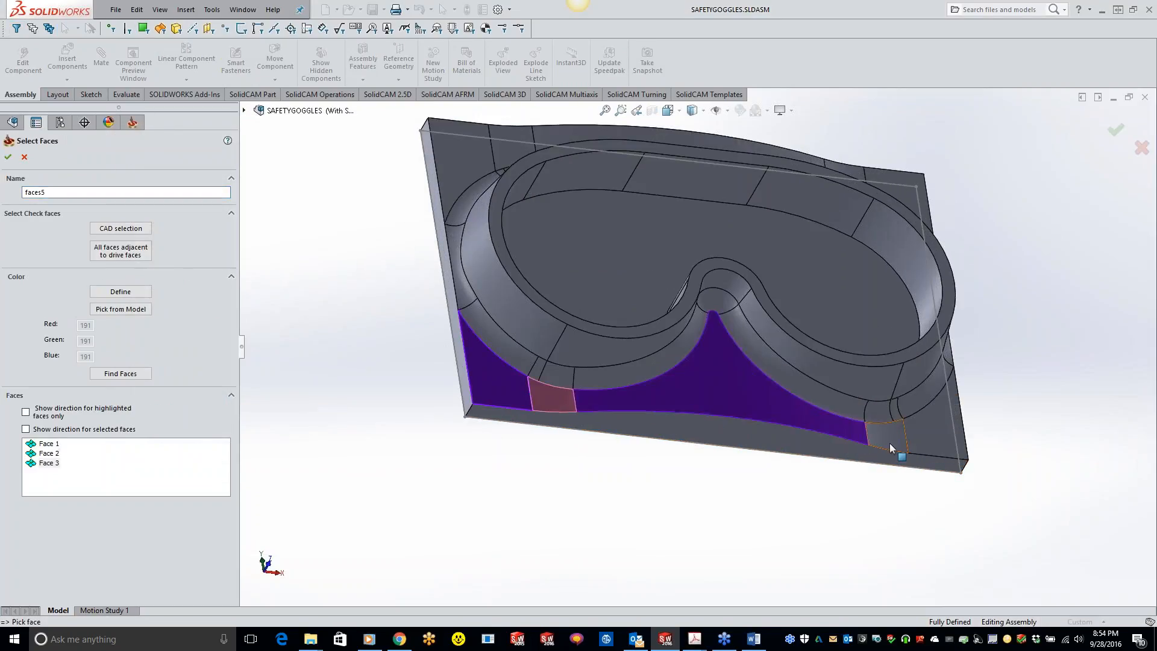
click(886, 433)
click(935, 422)
middle_drag(874, 322, 814, 398)
click(945, 155)
click(884, 140)
click(590, 119)
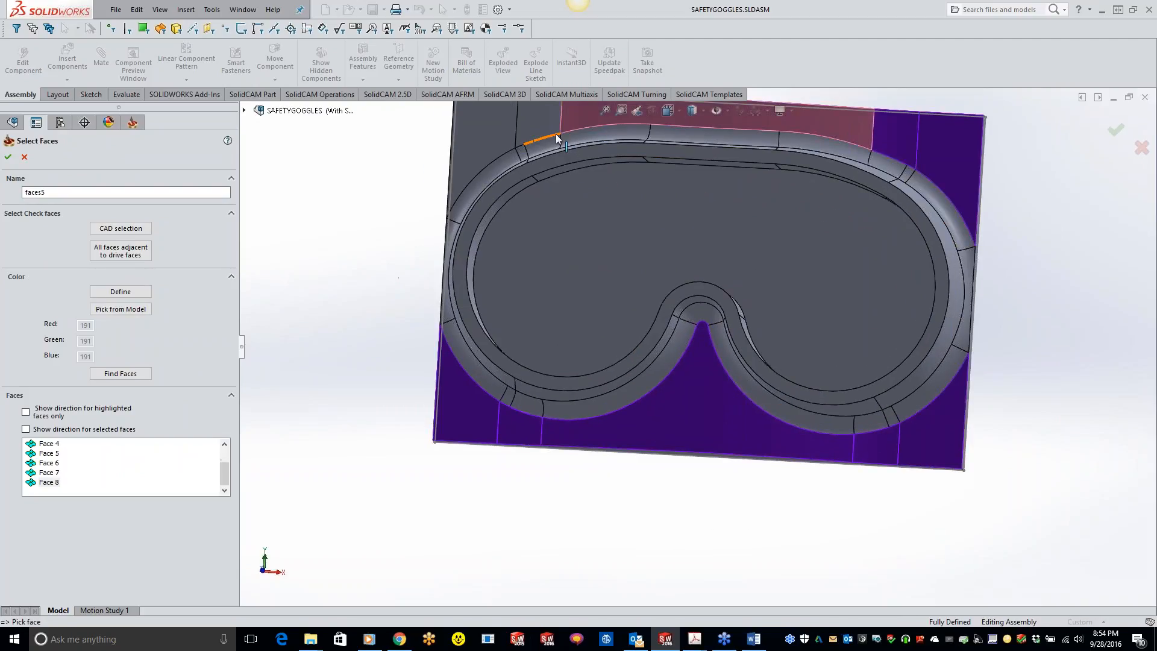
click(537, 130)
click(479, 165)
Add the goggles' top rim face and the inner wall faces opposite the nose recess and around the ends to the check faces
click(493, 190)
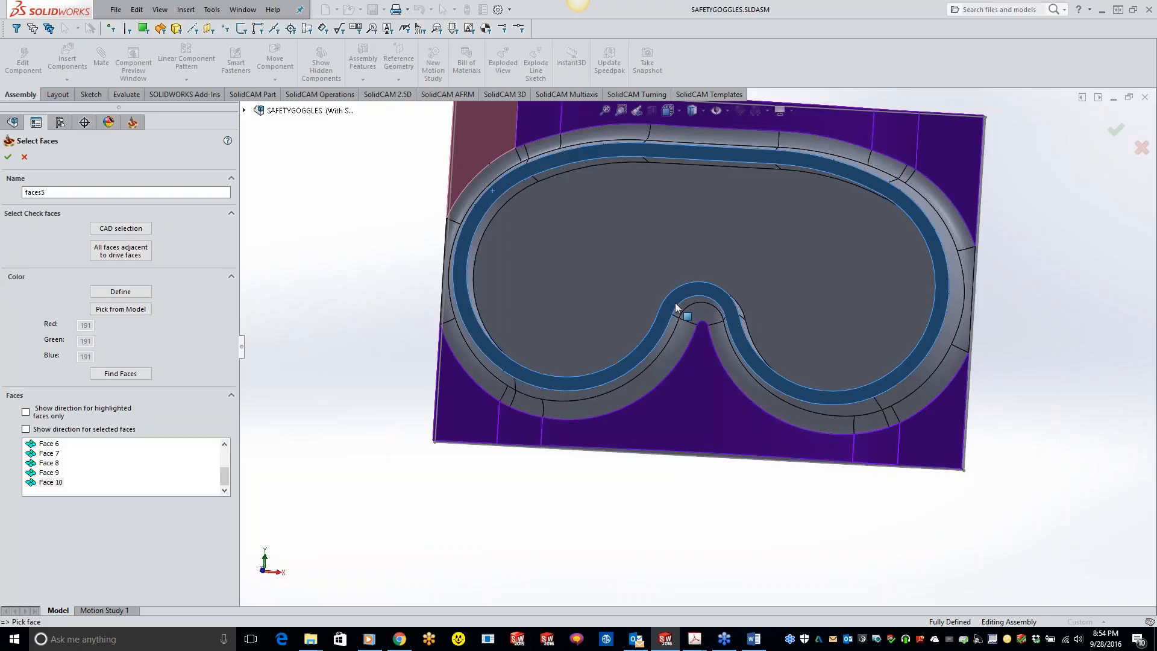
middle_drag(573, 248, 572, 283)
click(582, 182)
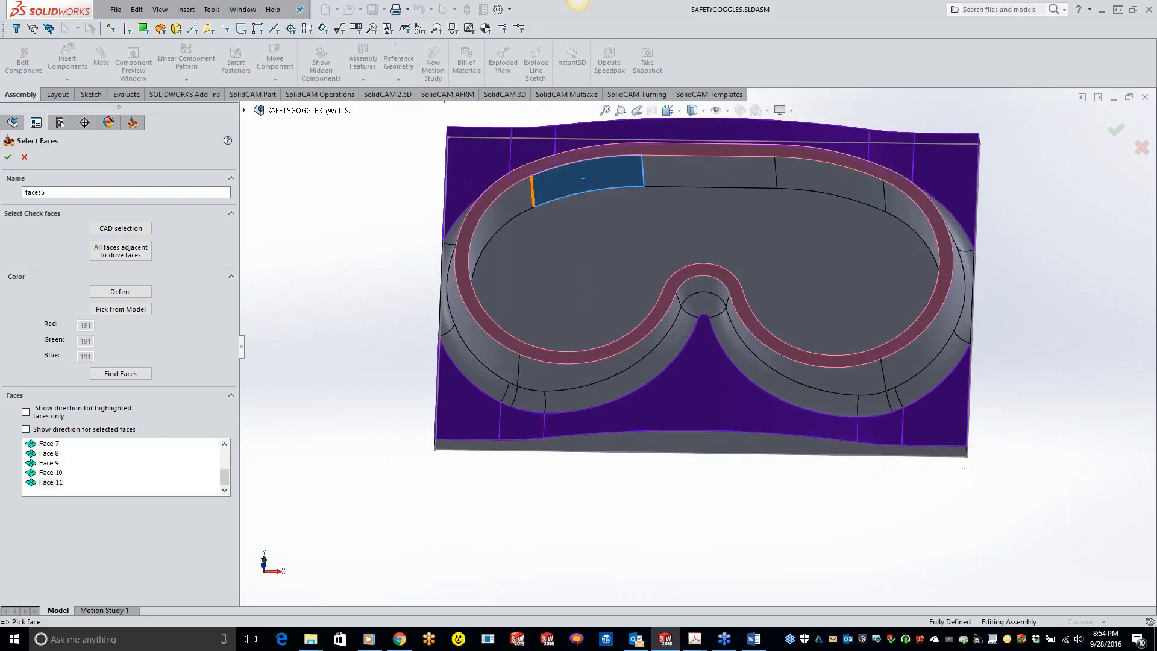
click(519, 201)
click(677, 179)
click(806, 180)
click(894, 212)
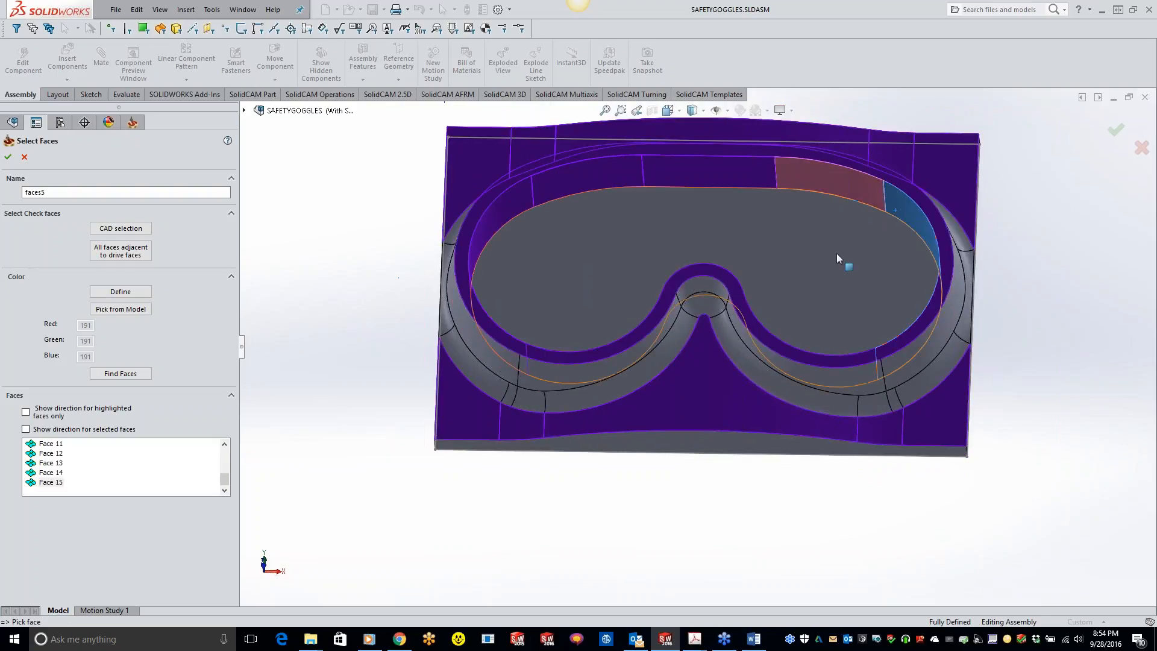
Add the remaining inner wall faces around the nose recess and accept the check geometry "faces5"
middle_drag(799, 248, 818, 423)
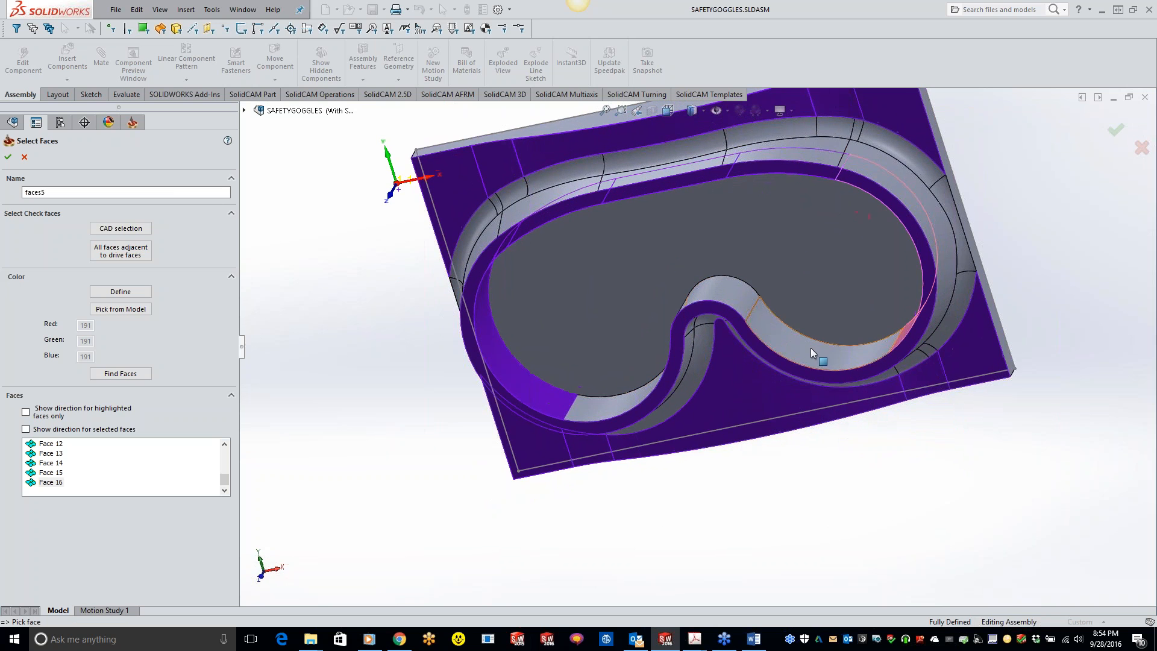
click(778, 337)
click(722, 295)
middle_drag(721, 292, 704, 324)
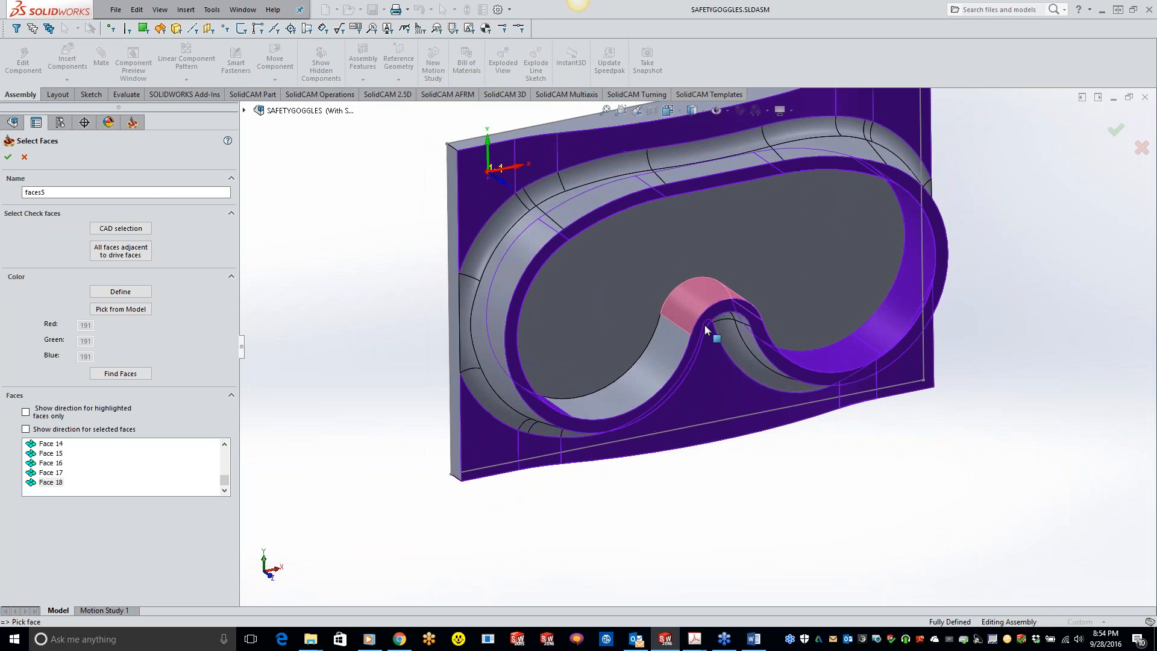
click(664, 358)
middle_drag(664, 358, 625, 378)
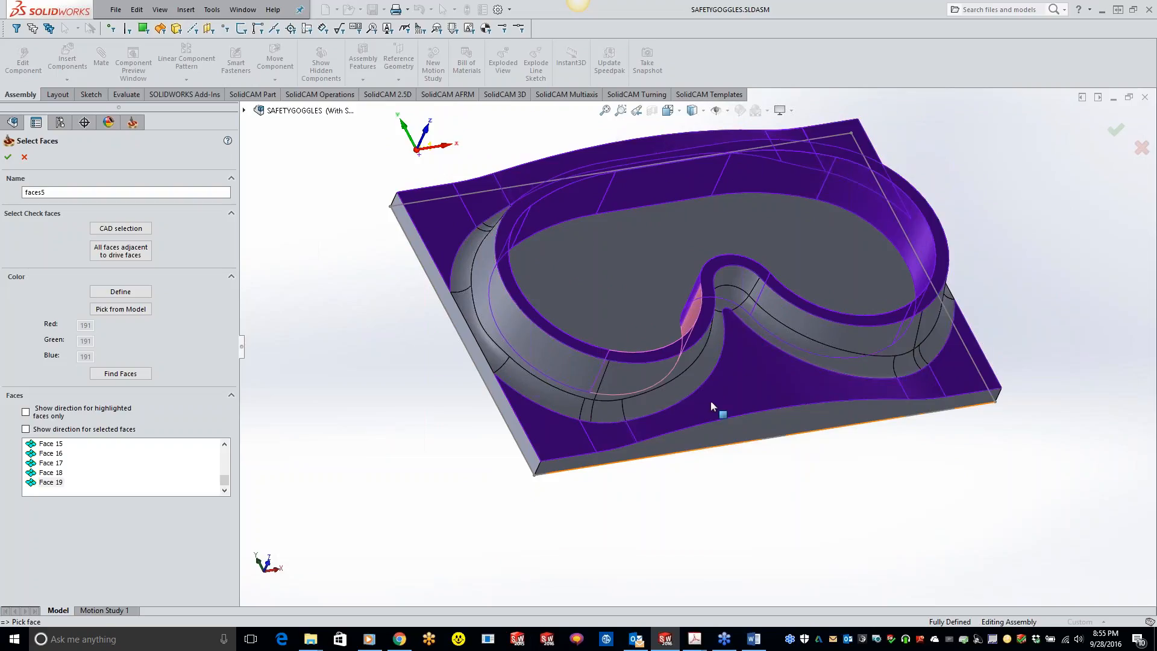
click(9, 159)
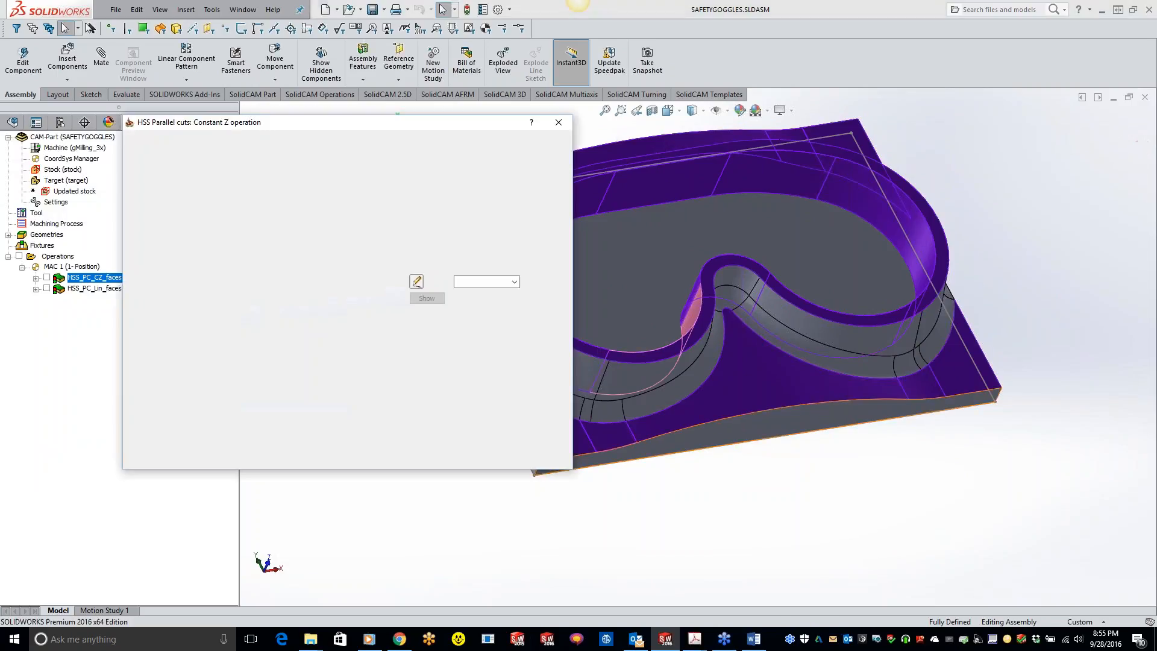
Save and calculate the Constant Z operation and examine its toolpath and retracts around the goggles wall from several angles
click(151, 458)
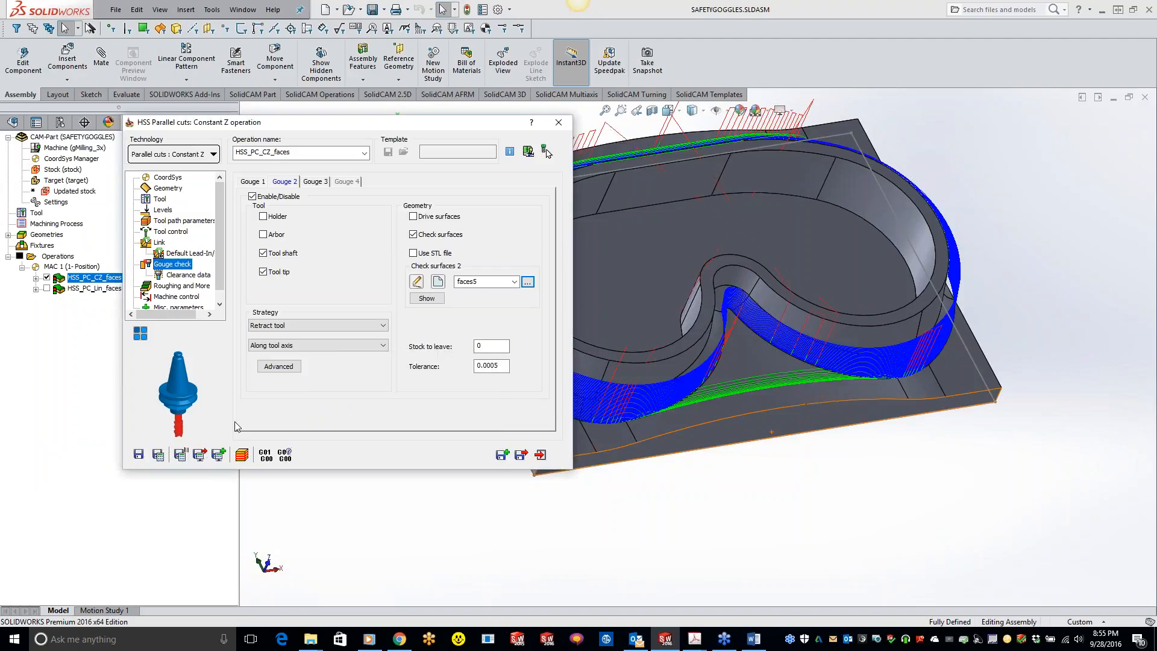
middle_drag(820, 314, 711, 339)
middle_drag(816, 321, 832, 350)
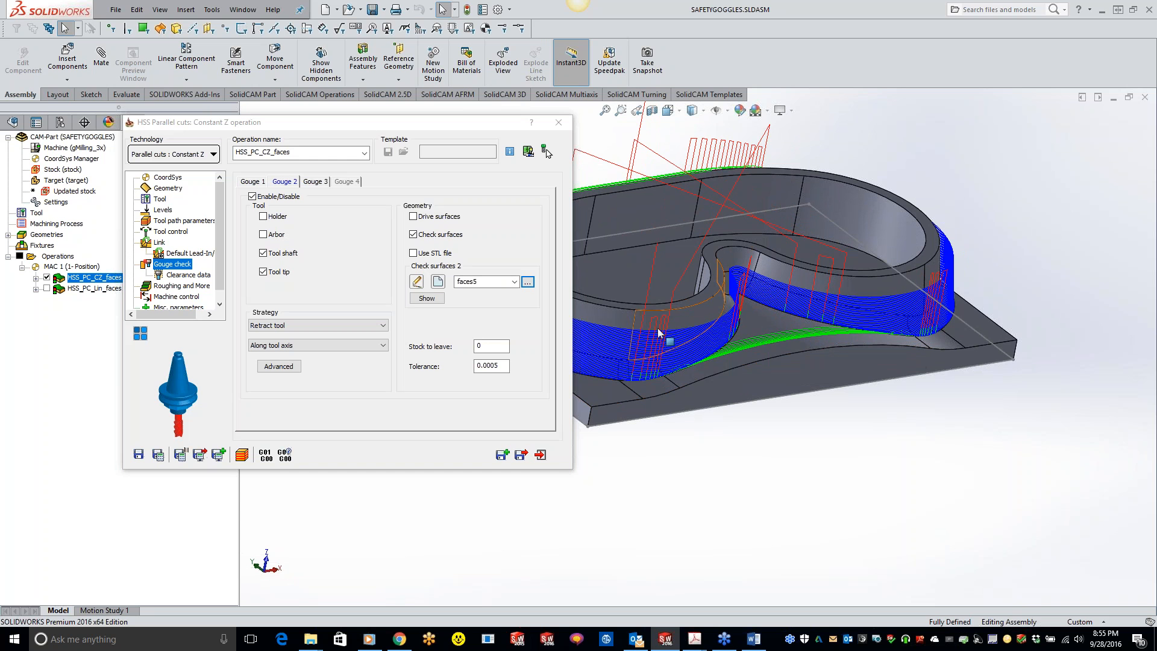
middle_drag(892, 289, 736, 485)
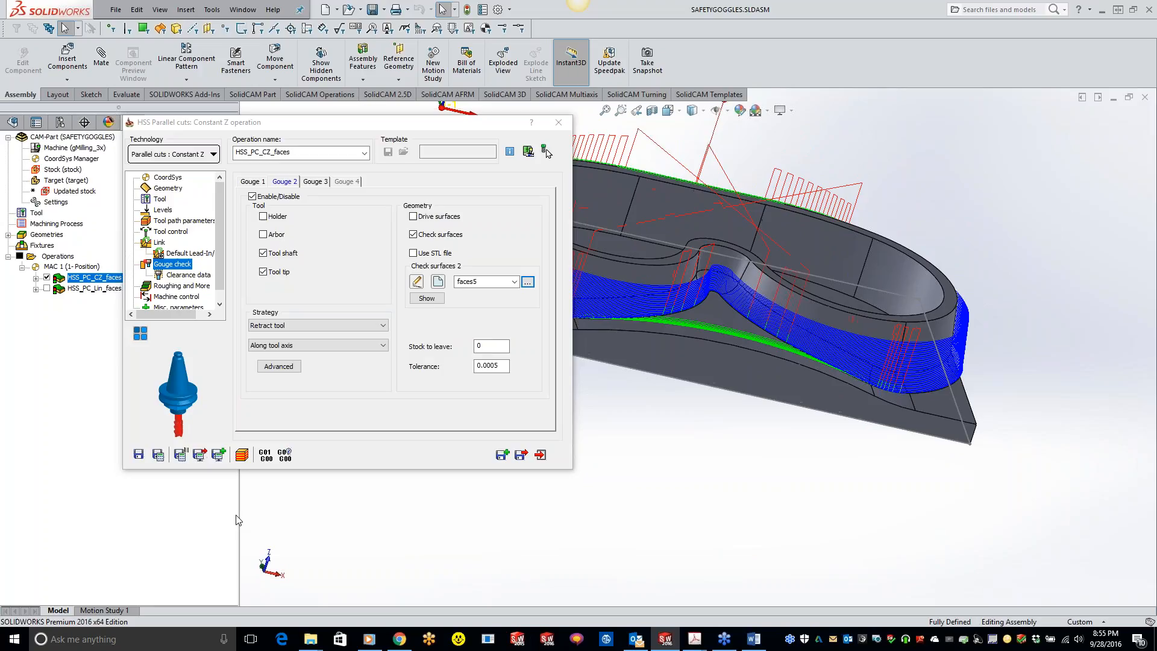
Open the HSS_PC_Lin_faces1 operation with the Constant Z toolpath hidden, and enable its first gouge check against drive surfaces only
click(560, 122)
double_click(103, 289)
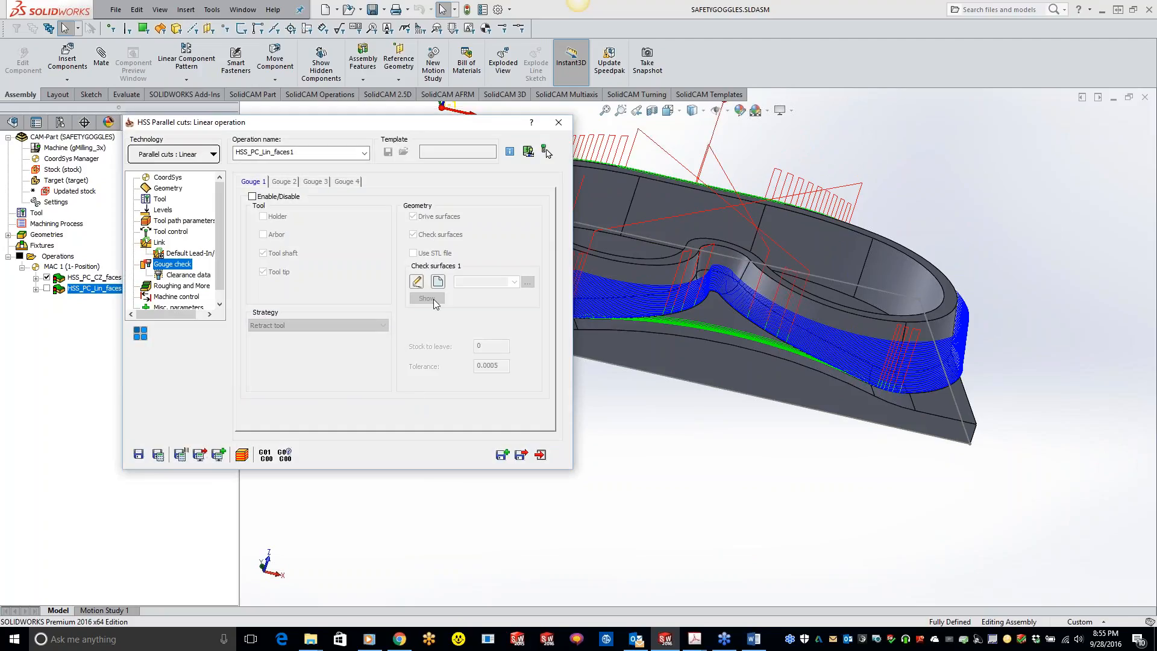
click(46, 277)
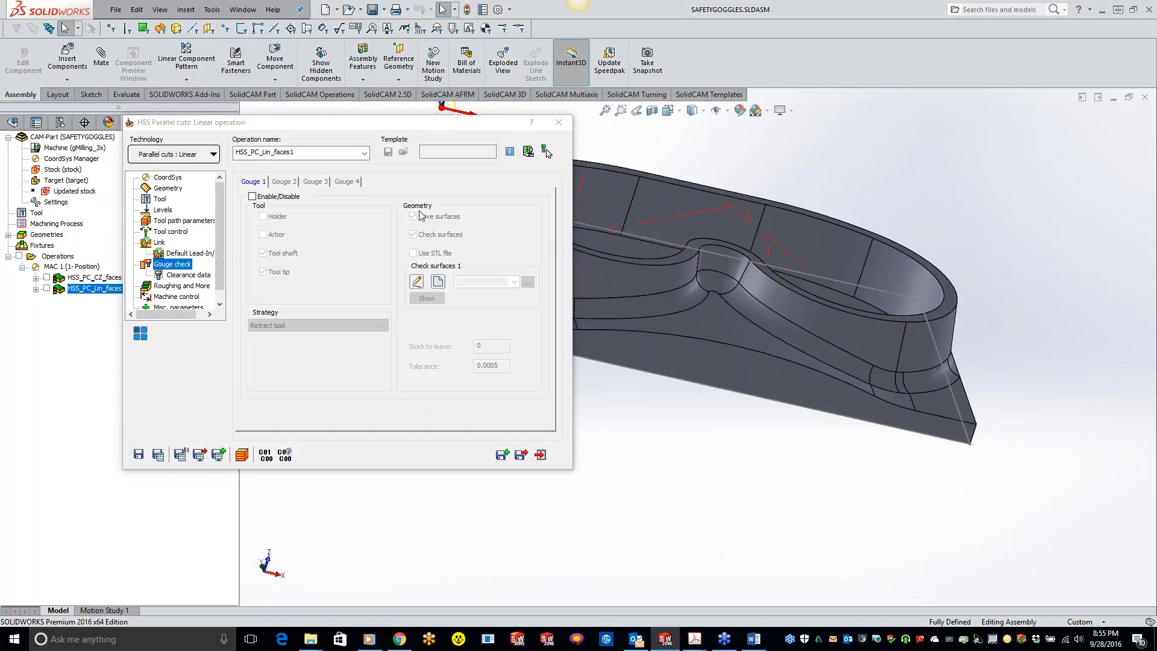
click(252, 197)
click(413, 234)
Enable the second gouge check against check surfaces only and assign the existing geometry faces4 to it
click(285, 182)
click(253, 196)
click(413, 216)
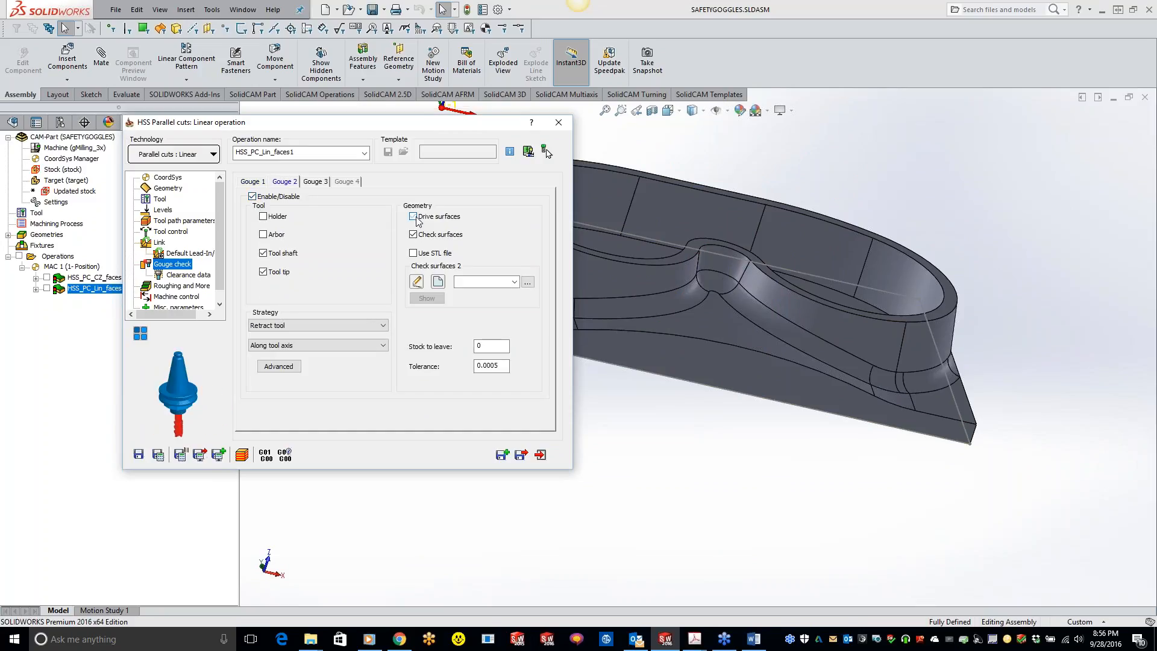
click(437, 281)
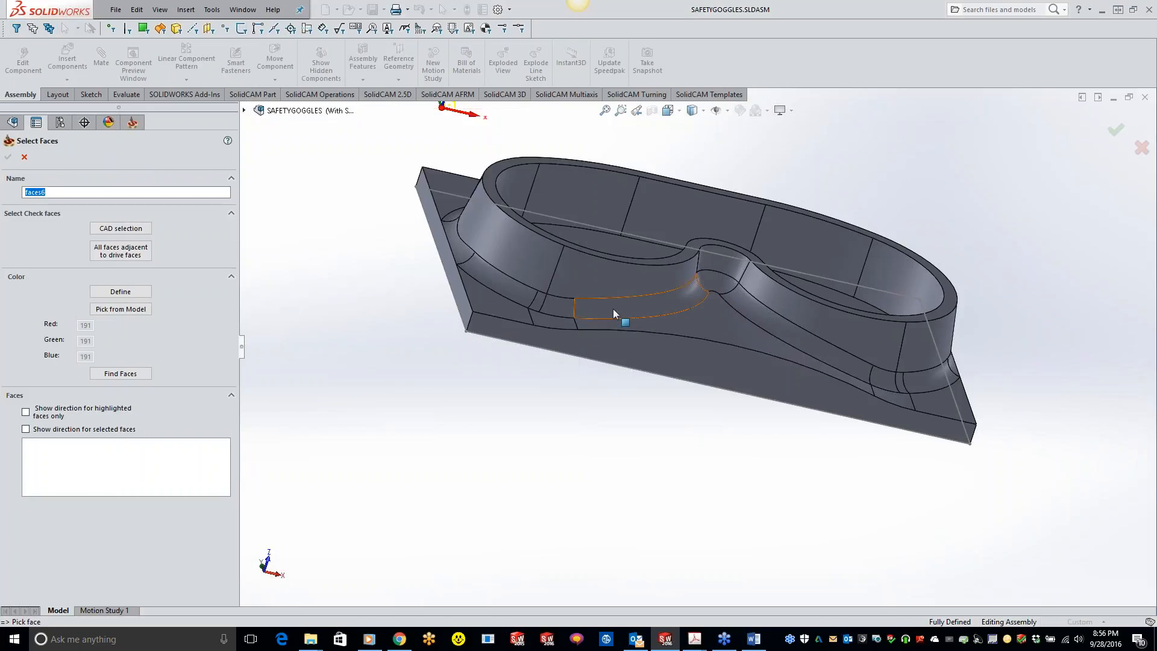
click(30, 158)
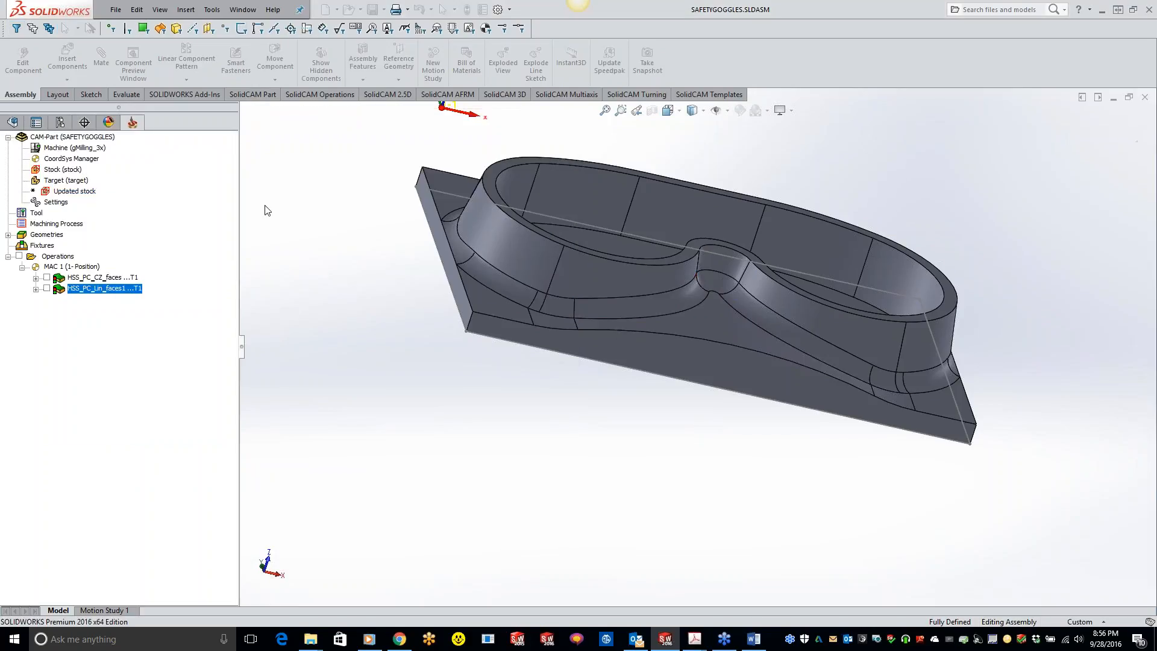
click(529, 283)
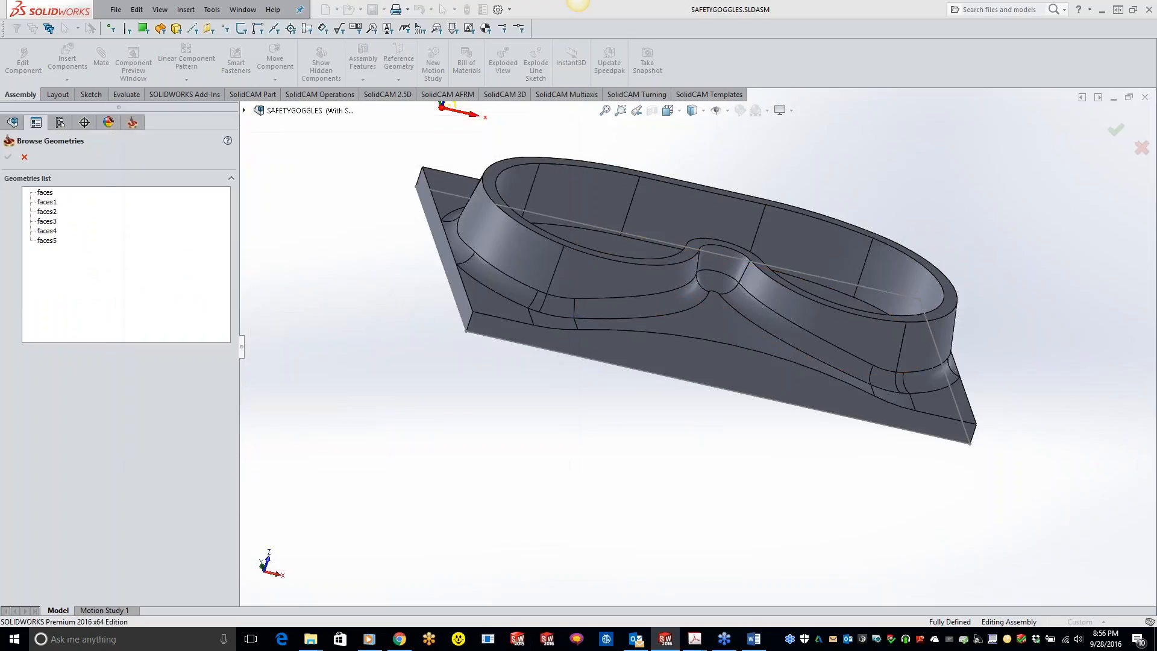
click(44, 232)
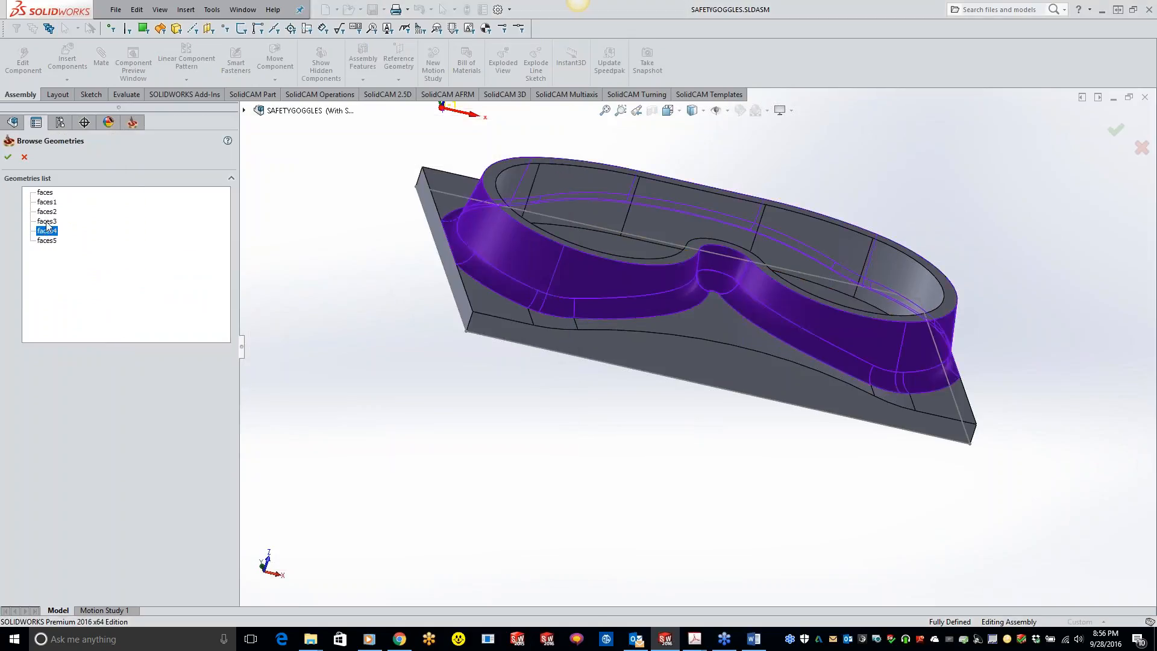
click(8, 157)
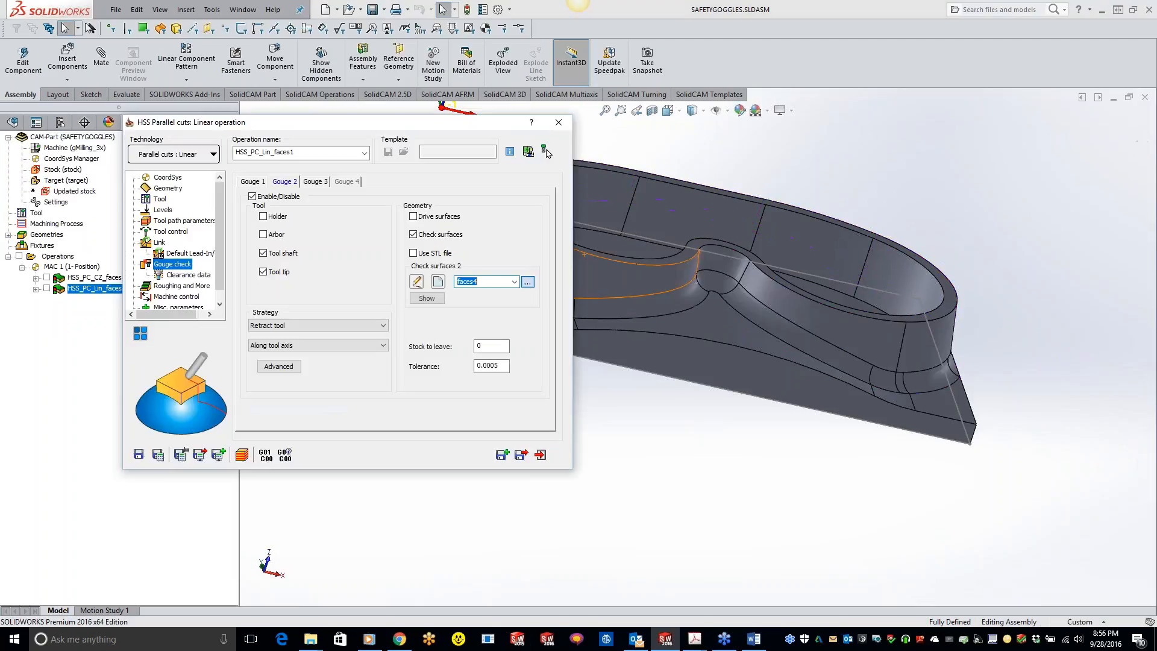
Save and calculate the Linear operation, and examine its retracts around the goggles wall and the settings of both gouge checks
click(160, 456)
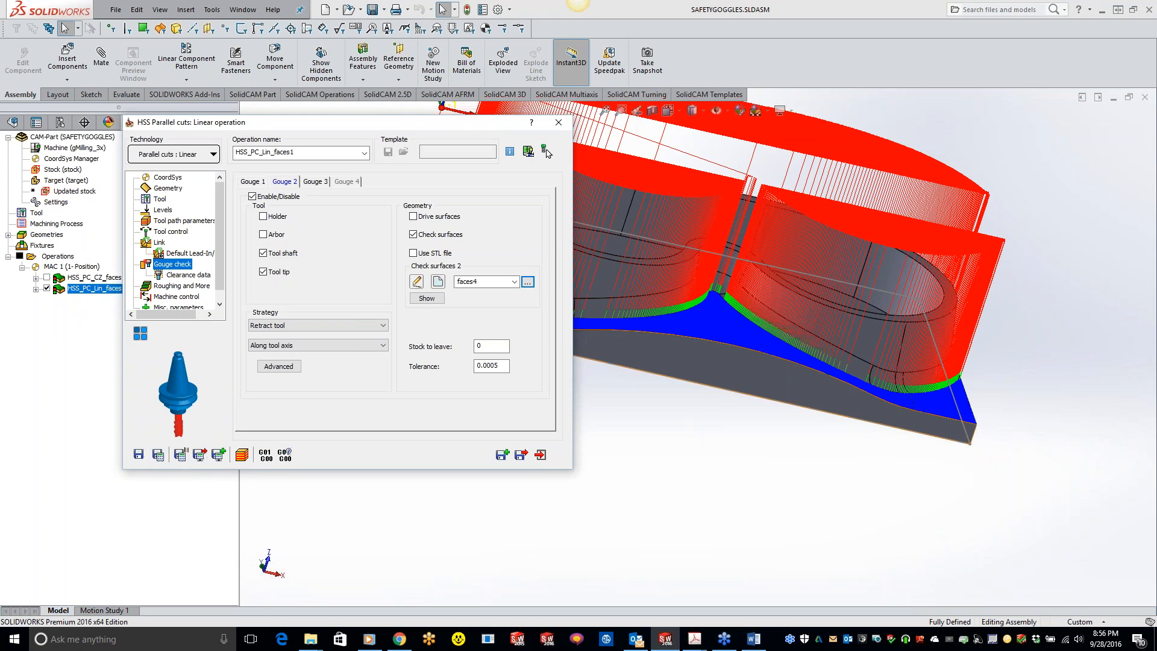
middle_drag(819, 392, 801, 415)
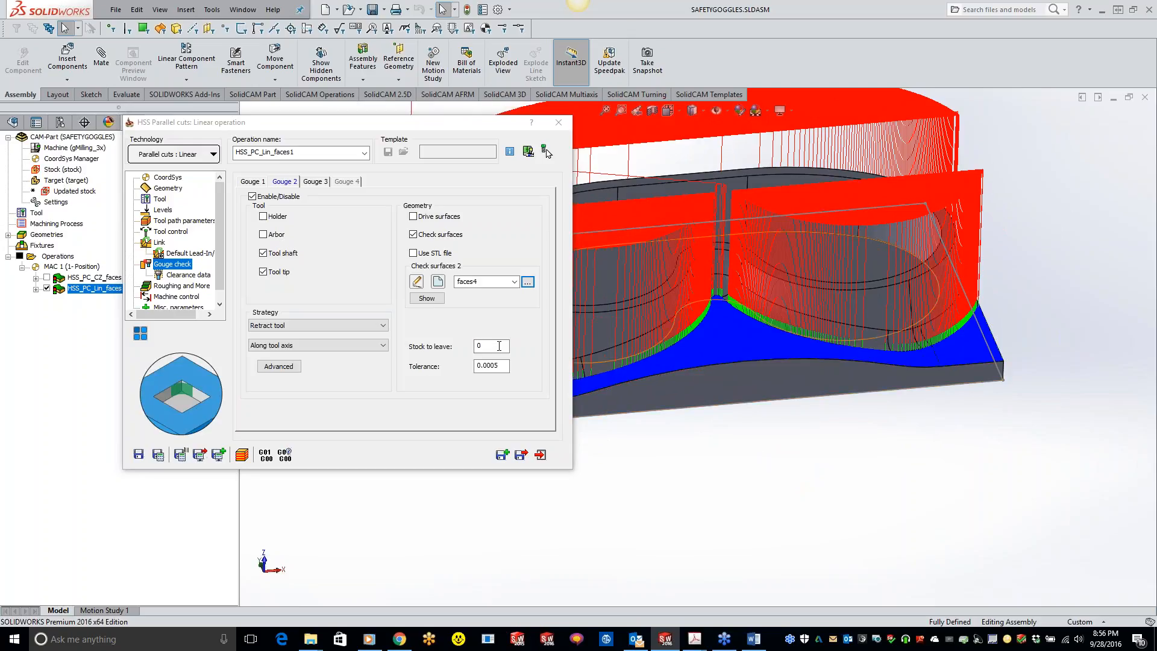
click(499, 346)
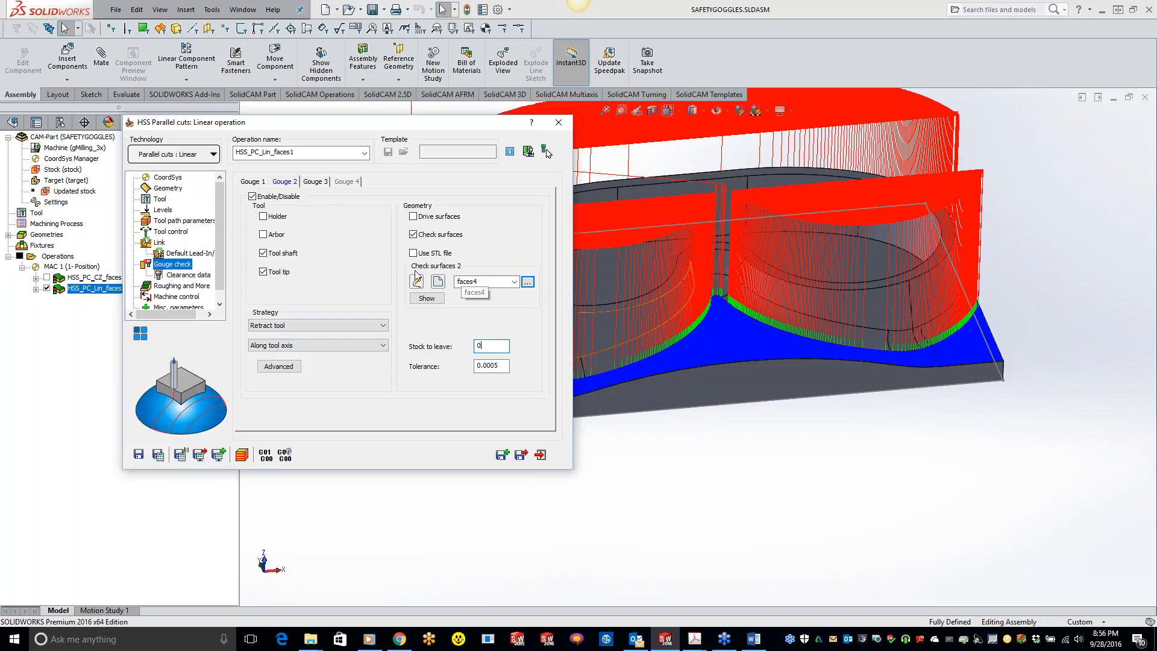
click(257, 183)
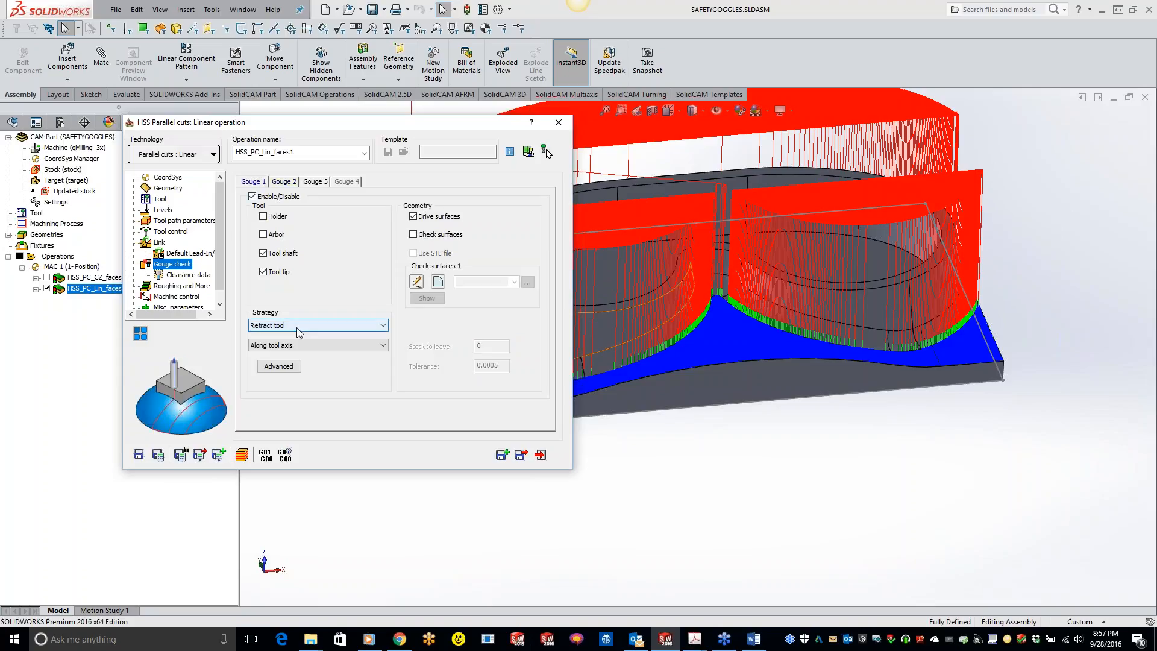
click(283, 181)
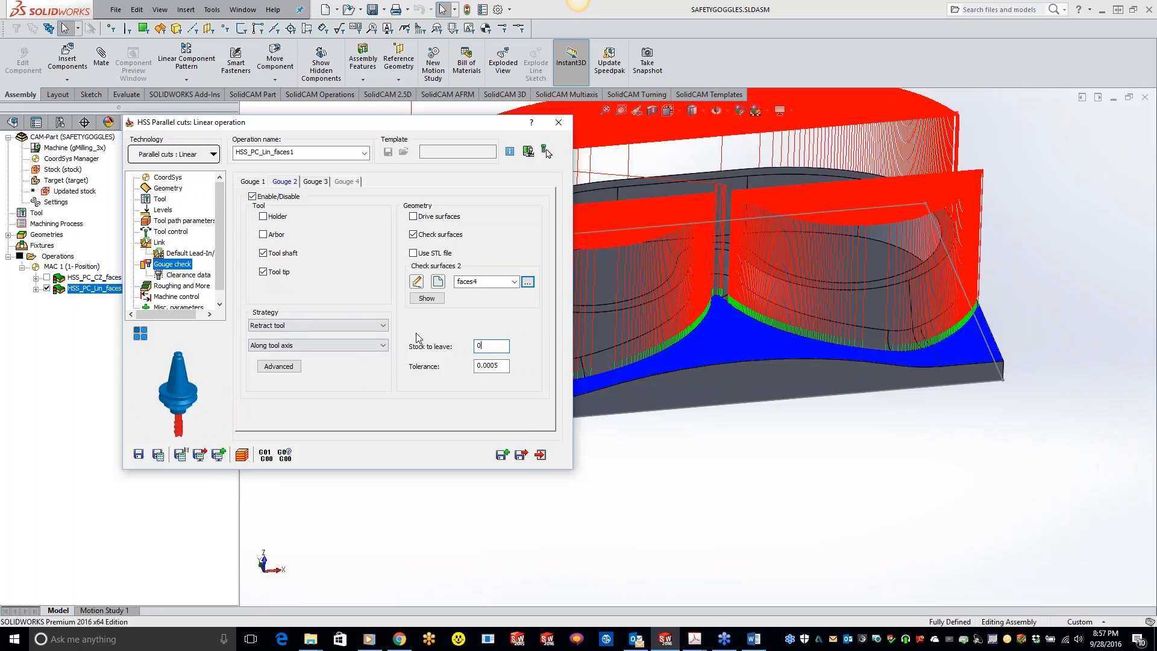
Set the second gouge check's strategy to Trim and relink toolpath and display its check surfaces faces4 on the model
click(300, 328)
click(291, 341)
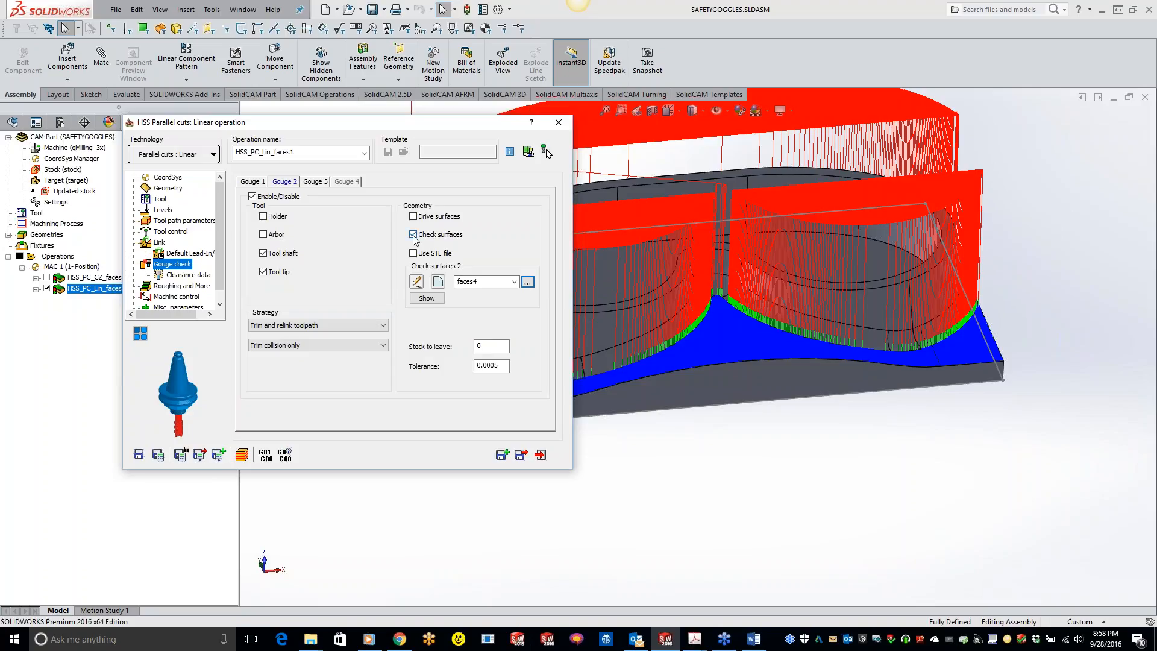
click(426, 297)
click(9, 158)
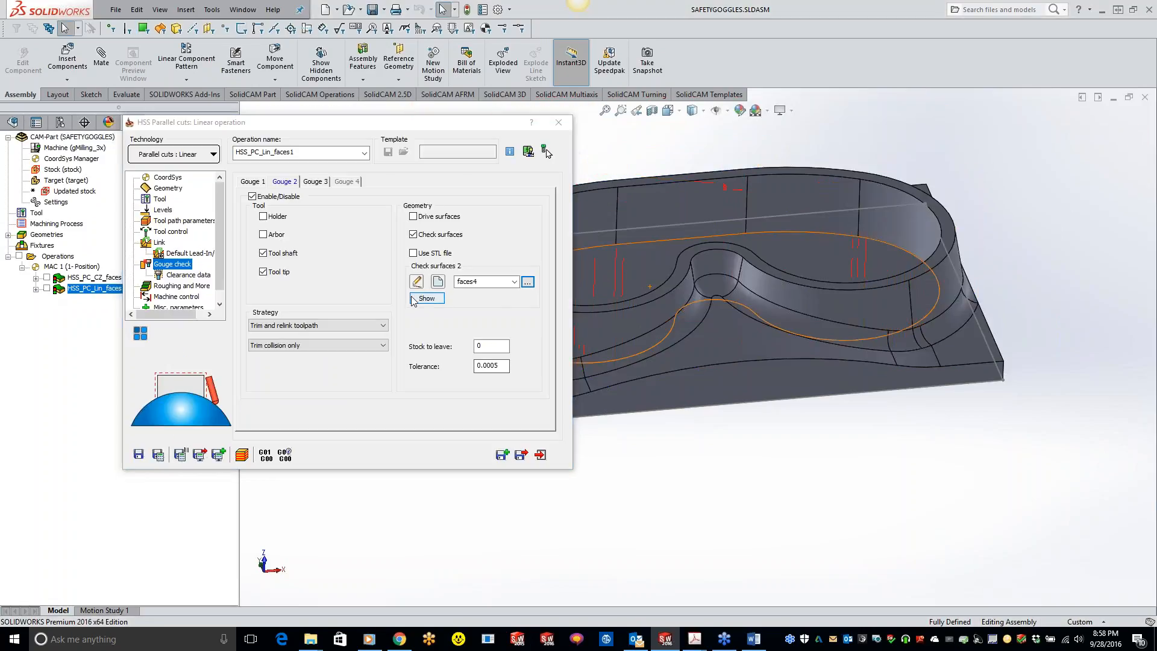
click(413, 299)
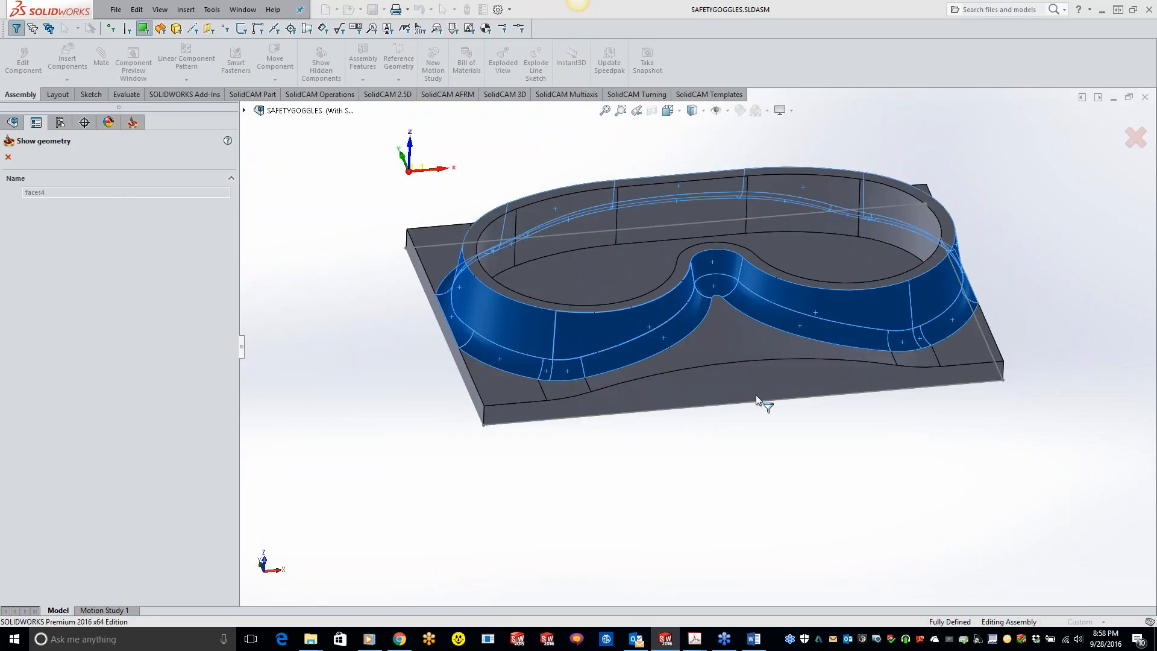
middle_drag(749, 460, 482, 171)
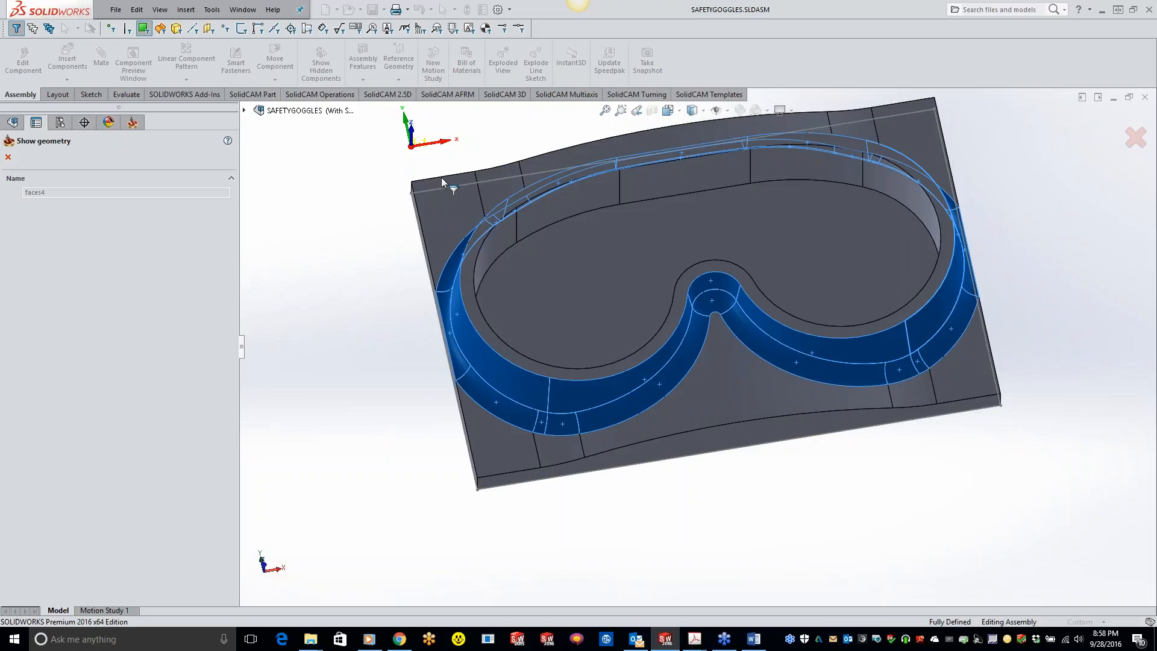
click(9, 157)
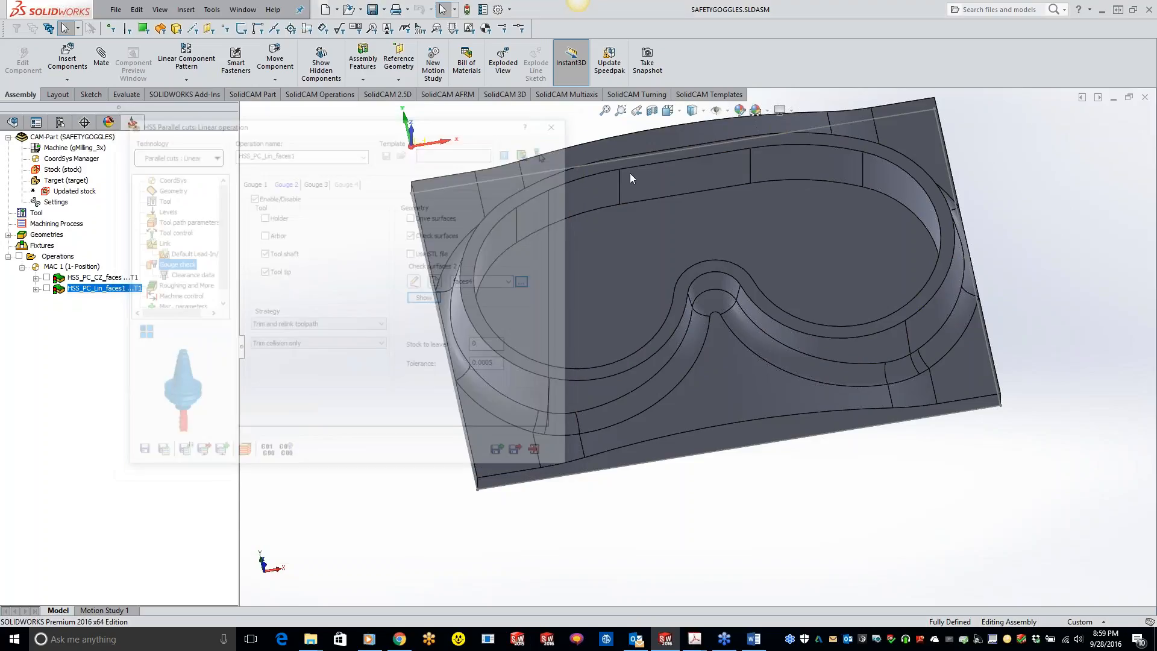
right_click(119, 290)
mouse_move(165, 61)
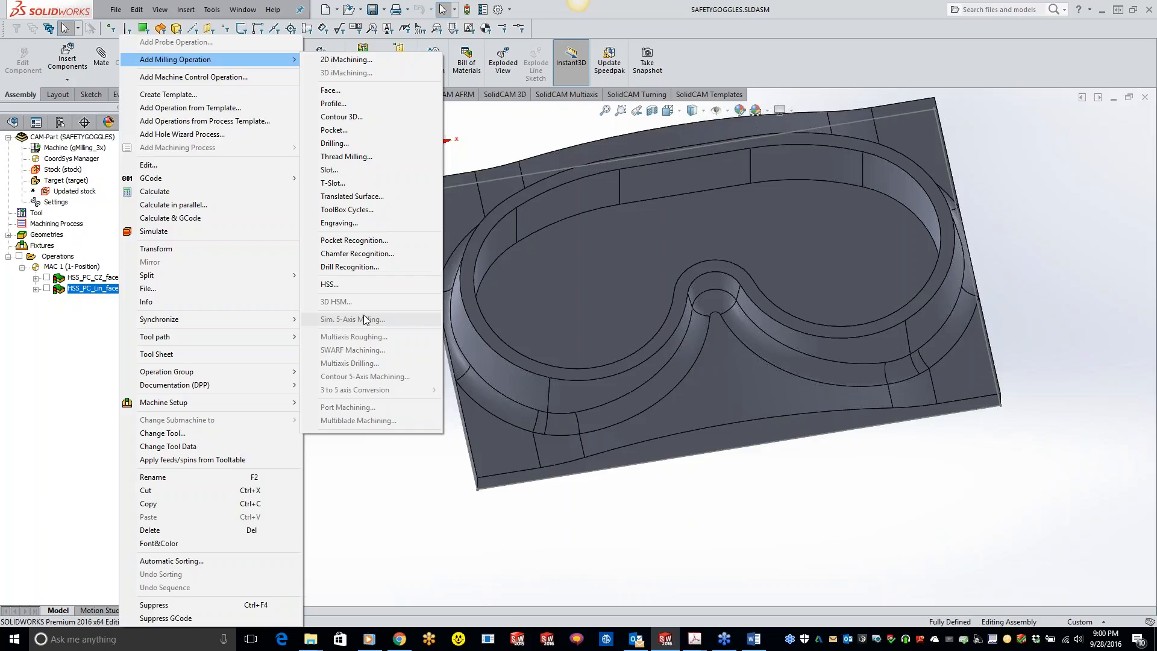
click(32, 316)
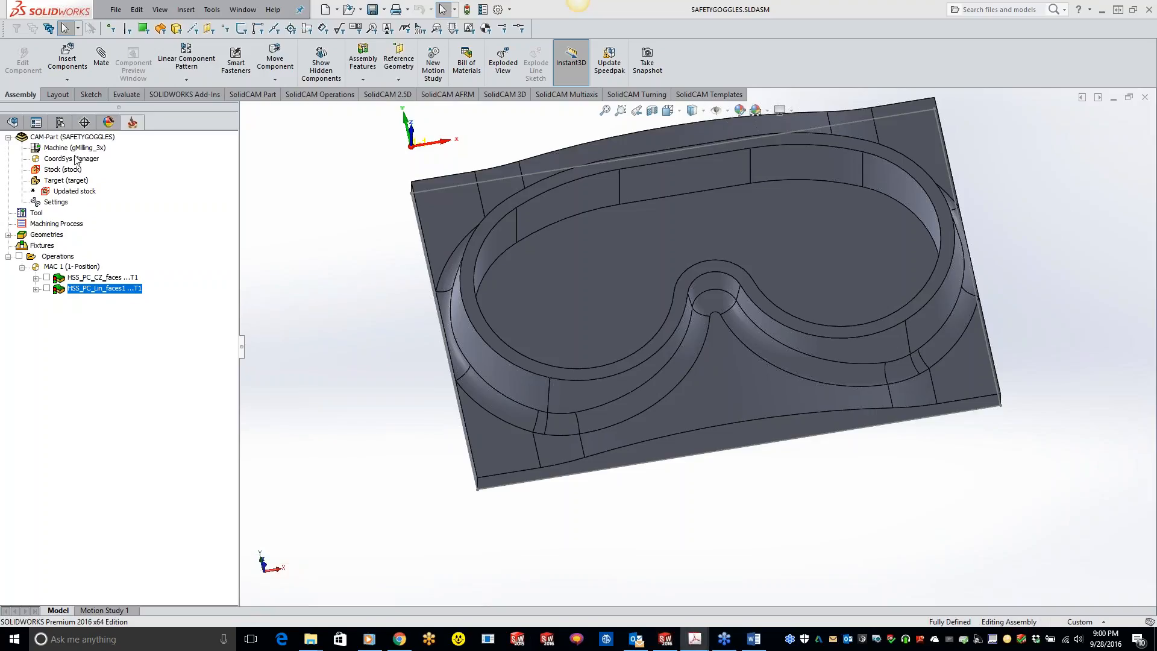
Switch to SC_KevCAM-Tell-A-Friend_EN.pdf in Adobe Acrobat and maximize its window to show the referral program
drag(0, 158, 518, 9)
drag(427, 1, 538, 0)
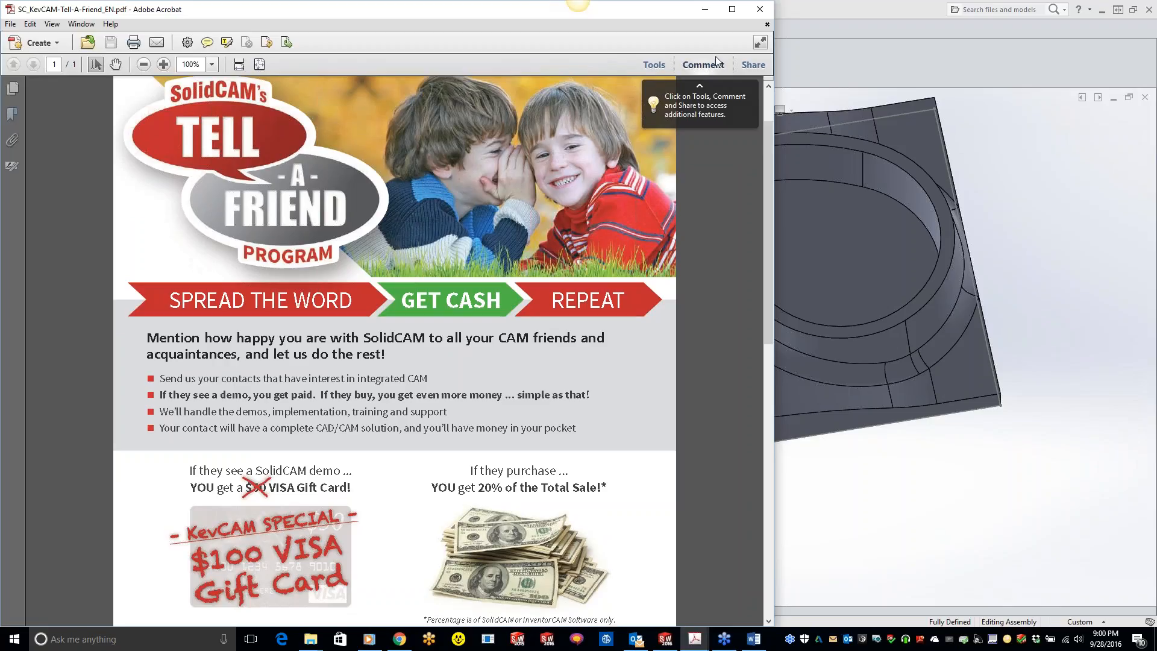
click(721, 12)
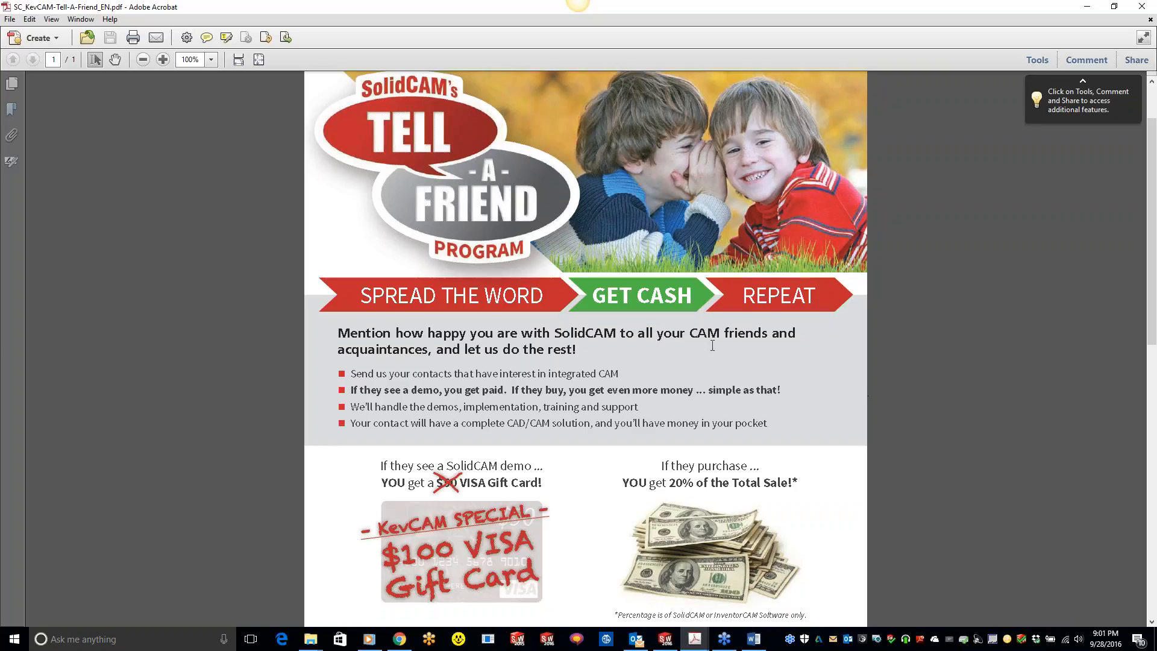
Switch to Chrome, view the SolidCAM University videos on YouTube, and open 3dcontentcentral.com in a new tab
click(407, 644)
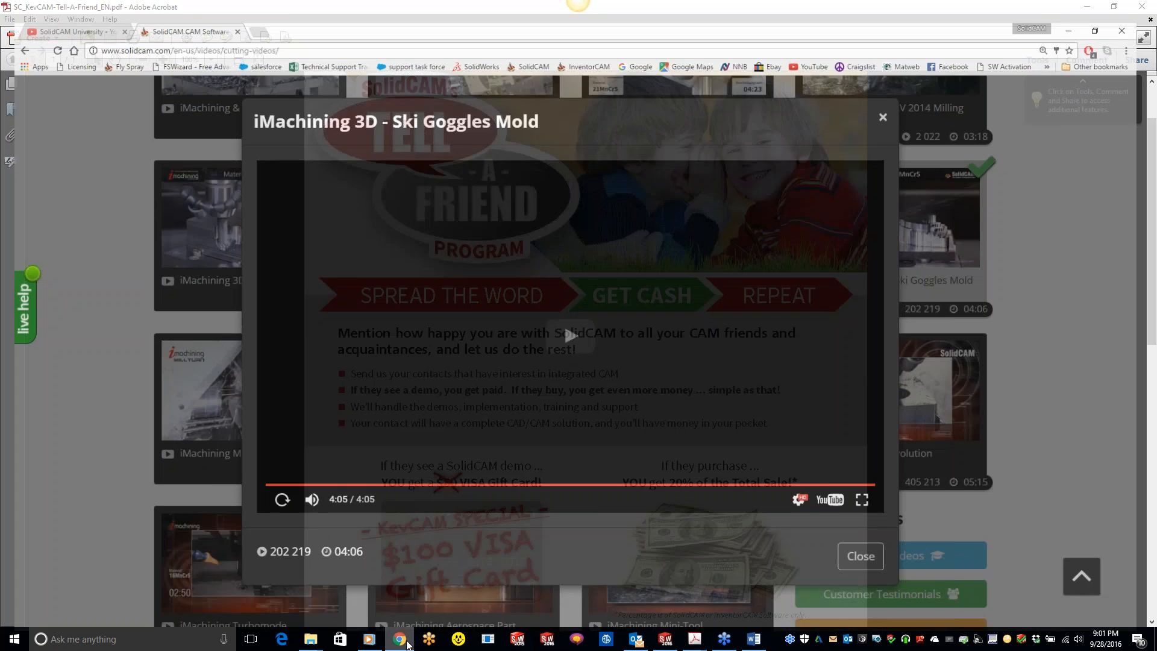
click(81, 8)
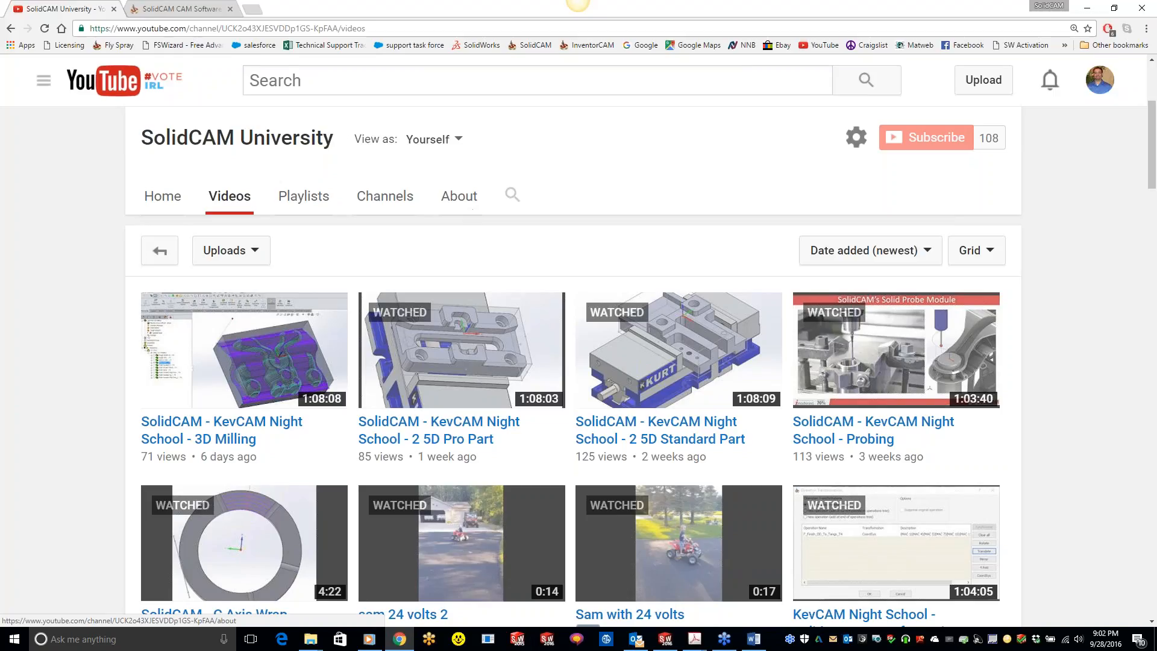
click(252, 9)
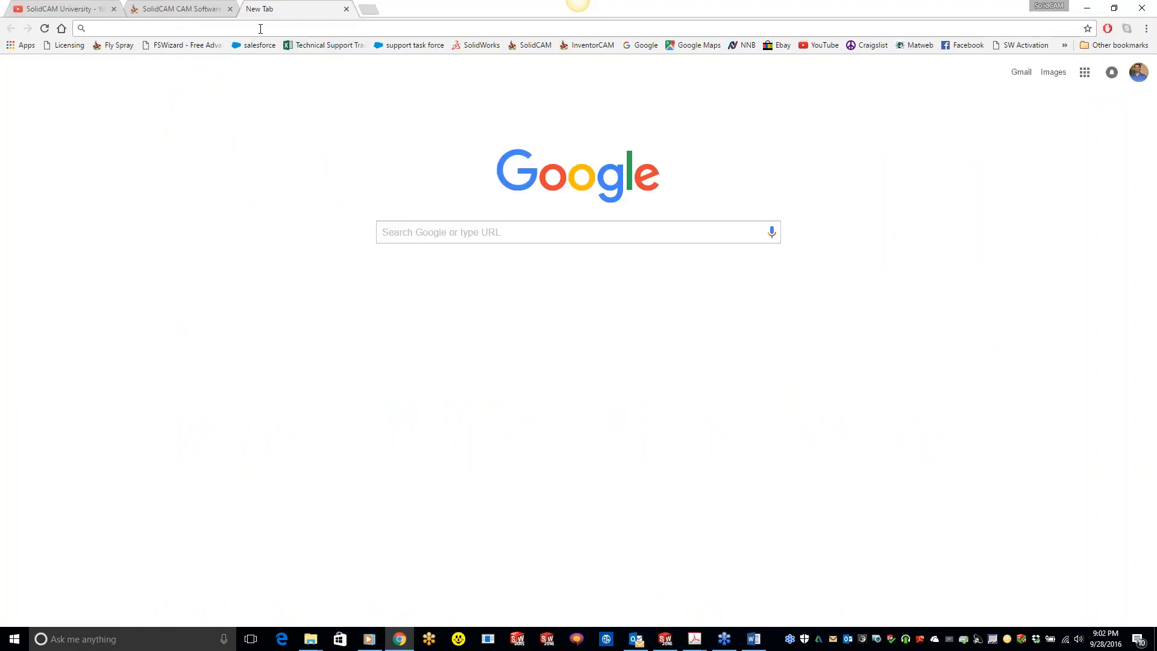
text(3dcontentcentral.com)
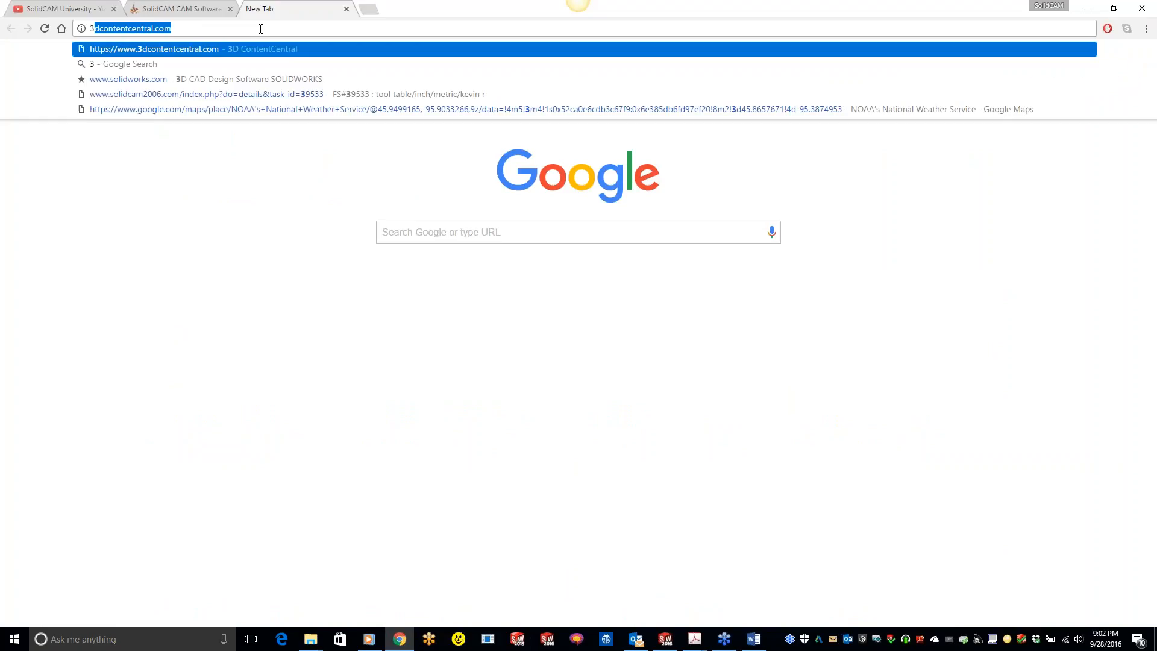
key(Return)
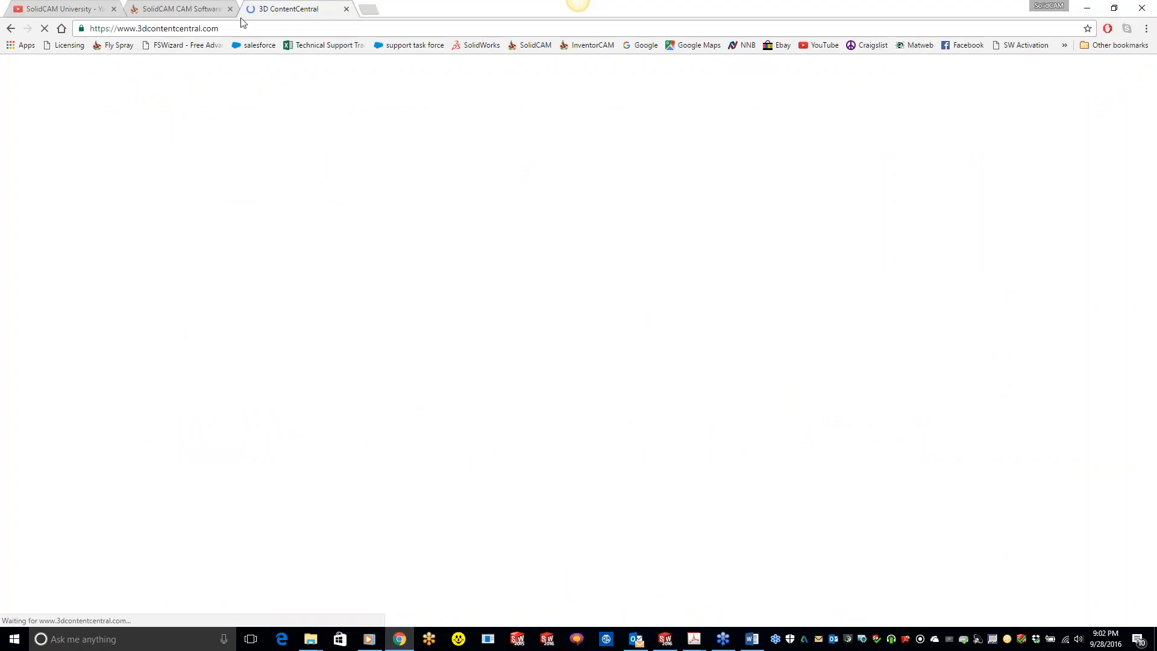
drag(238, 28, 86, 28)
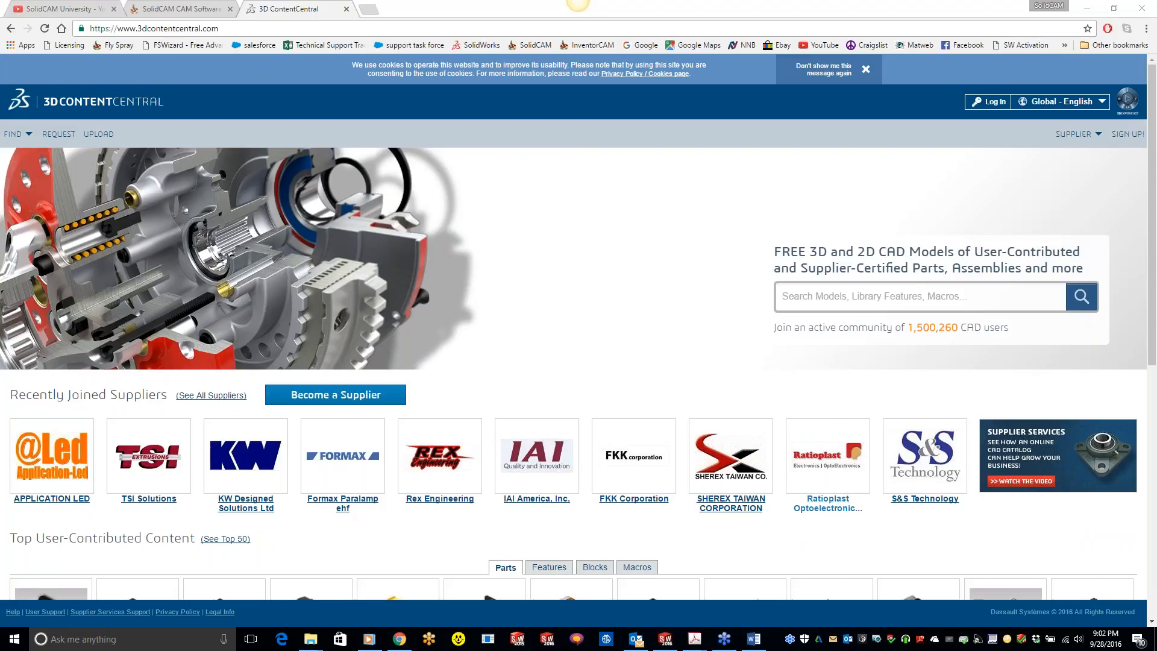
Search 3D ContentCentral for "kurt vise" and look through the listed models to the end of the results
click(859, 298)
text(krt)
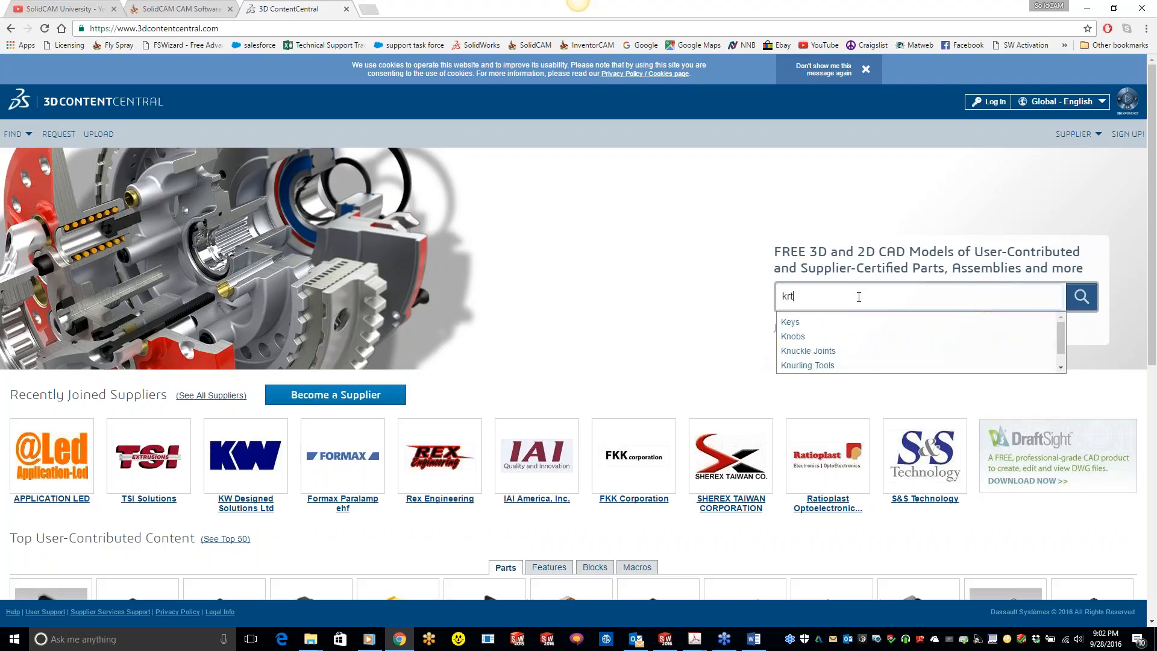
text(urt vise)
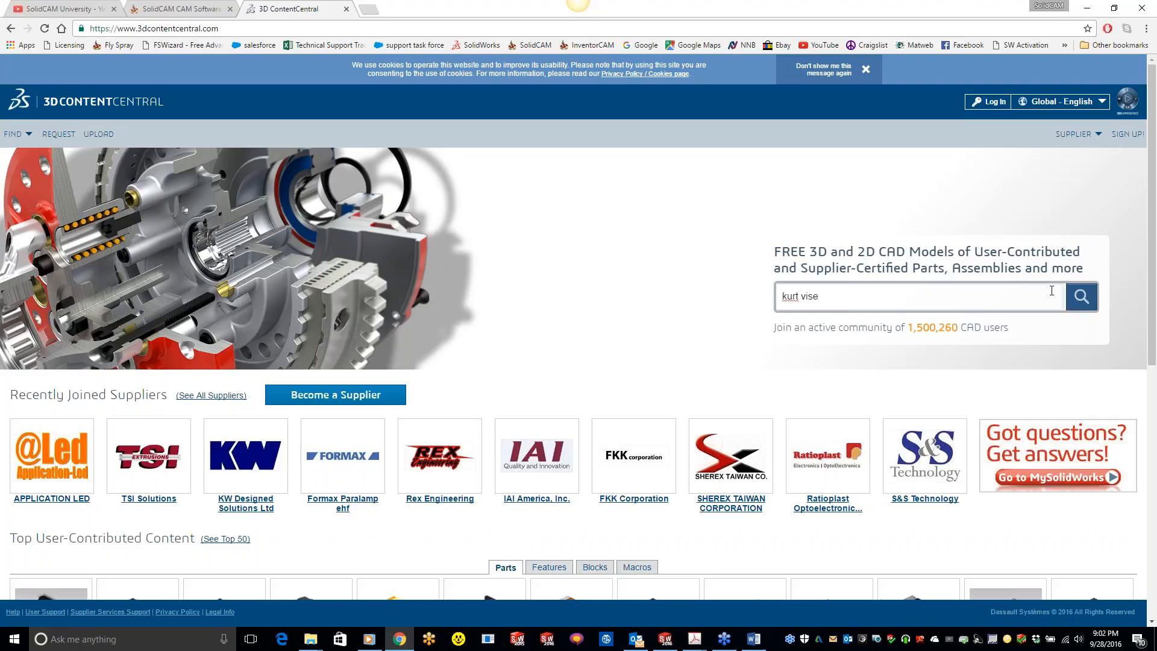
click(1084, 300)
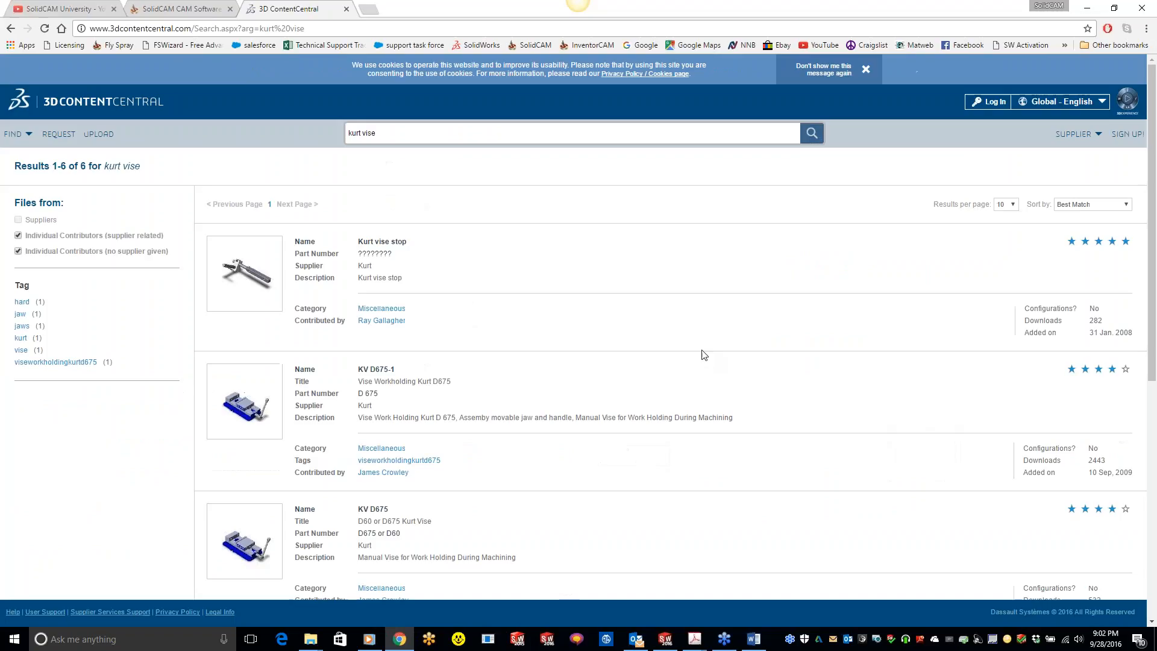
scroll(235, 348, down, 2)
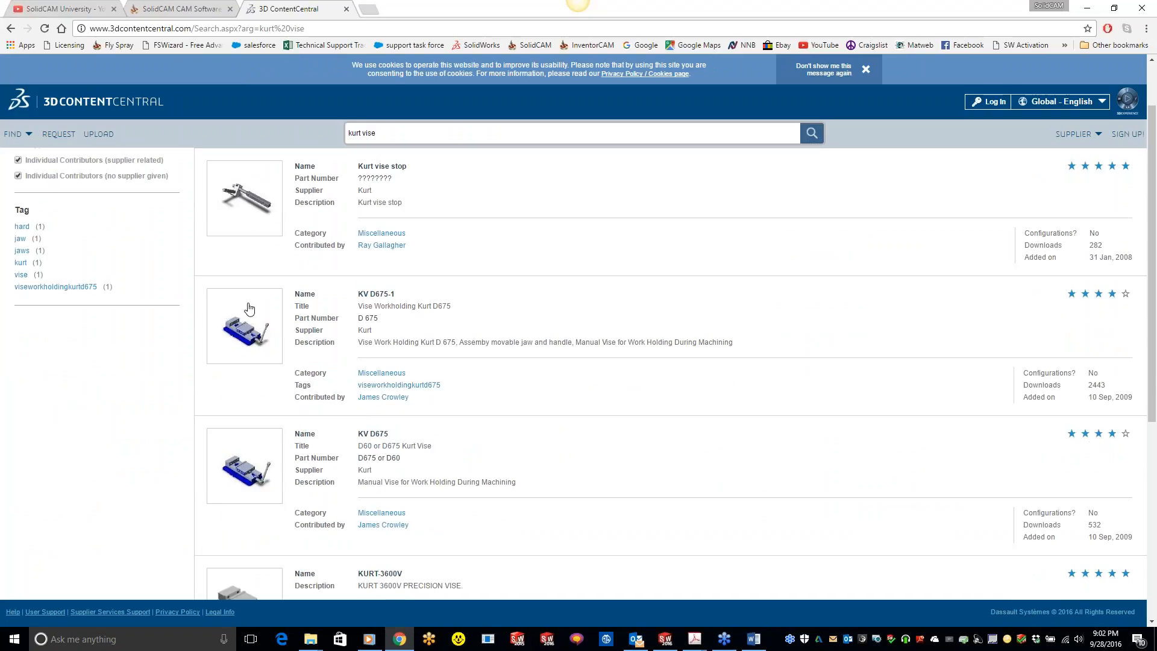
scroll(241, 332, down, 3)
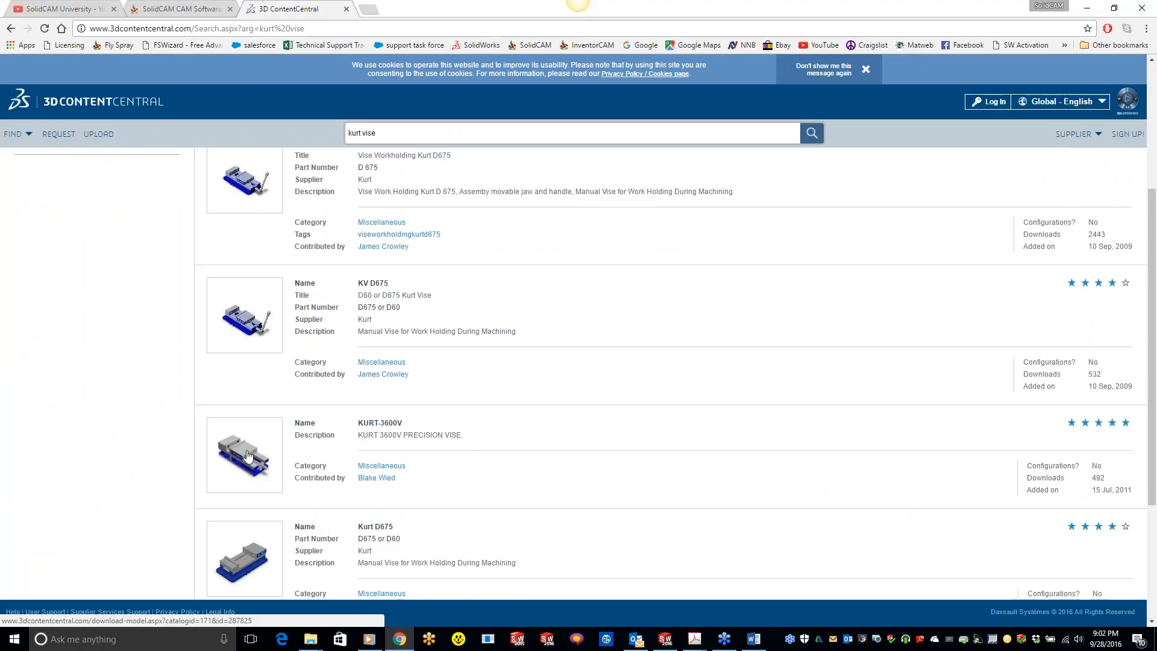
scroll(249, 461, down, 1)
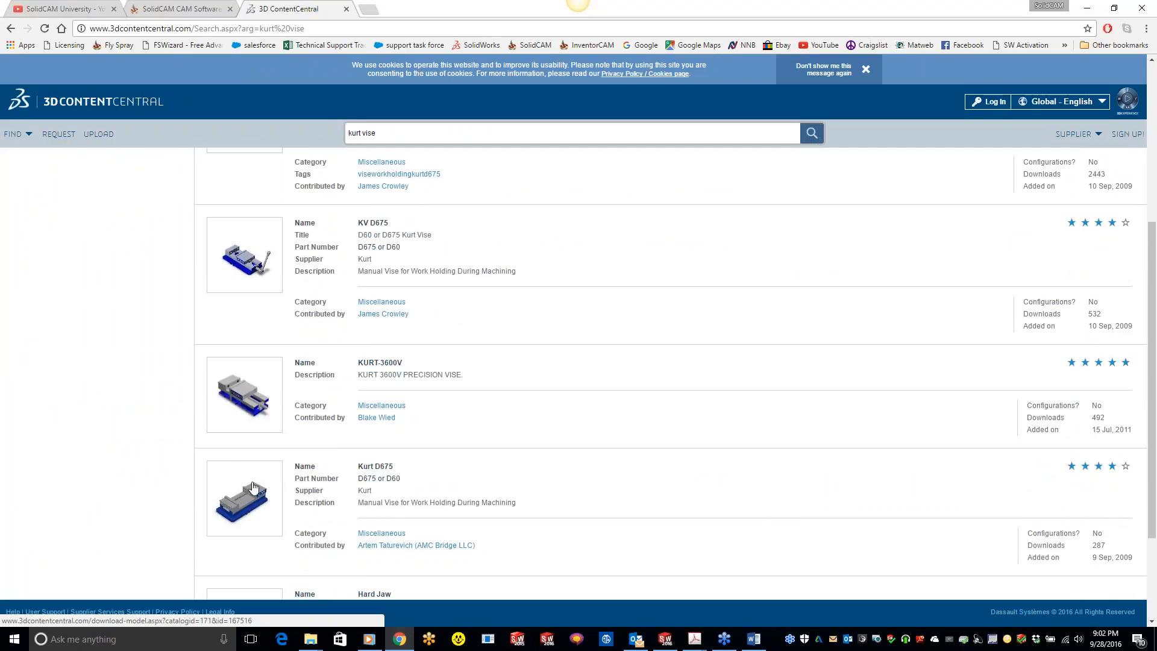
scroll(253, 498, down, 2)
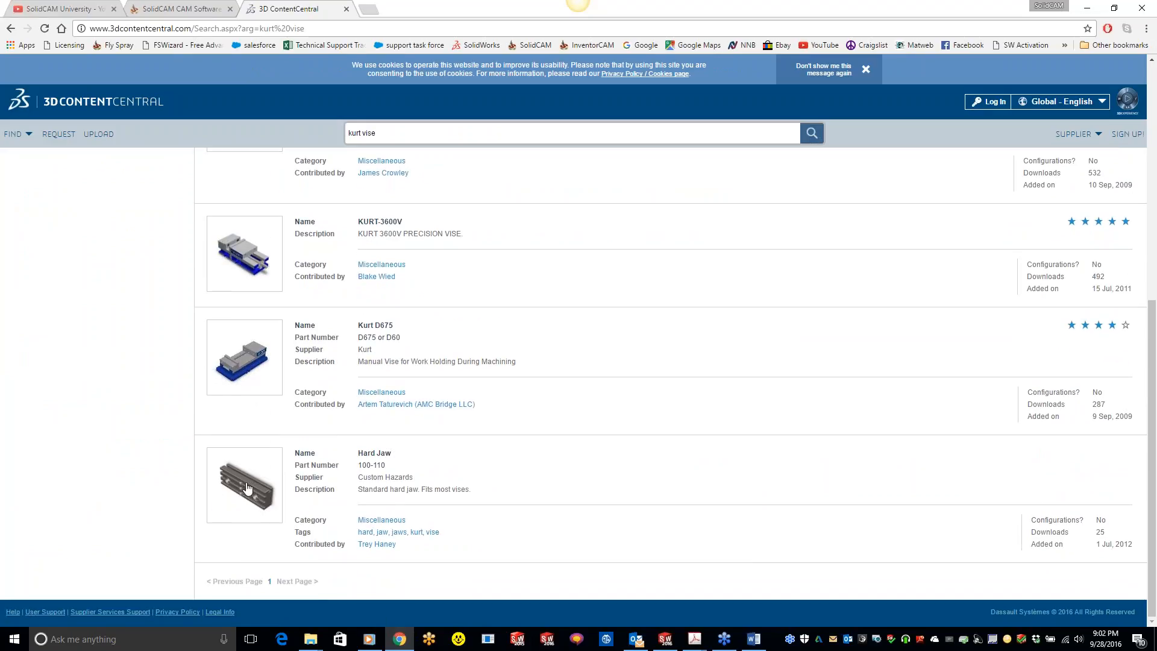
Replace the "kurt vise" query on 3D ContentCentral with a search for "Ford" models
scroll(351, 467, up, 3)
scroll(351, 467, up, 4)
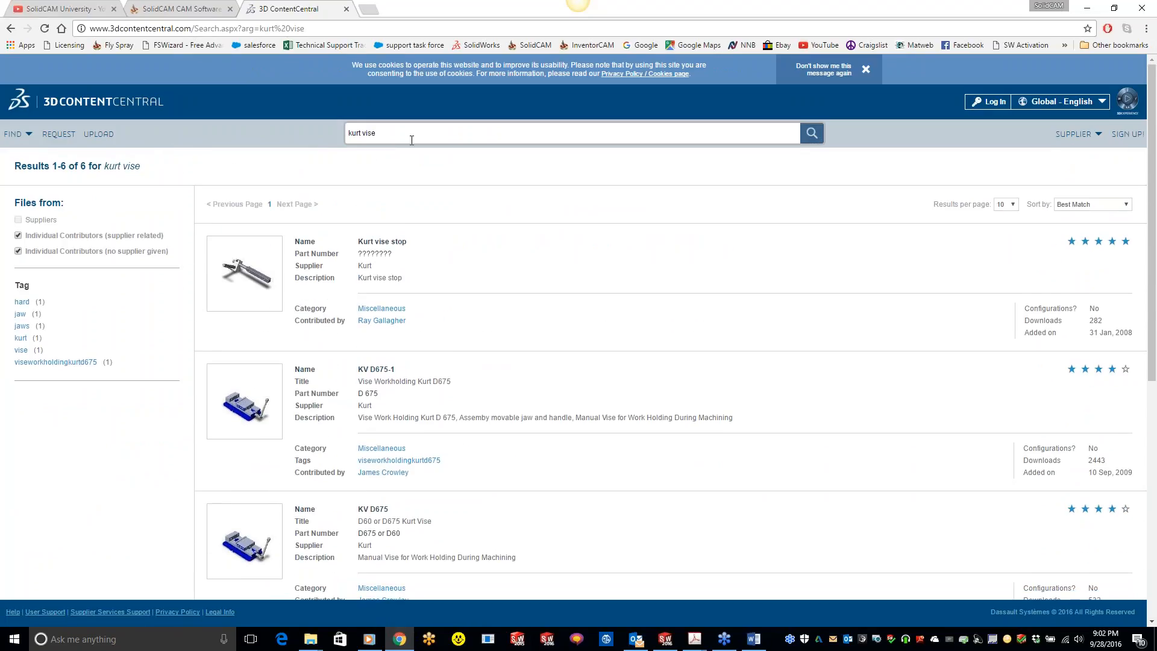
drag(379, 133, 316, 144)
text(Ford)
key(Return)
Look through the first page of Ford models, including the car models, down to its end and back to the first entry
scroll(329, 408, down, 5)
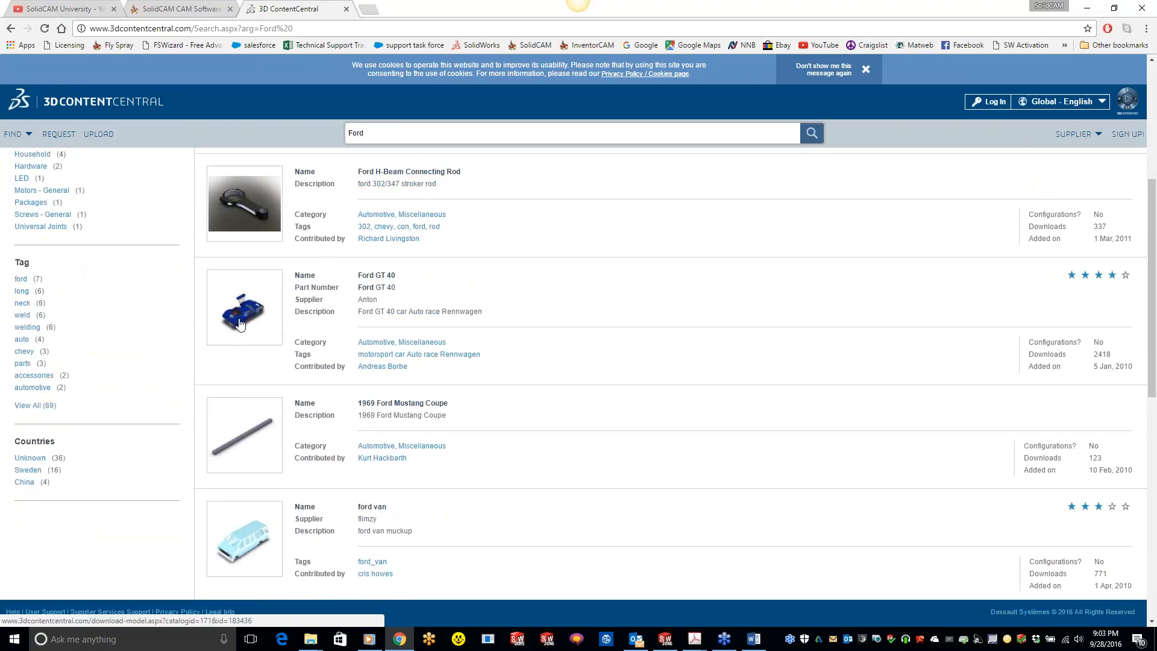
scroll(239, 325, down, 1)
scroll(240, 324, down, 3)
scroll(243, 234, up, 2)
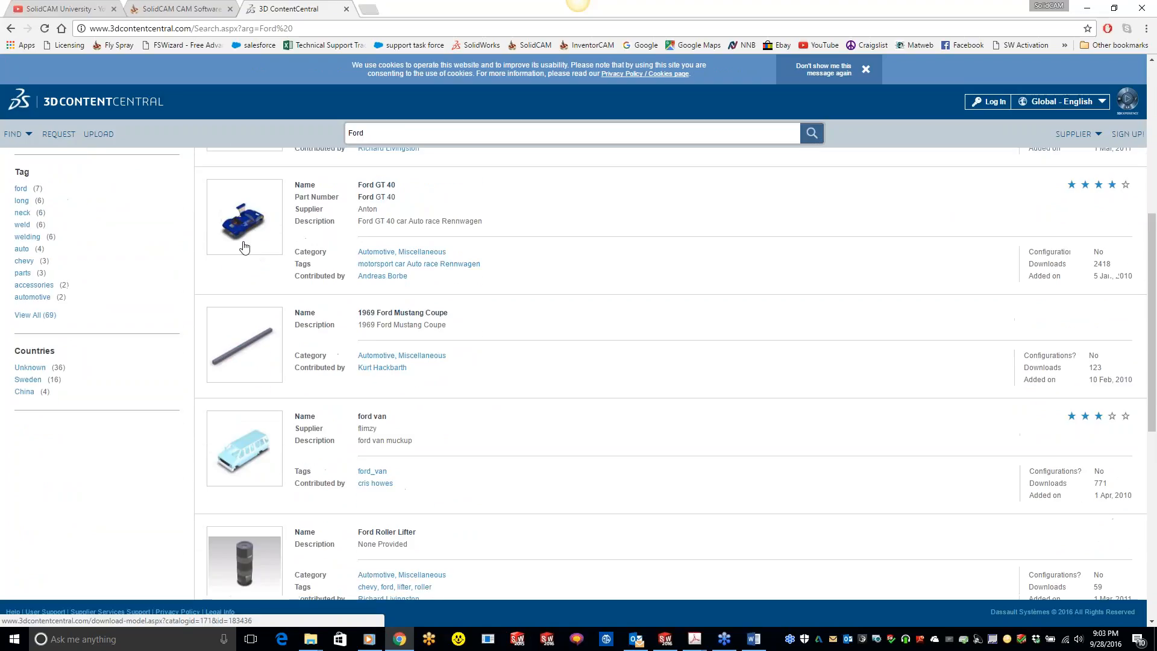
scroll(305, 398, down, 6)
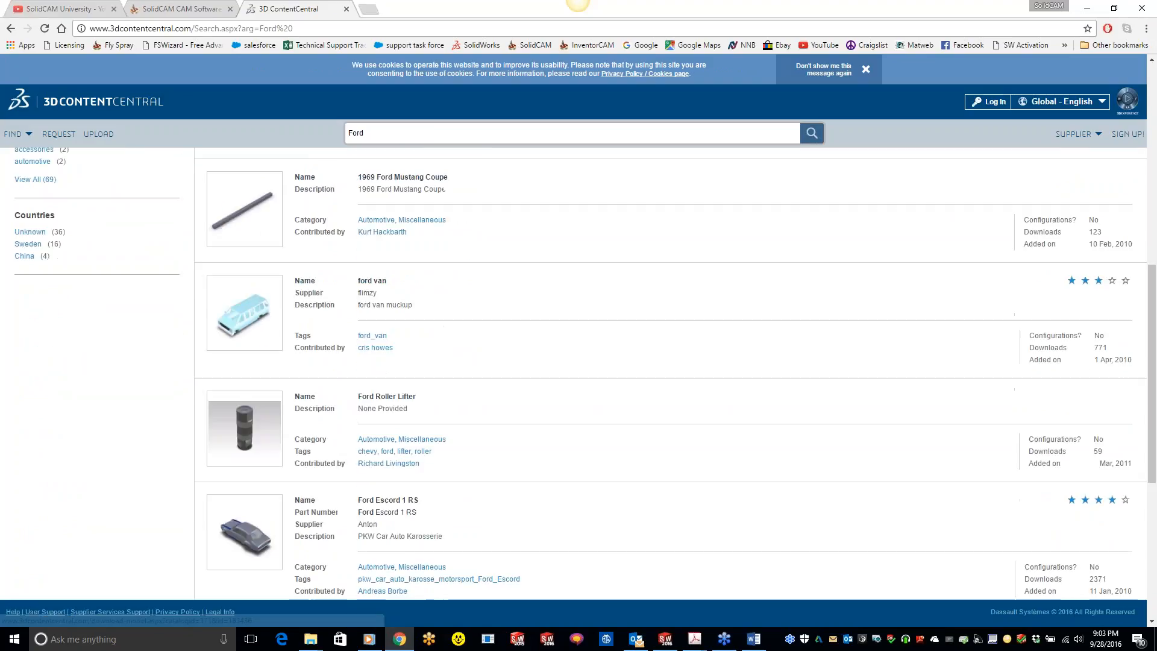
scroll(310, 404, down, 3)
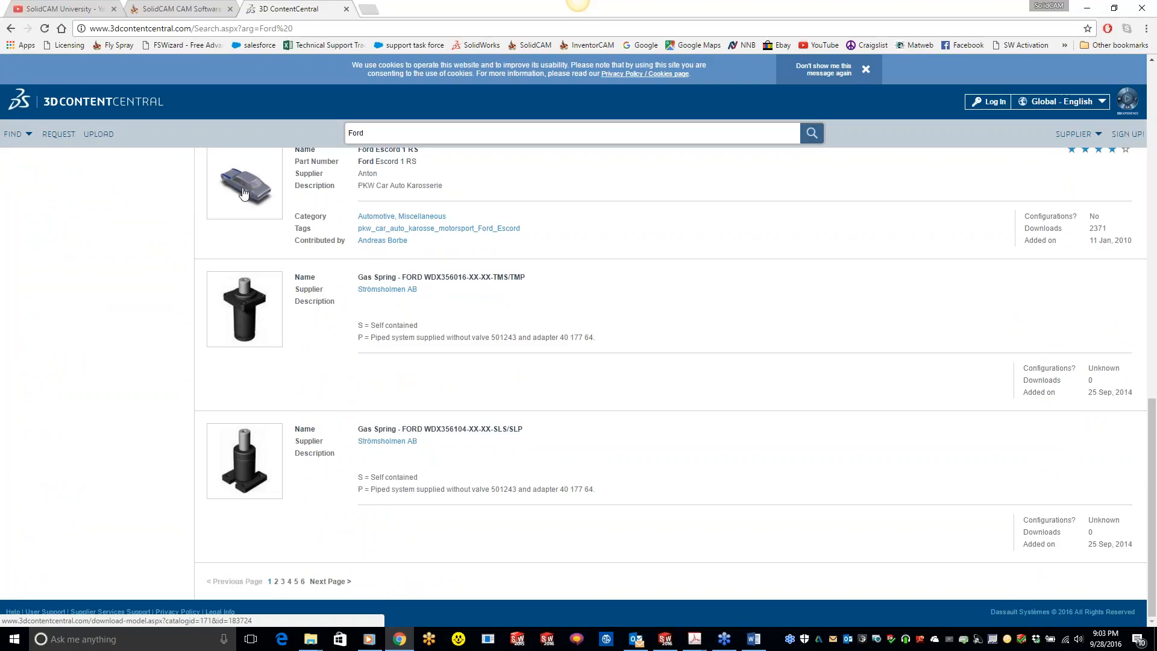
scroll(243, 191, up, 2)
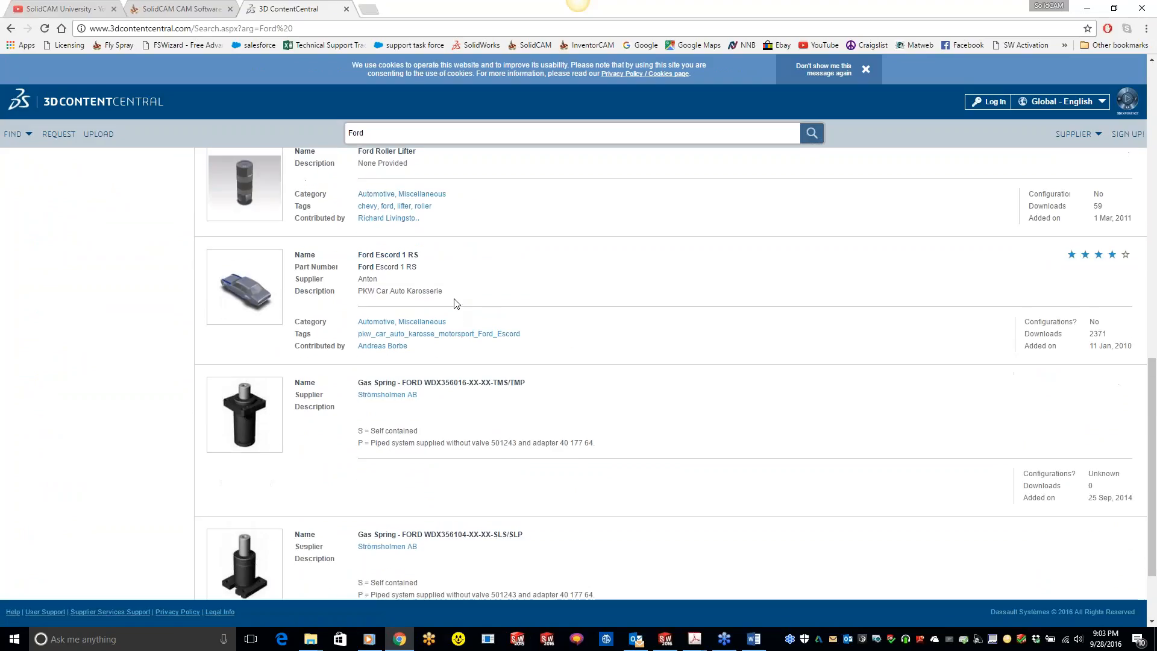
scroll(482, 316, up, 2)
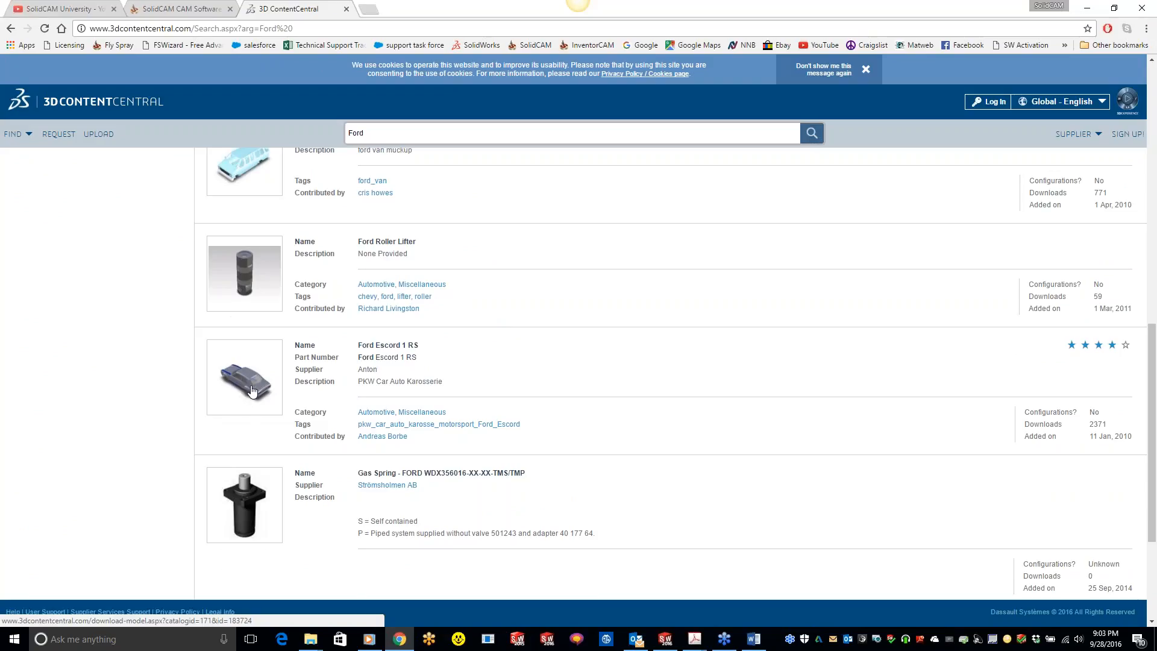
scroll(446, 484, up, 8)
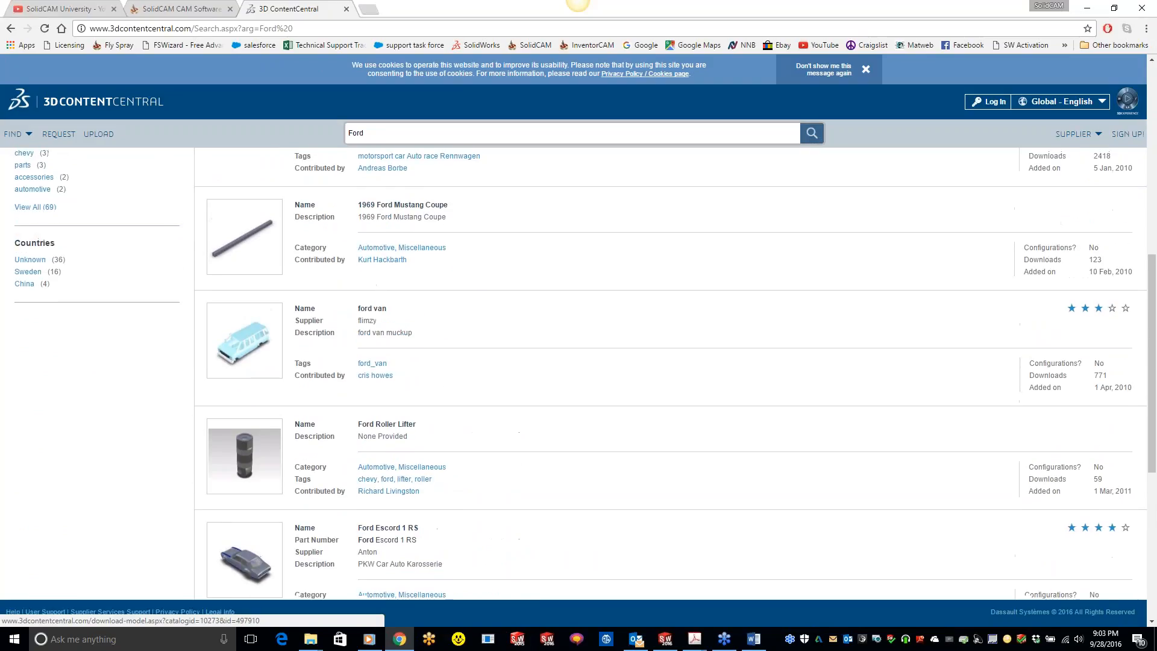
scroll(415, 471, up, 3)
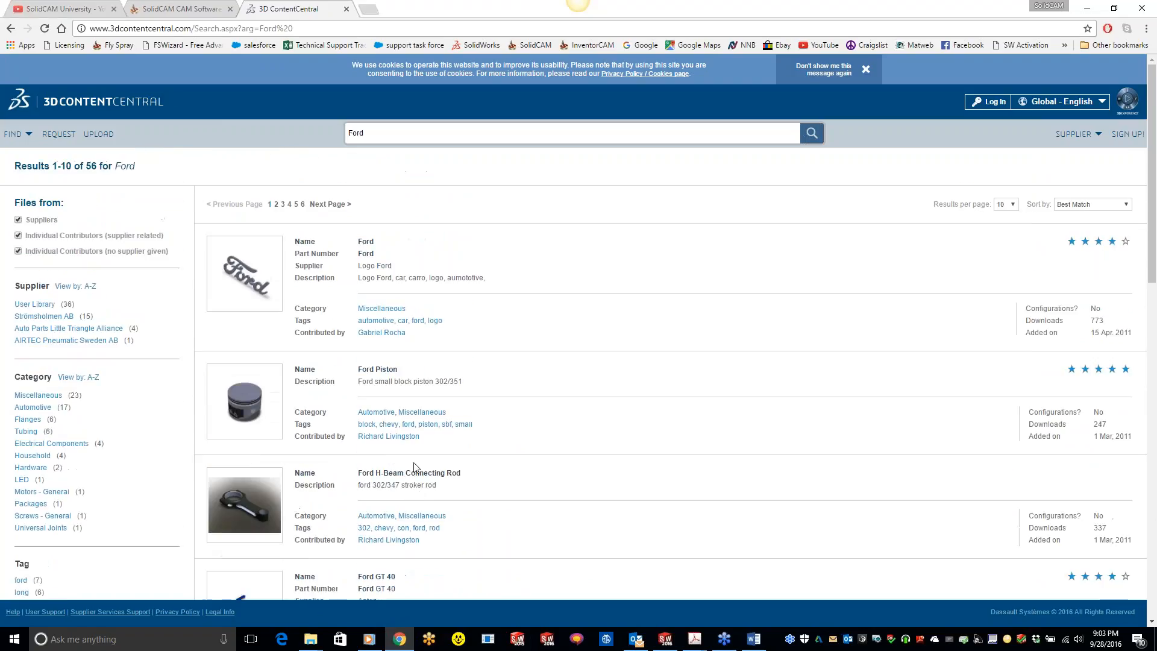